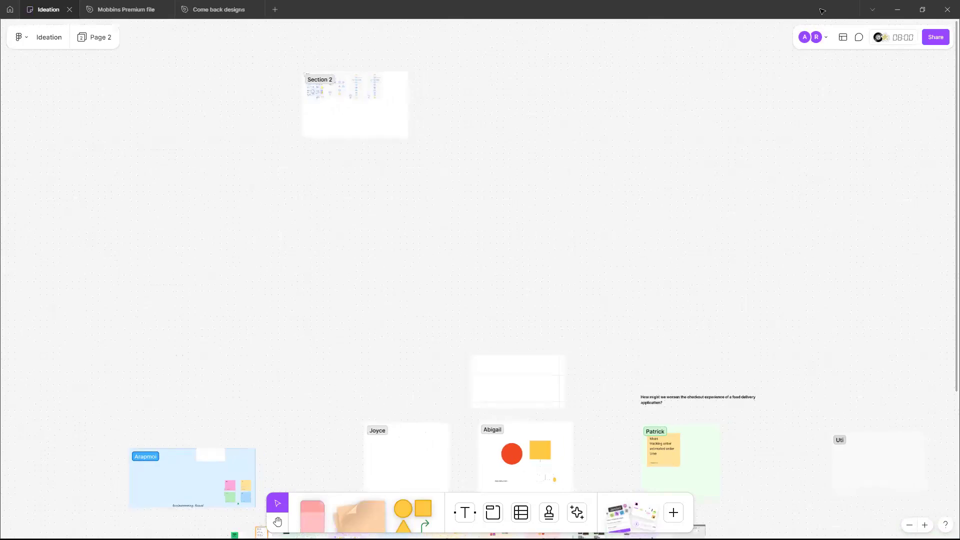
# - Copy the share link of the Ideation board and close its sharing settings
pyautogui.click(941, 39)
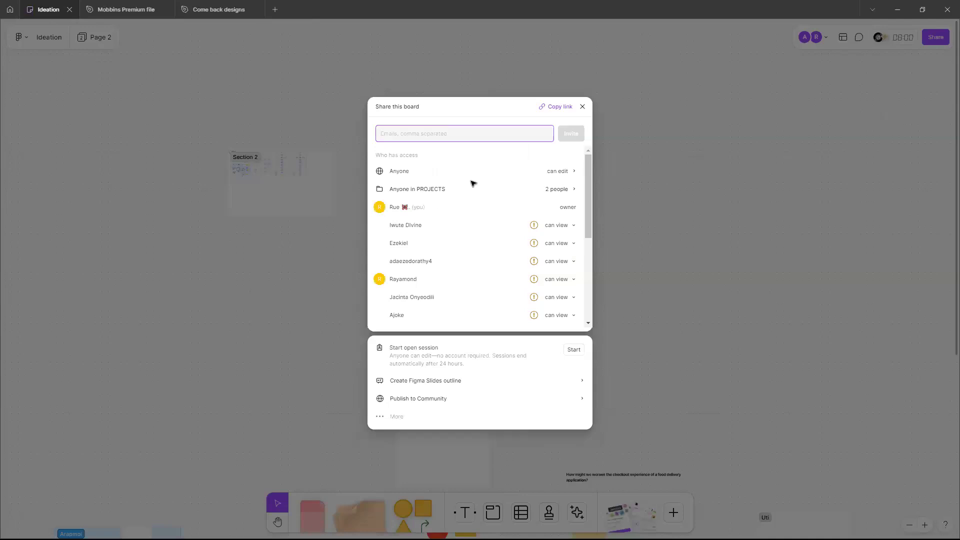
pyautogui.click(559, 107)
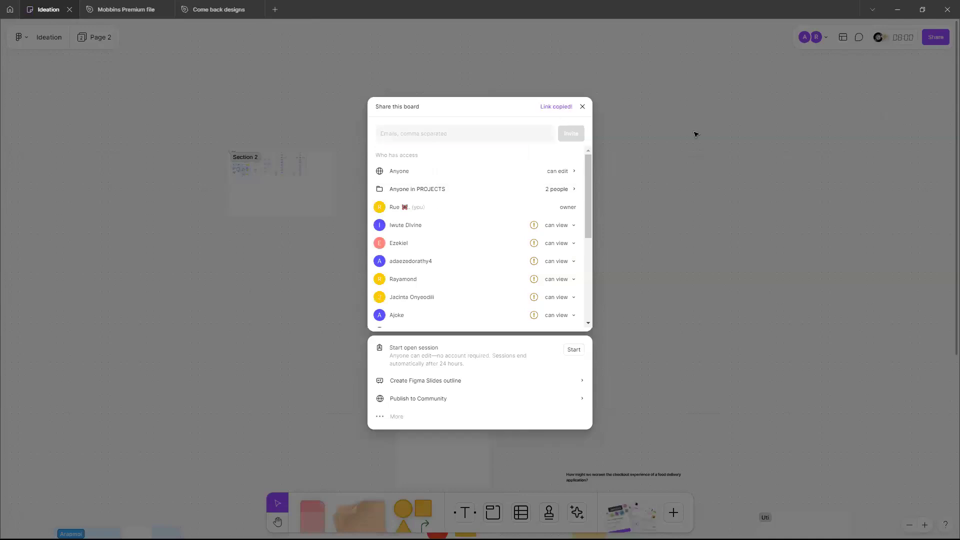
pyautogui.click(573, 225)
pyautogui.click(580, 212)
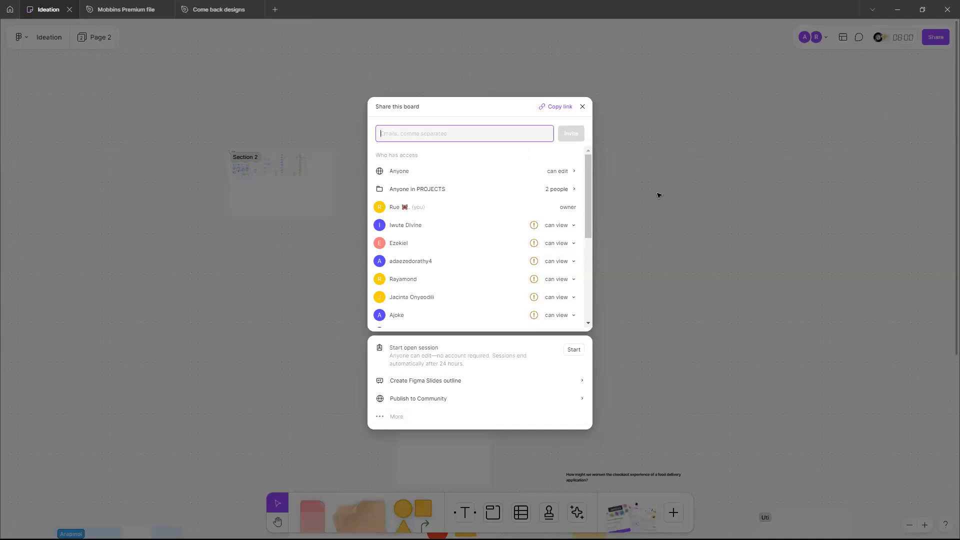
pyautogui.click(633, 252)
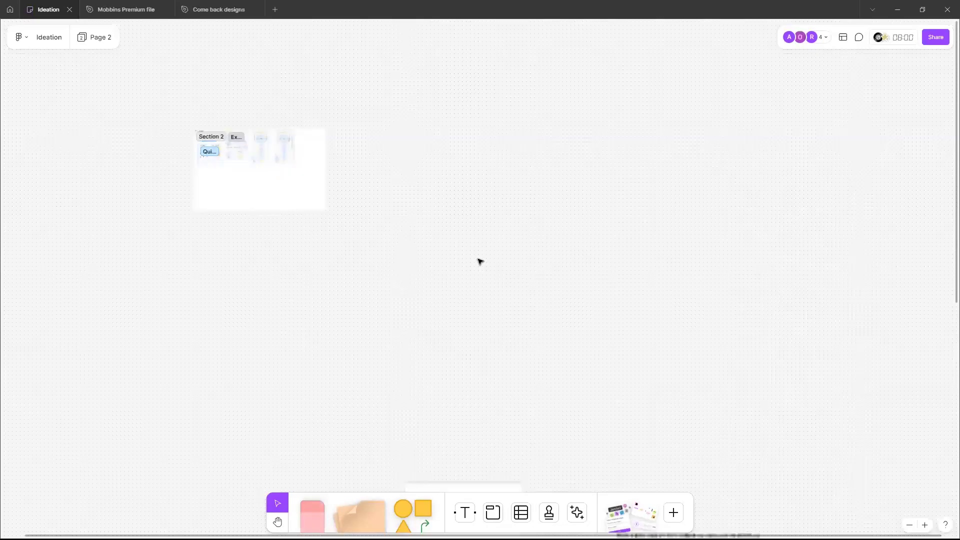
# - Find Section 2 on the board and examine its flow chart template and example charts
pyautogui.scroll(5, 480, 262)
pyautogui.scroll(2, 362, 191)
pyautogui.scroll(2, 362, 192)
pyautogui.scroll(4, 73, 169)
pyautogui.scroll(3, 74, 170)
pyautogui.hscroll(-6, 74, 170)
pyautogui.scroll(2, 74, 170)
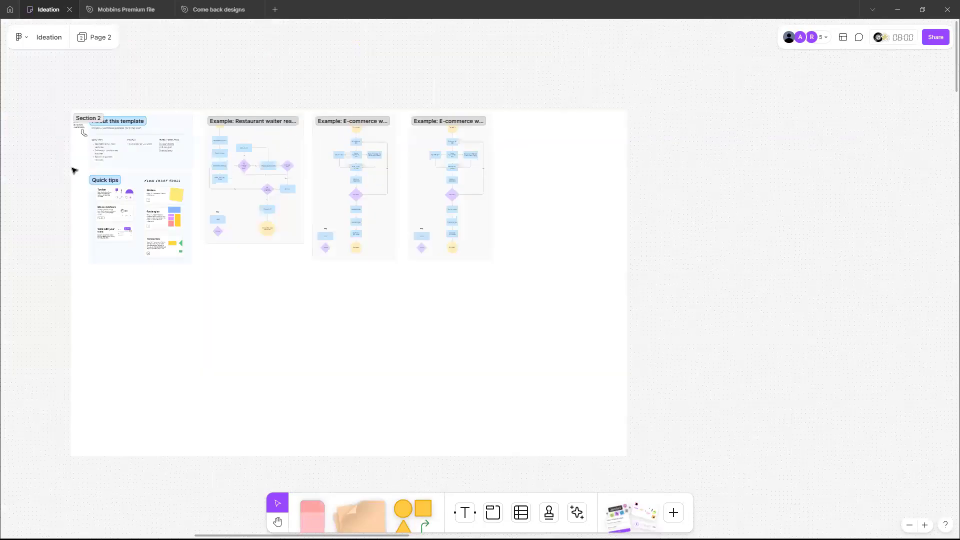
pyautogui.scroll(1, 73, 170)
pyautogui.scroll(5, 338, 240)
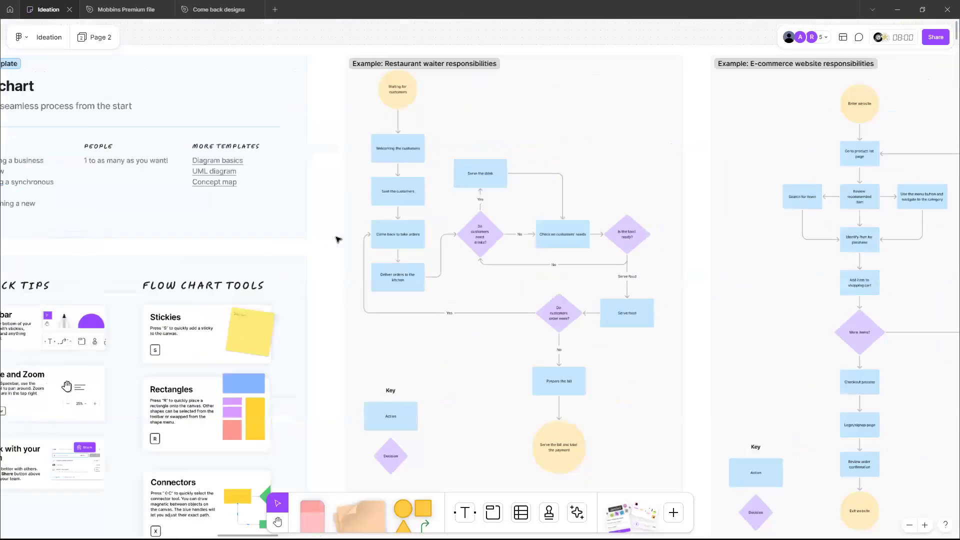
# - Compare the restaurant waiter responsibilities example with the two e-commerce website flow charts
pyautogui.hscroll(10, 338, 240)
pyautogui.scroll(-1, 338, 239)
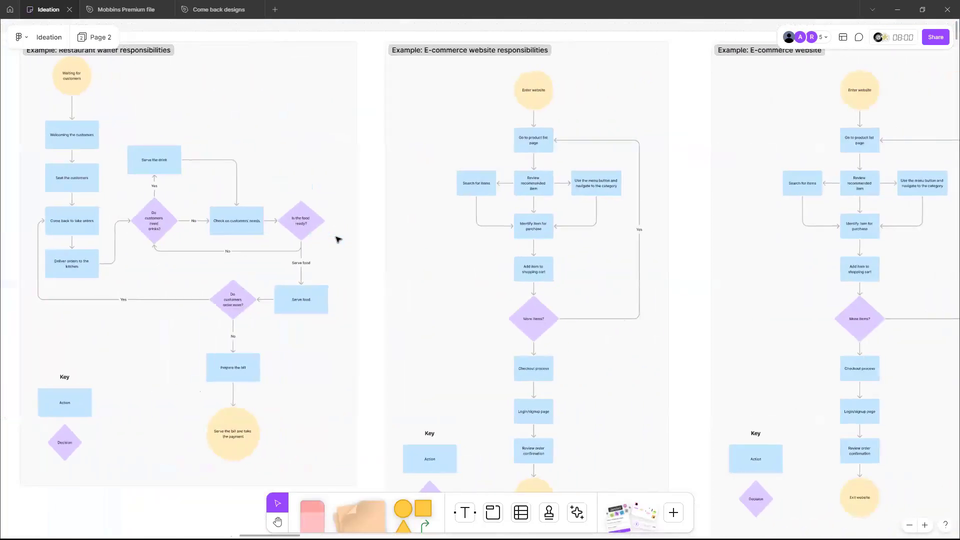
pyautogui.scroll(2, 338, 239)
pyautogui.hscroll(10, 339, 240)
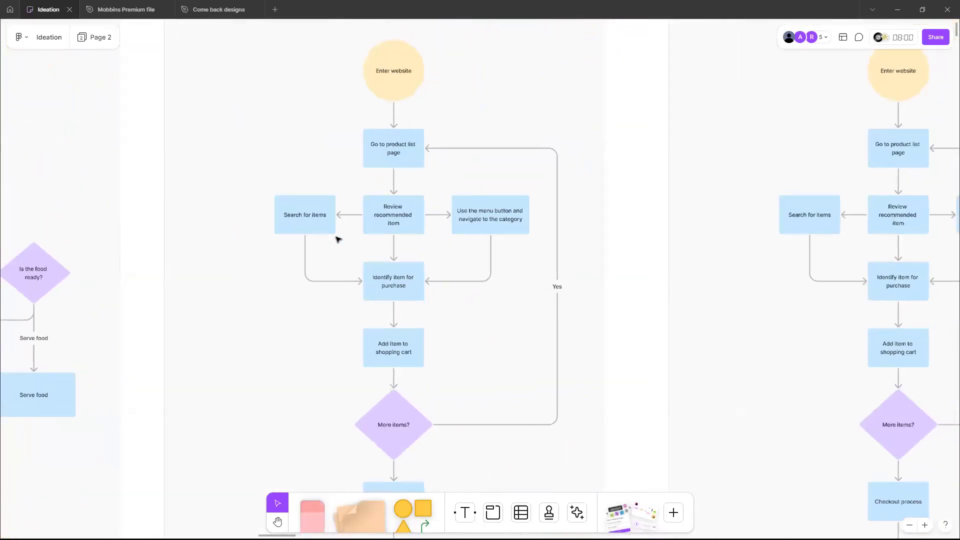
pyautogui.hscroll(8, 338, 239)
pyautogui.scroll(2, 338, 239)
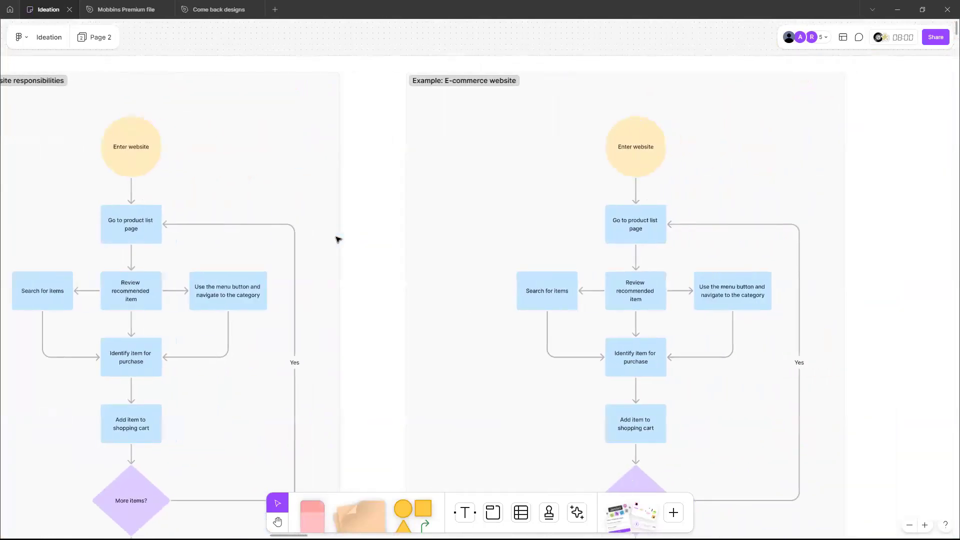
pyautogui.hscroll(6, 339, 240)
pyautogui.scroll(-3, 338, 239)
pyautogui.scroll(3, 338, 240)
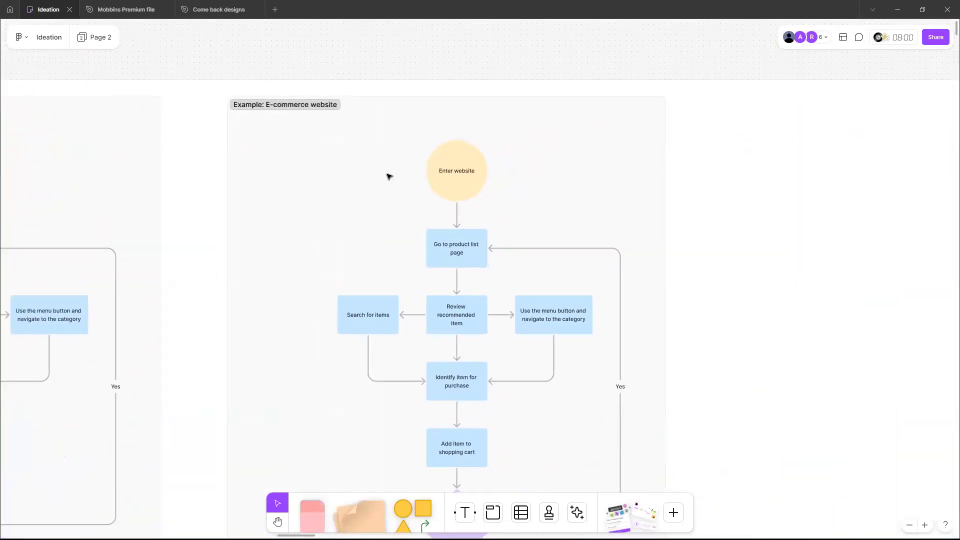
# - Read through the "Example: E-commerce website" flow chart from its start to its exit
pyautogui.scroll(-3, 397, 242)
pyautogui.scroll(-2, 396, 242)
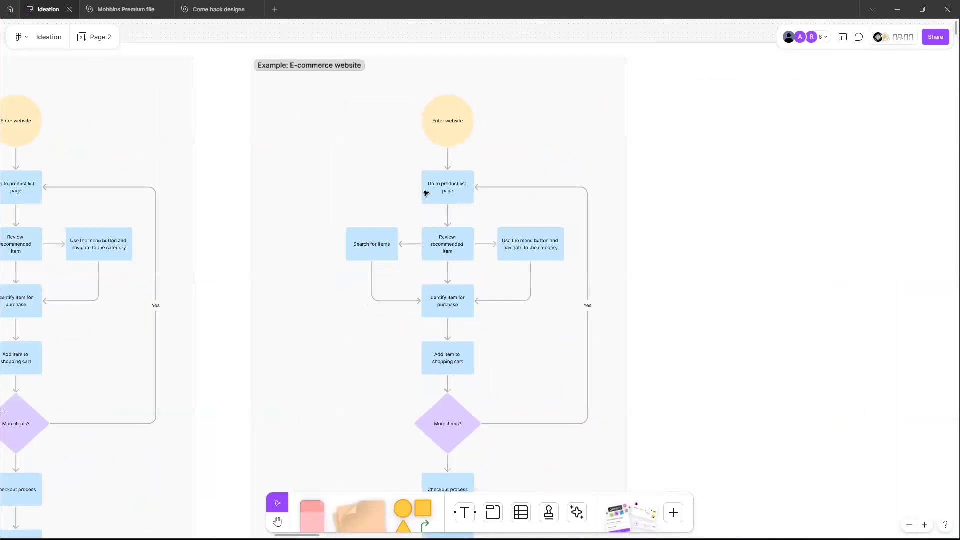
pyautogui.scroll(-7, 426, 193)
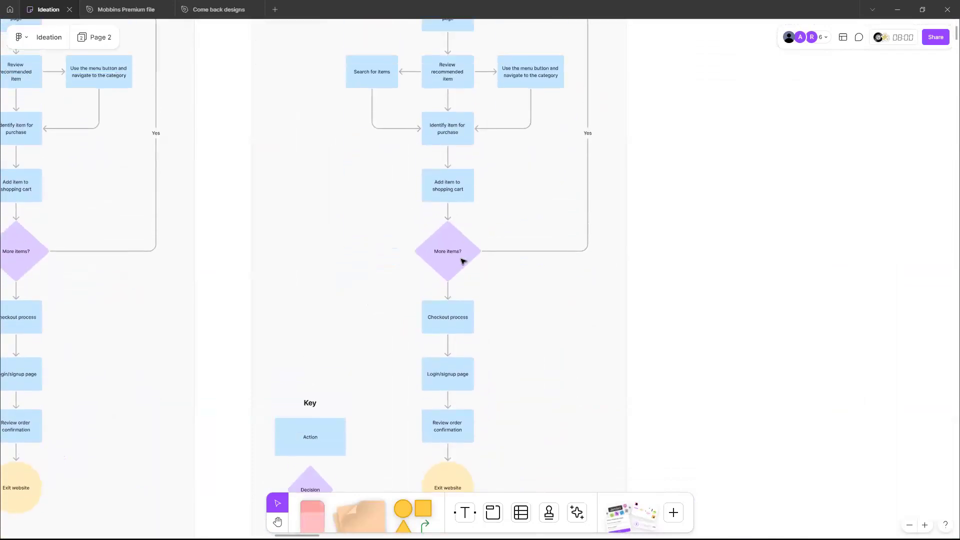
pyautogui.scroll(9, 462, 262)
pyautogui.scroll(4, 462, 261)
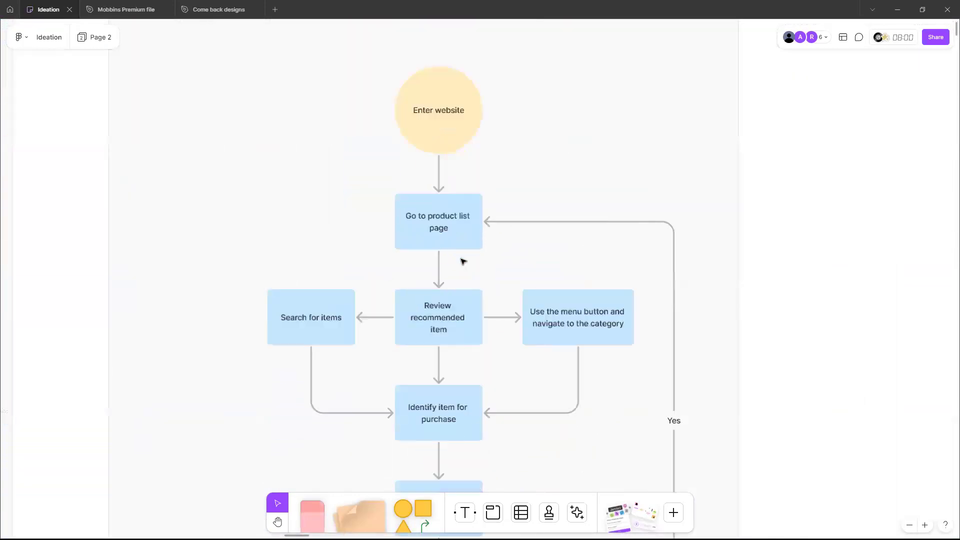
pyautogui.scroll(-1, 463, 261)
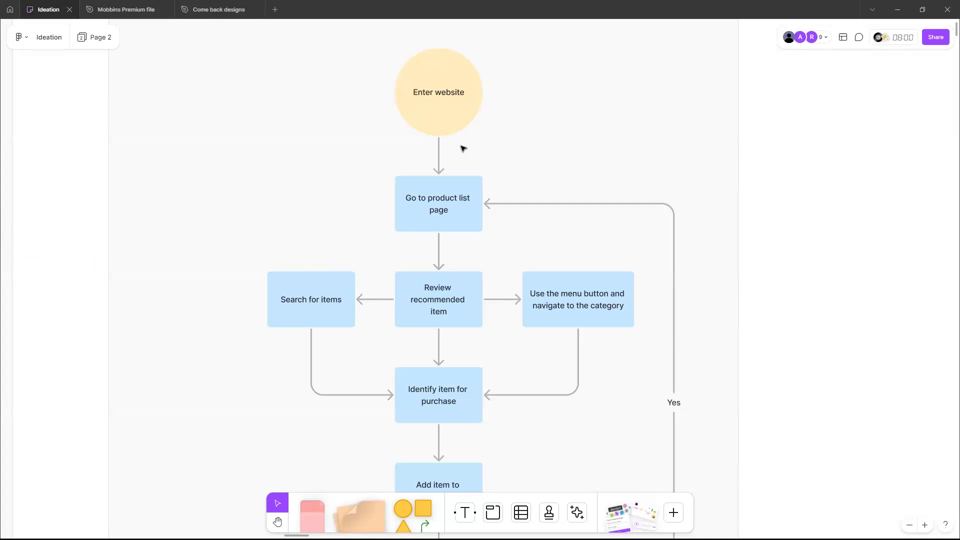
# - Examine the Action and Decision shapes in the key of the "Example: E-commerce website" flow chart
pyautogui.scroll(-5, 463, 148)
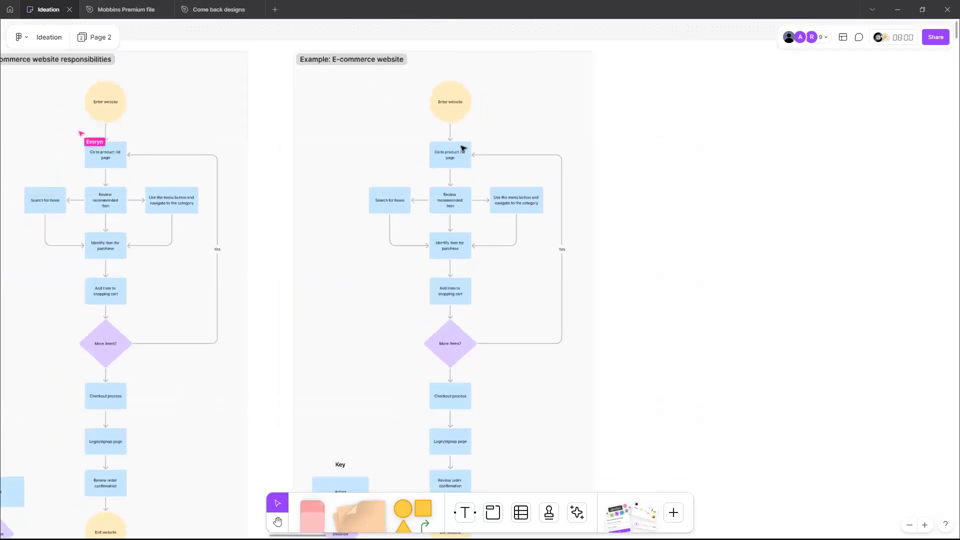
pyautogui.scroll(-4, 337, 448)
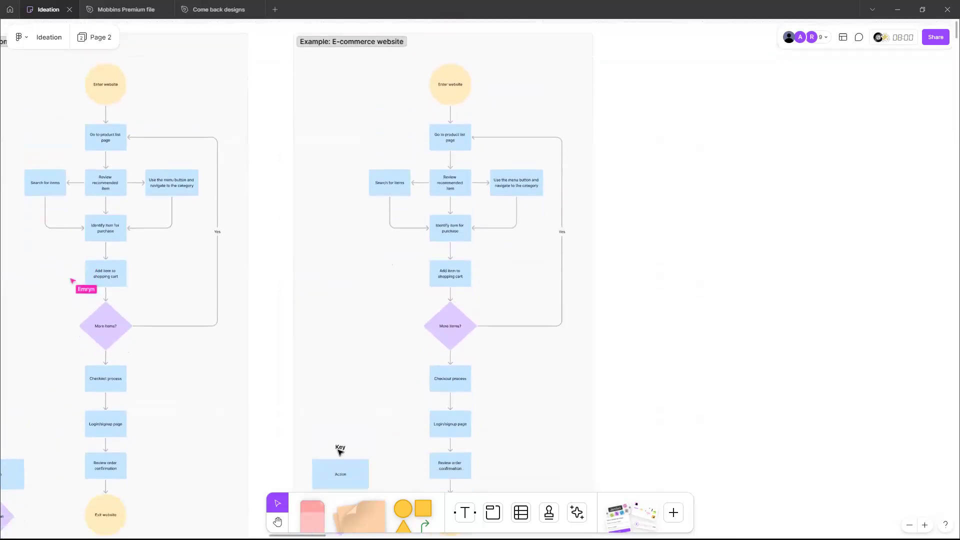
pyautogui.scroll(5, 340, 453)
pyautogui.scroll(-4, 340, 452)
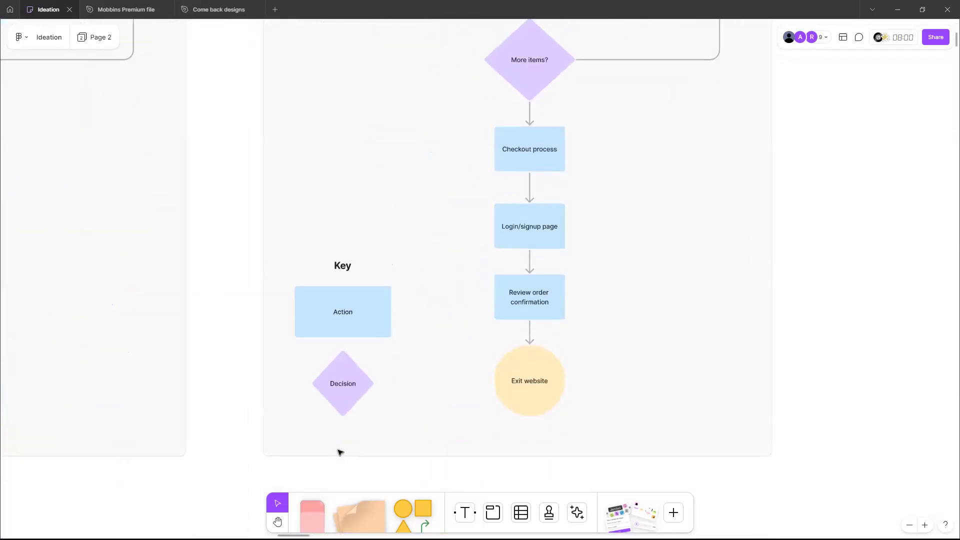
pyautogui.scroll(3, 340, 453)
pyautogui.scroll(2, 341, 383)
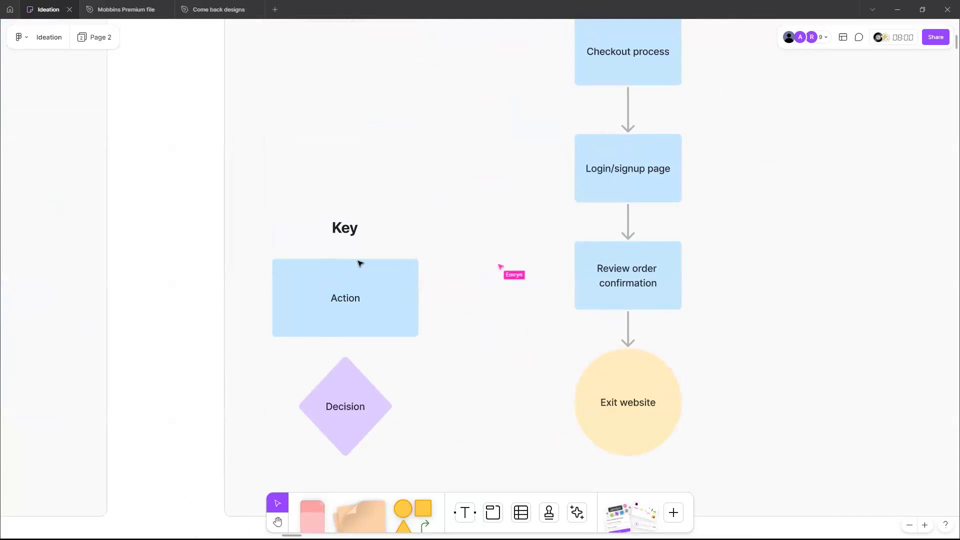
pyautogui.scroll(5, 358, 261)
pyautogui.scroll(-1, 352, 252)
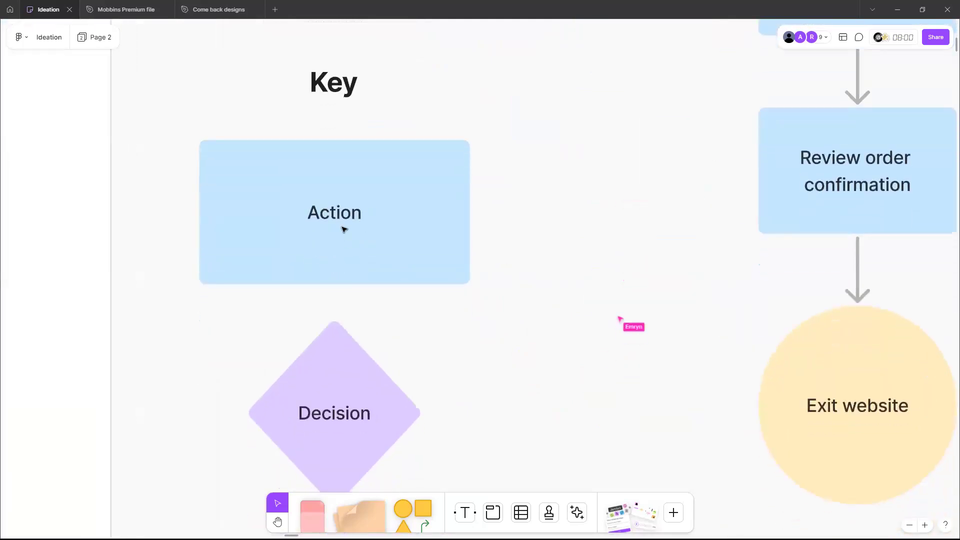
pyautogui.scroll(-2, 340, 390)
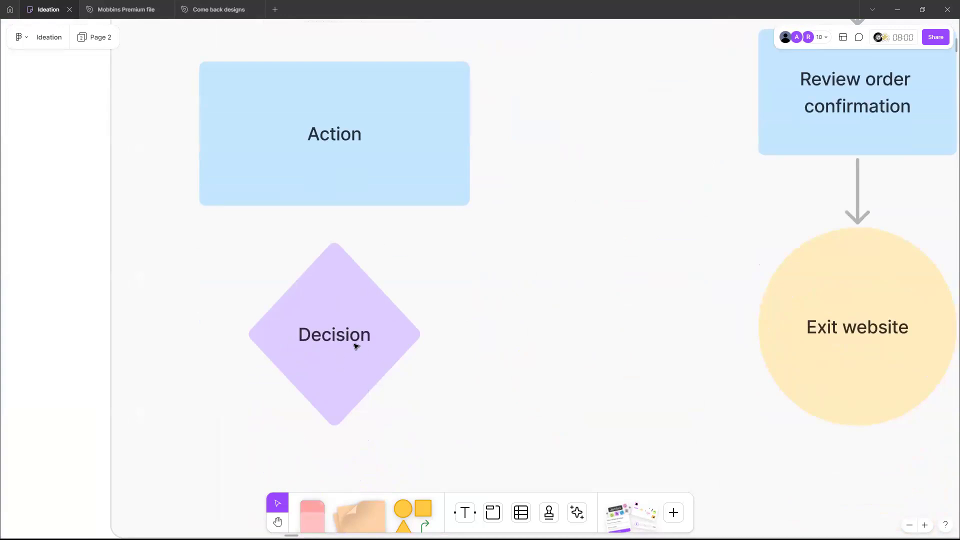
pyautogui.scroll(-5, 356, 347)
pyautogui.scroll(7, 356, 347)
pyautogui.hscroll(3, 356, 347)
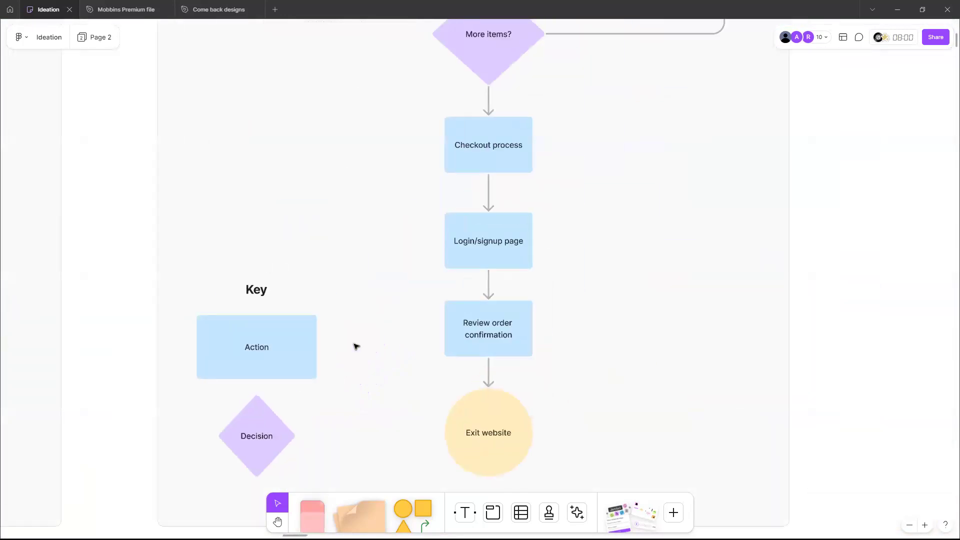
# - Examine the "Enter website" start circle and the first actions of the e-commerce website flow chart
pyautogui.scroll(8, 356, 347)
pyautogui.hscroll(2, 356, 346)
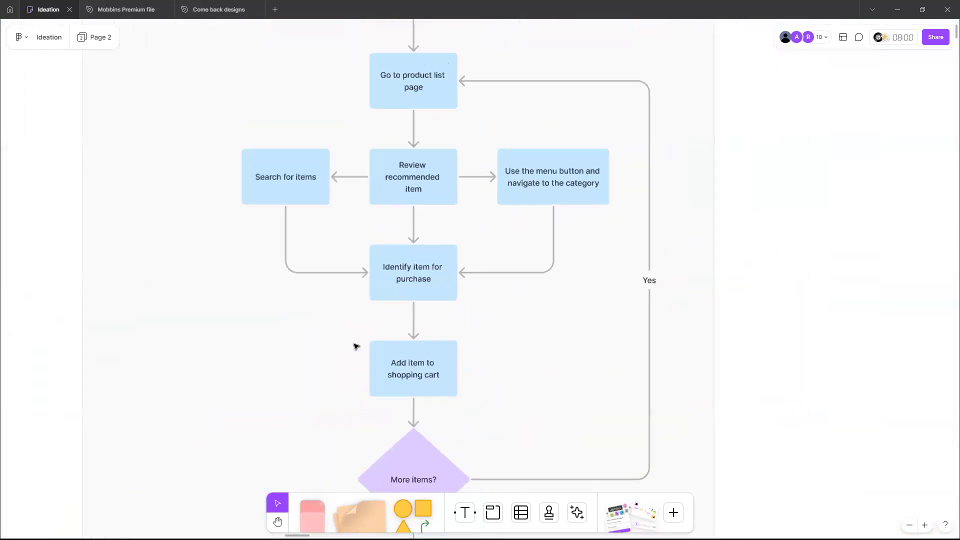
pyautogui.scroll(1, 356, 347)
pyautogui.scroll(-2, 356, 346)
pyautogui.hscroll(1, 356, 347)
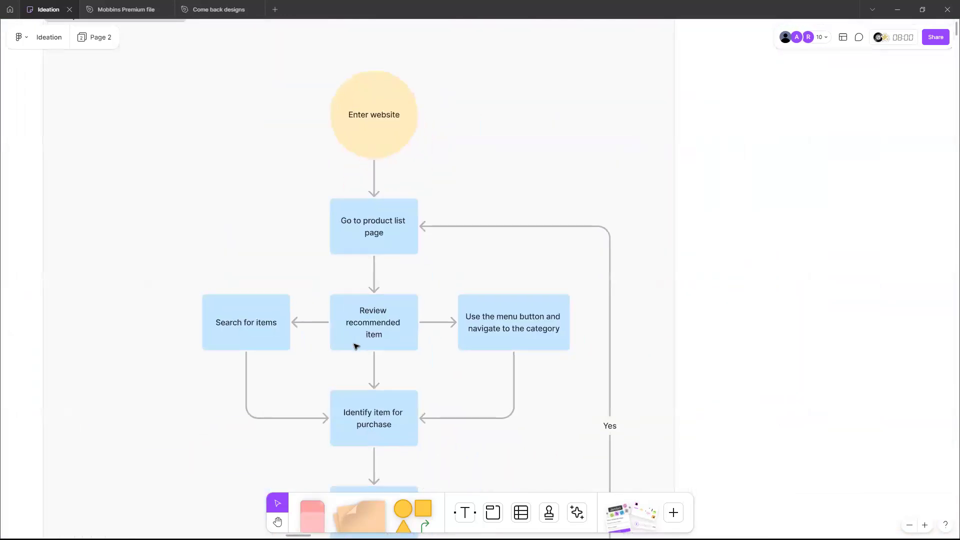
pyautogui.scroll(3, 415, 127)
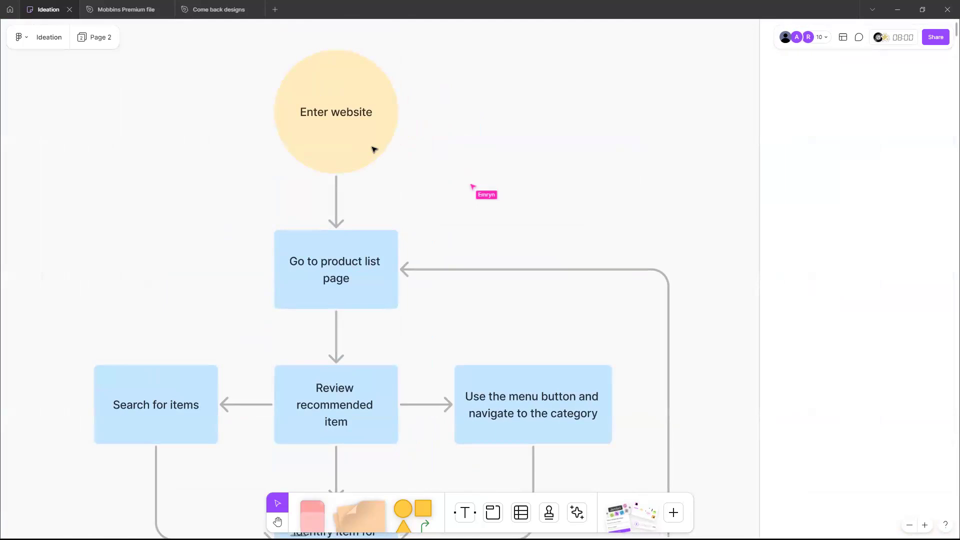
pyautogui.scroll(2, 373, 148)
pyautogui.hscroll(-2, 390, 274)
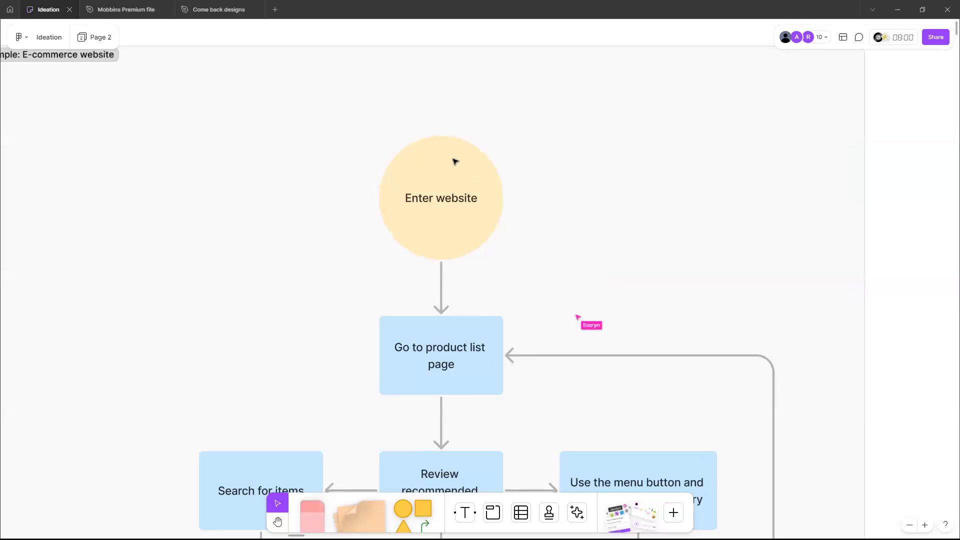
# - Examine the "Exit website" end circle and the "Review order confirmation" action leading to it
pyautogui.scroll(-5, 455, 161)
pyautogui.scroll(-10, 456, 161)
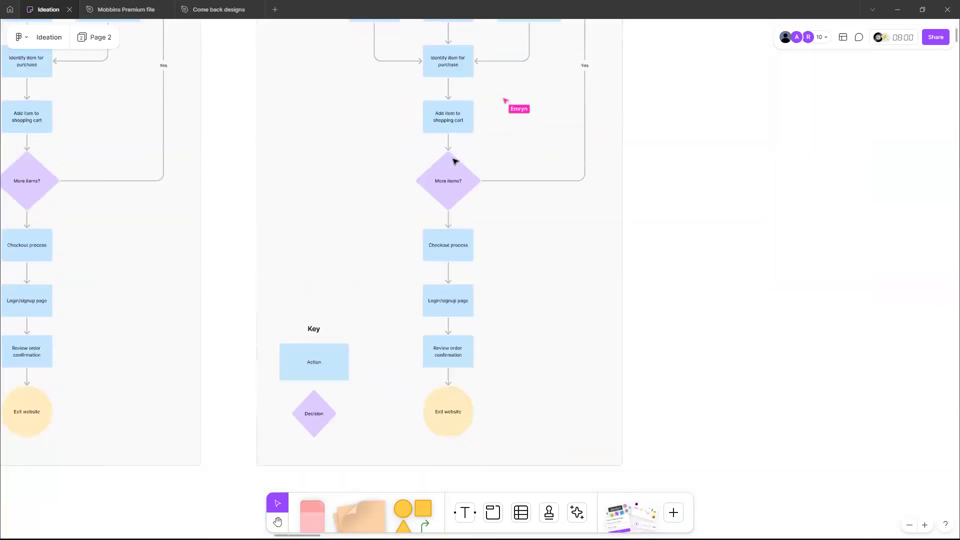
pyautogui.scroll(10, 454, 315)
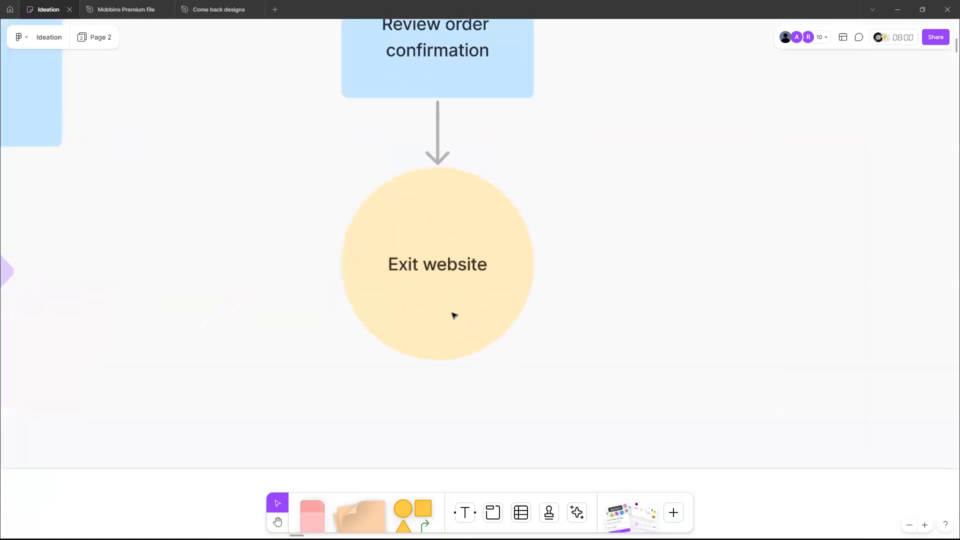
pyautogui.scroll(3, 454, 315)
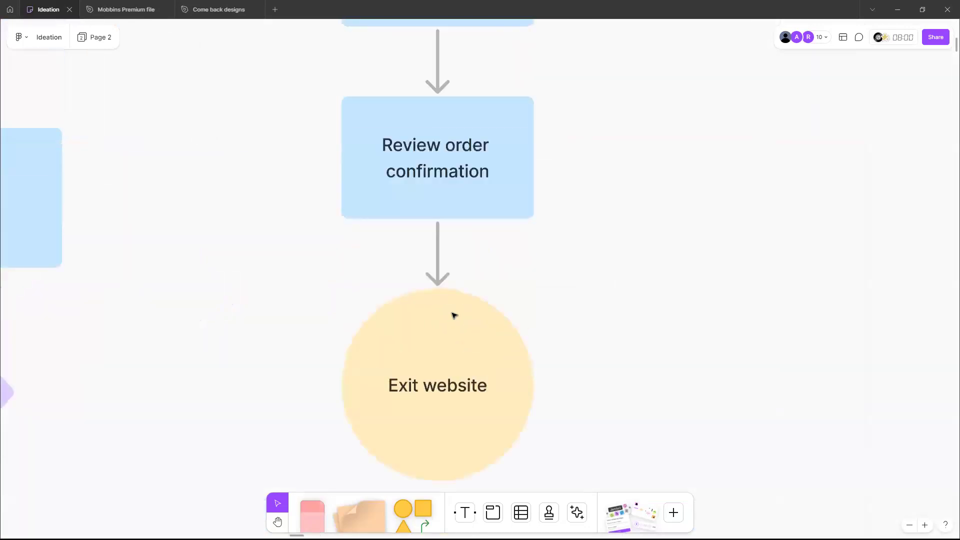
pyautogui.scroll(-5, 454, 315)
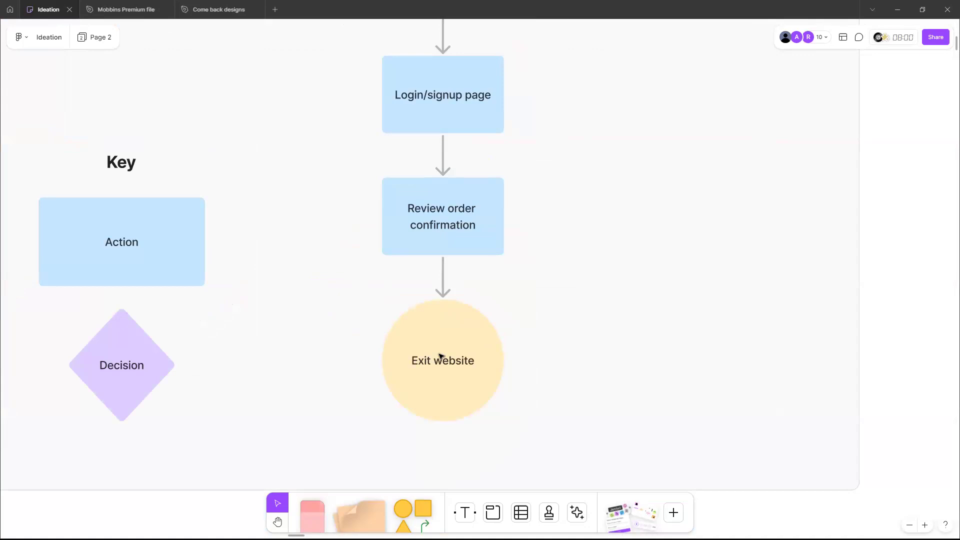
# - Review the whole e-commerce website flow chart again, ending at its section title and starting circle
pyautogui.scroll(-5, 440, 356)
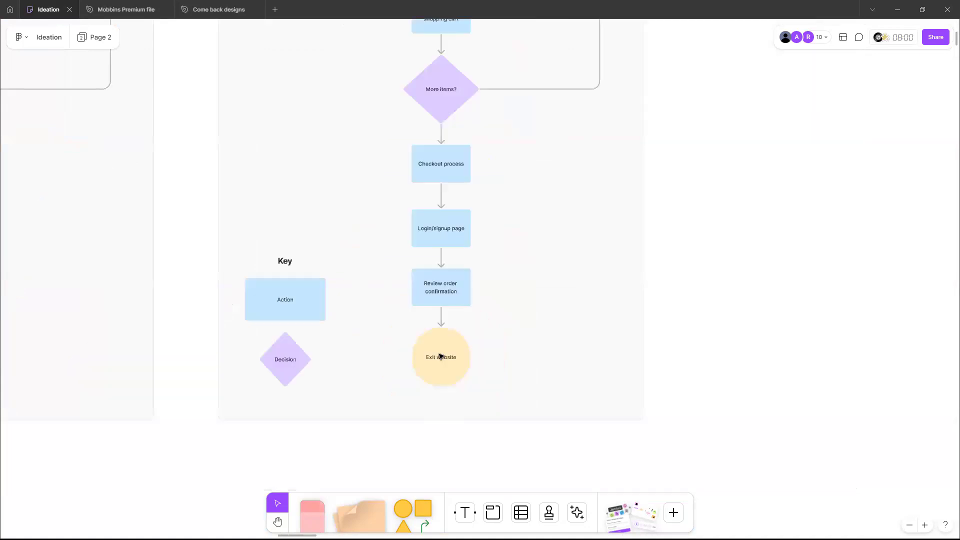
pyautogui.scroll(-5, 440, 356)
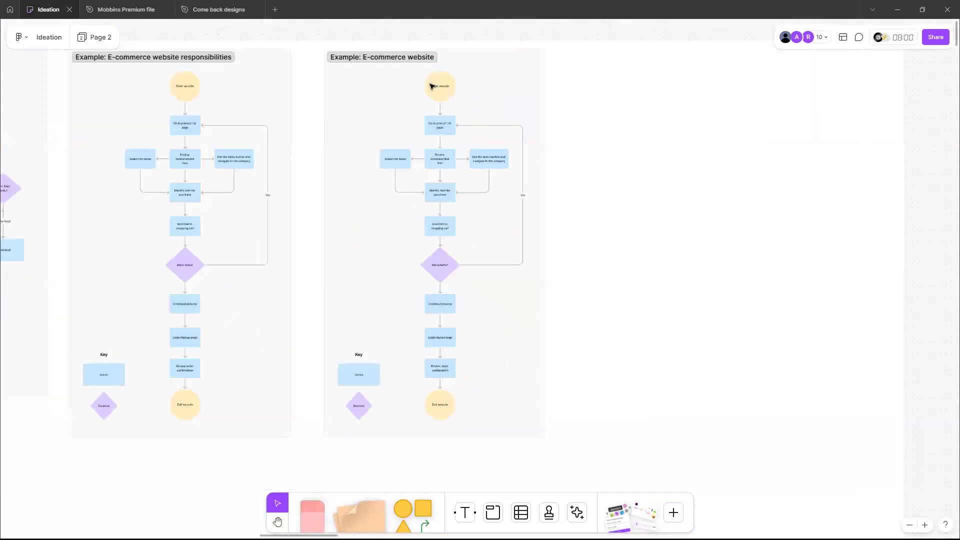
pyautogui.scroll(5, 431, 86)
pyautogui.scroll(-2, 445, 106)
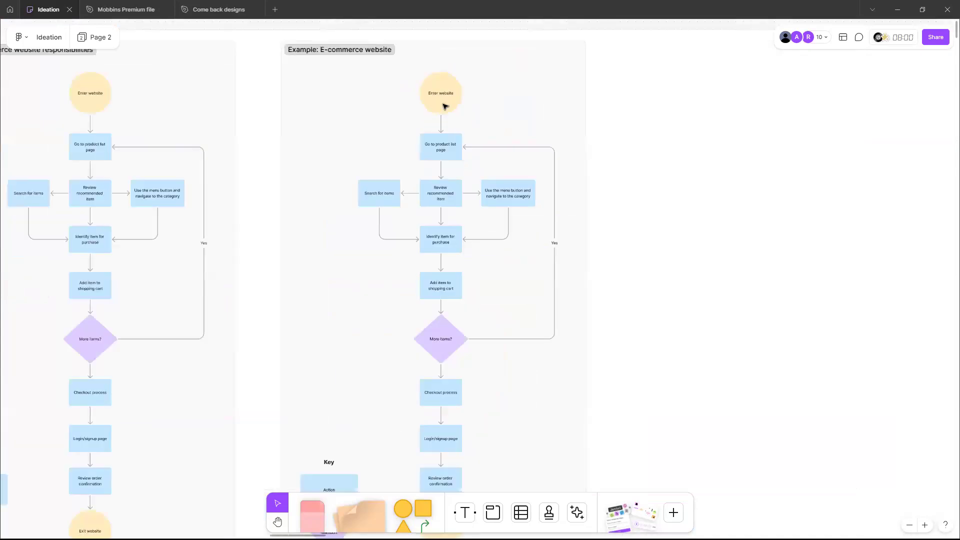
pyautogui.scroll(-1, 438, 450)
pyautogui.scroll(-2, 448, 463)
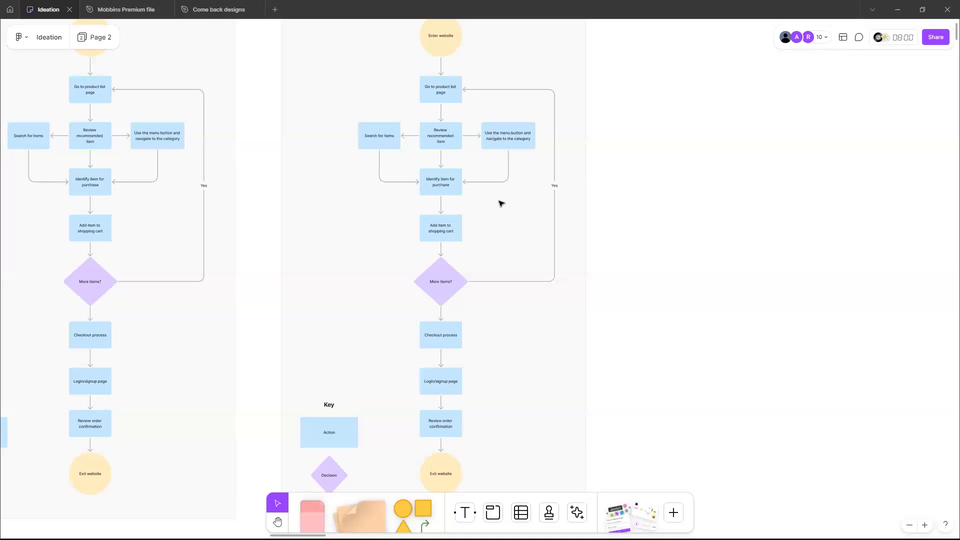
pyautogui.scroll(5, 501, 204)
pyautogui.scroll(5, 502, 203)
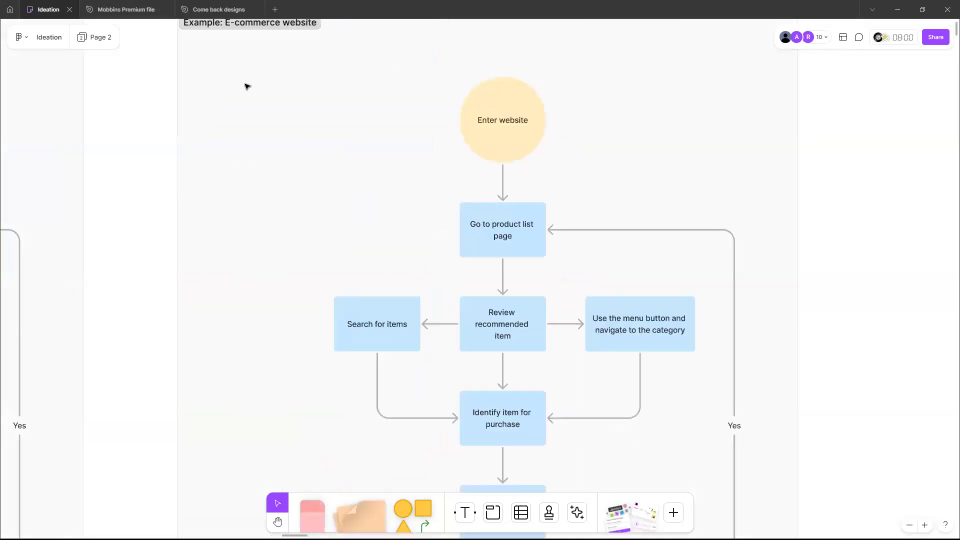
pyautogui.scroll(1, 304, 91)
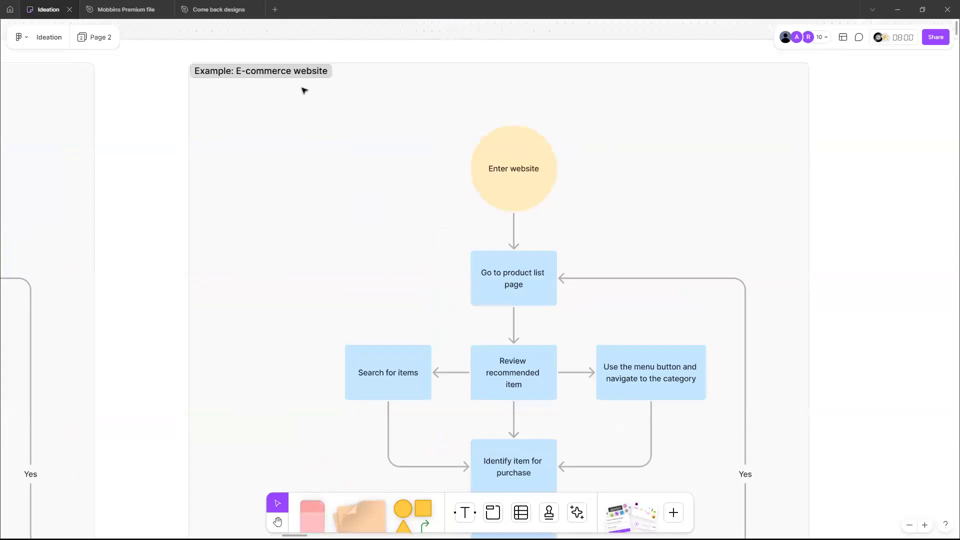
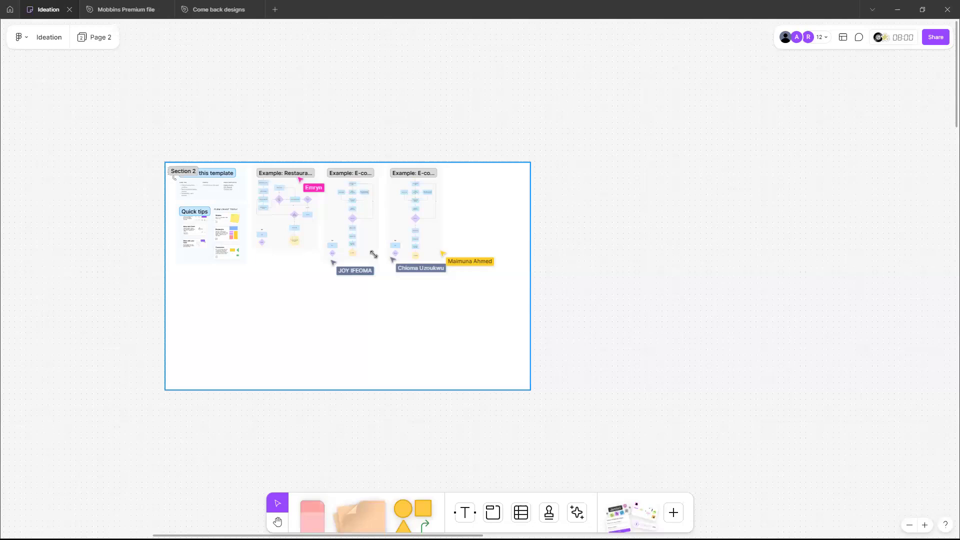
# - Enlarge Section 2 outward from its lower-right corner to make more empty room around the example flow charts
pyautogui.click(174, 177)
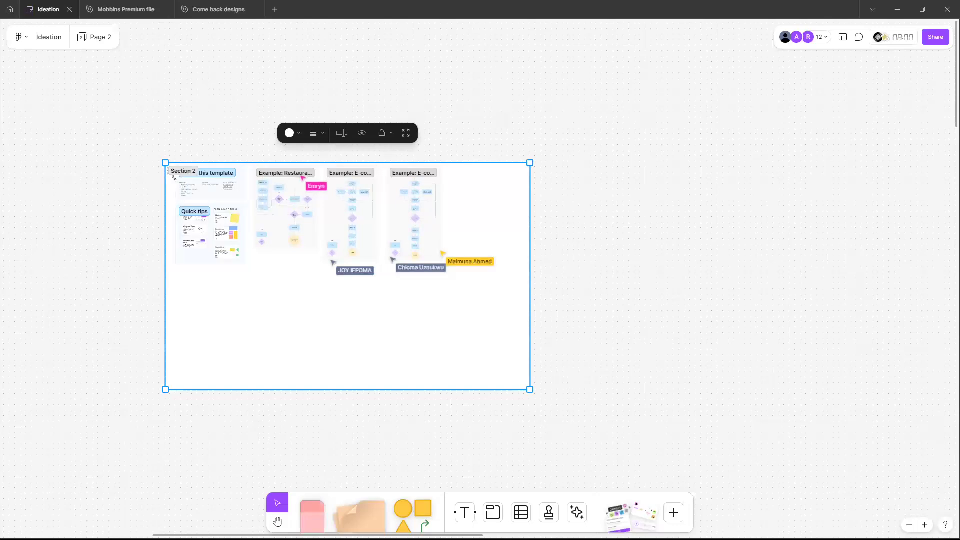
pyautogui.moveTo(593, 462); pyautogui.dragTo(493, 338)
pyautogui.click(529, 388)
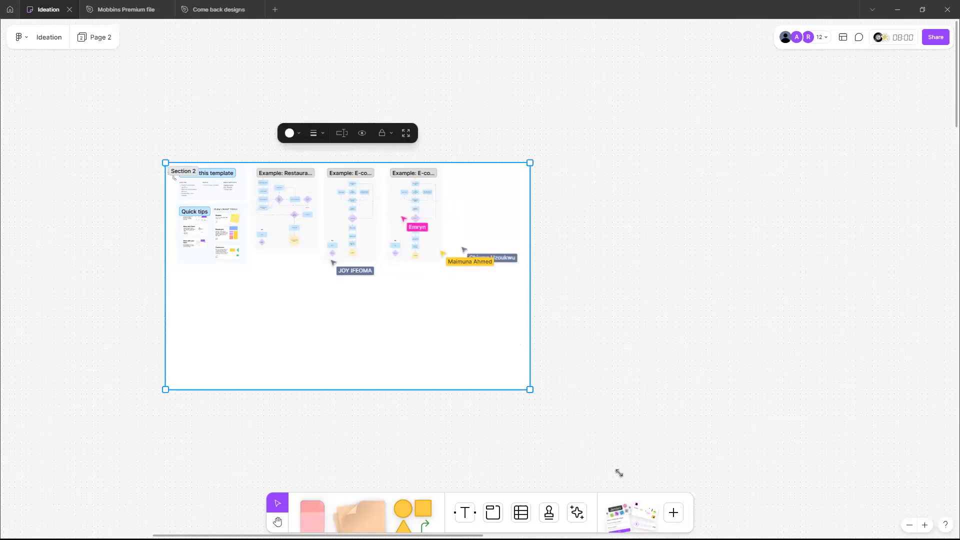
pyautogui.moveTo(698, 498); pyautogui.dragTo(720, 498)
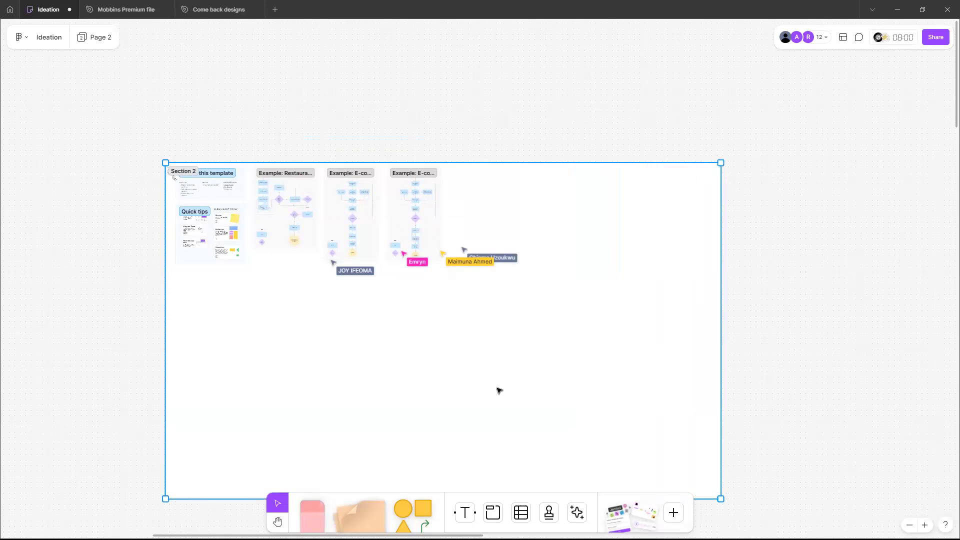
# - Draw a new empty section on the canvas beside Section 2, roughly as tall as Section 2
pyautogui.scroll(-4, 499, 390)
pyautogui.hscroll(-2, 498, 390)
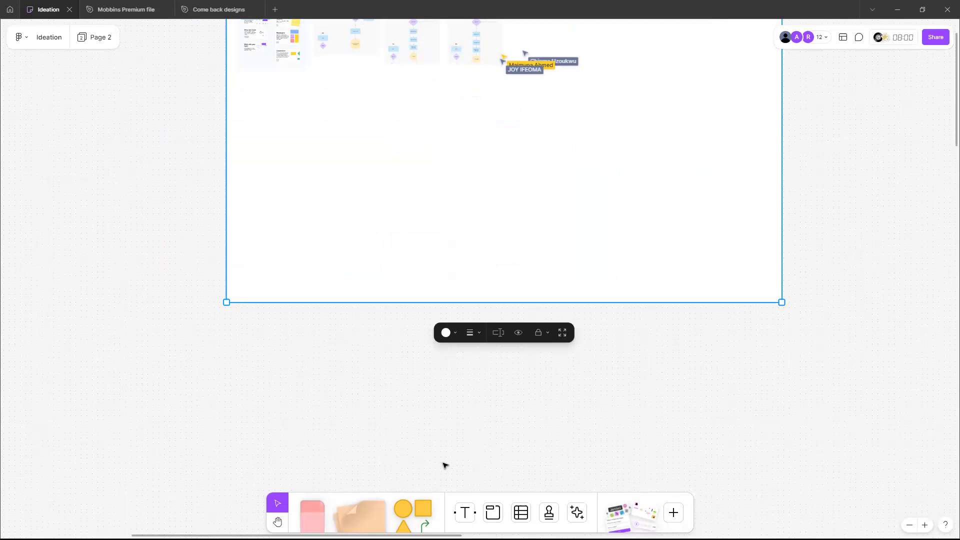
pyautogui.hscroll(3, 382, 185)
pyautogui.scroll(-3, 382, 186)
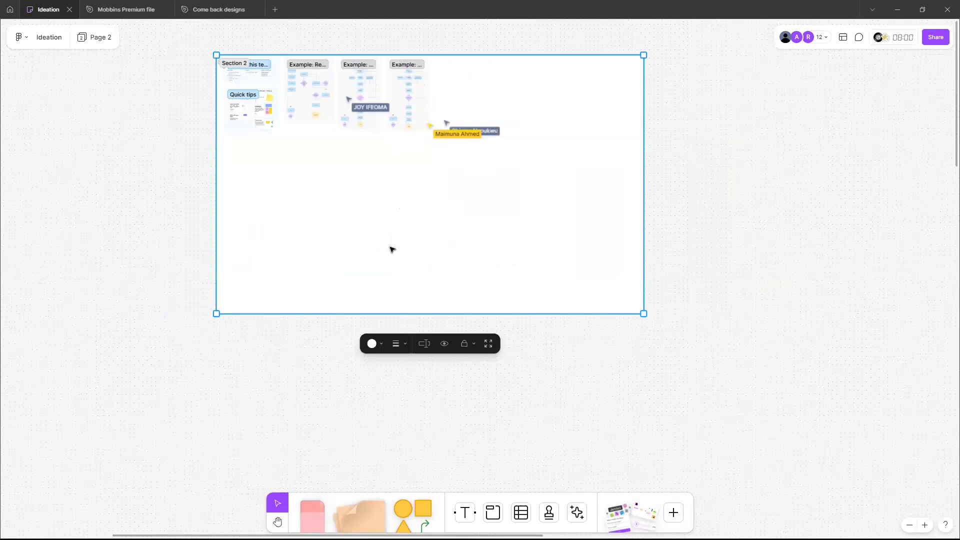
pyautogui.scroll(-3, 391, 249)
pyautogui.hscroll(-3, 390, 249)
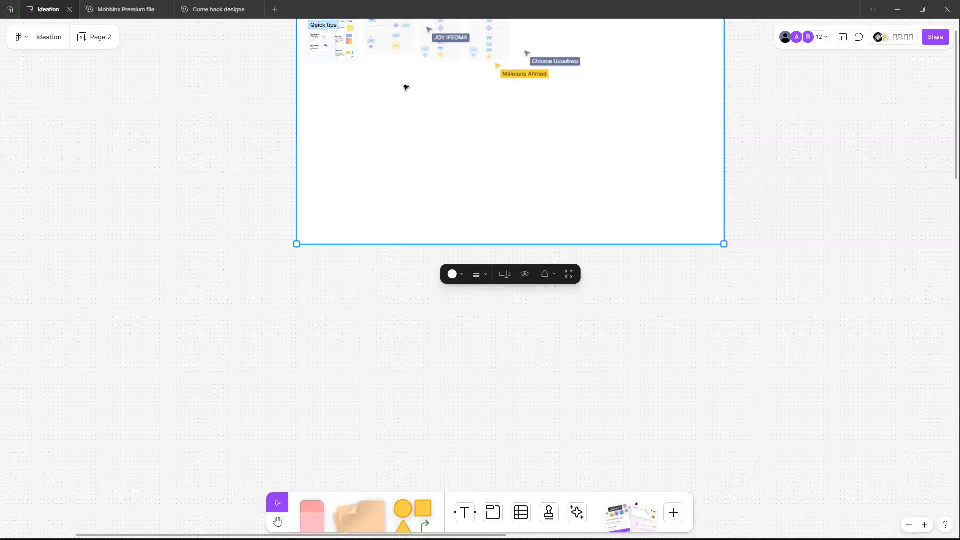
pyautogui.hscroll(3, 406, 87)
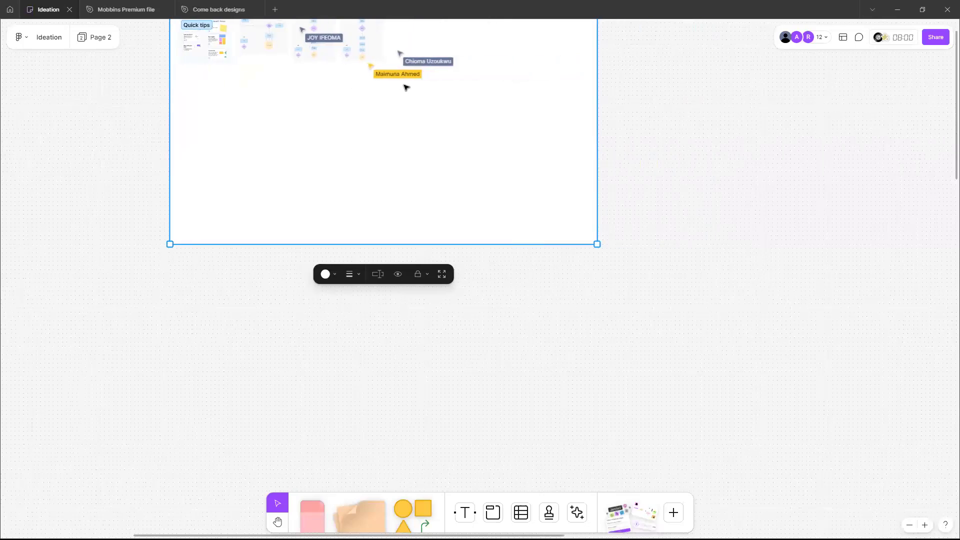
pyautogui.scroll(3, 477, 515)
pyautogui.hscroll(7, 478, 515)
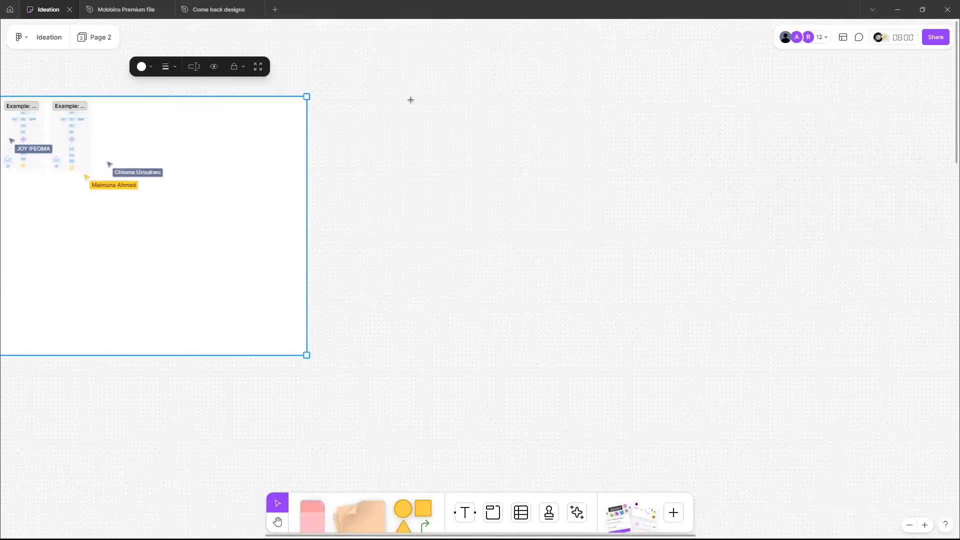
pyautogui.hotkey('shift', 's')
pyautogui.moveTo(386, 104); pyautogui.dragTo(778, 363)
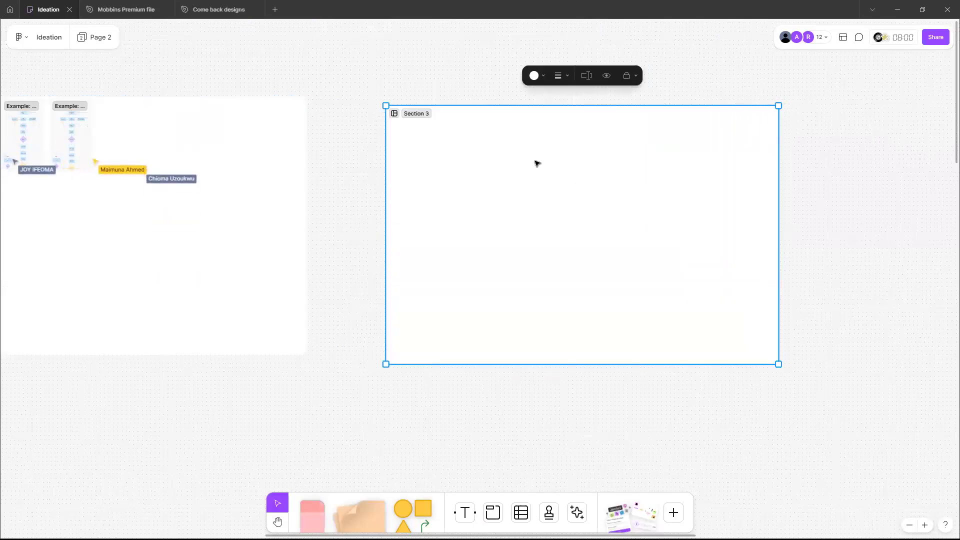
# - Rename the new section as "E-commerce website"
pyautogui.doubleClick(423, 114)
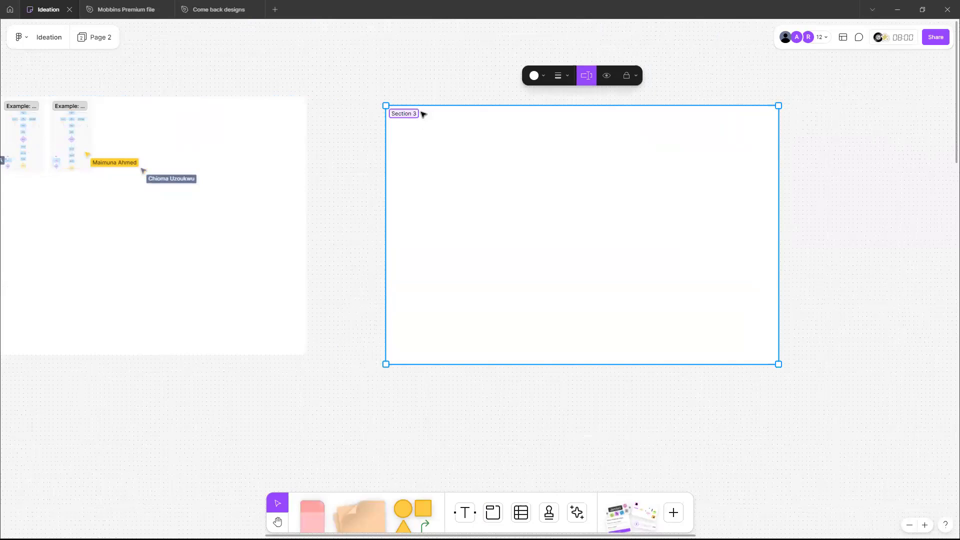
pyautogui.write('E-commerce w')
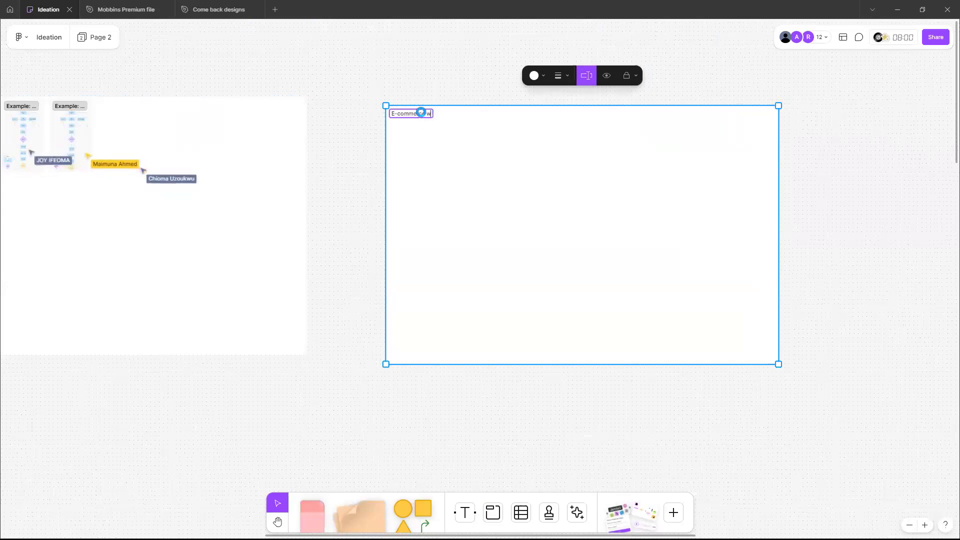
pyautogui.write('ebsite')
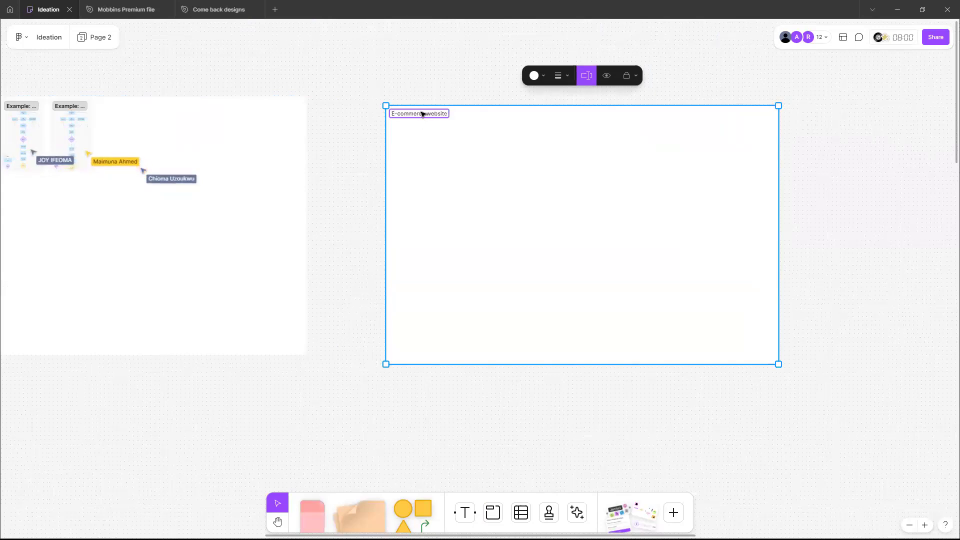
pyautogui.press('Return')
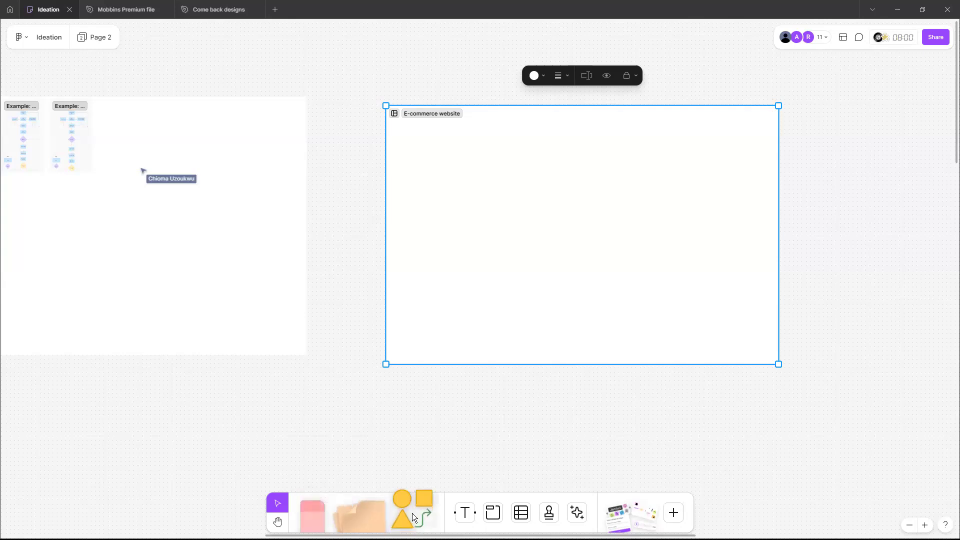
# - Draw a wide light yellow rounded rectangle near the upper-left corner of the "E-commerce website" section
pyautogui.click(403, 503)
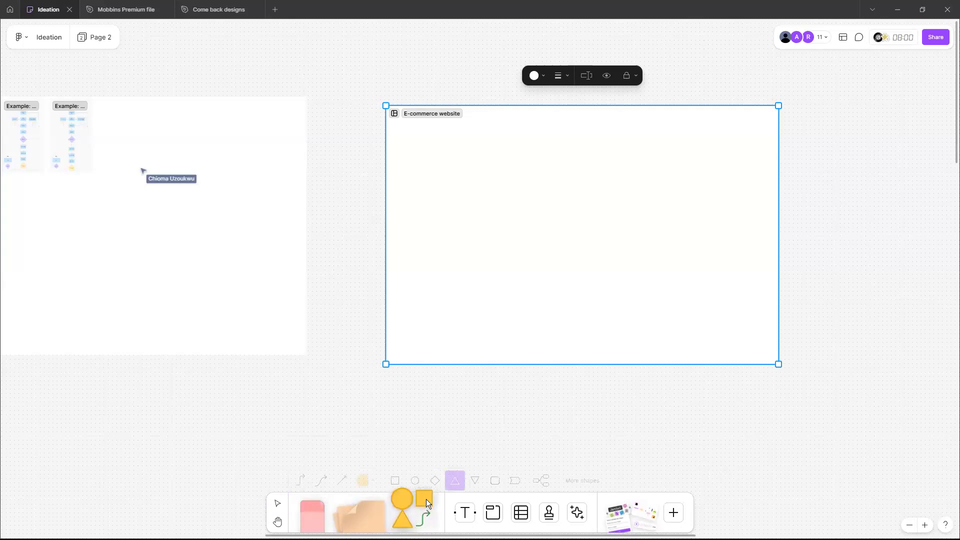
pyautogui.press('Escape')
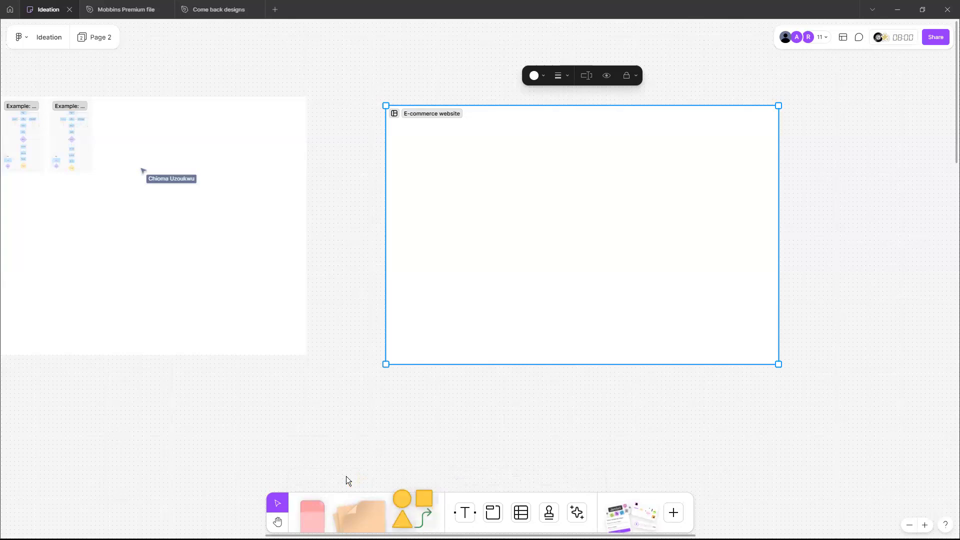
pyautogui.press('r')
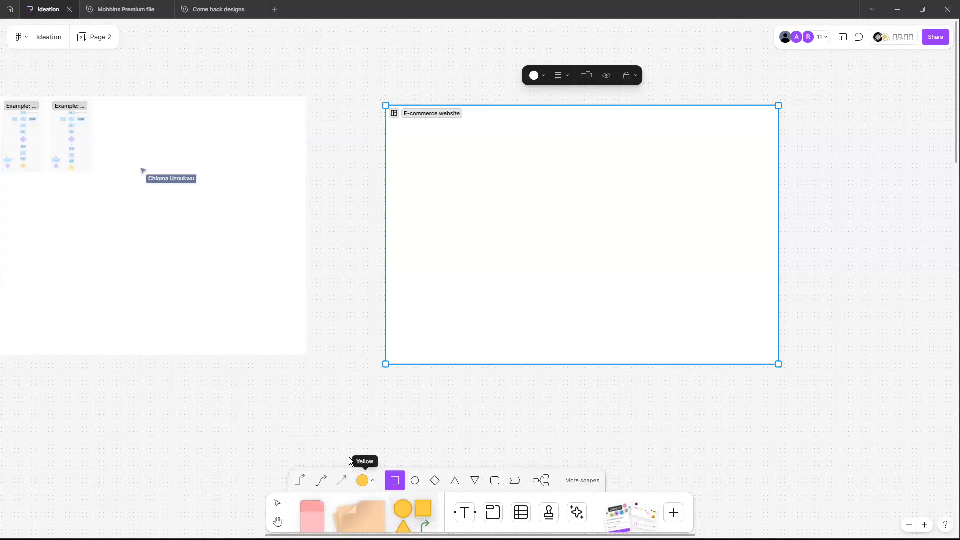
pyautogui.click(362, 481)
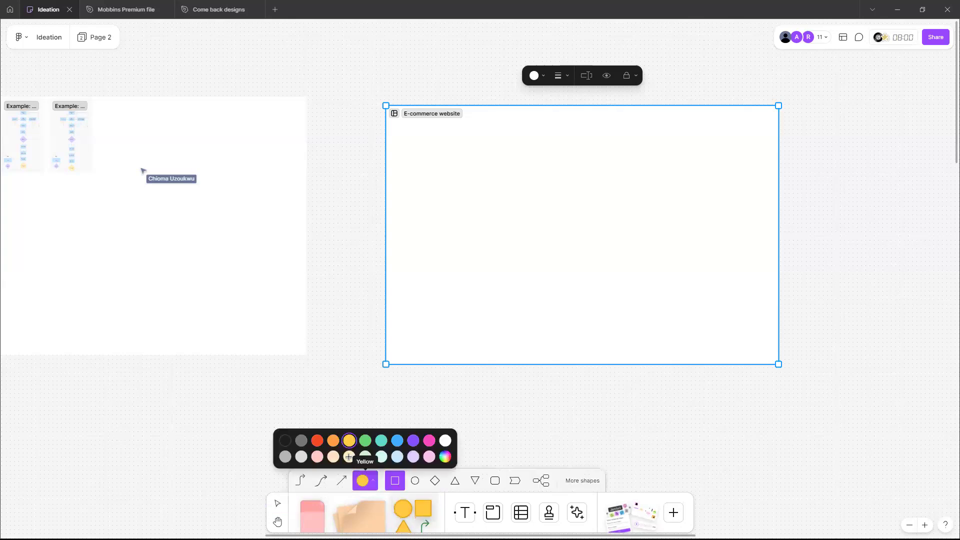
pyautogui.click(396, 487)
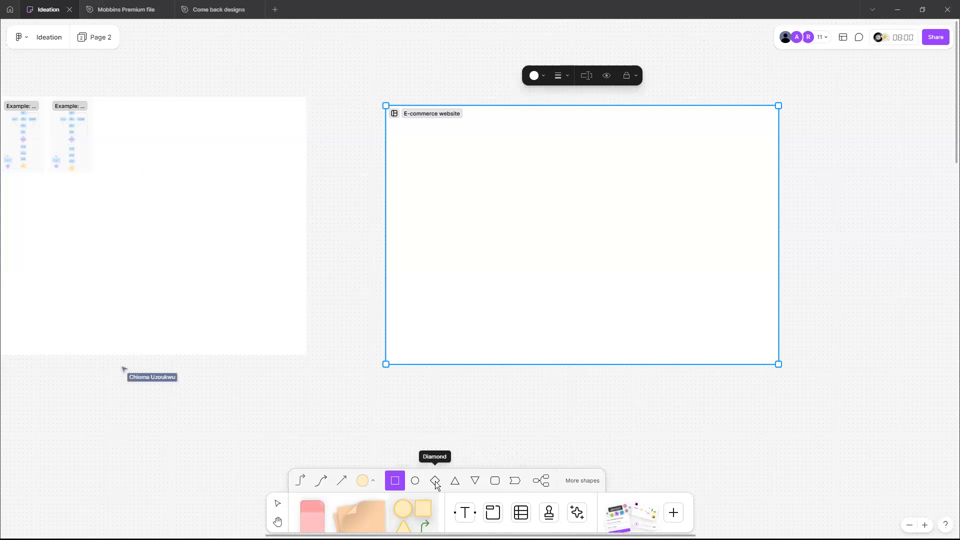
pyautogui.click(495, 481)
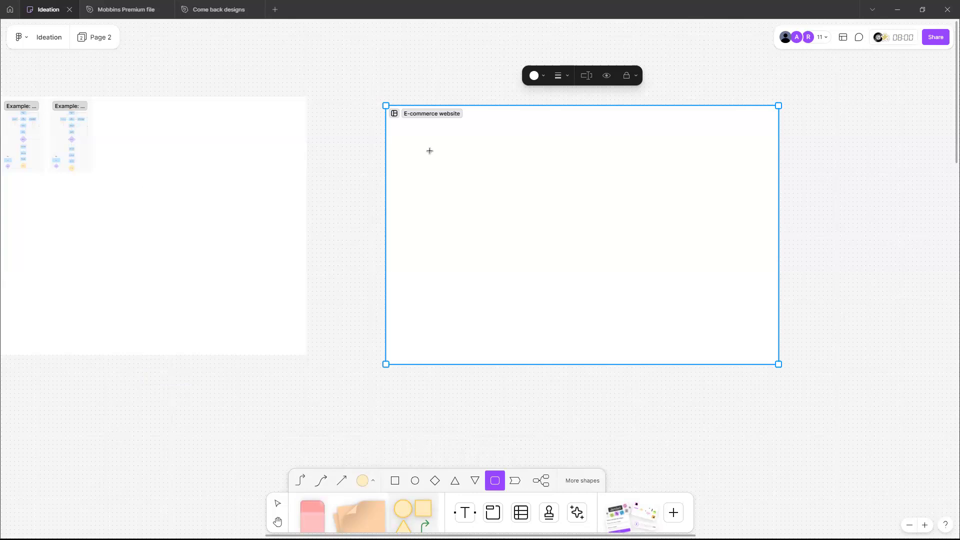
pyautogui.scroll(3, 430, 150)
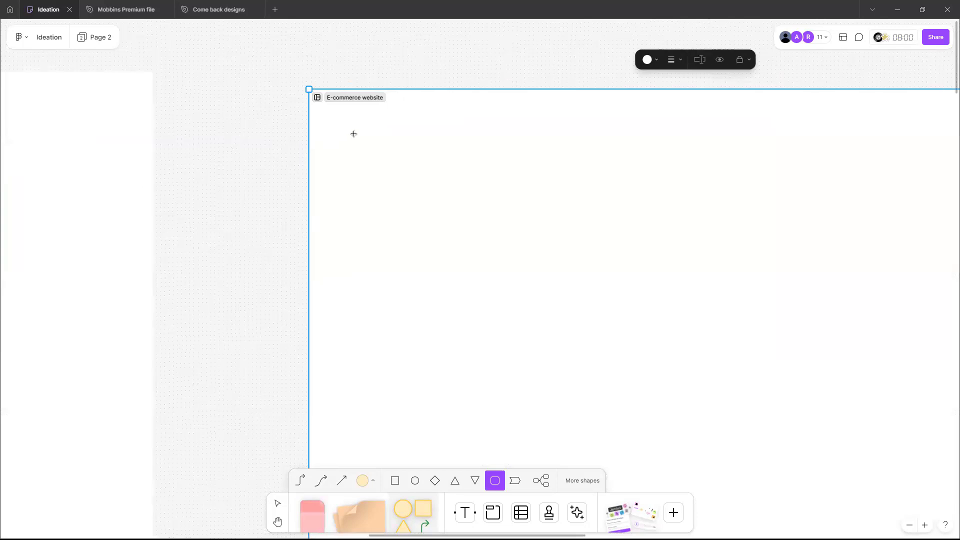
pyautogui.click(476, 175)
pyautogui.moveTo(481, 172); pyautogui.dragTo(482, 172)
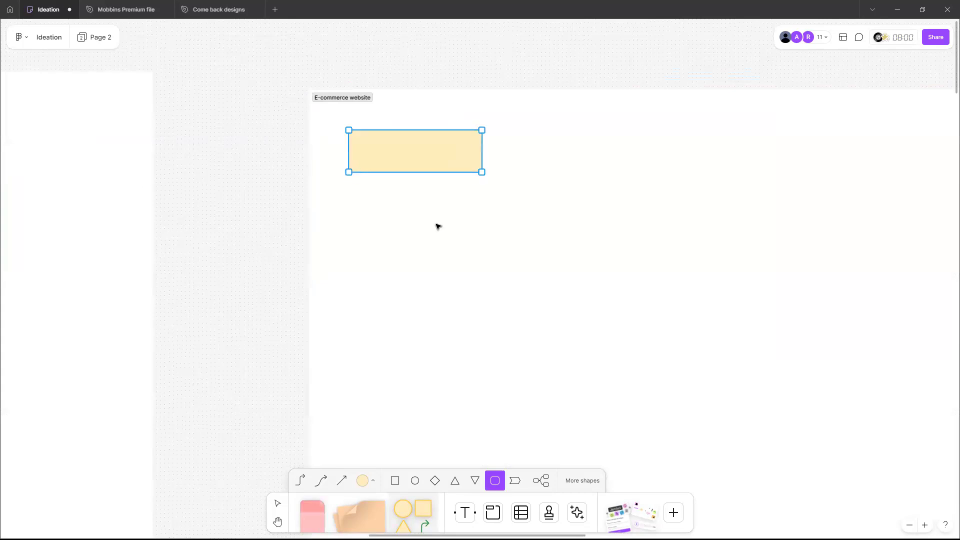
# - Try a green fill and a violet fill on the rounded rectangle
pyautogui.scroll(5, 409, 184)
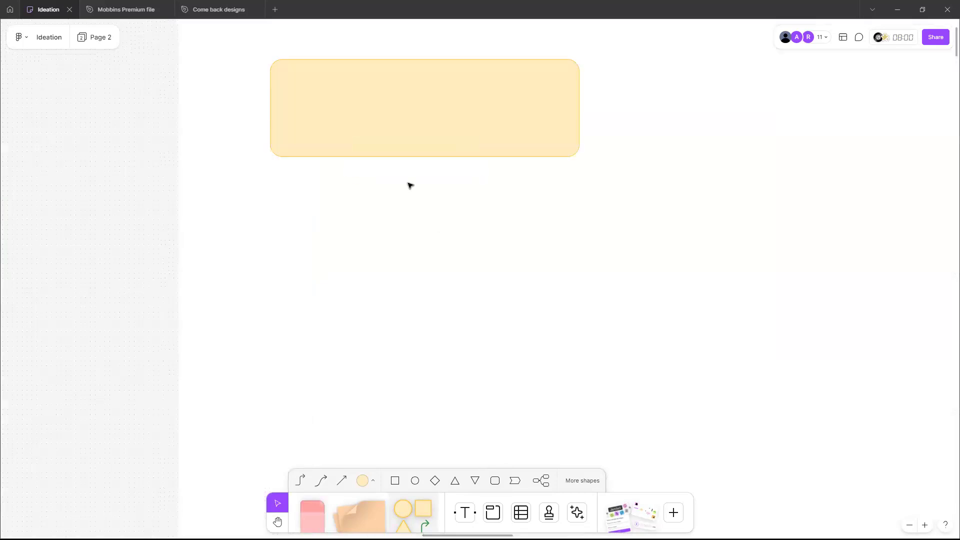
pyautogui.scroll(2, 409, 185)
pyautogui.click(440, 145)
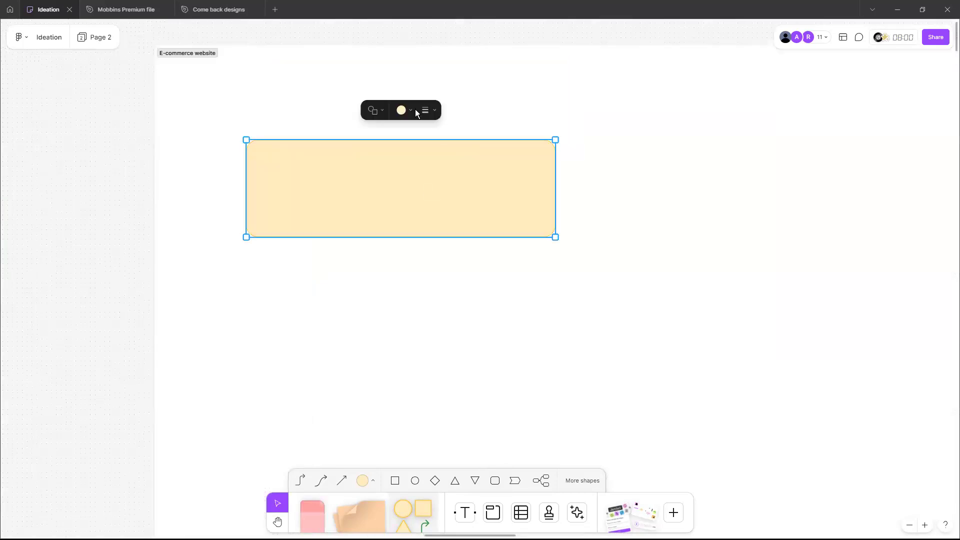
pyautogui.click(401, 110)
pyautogui.click(405, 71)
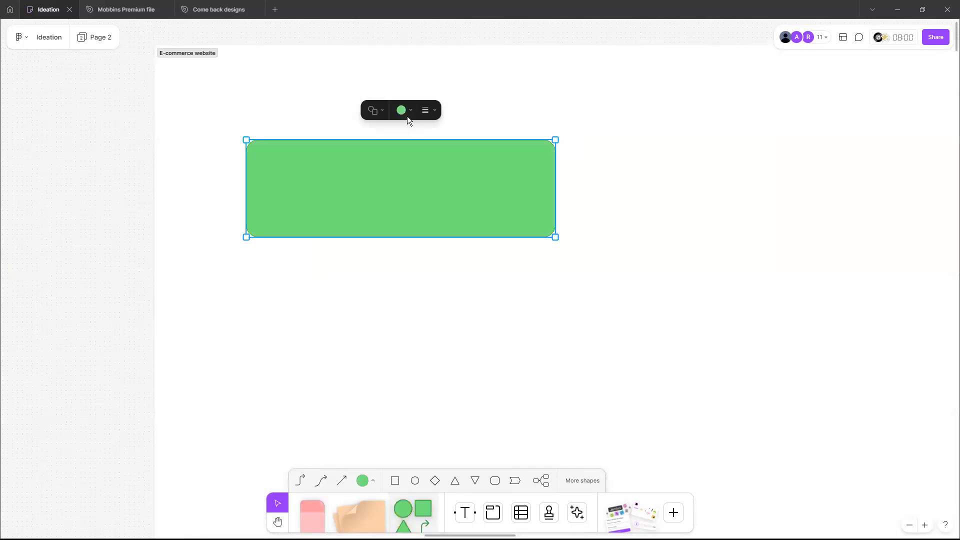
pyautogui.click(409, 111)
pyautogui.click(452, 71)
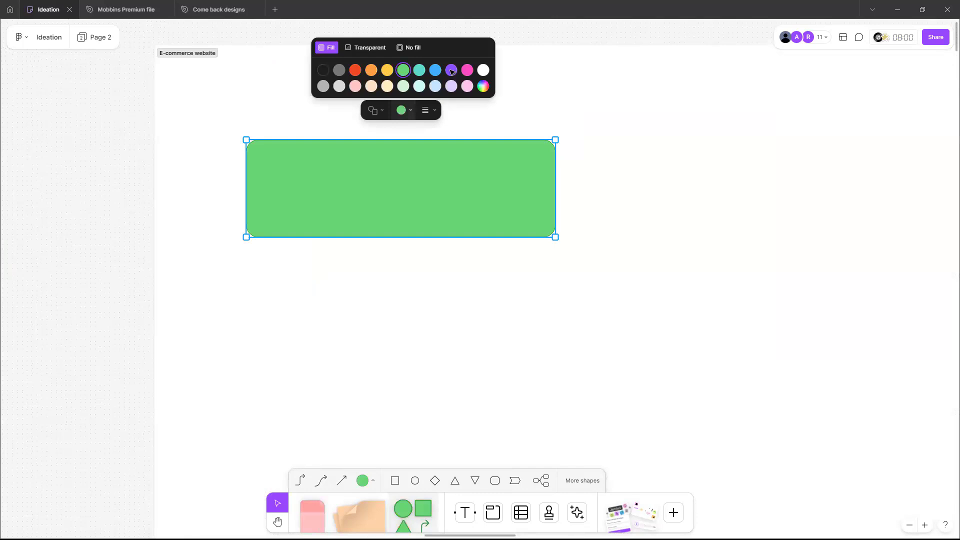
# - Try the Transparent and Fill styles on the rounded rectangle, along with a solid yellow outline
pyautogui.click(407, 114)
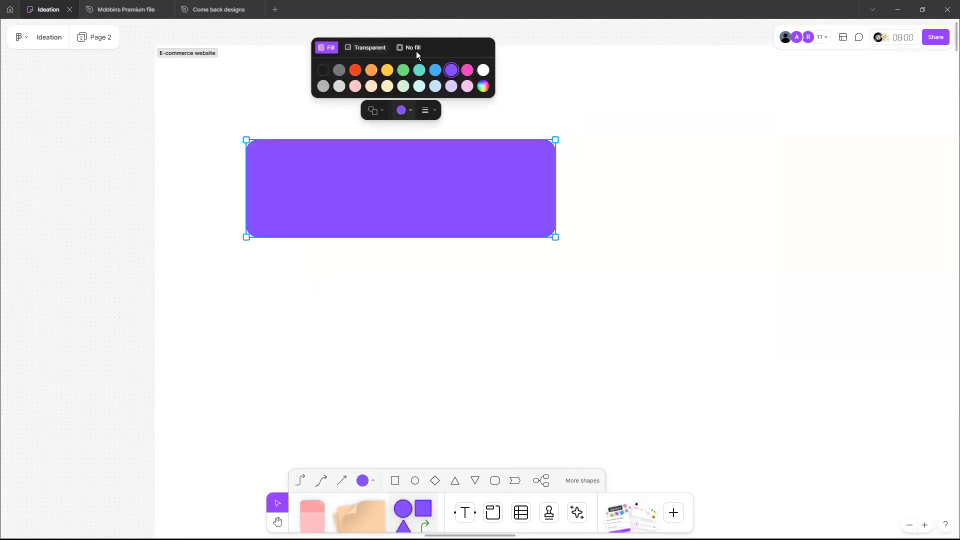
pyautogui.click(367, 47)
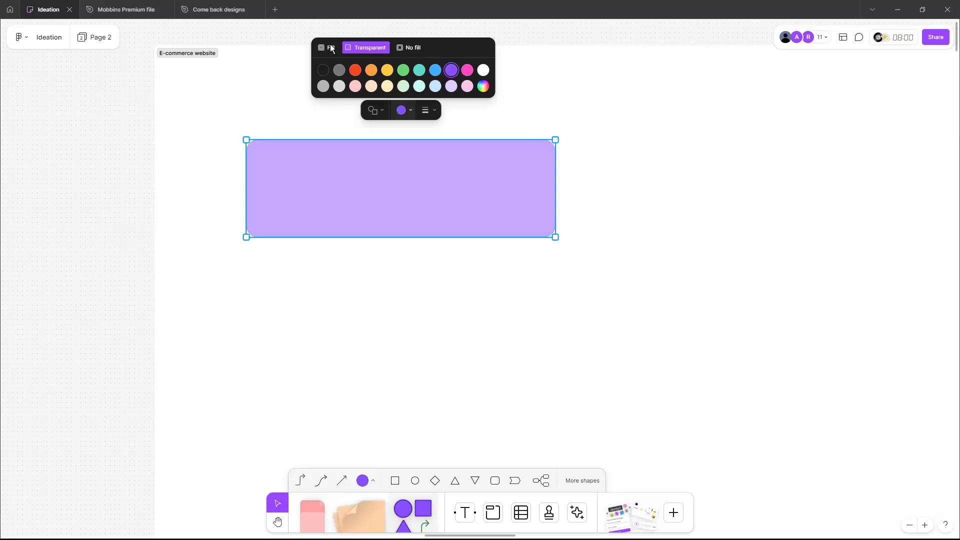
pyautogui.click(331, 48)
pyautogui.click(427, 110)
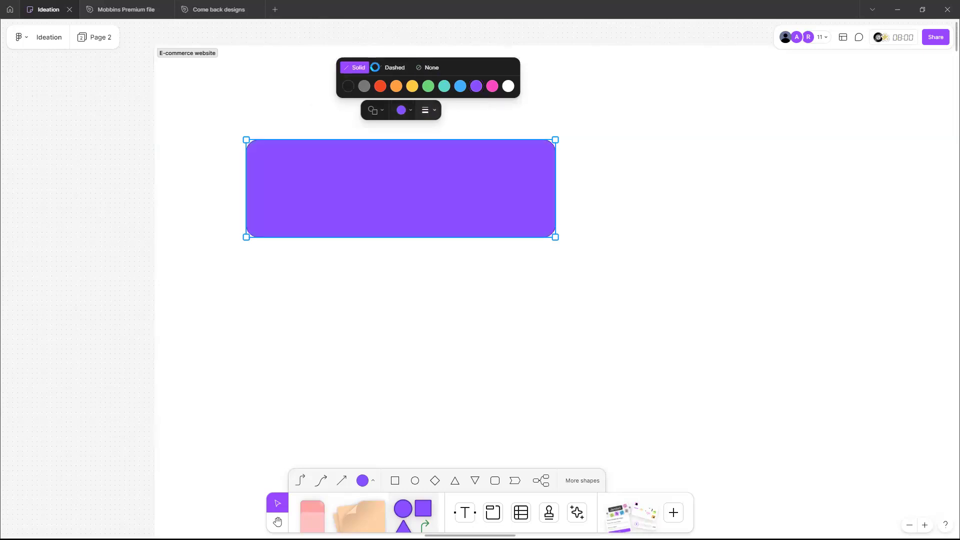
pyautogui.click(412, 87)
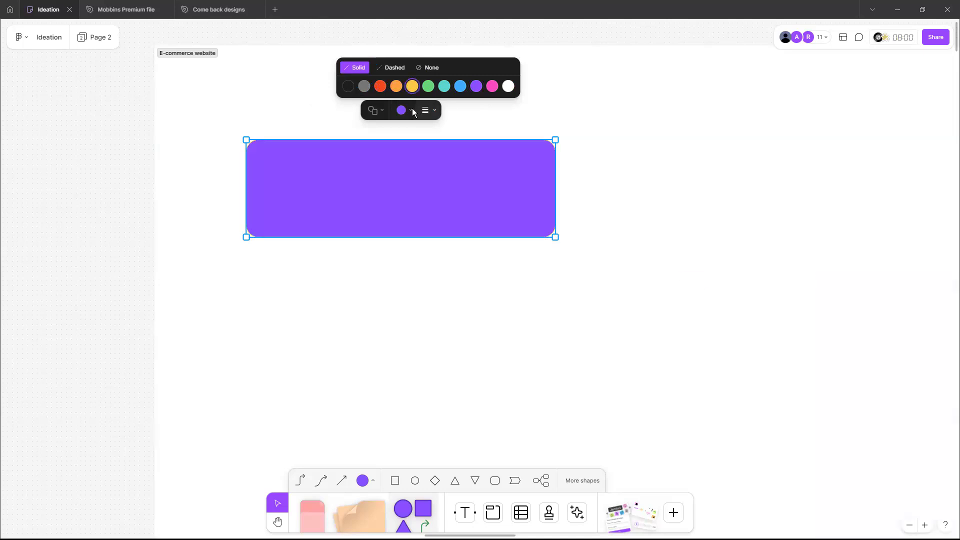
# - Give the rounded rectangle a light violet fill and a solid violet outline
pyautogui.click(402, 110)
pyautogui.click(451, 86)
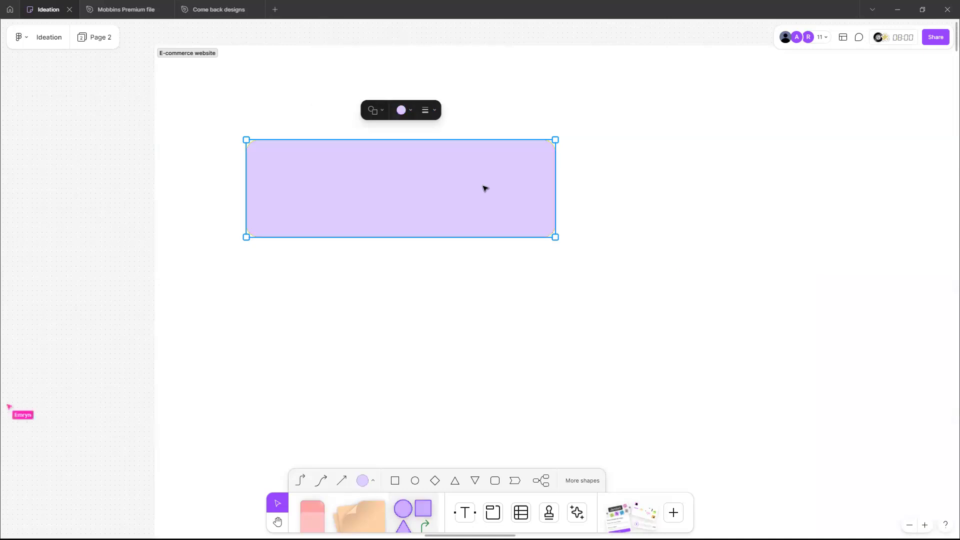
pyautogui.press('Escape')
pyautogui.click(426, 113)
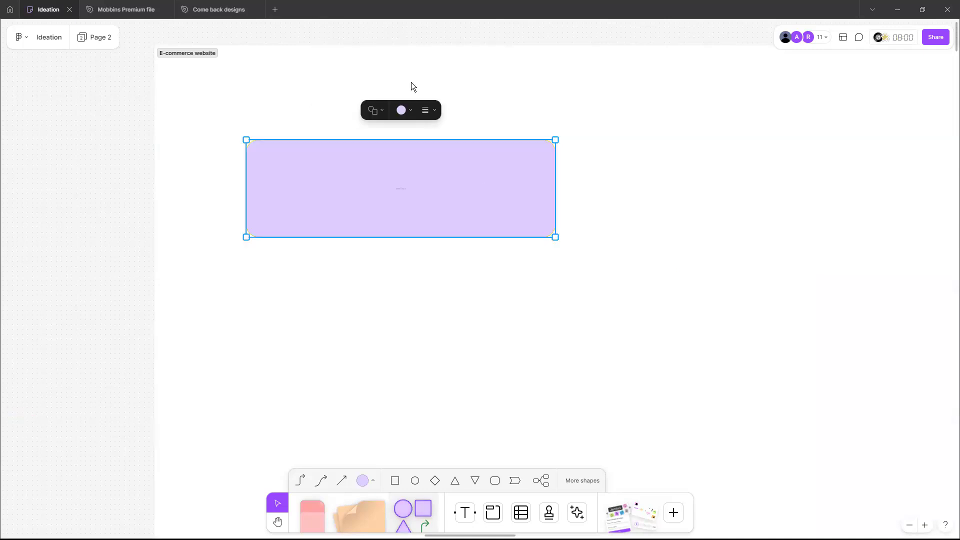
pyautogui.click(476, 86)
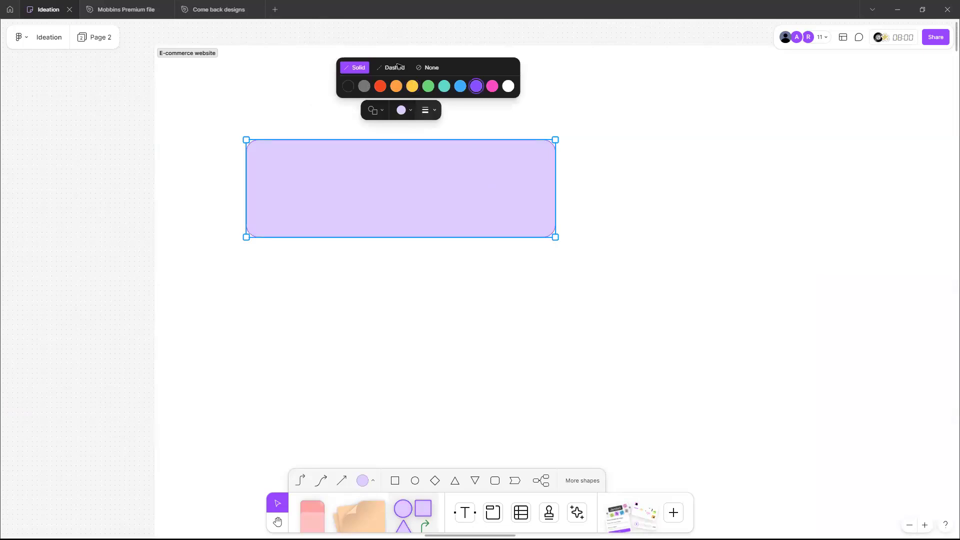
pyautogui.click(429, 111)
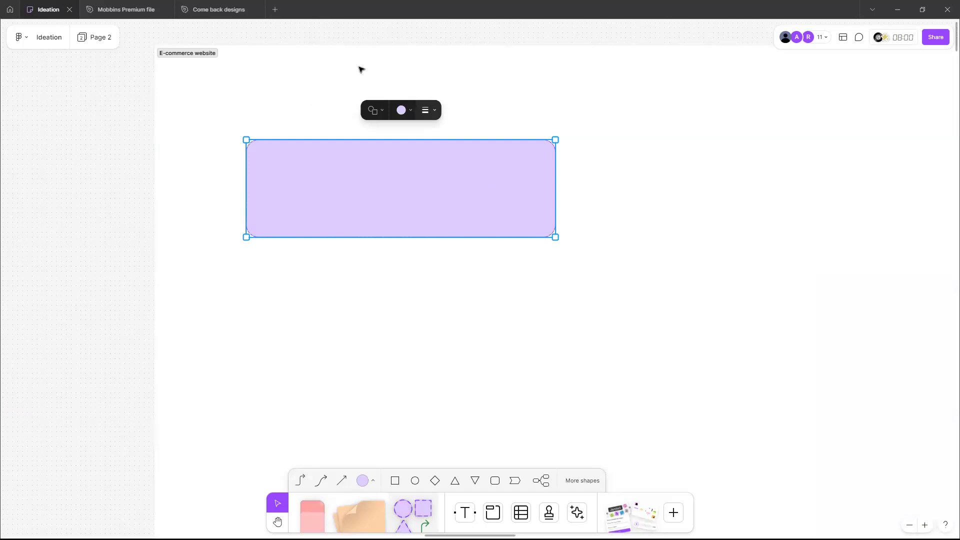
pyautogui.click(359, 68)
pyautogui.click(472, 162)
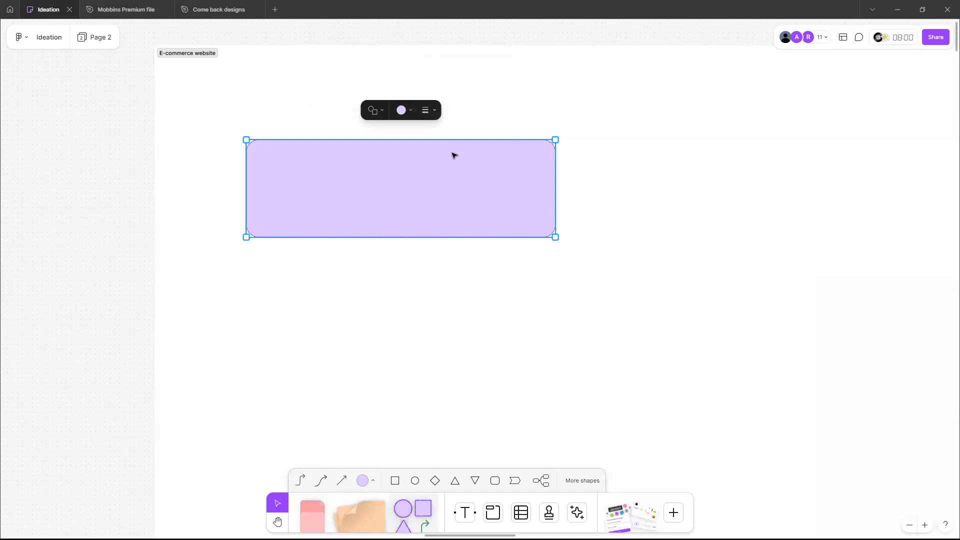
# - Give the rounded rectangle a white fill in the Transparent style and a solid black outline
pyautogui.click(404, 110)
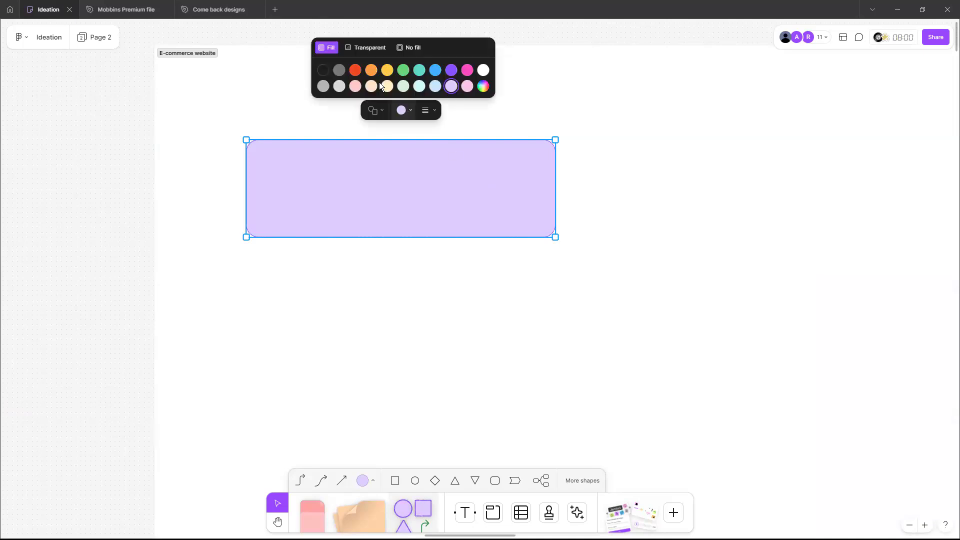
pyautogui.click(369, 48)
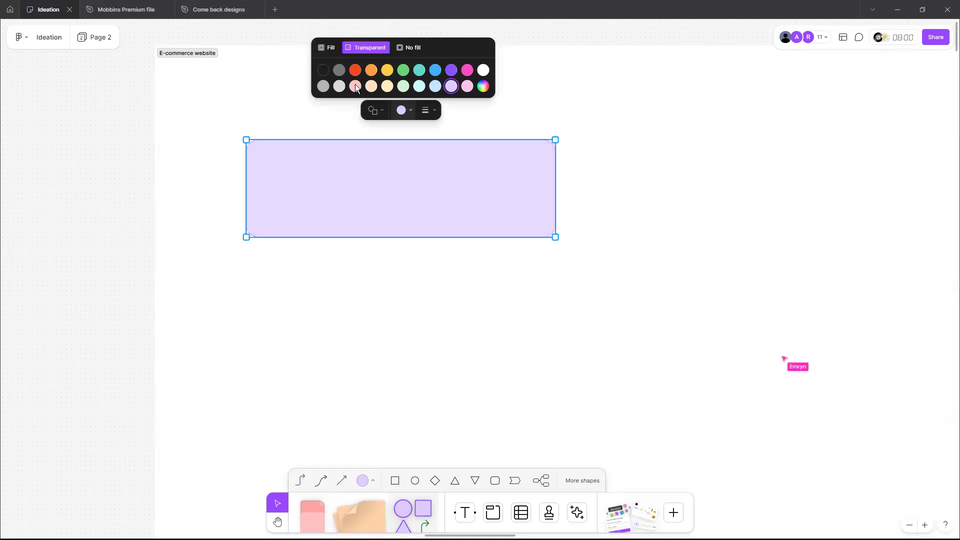
pyautogui.click(482, 73)
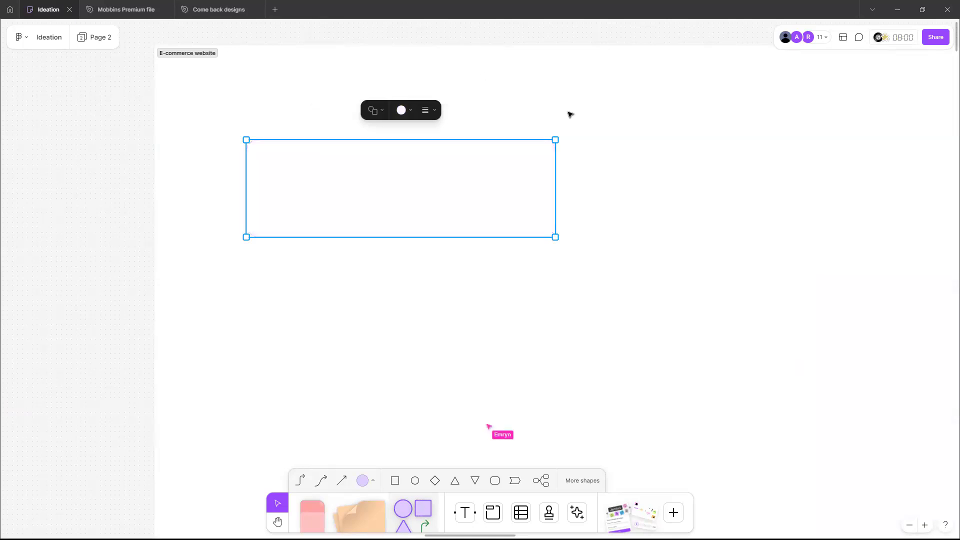
pyautogui.click(550, 133)
pyautogui.click(529, 158)
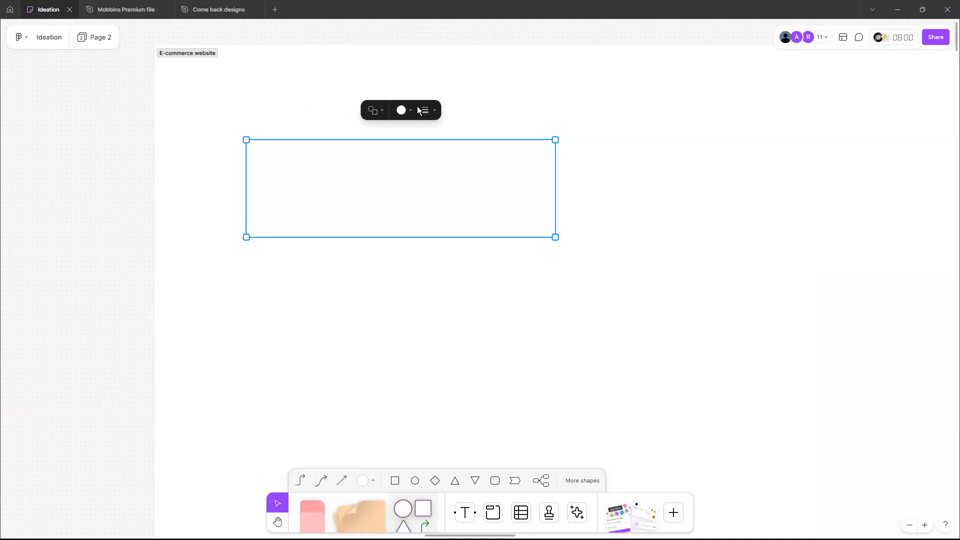
pyautogui.click(420, 111)
pyautogui.click(346, 86)
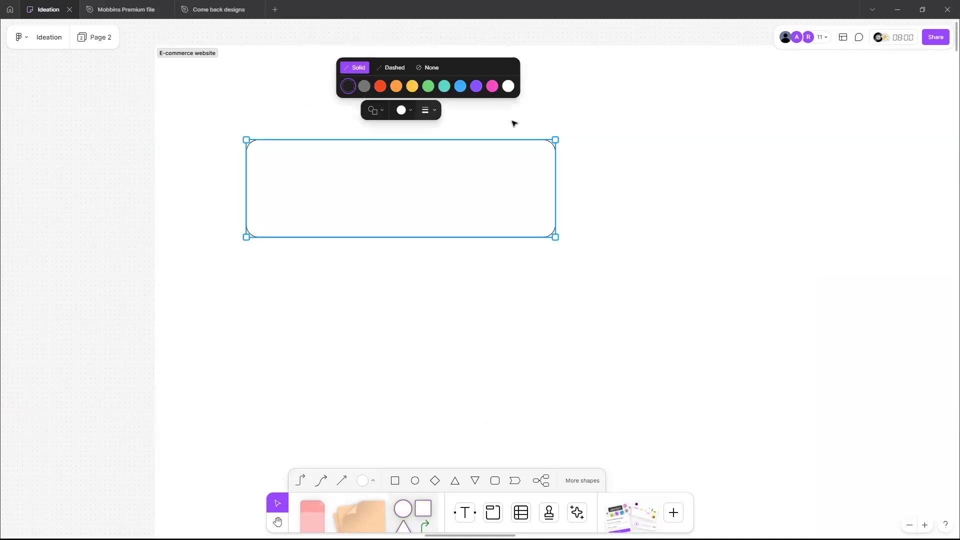
pyautogui.press('Escape')
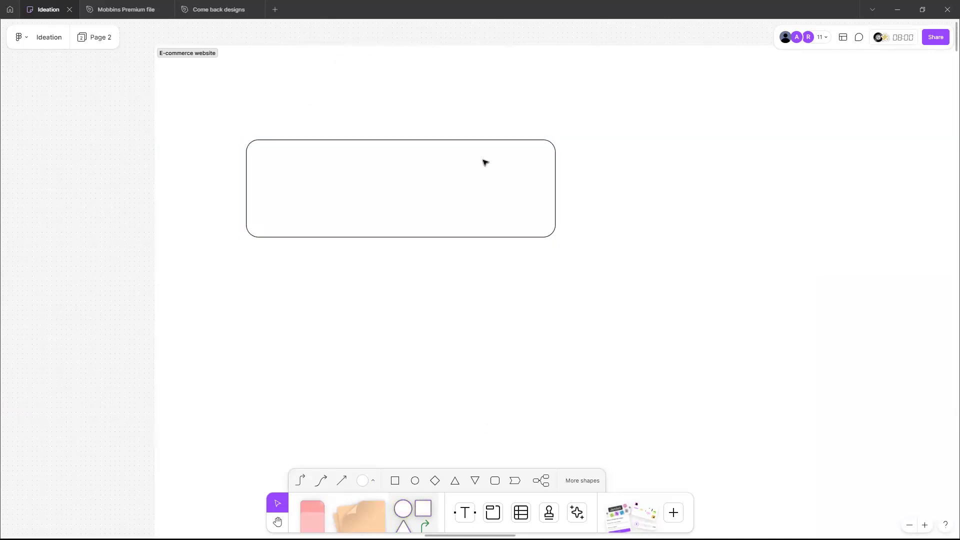
# - Reposition the rounded rectangle near the upper-left corner of the "E-commerce website" section and adjust its width and height
pyautogui.moveTo(519, 175); pyautogui.dragTo(596, 199)
pyautogui.moveTo(633, 261); pyautogui.dragTo(442, 192)
pyautogui.scroll(5, 443, 193)
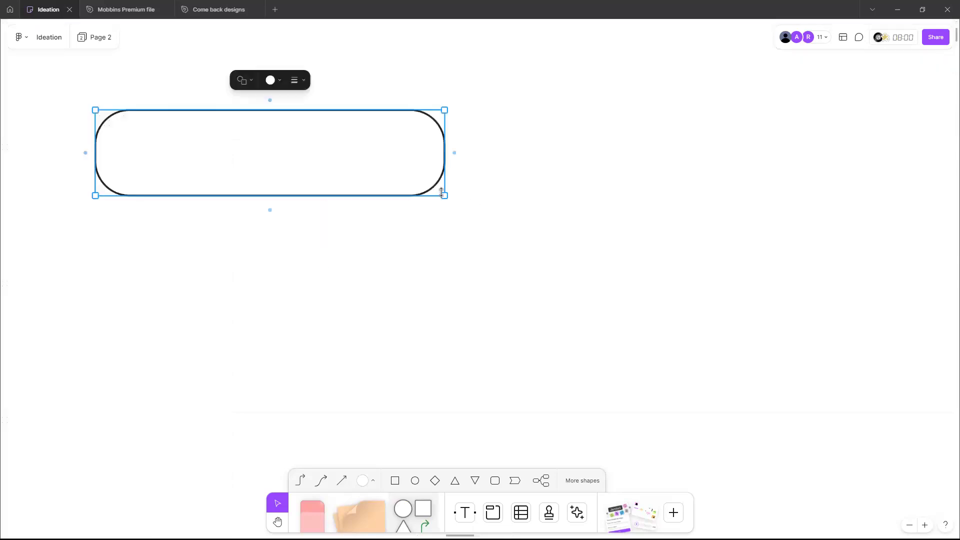
pyautogui.scroll(-3, 444, 194)
pyautogui.moveTo(349, 162); pyautogui.dragTo(359, 132)
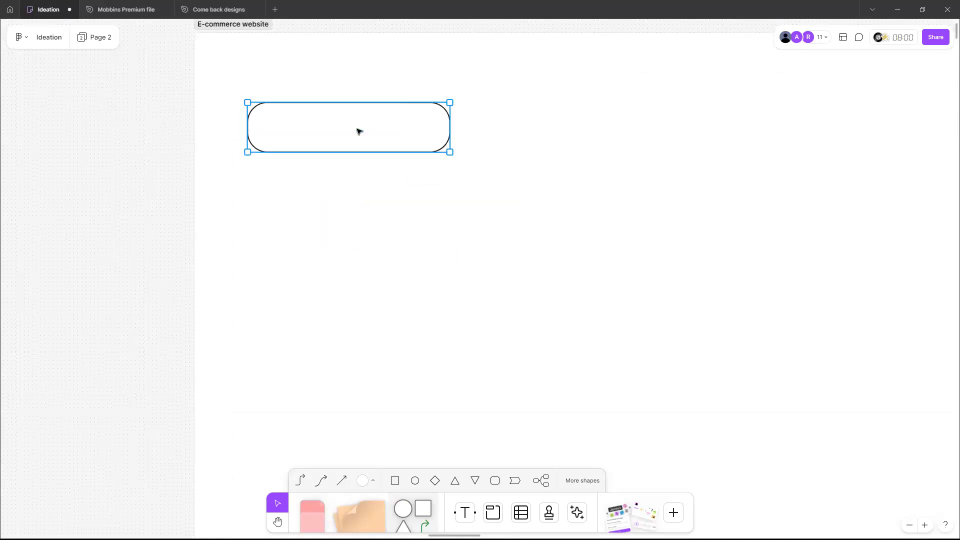
pyautogui.scroll(2, 359, 132)
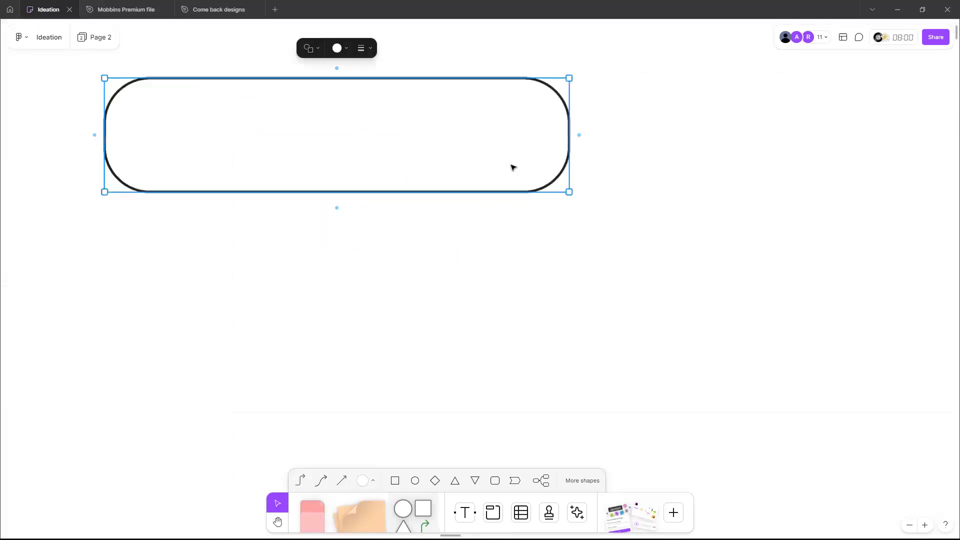
pyautogui.scroll(-1, 510, 169)
pyautogui.moveTo(502, 172); pyautogui.dragTo(534, 202)
pyautogui.moveTo(542, 215); pyautogui.dragTo(558, 228)
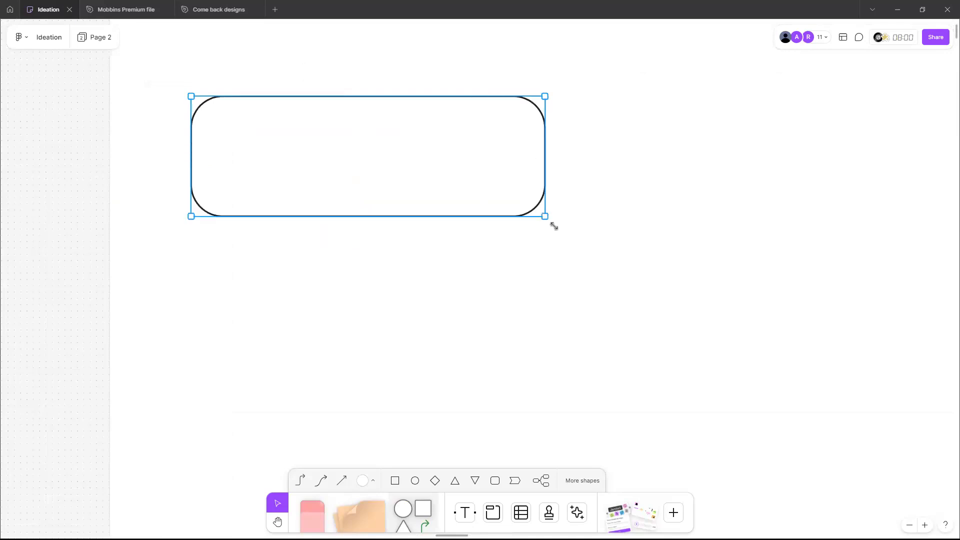
# - Set the rounded rectangle's text size to Large and label it "Home page"
pyautogui.click(372, 166)
pyautogui.click(385, 65)
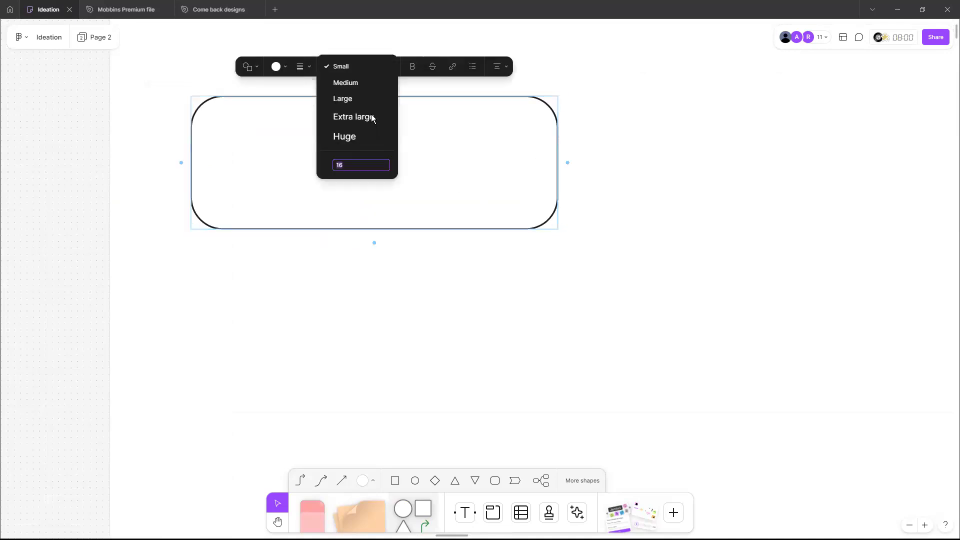
pyautogui.click(373, 117)
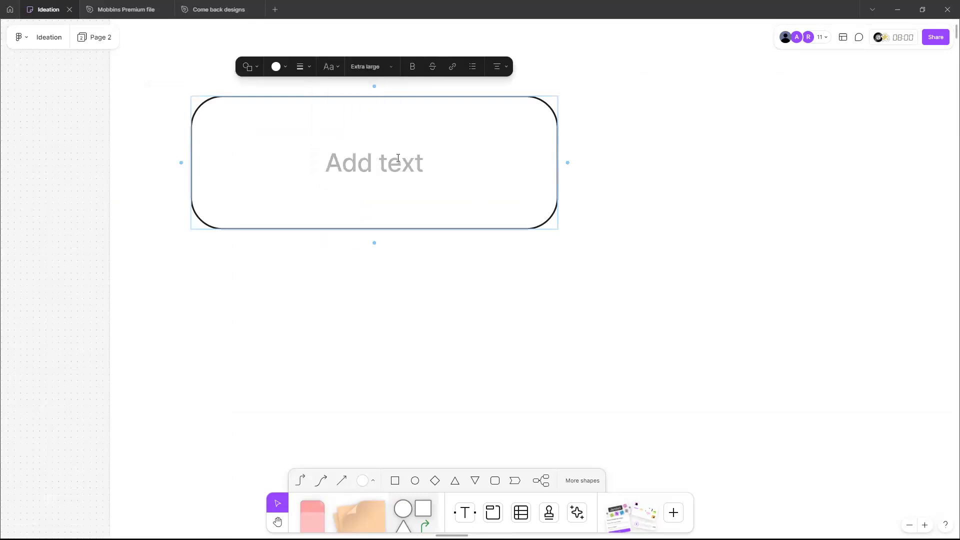
pyautogui.click(386, 67)
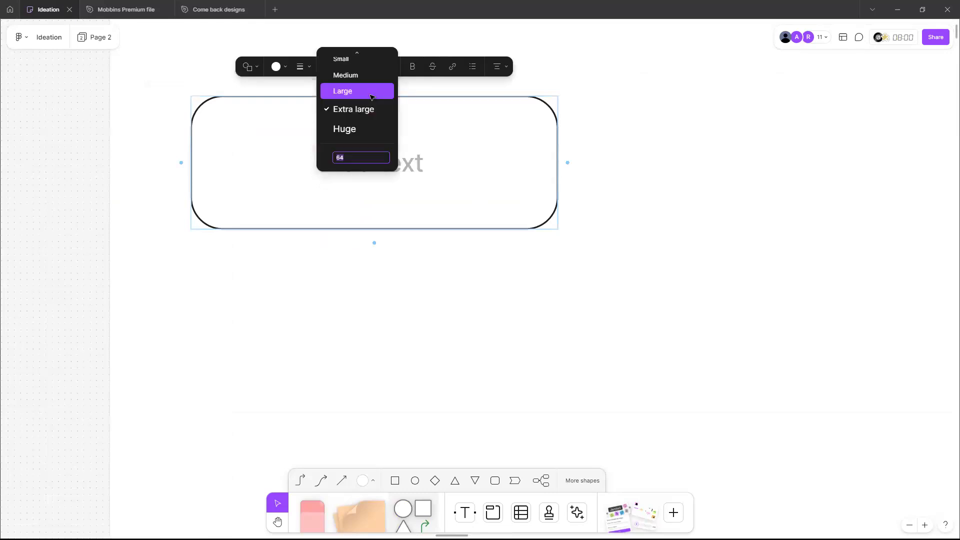
pyautogui.press('Return')
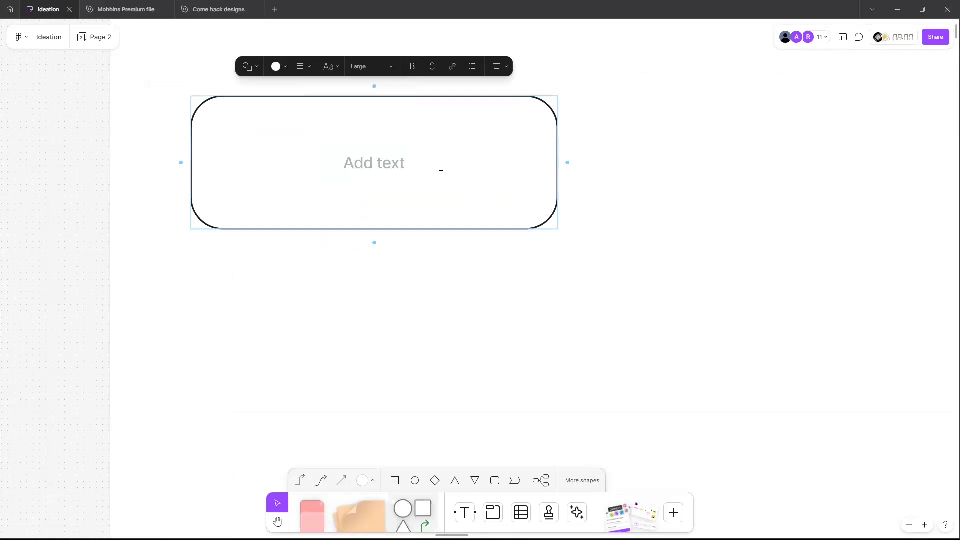
pyautogui.write('Ho')
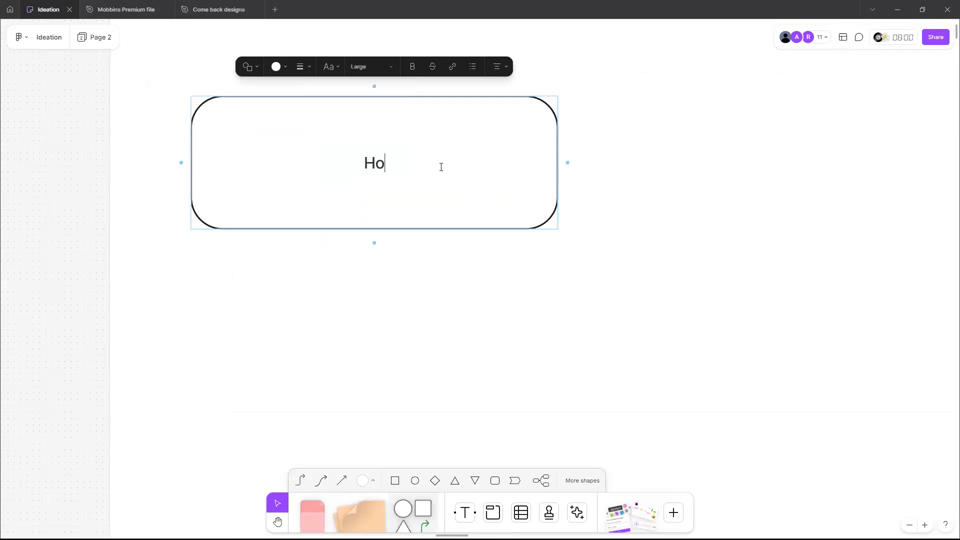
pyautogui.write('me pa')
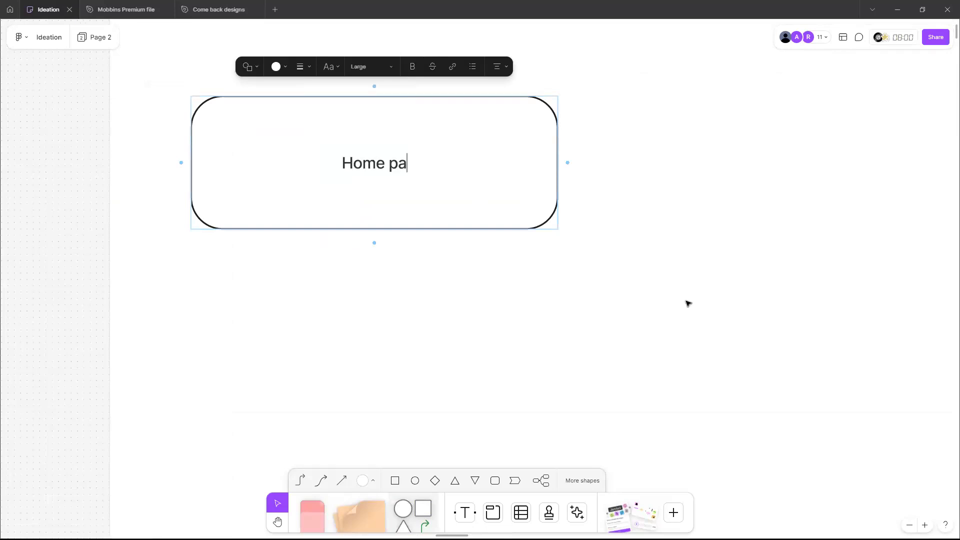
pyautogui.write('ge')
pyautogui.click(506, 274)
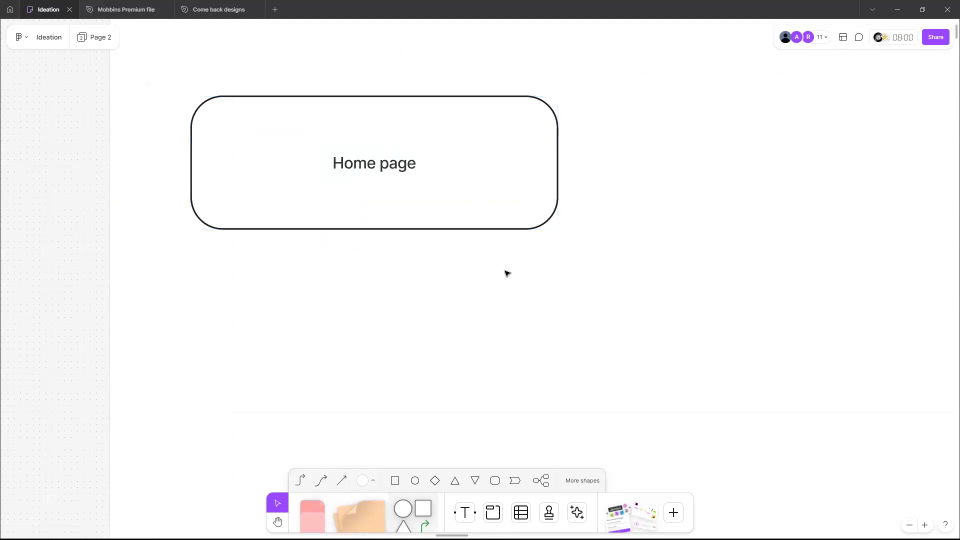
# - Shrink the rounded "Home page" shape into a flatter box around its label
pyautogui.scroll(-5, 506, 274)
pyautogui.scroll(3, 506, 269)
pyautogui.click(542, 269)
pyautogui.moveTo(545, 268); pyautogui.dragTo(411, 207)
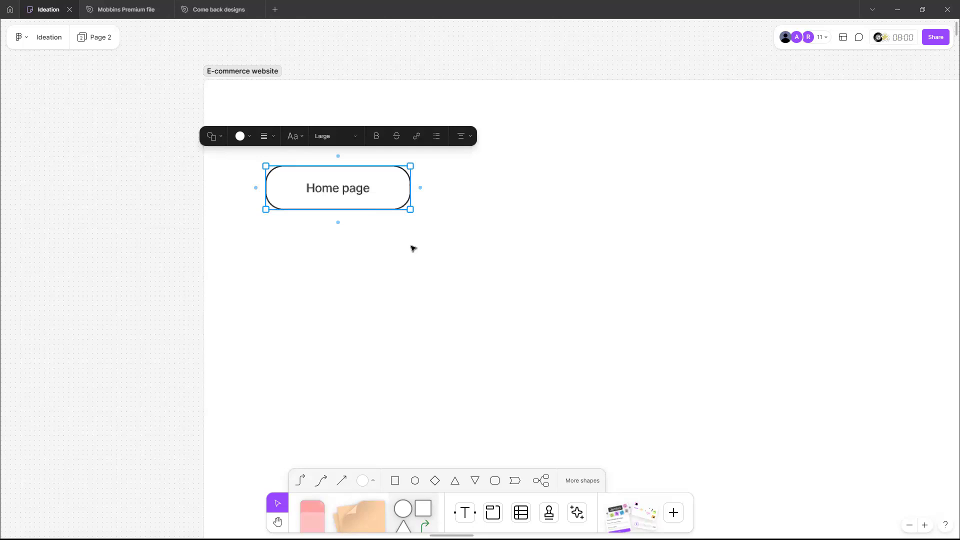
# - Give the rounded "Home page" shape a light yellow fill and a solid yellow outline
pyautogui.scroll(-1, 413, 234)
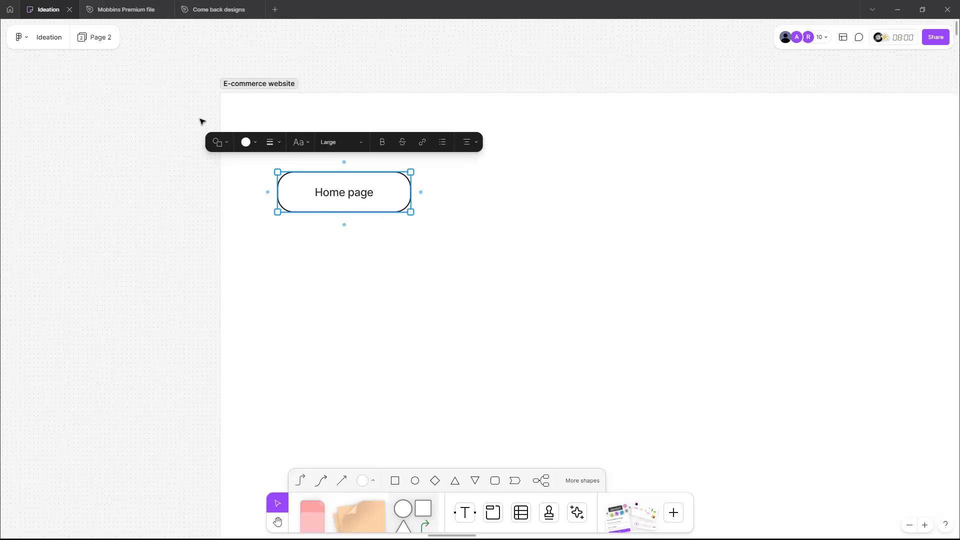
pyautogui.click(253, 144)
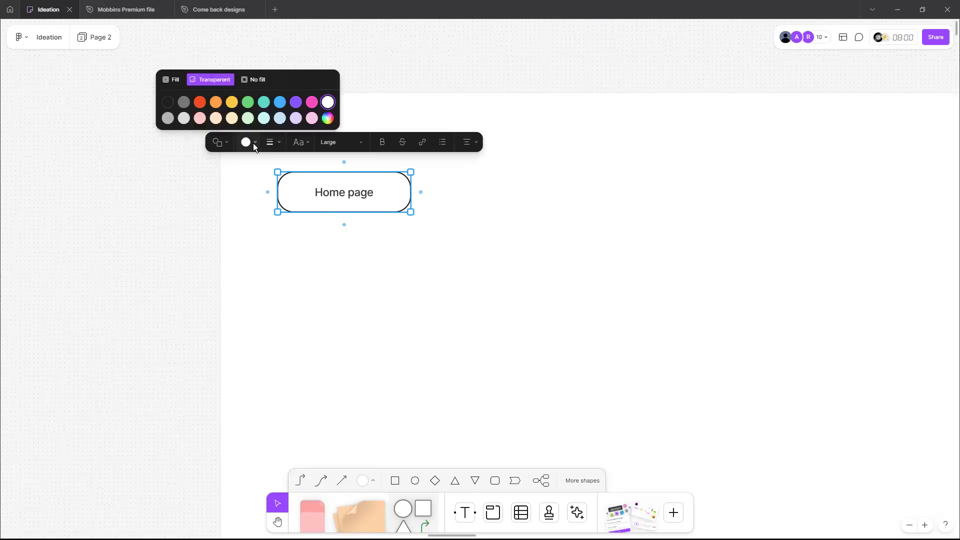
pyautogui.click(231, 118)
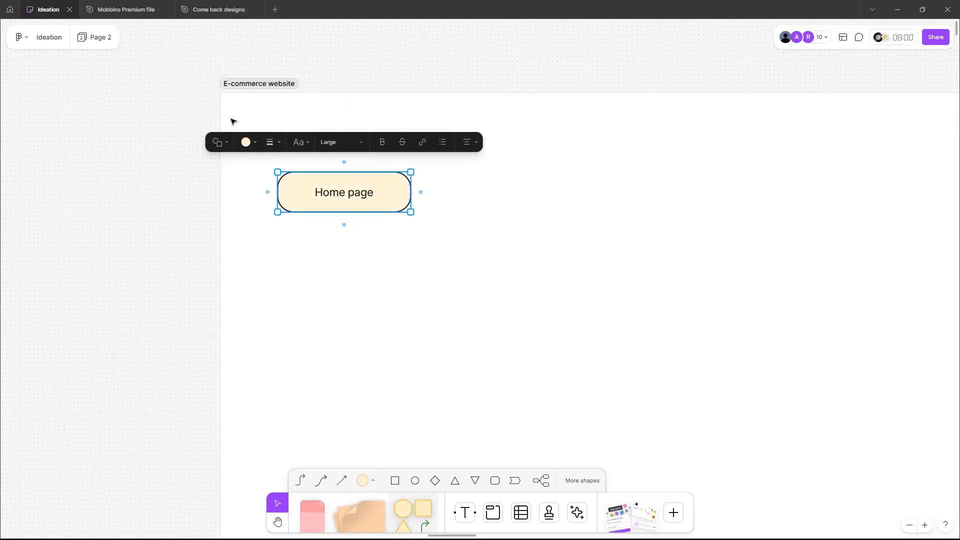
pyautogui.click(273, 142)
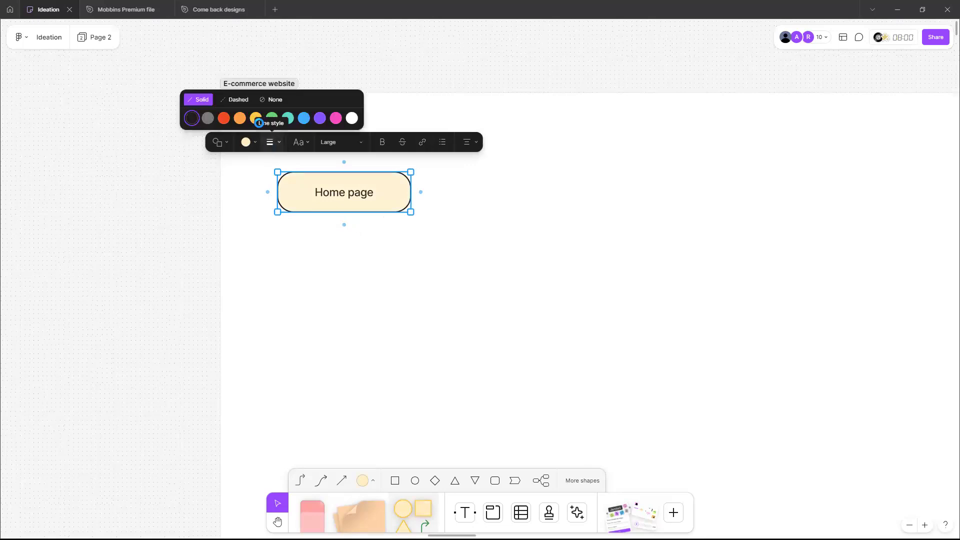
pyautogui.click(239, 118)
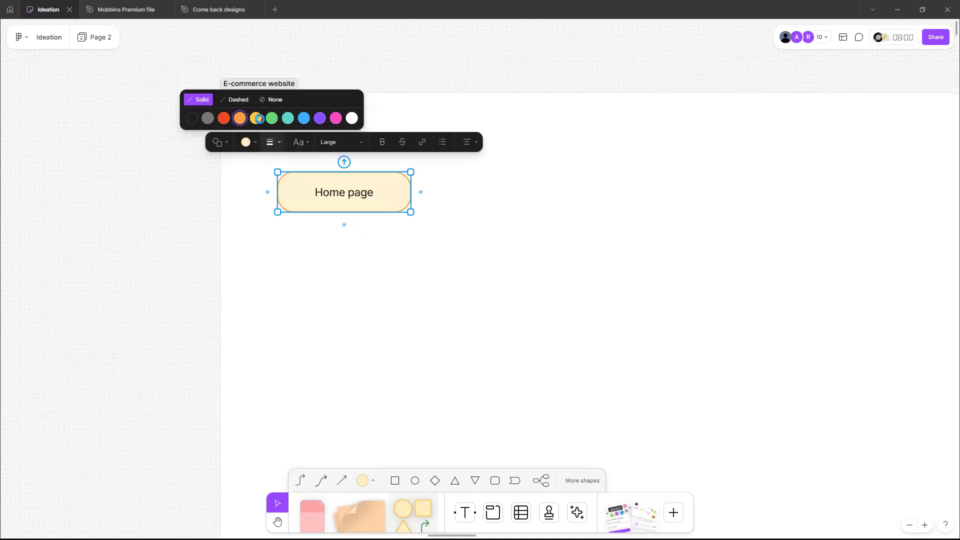
pyautogui.click(257, 118)
pyautogui.click(488, 216)
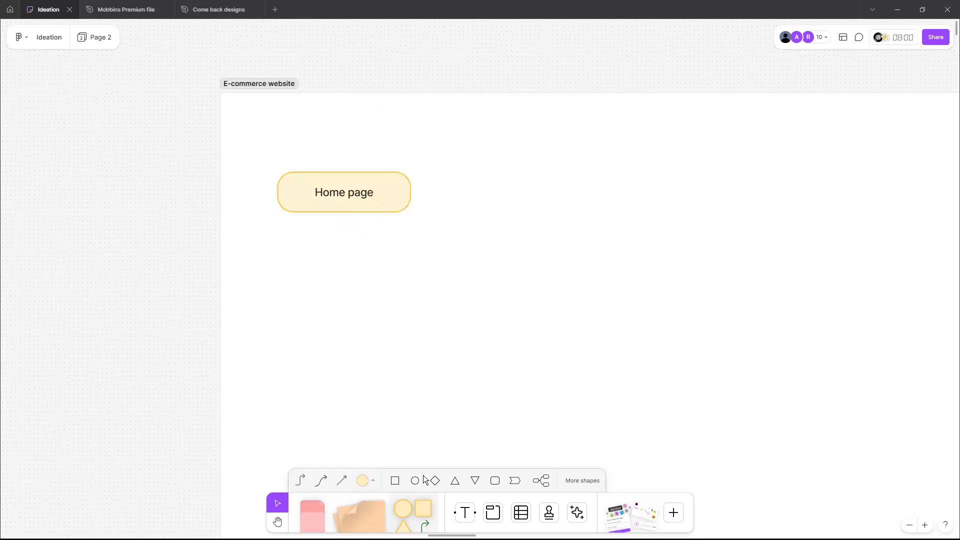
# - Draw a square-cornered rectangle of about the same width below the rounded "Home page" shape
pyautogui.click(395, 481)
pyautogui.moveTo(282, 252); pyautogui.dragTo(415, 306)
pyautogui.click(484, 298)
pyautogui.click(376, 291)
pyautogui.click(468, 290)
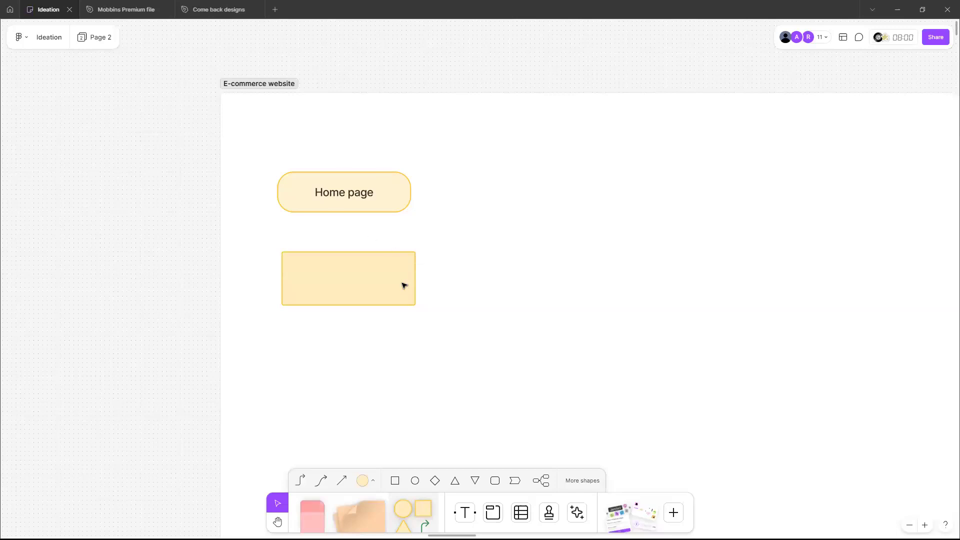
# - Label the square-cornered rectangle "Home page"
pyautogui.click(405, 286)
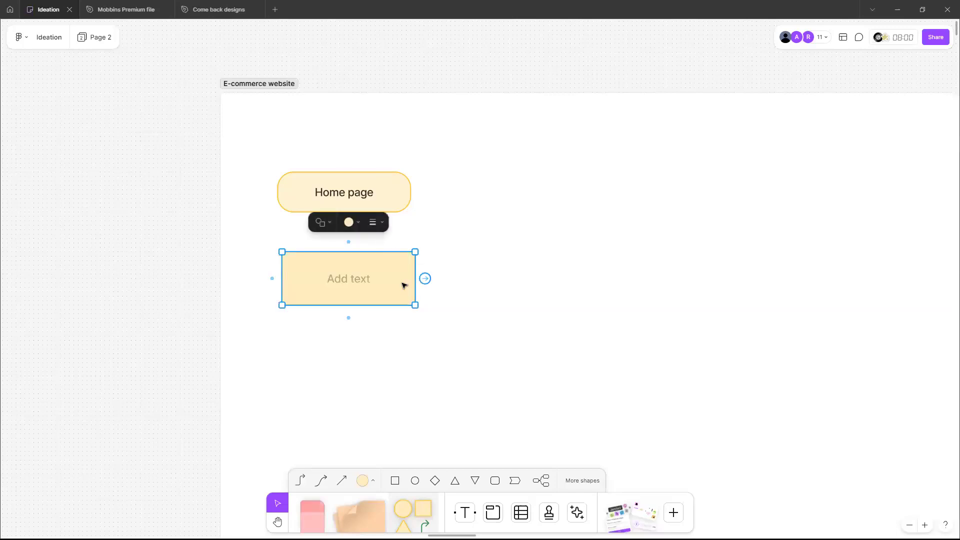
pyautogui.click(359, 278)
pyautogui.write('Home page')
pyautogui.click(433, 289)
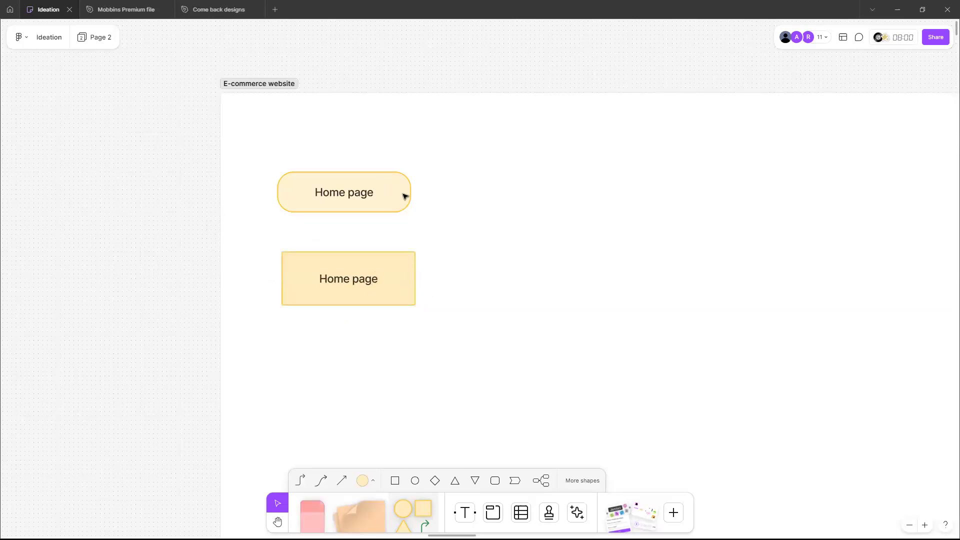
# - Delete the rounded "Home page" shape and move the square-cornered "Home page" box up into its place
pyautogui.click(405, 196)
pyautogui.press('Delete')
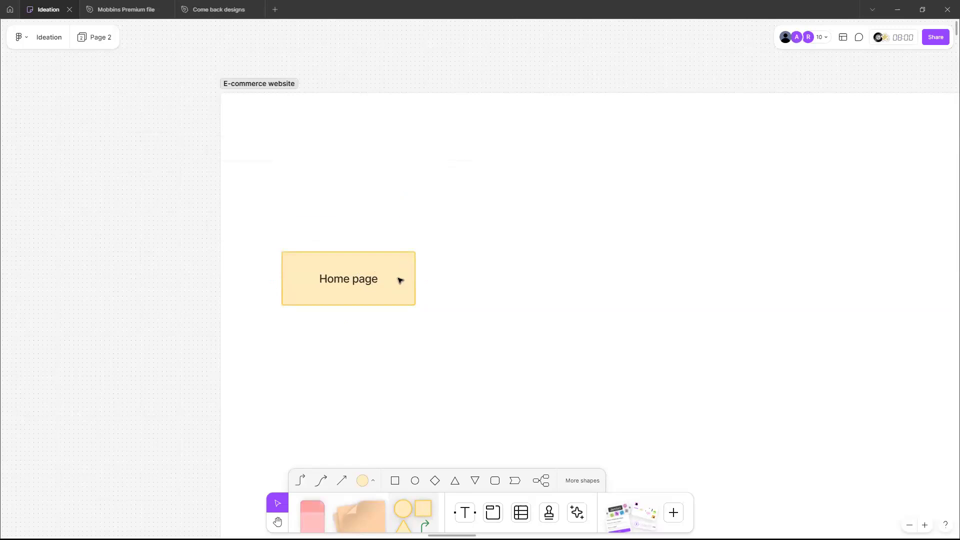
pyautogui.moveTo(400, 281); pyautogui.dragTo(406, 212)
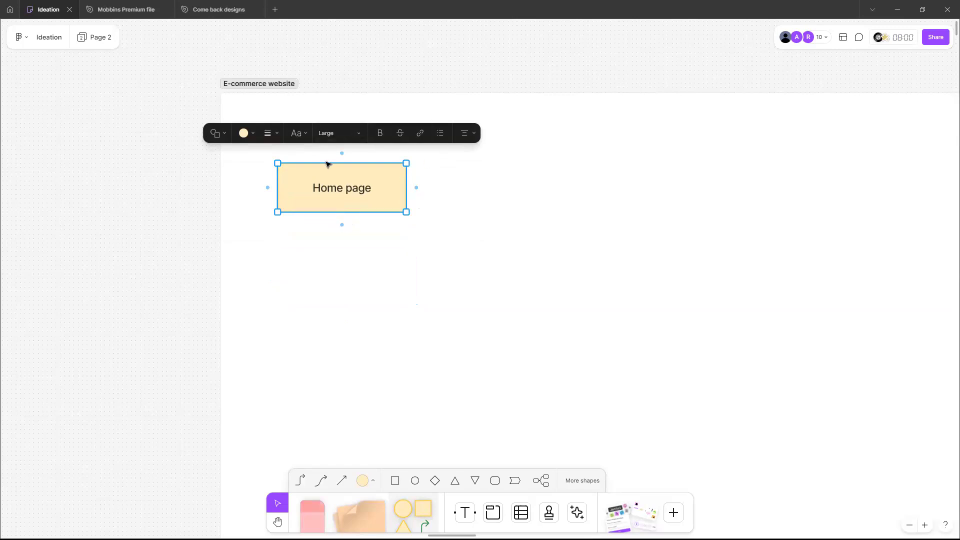
# - Add a matching box connected by a line to the right side of the "Home page" box
pyautogui.scroll(3, 334, 181)
pyautogui.scroll(-1, 333, 182)
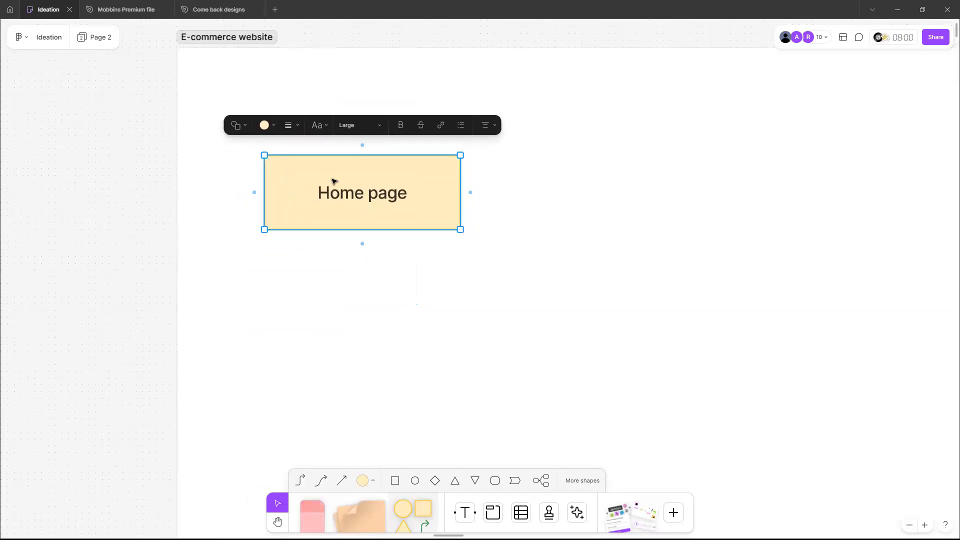
pyautogui.scroll(1, 333, 181)
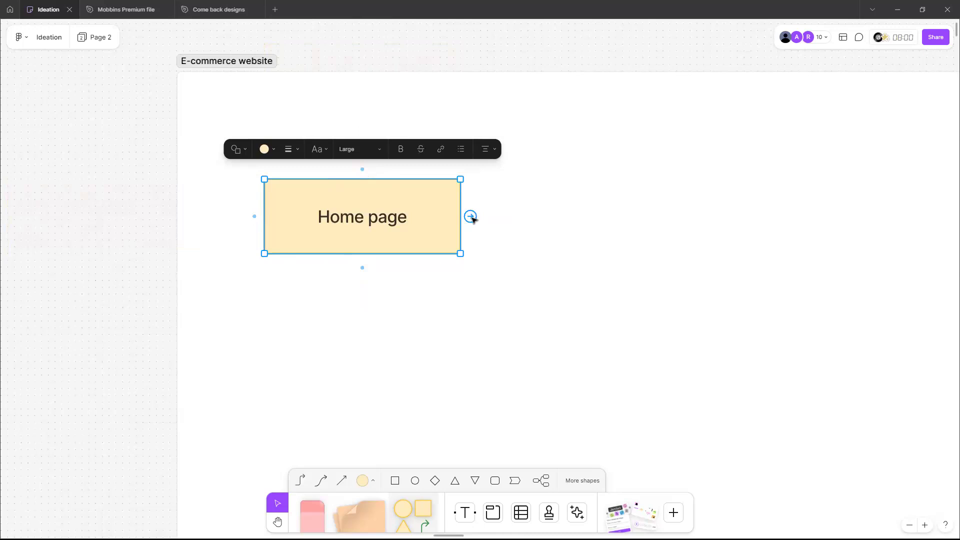
pyautogui.click(470, 217)
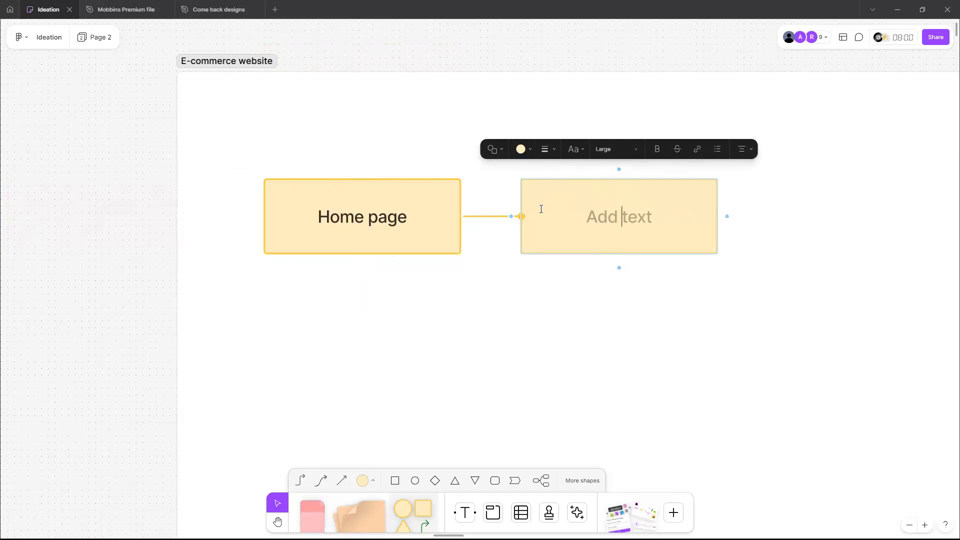
# - Change the new connected box into an ellipse
pyautogui.click(531, 154)
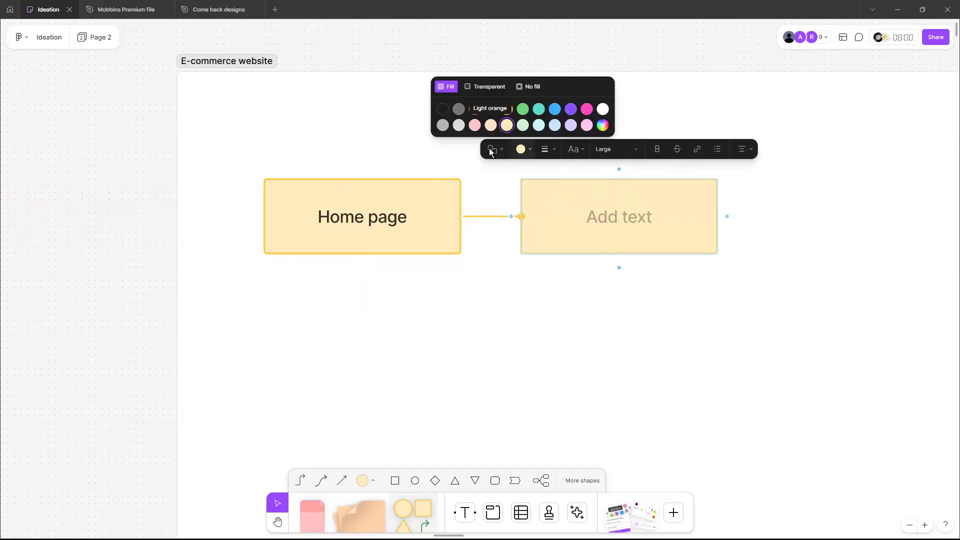
pyautogui.click(493, 149)
pyautogui.click(493, 149)
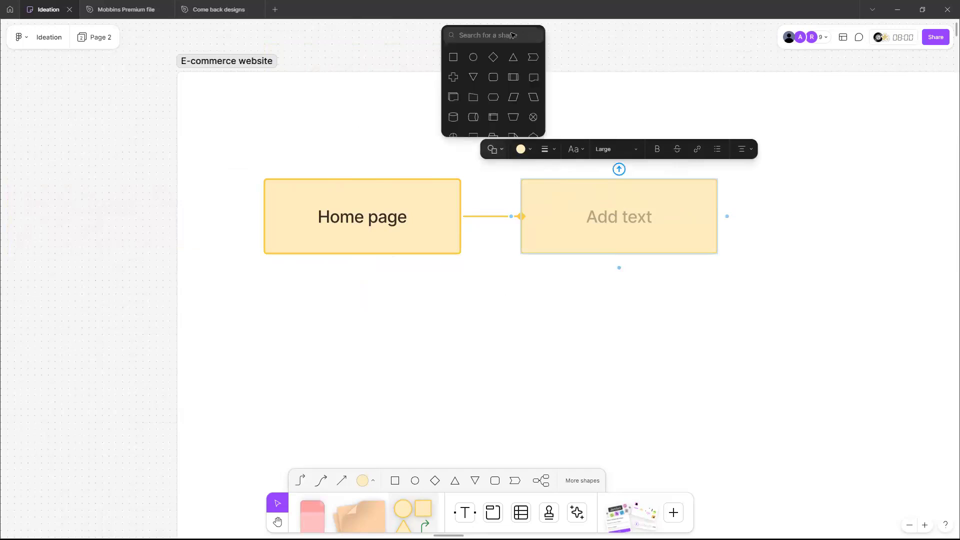
pyautogui.click(473, 59)
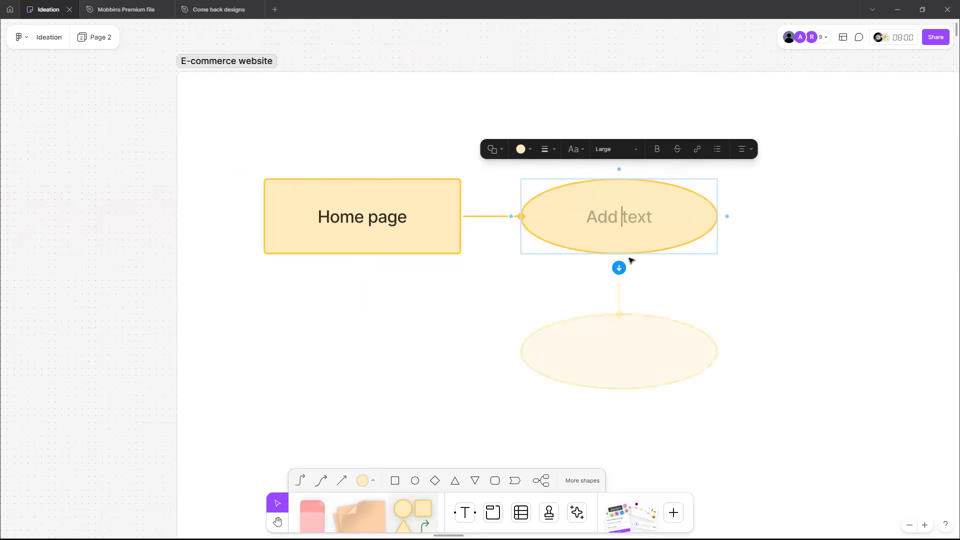
# - Fill the ellipse connected to the "Home page" box with green
pyautogui.click(523, 149)
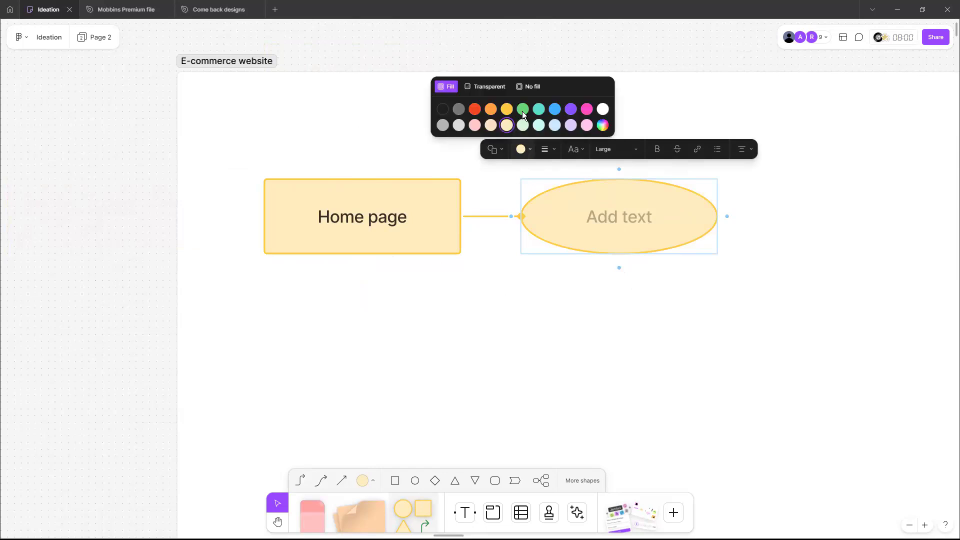
pyautogui.click(523, 110)
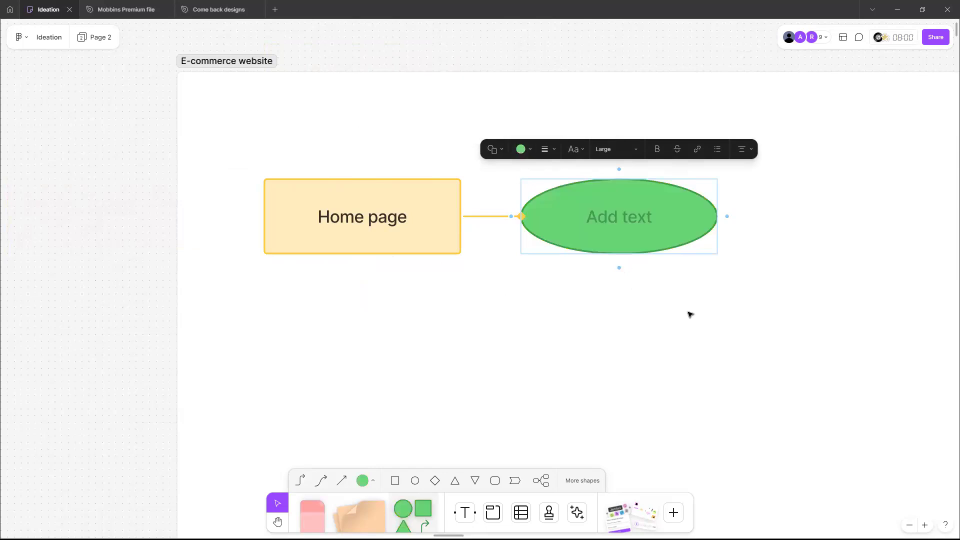
pyautogui.click(580, 271)
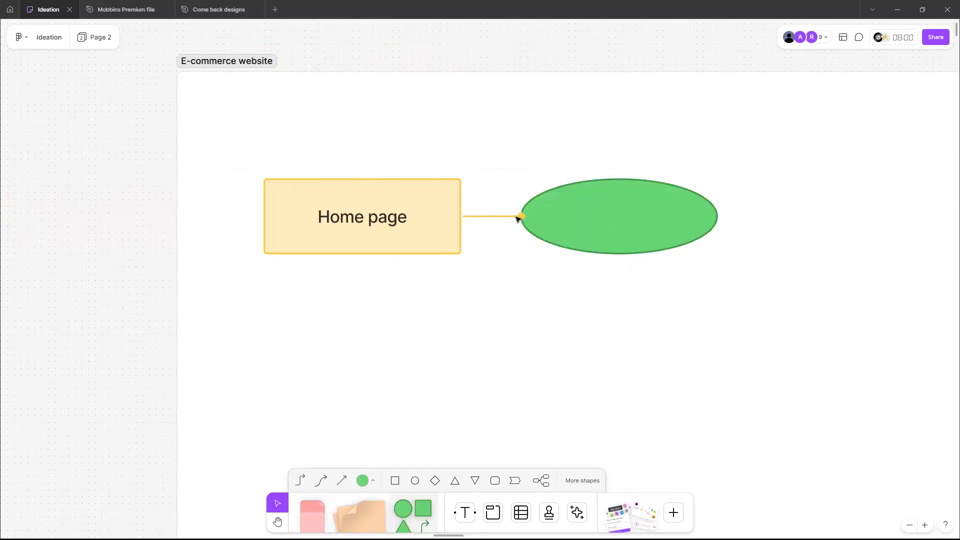
# - Change the end point of the connector between the "Home page" box and the ellipse to an open arrowhead
pyautogui.click(492, 216)
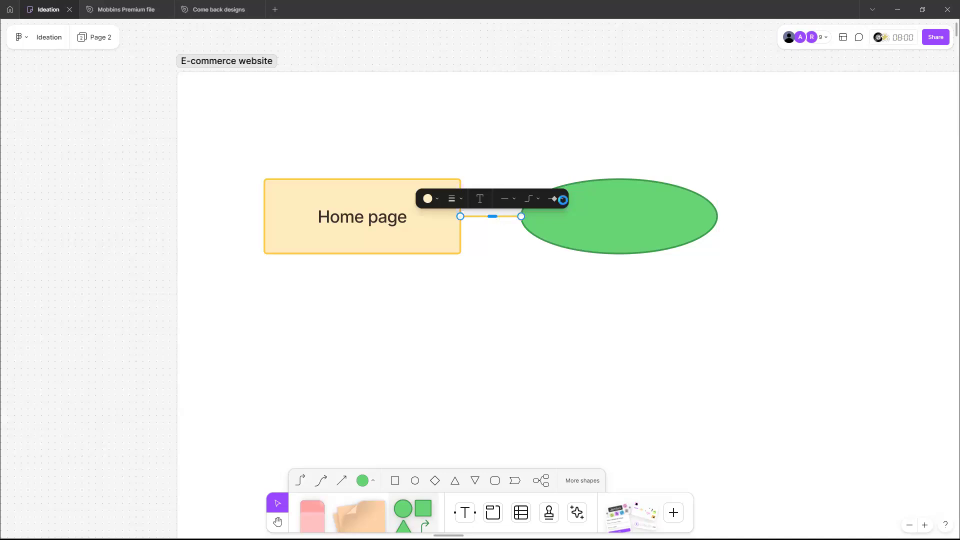
pyautogui.click(556, 199)
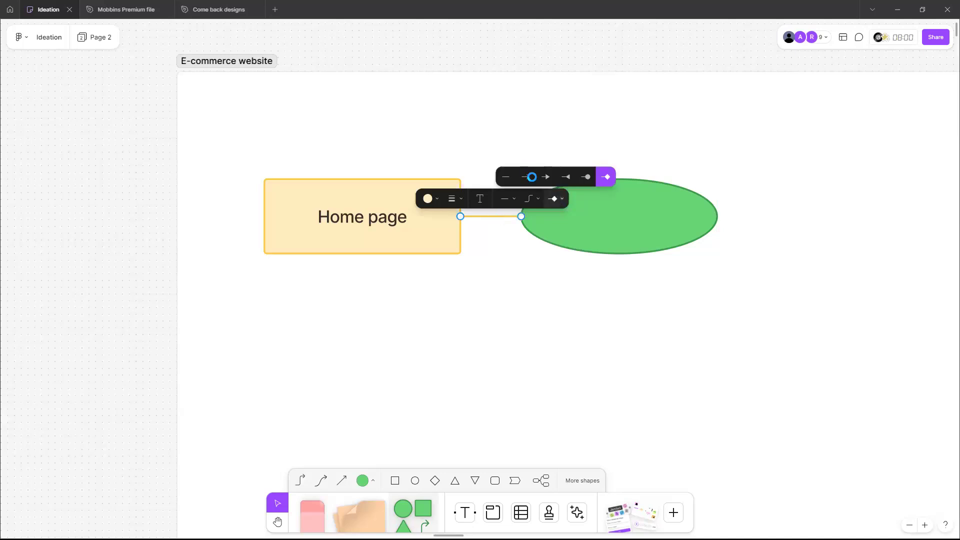
pyautogui.click(526, 178)
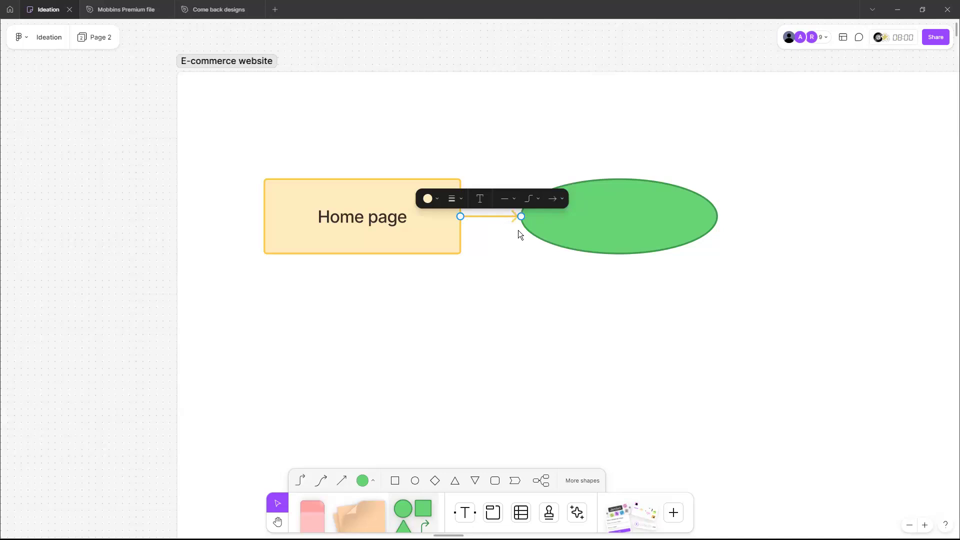
pyautogui.click(479, 256)
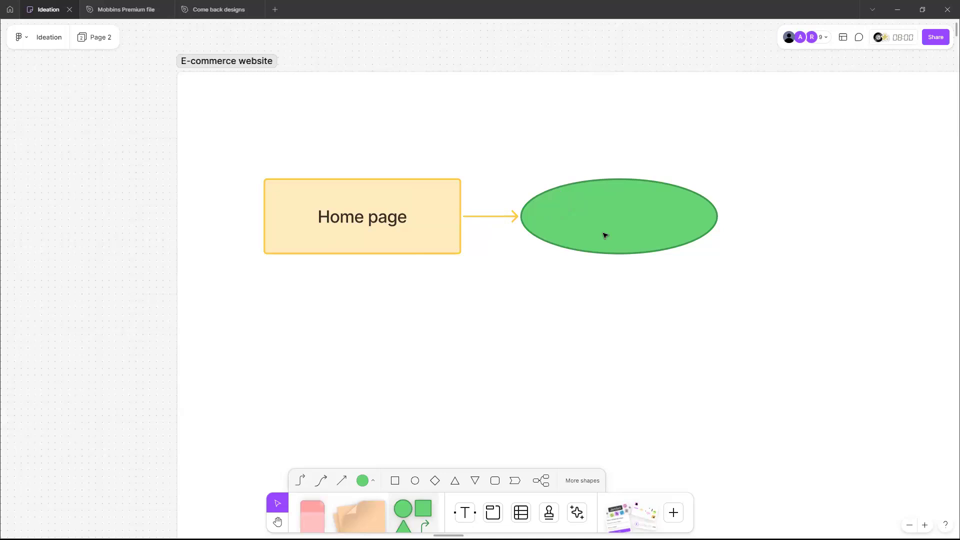
# - Make the green ellipse taller and move it further right, keeping it level with the "Home page" box
pyautogui.click(626, 254)
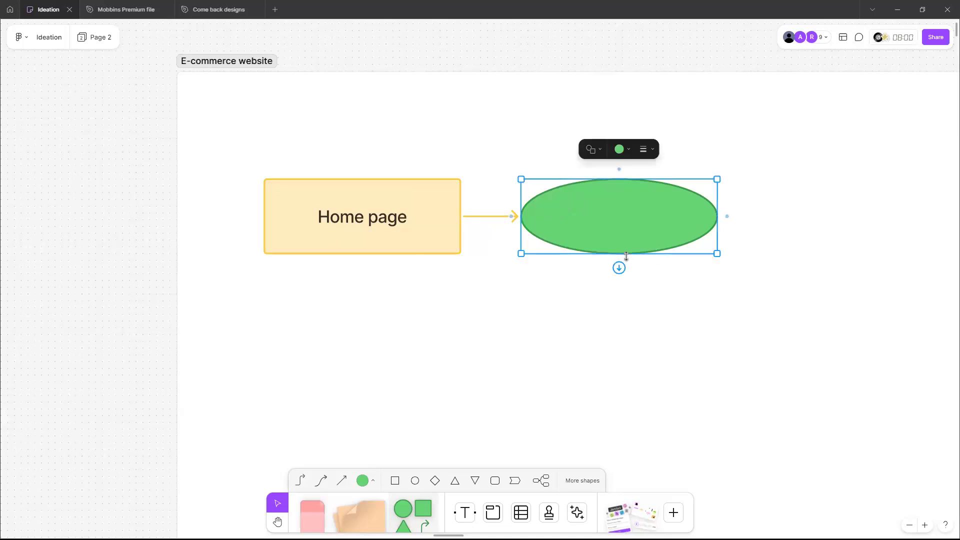
pyautogui.moveTo(626, 300); pyautogui.dragTo(628, 315)
pyautogui.moveTo(620, 269); pyautogui.dragTo(665, 240)
pyautogui.press('Right')
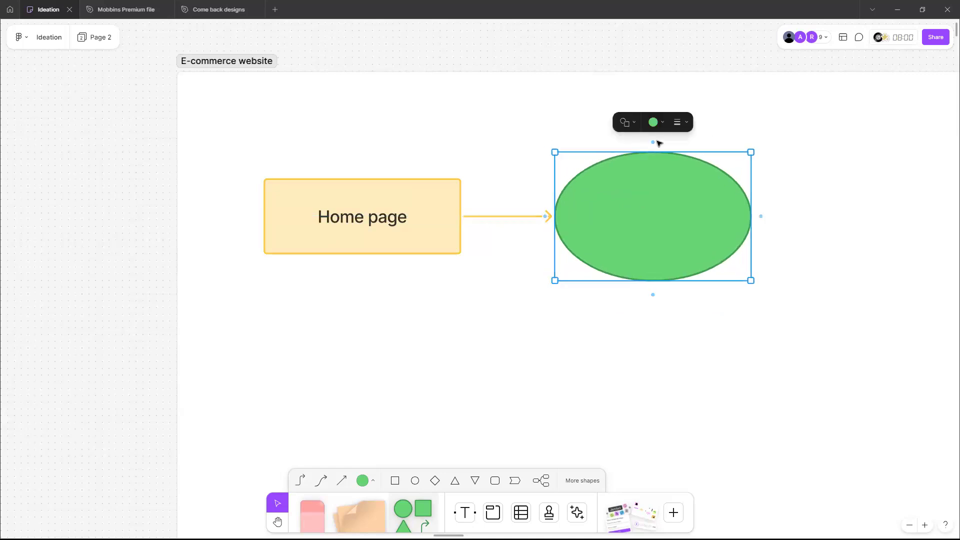
pyautogui.click(690, 359)
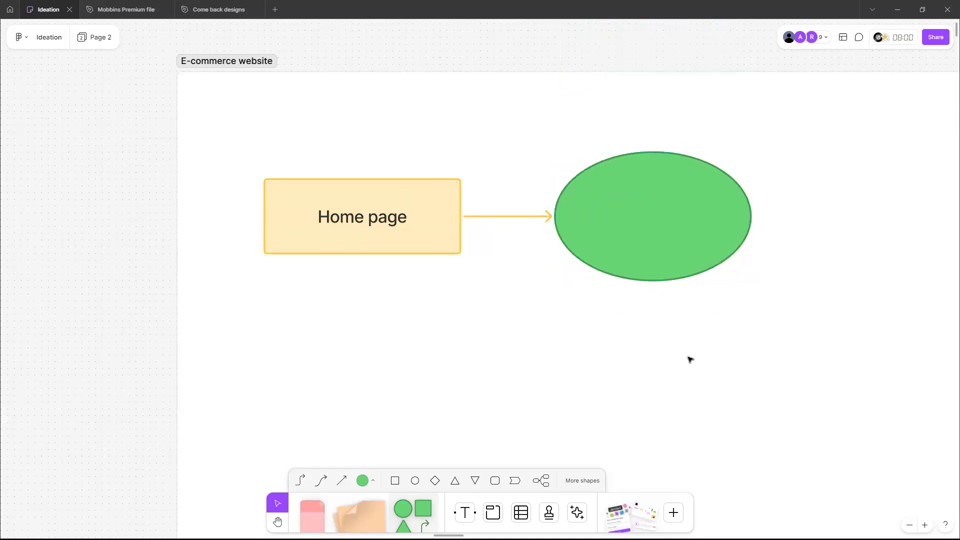
# - Place a small green diamond below and to the right of the ellipse and label it "Yes/No"
pyautogui.scroll(-5, 690, 360)
pyautogui.hscroll(2, 463, 467)
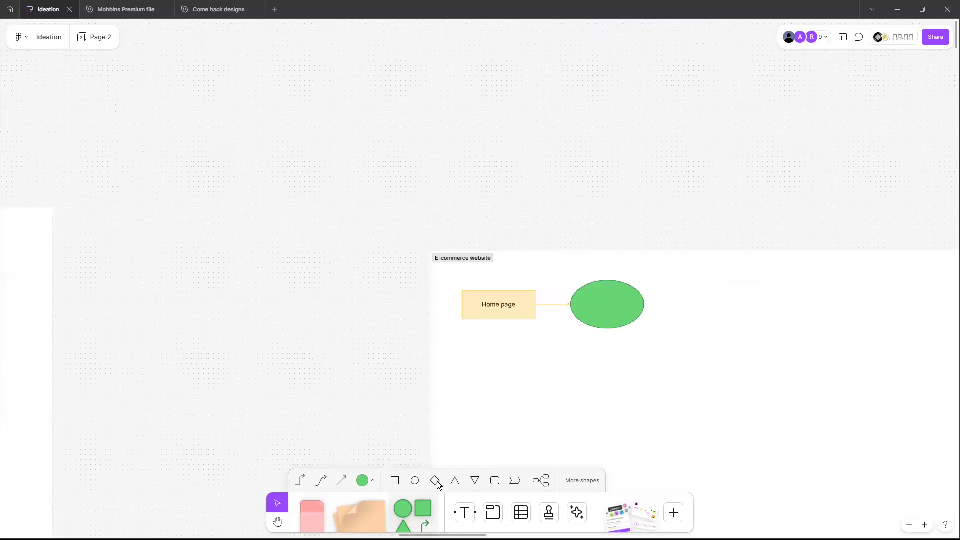
pyautogui.click(436, 481)
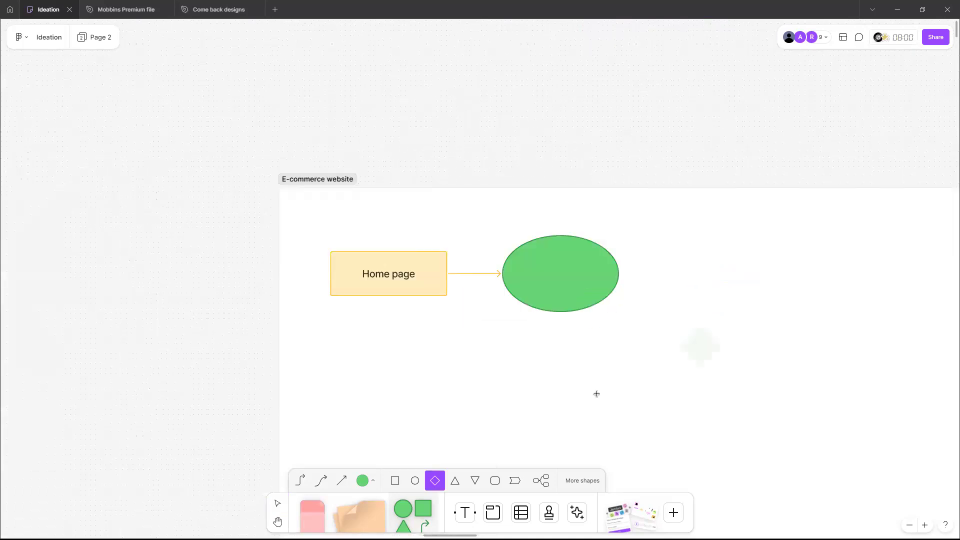
pyautogui.click(651, 364)
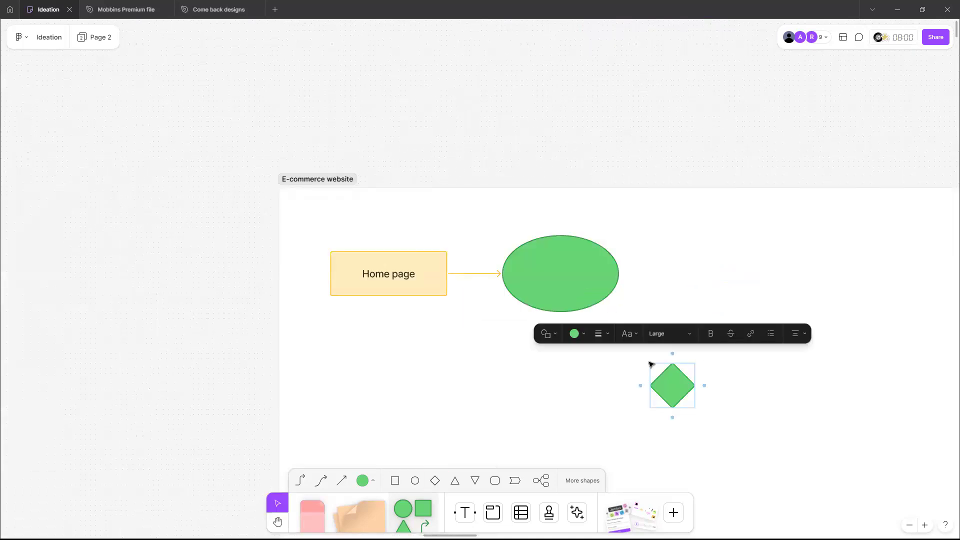
pyautogui.scroll(3, 651, 365)
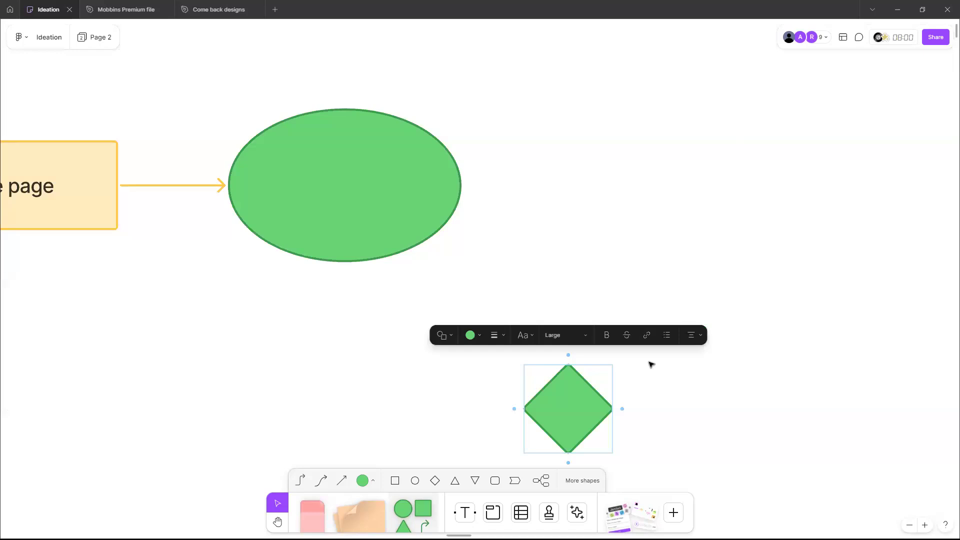
pyautogui.press('Return')
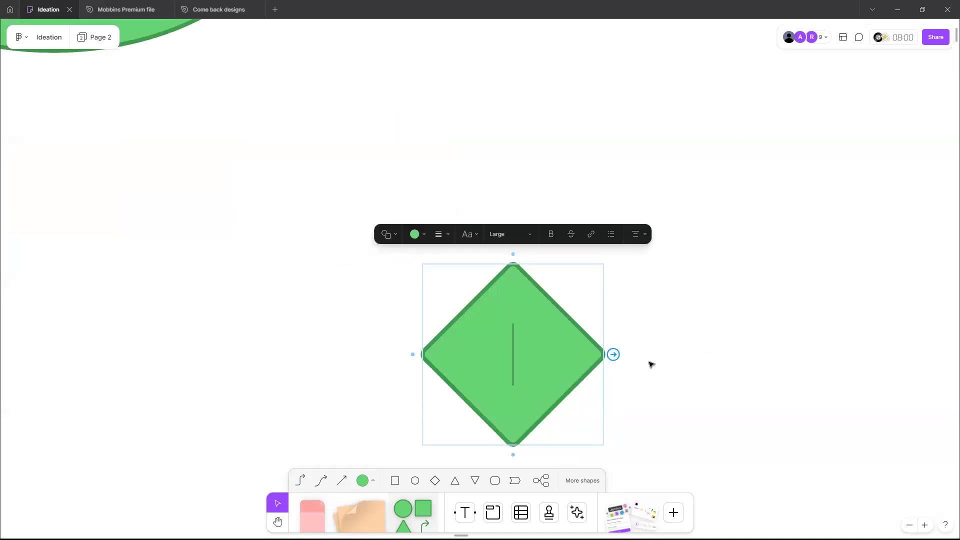
pyautogui.write('Yes/No')
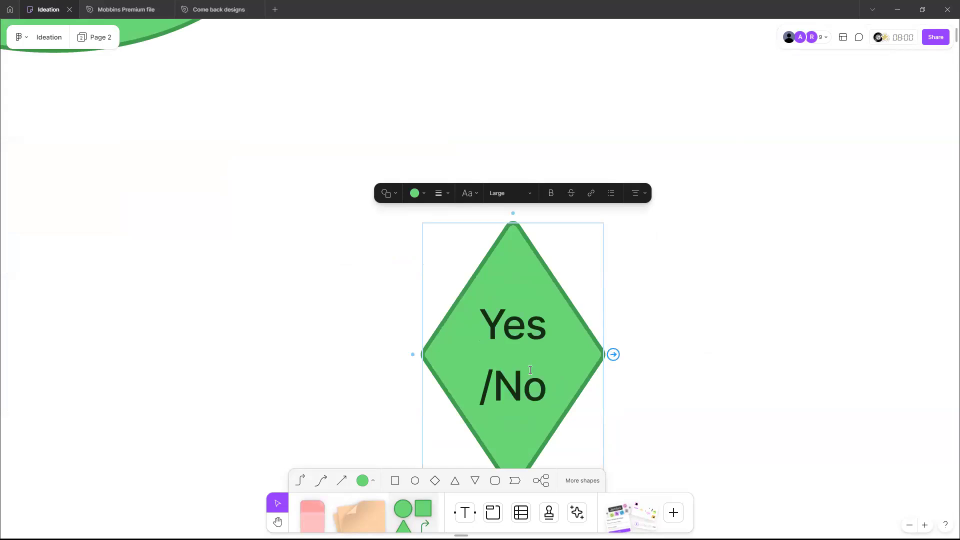
pyautogui.scroll(-2, 647, 302)
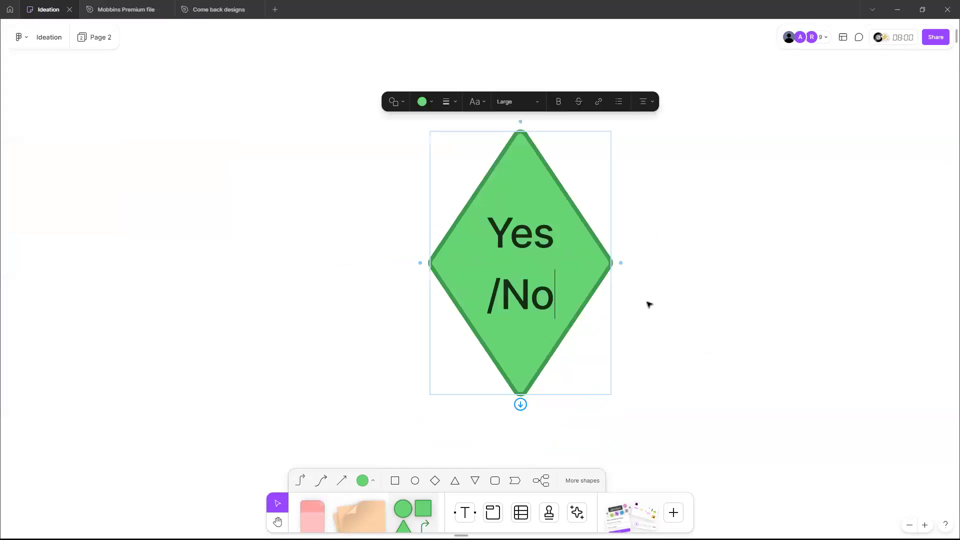
pyautogui.press('Escape')
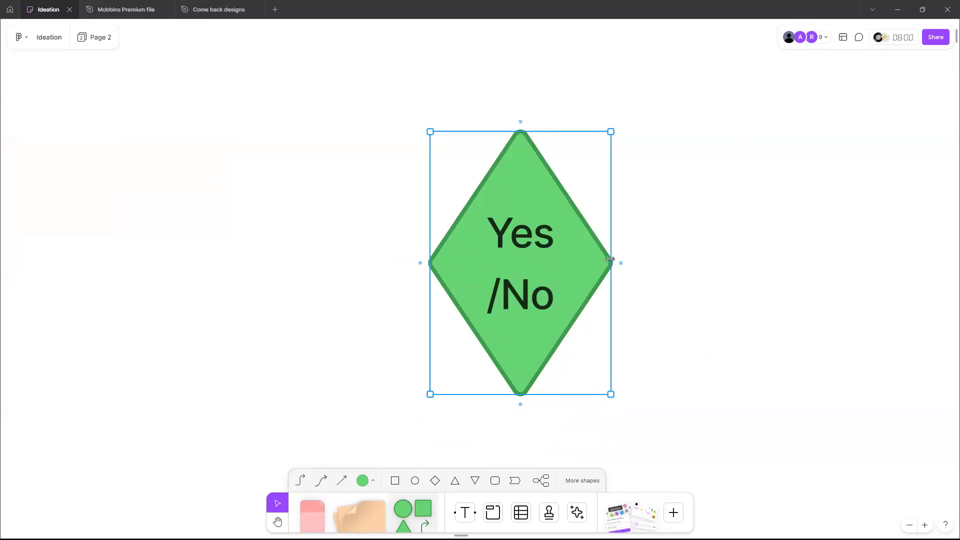
# - Widen the "Yes/No" diamond to fit its label on one line, increase its height, and try a position under the "Home page" box
pyautogui.moveTo(619, 258); pyautogui.dragTo(744, 260)
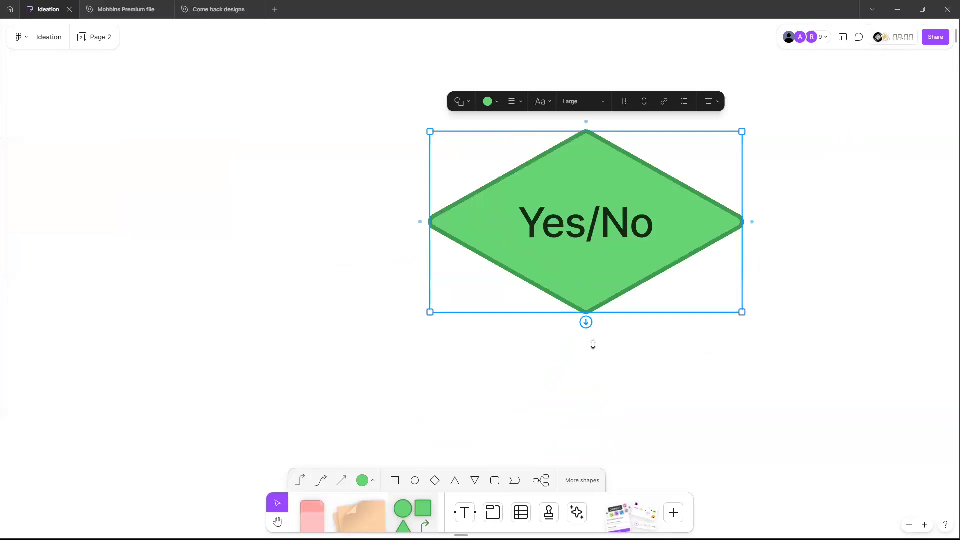
pyautogui.moveTo(595, 313); pyautogui.dragTo(597, 366)
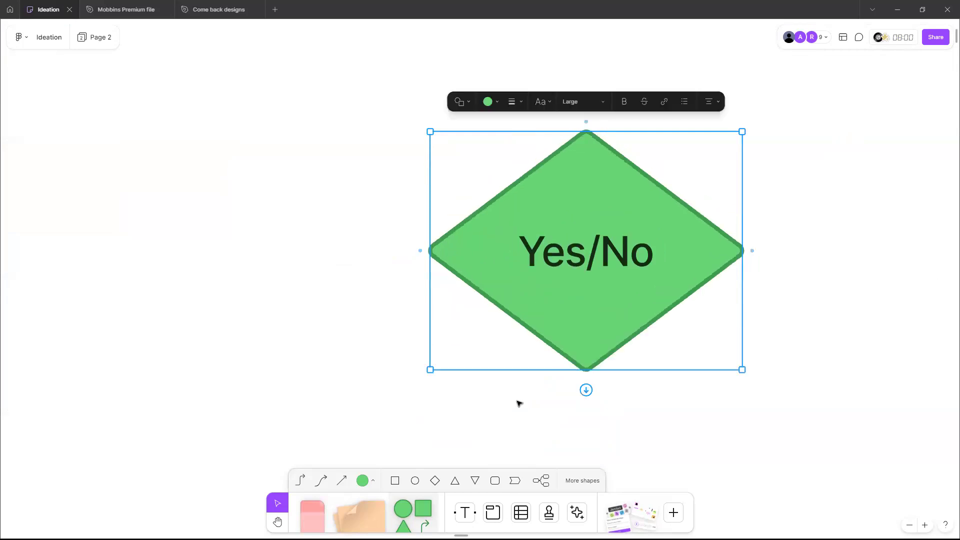
pyautogui.click(518, 403)
pyautogui.scroll(-3, 516, 403)
pyautogui.scroll(-3, 601, 350)
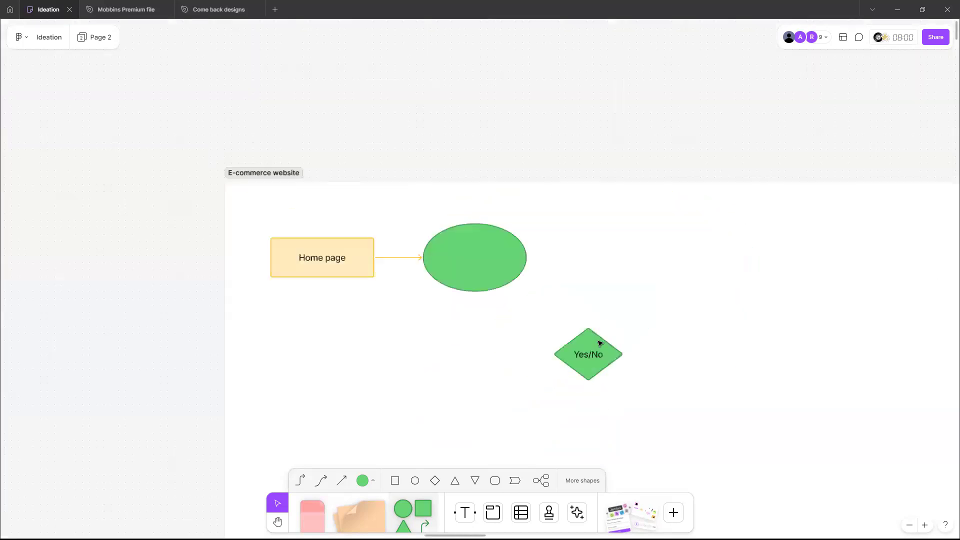
pyautogui.moveTo(597, 347); pyautogui.dragTo(371, 321)
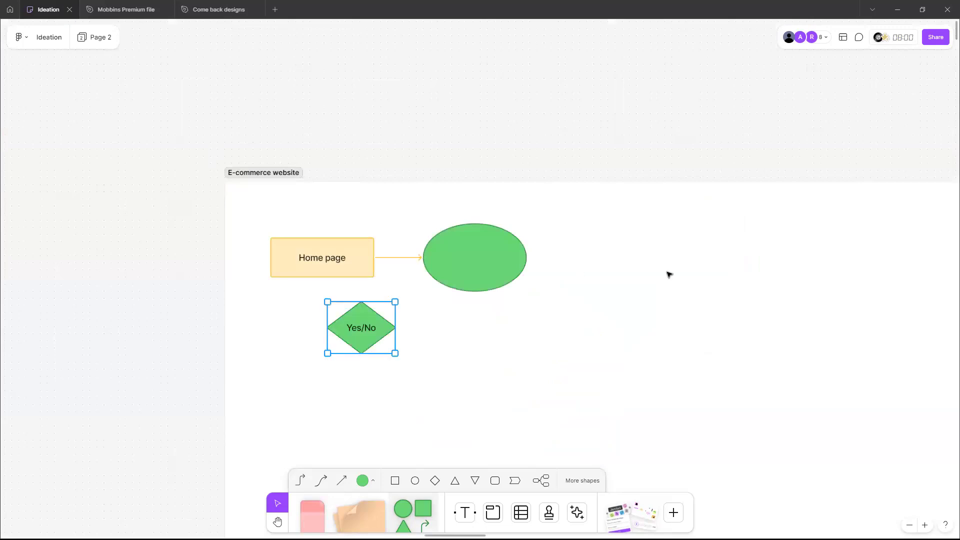
pyautogui.hotkey('ctrl', 'z')
# - Delete the green ellipse and the "Yes/No" diamond, leaving only the "Home page" box in the section
pyautogui.click(437, 271)
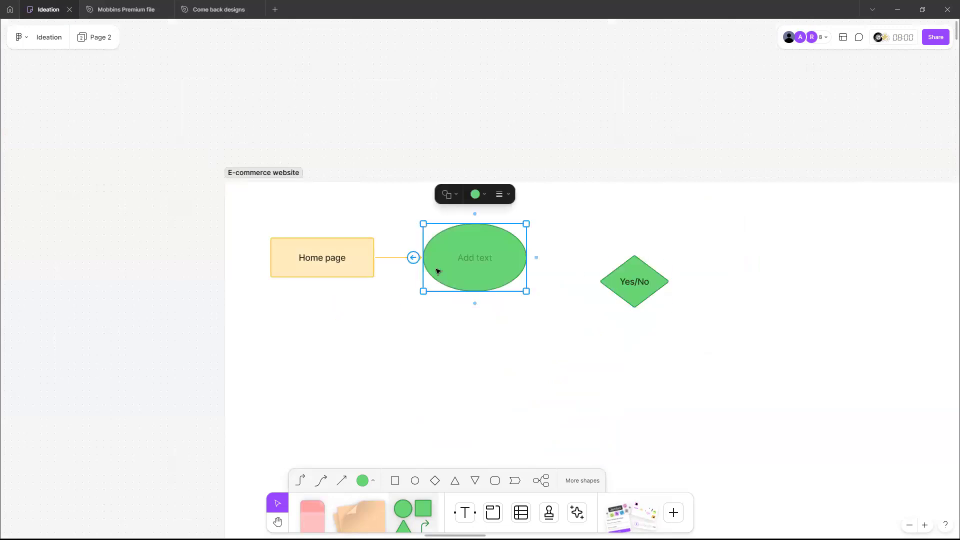
pyautogui.press('Delete')
pyautogui.click(630, 270)
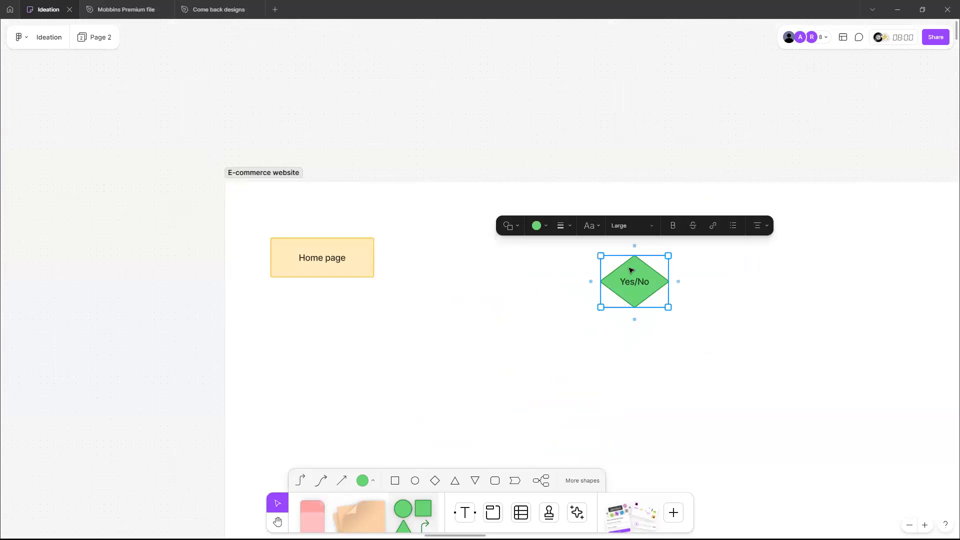
pyautogui.press('Delete')
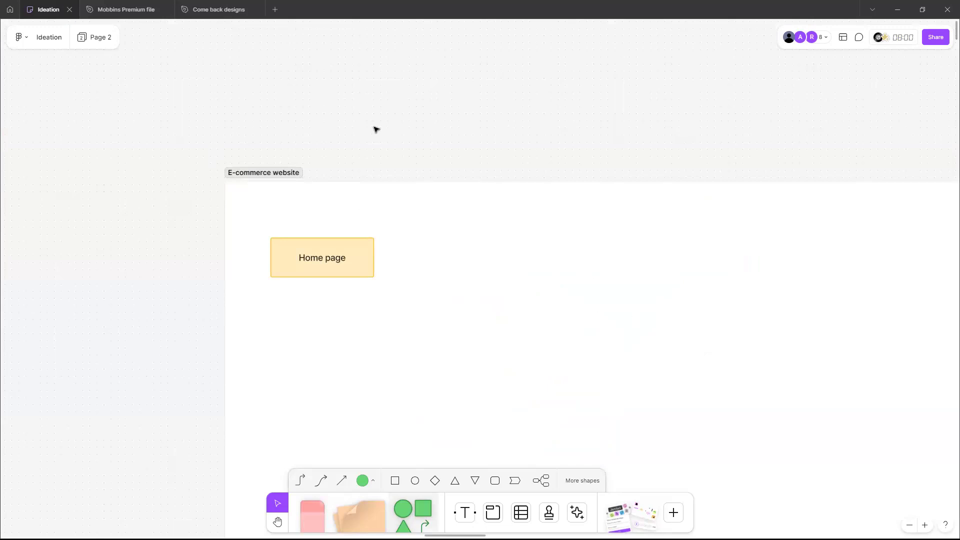
# - Try adding a matching connected box directly below the "Home page" box, and undo it
pyautogui.click(366, 256)
pyautogui.scroll(-1, 392, 242)
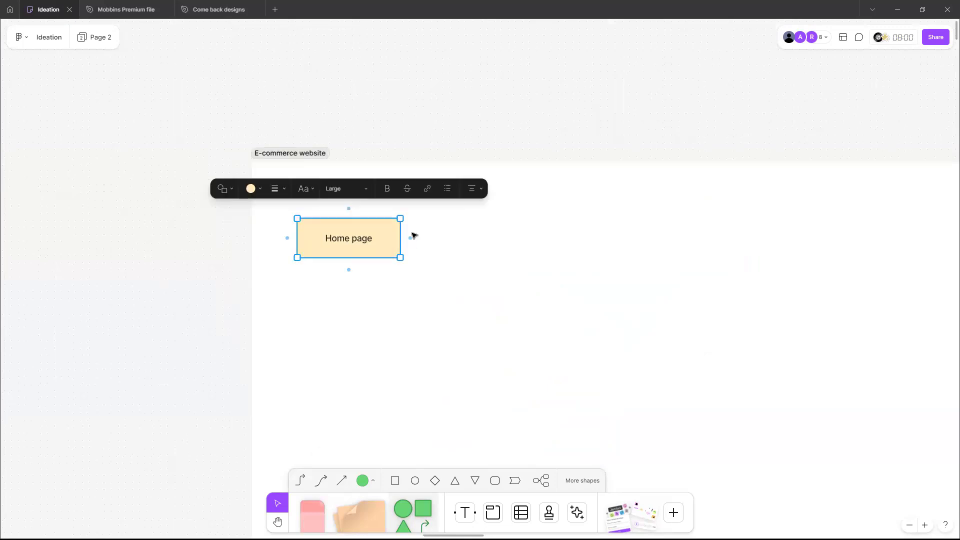
pyautogui.moveTo(412, 240)
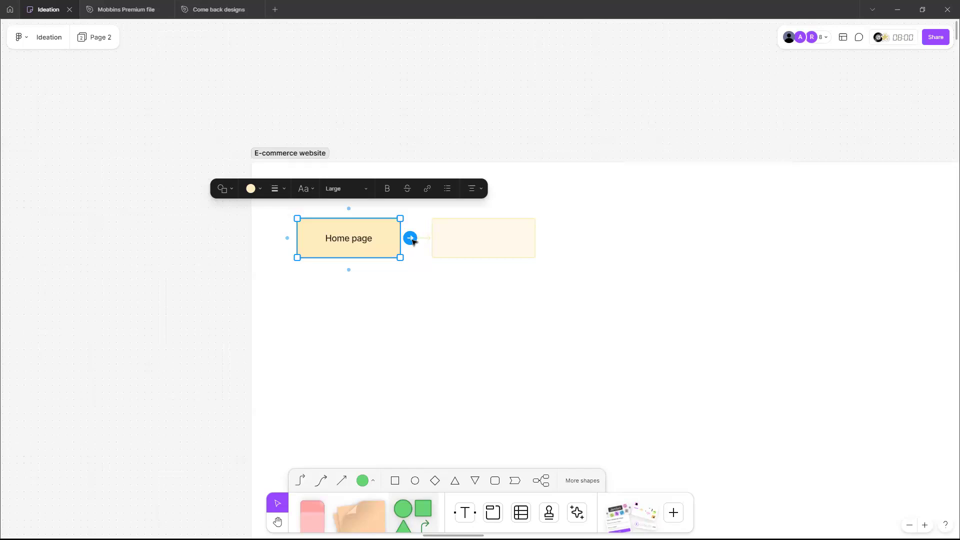
pyautogui.moveTo(349, 271)
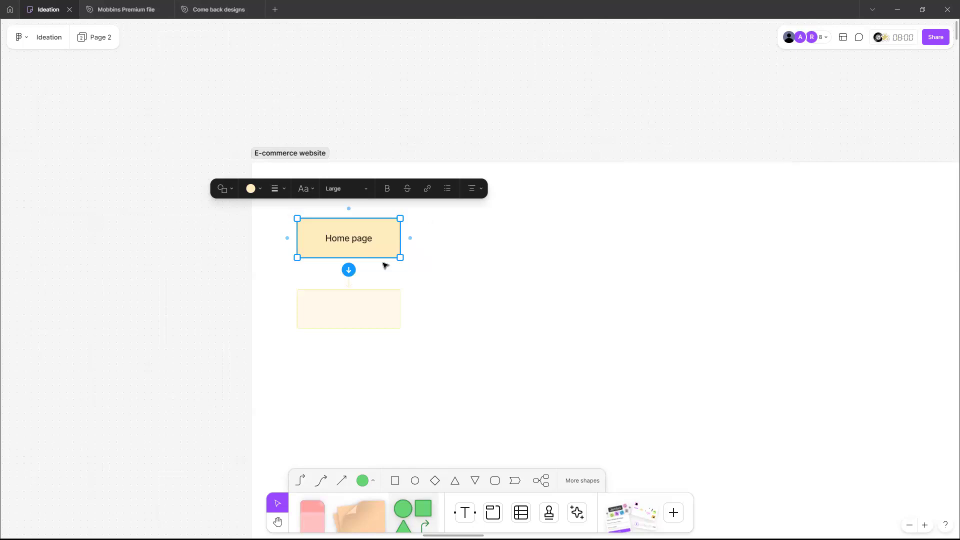
pyautogui.hscroll(-1, 372, 258)
pyautogui.scroll(-1, 372, 258)
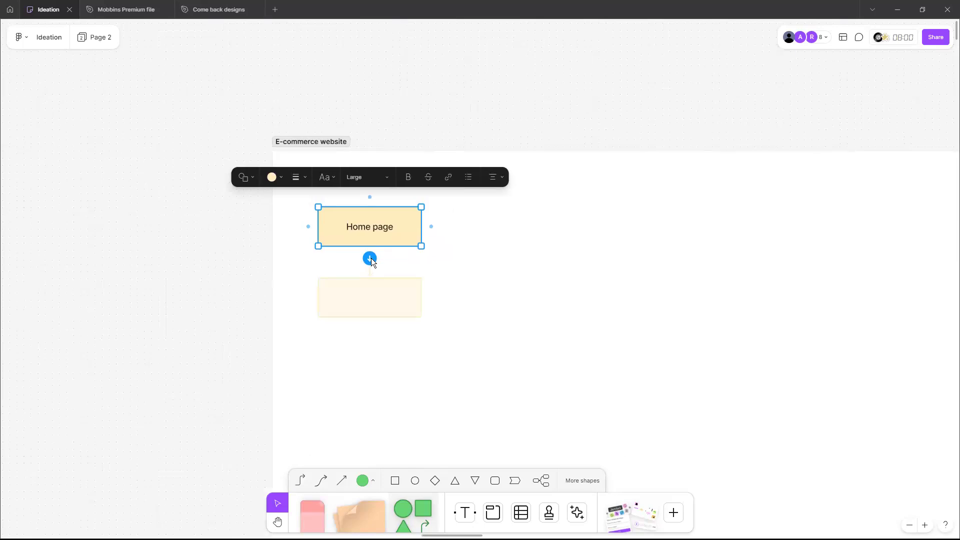
pyautogui.click(370, 259)
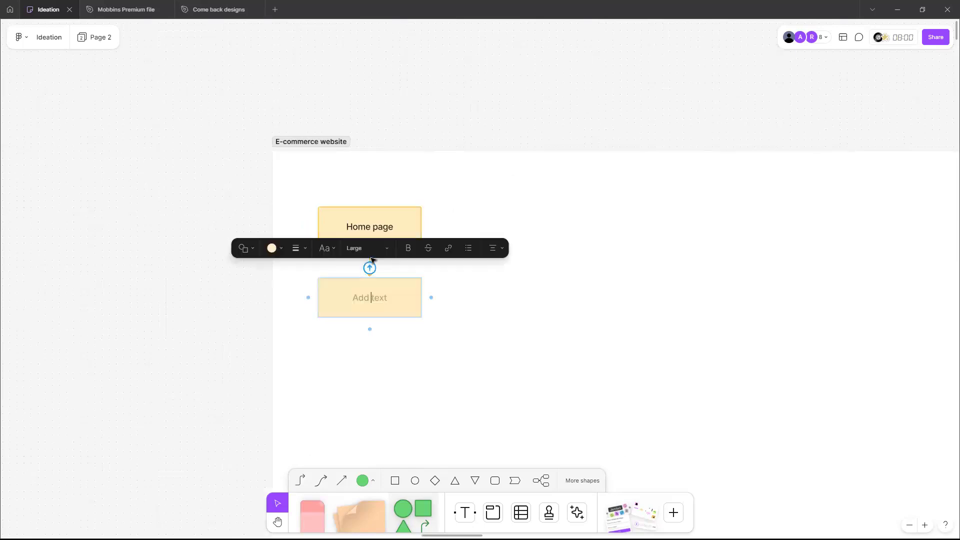
pyautogui.press('Escape')
pyautogui.click(418, 316)
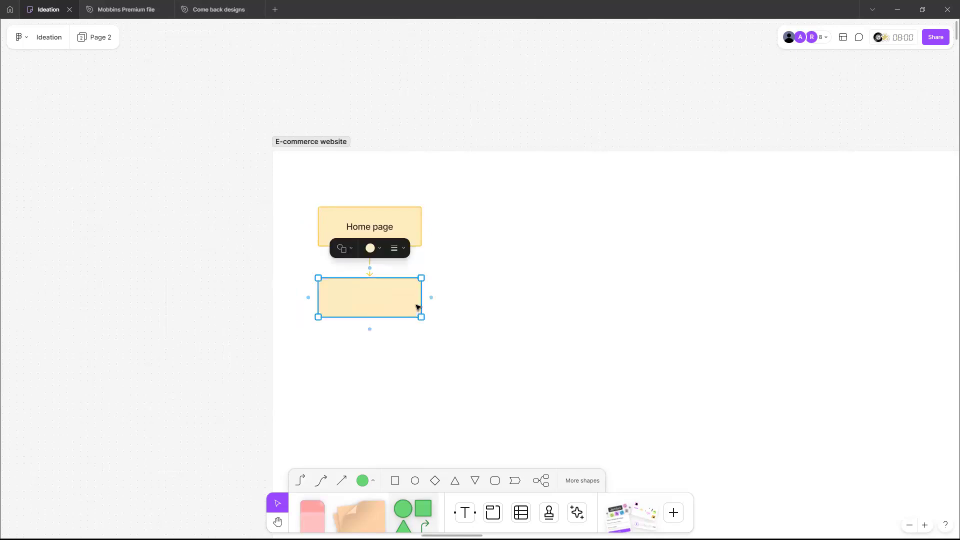
pyautogui.press('Escape')
pyautogui.hotkey('ctrl', 'z')
# - Draw a connector from the bottom of the "Home page" box to a new ellipse below and to its right, and label it "Search Products"
pyautogui.moveTo(370, 258); pyautogui.dragTo(394, 416)
pyautogui.moveTo(564, 409); pyautogui.dragTo(508, 337)
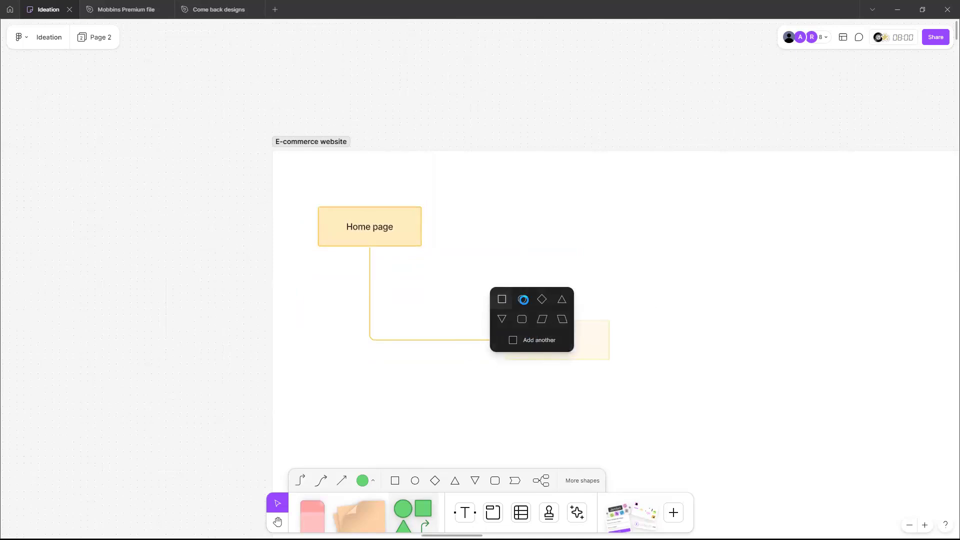
pyautogui.click(522, 299)
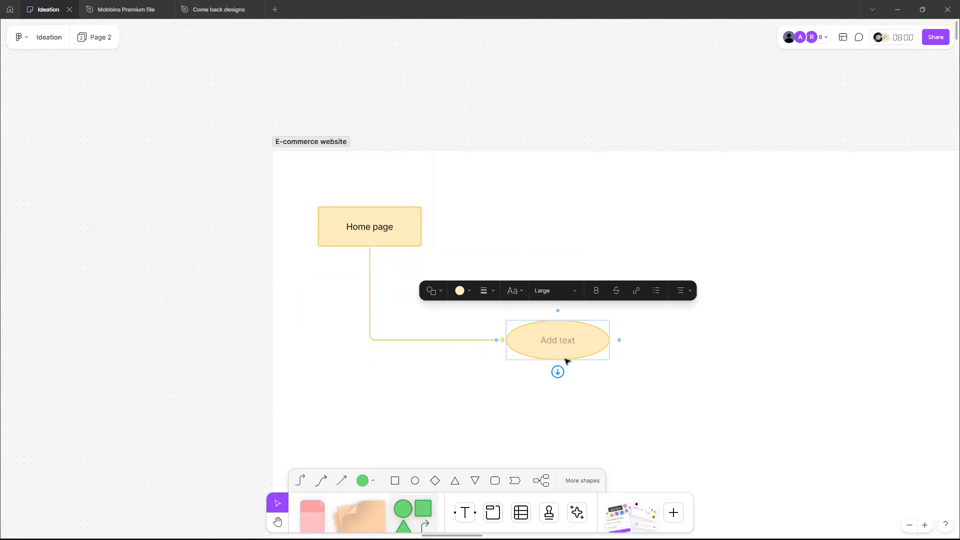
pyautogui.write('Search Products')
pyautogui.click(571, 361)
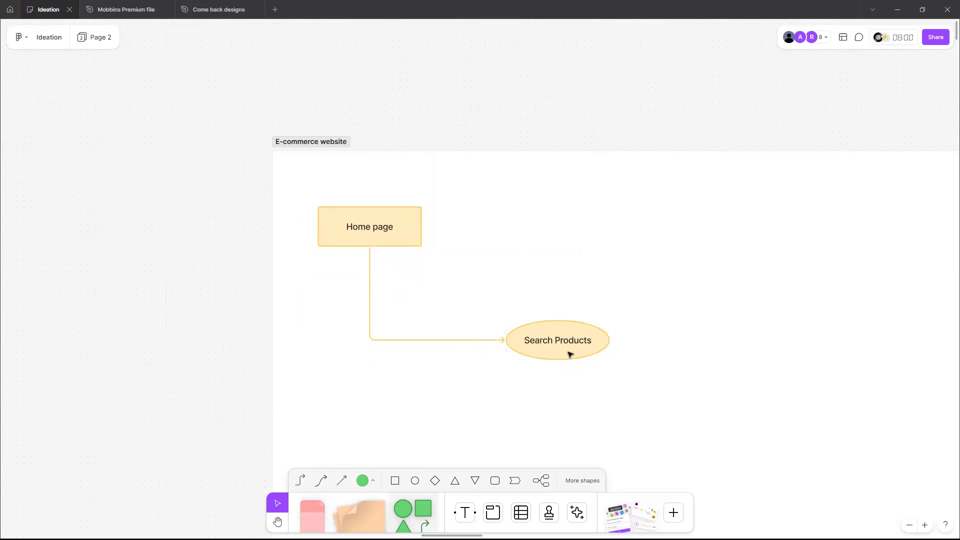
# - Recolour the "Search Products" ellipse and the connector leading to it light violet
pyautogui.click(563, 350)
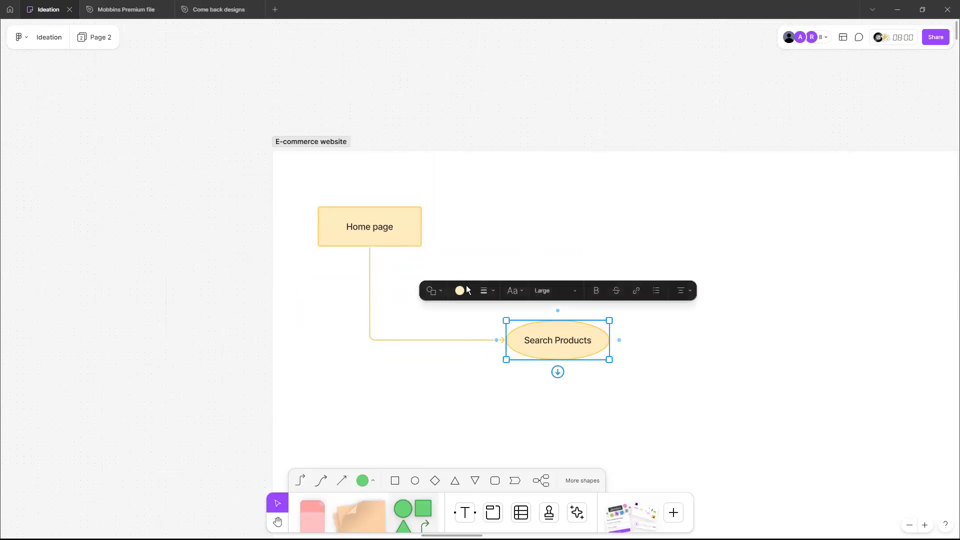
pyautogui.click(460, 291)
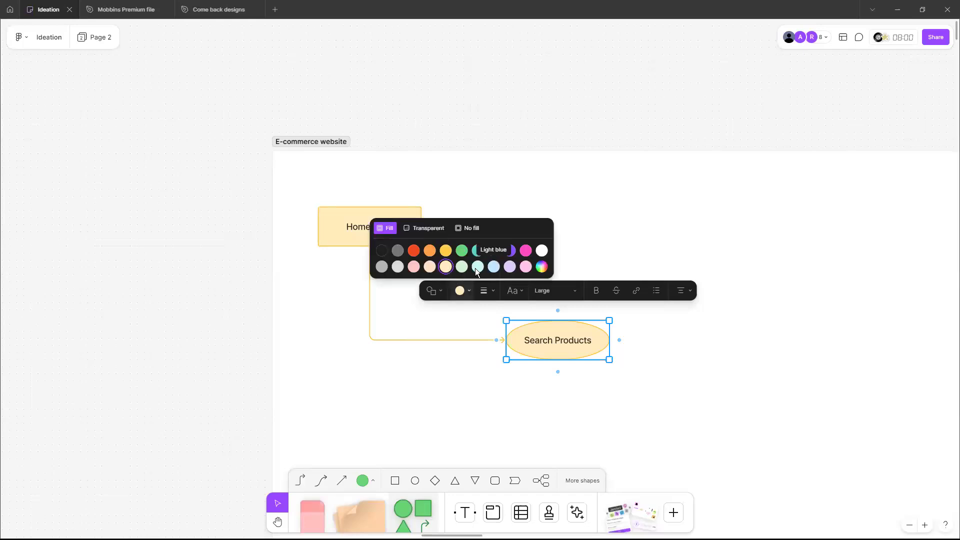
pyautogui.click(509, 267)
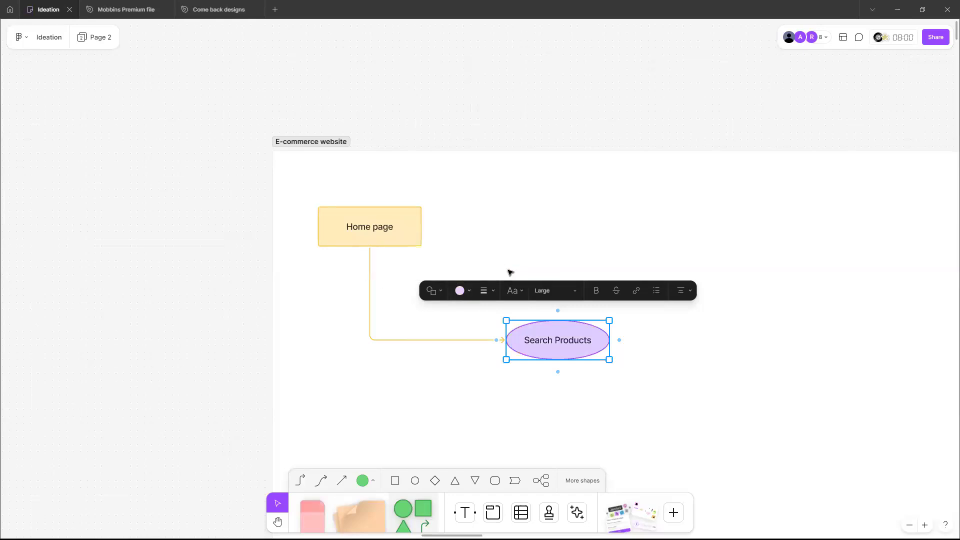
pyautogui.click(654, 399)
pyautogui.click(579, 355)
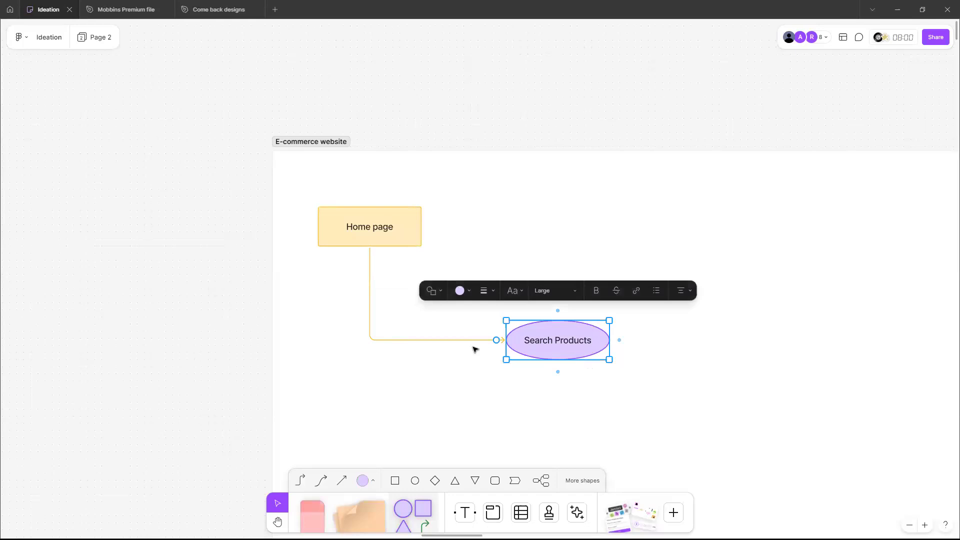
pyautogui.click(479, 340)
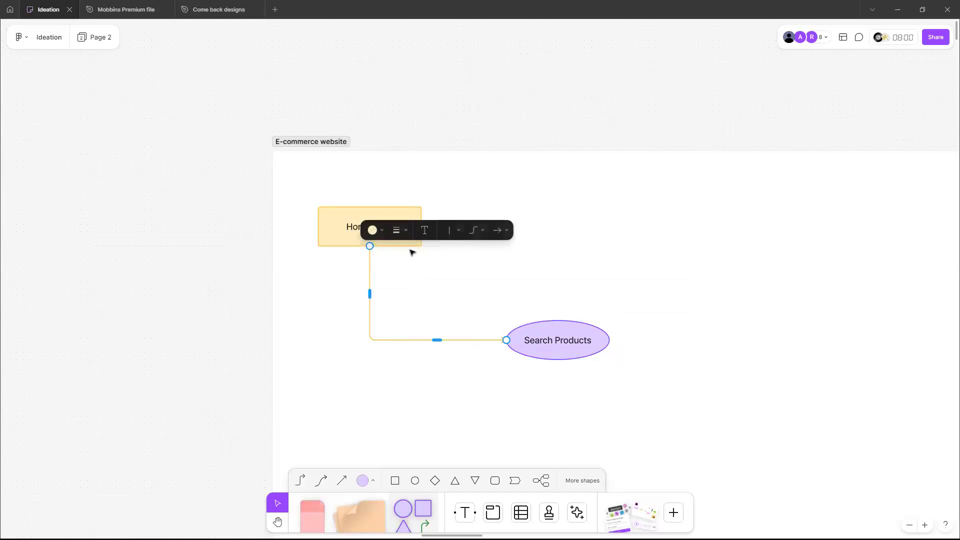
pyautogui.click(372, 229)
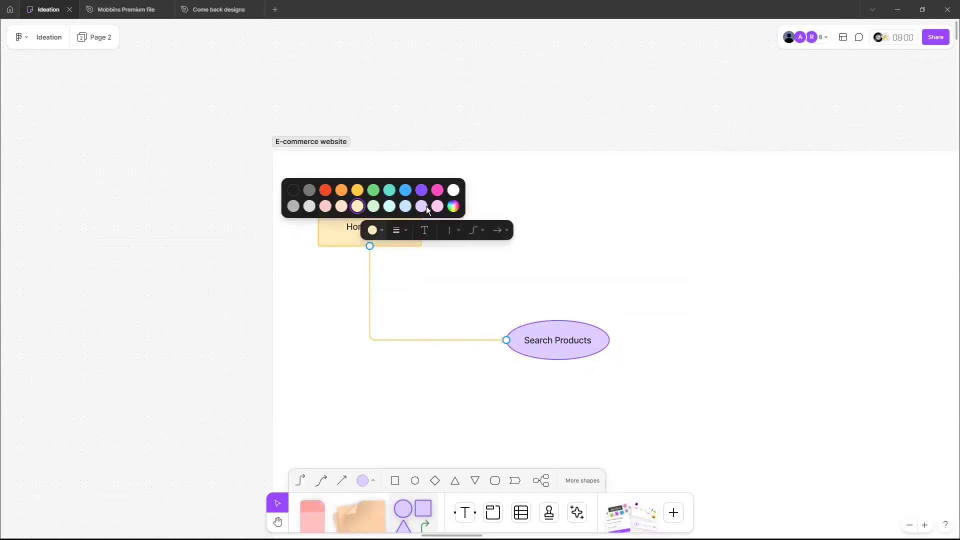
pyautogui.click(426, 206)
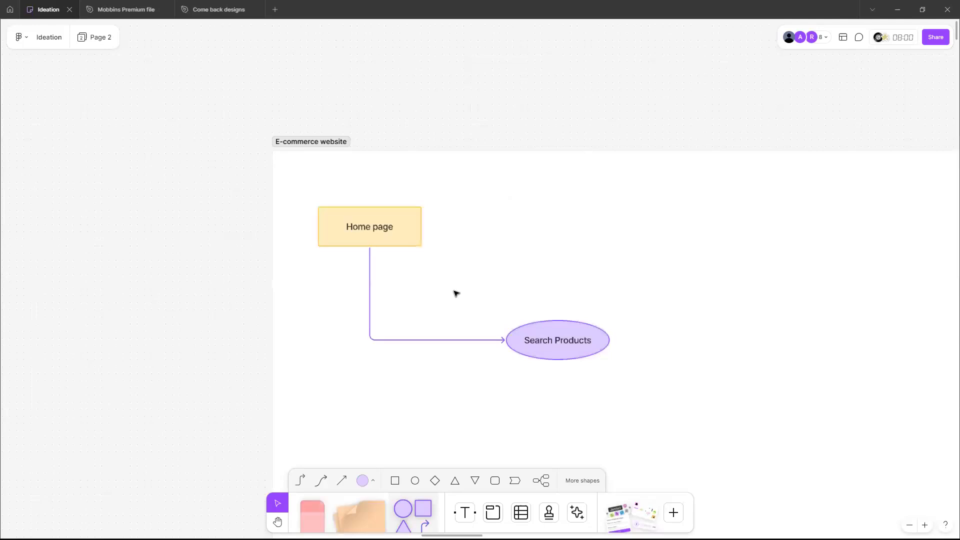
# - Move the "Search Products" ellipse directly below the "Home page" box, aligned with it
pyautogui.scroll(-3, 552, 330)
pyautogui.scroll(5, 556, 335)
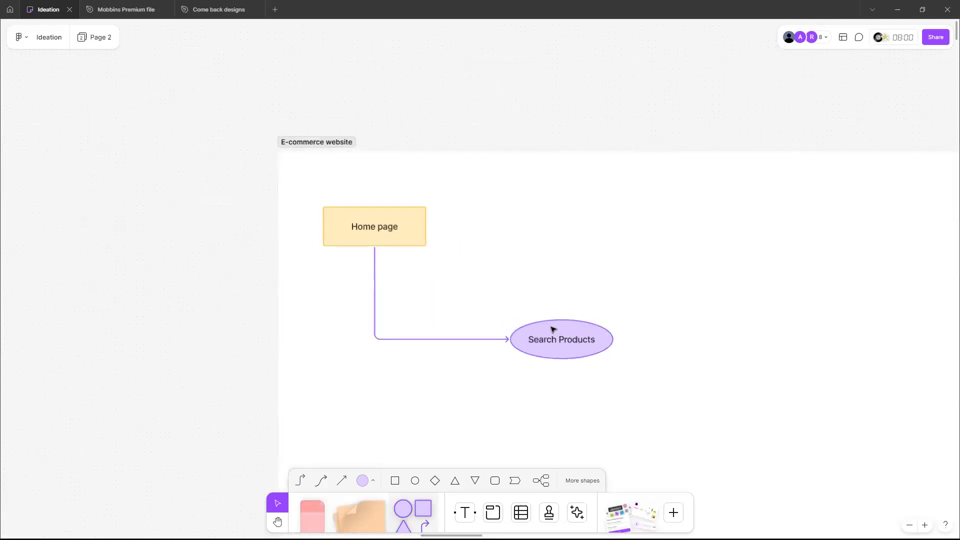
pyautogui.scroll(-3, 545, 325)
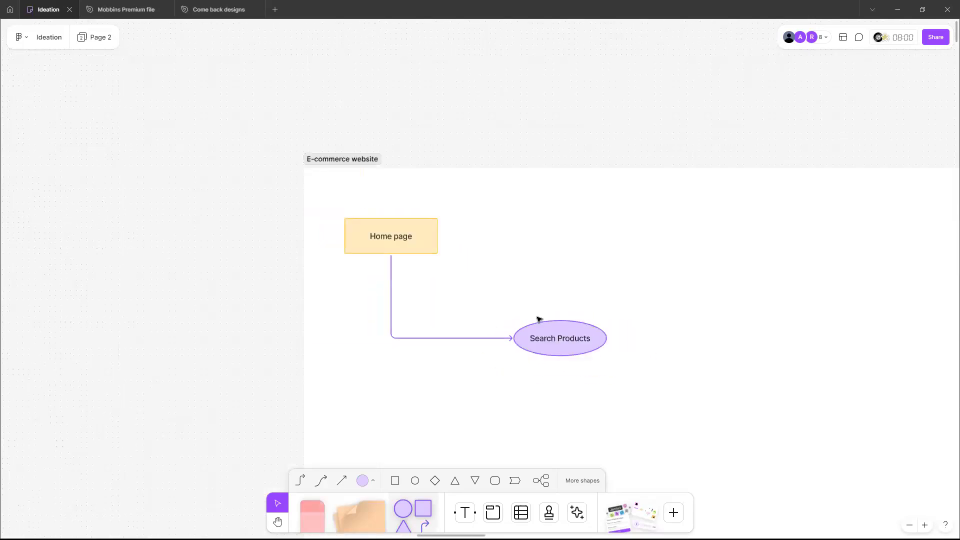
pyautogui.click(560, 327)
pyautogui.moveTo(563, 331); pyautogui.dragTo(389, 326)
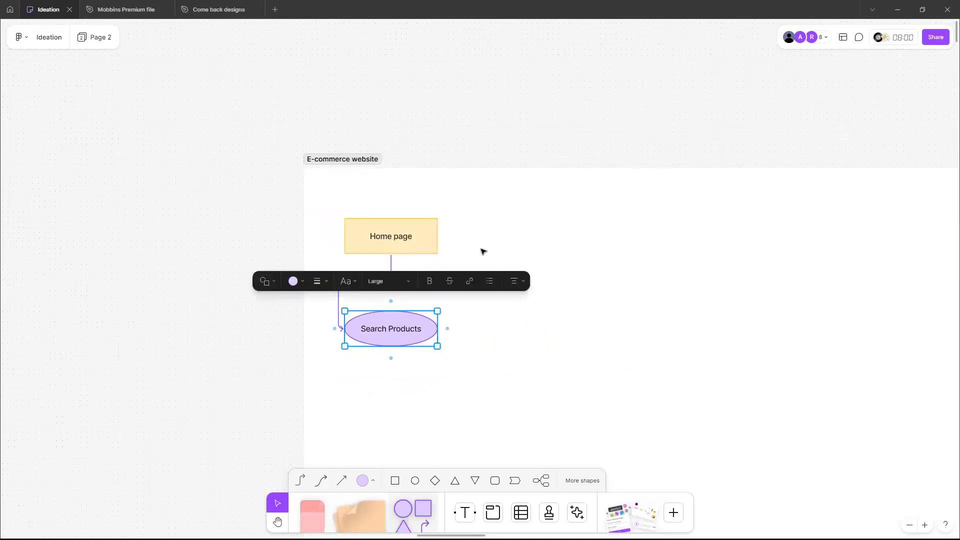
# - Reattach the connector's arrow end to the top of the "Search Products" ellipse so it runs straight down from "Home page"
pyautogui.click(368, 286)
pyautogui.click(367, 284)
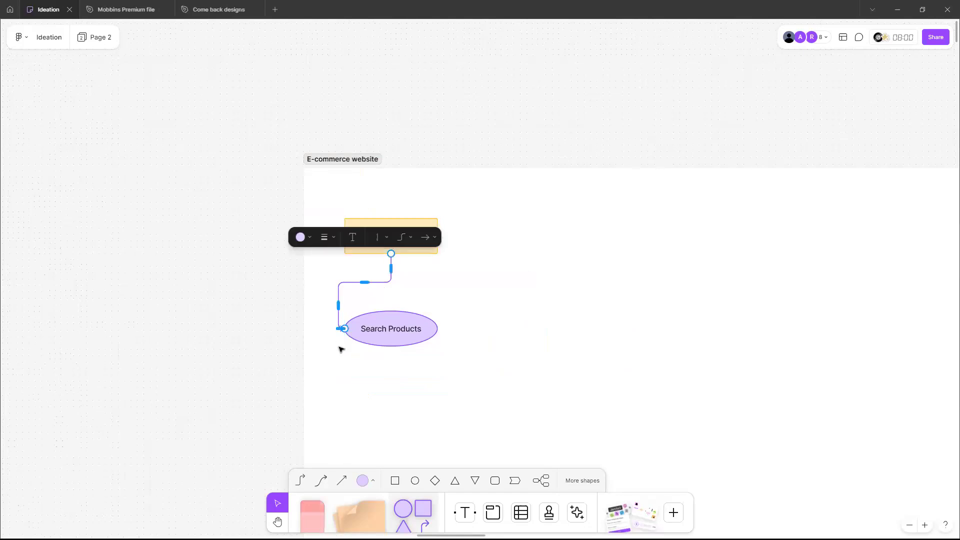
pyautogui.click(371, 299)
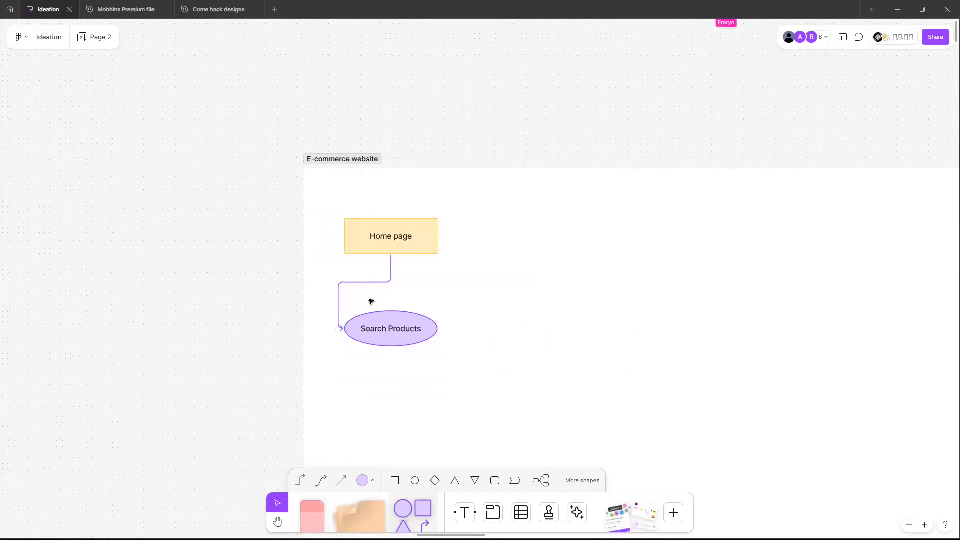
pyautogui.click(391, 284)
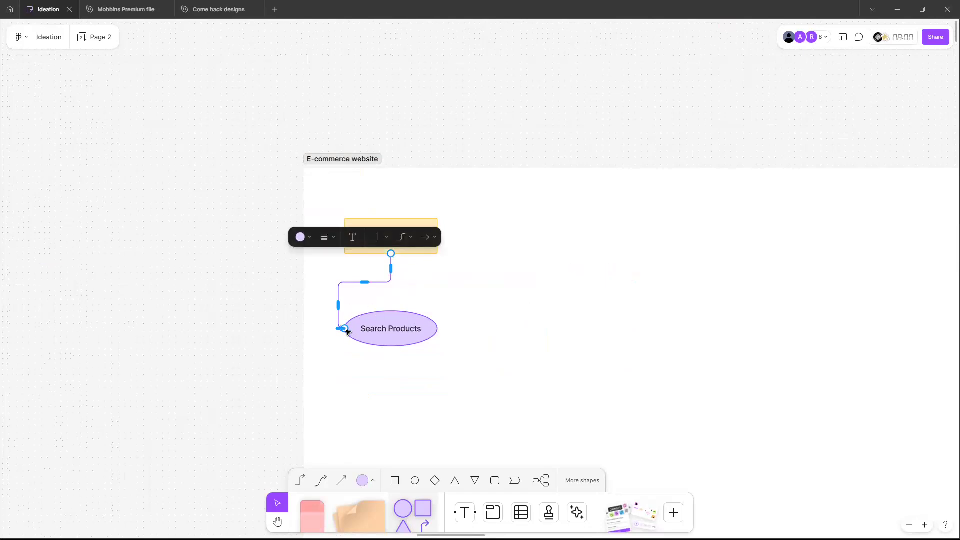
pyautogui.moveTo(345, 329); pyautogui.dragTo(393, 315)
pyautogui.click(399, 306)
# - Nudge the "Search Products" ellipse slightly up toward the "Home page" box
pyautogui.scroll(5, 399, 306)
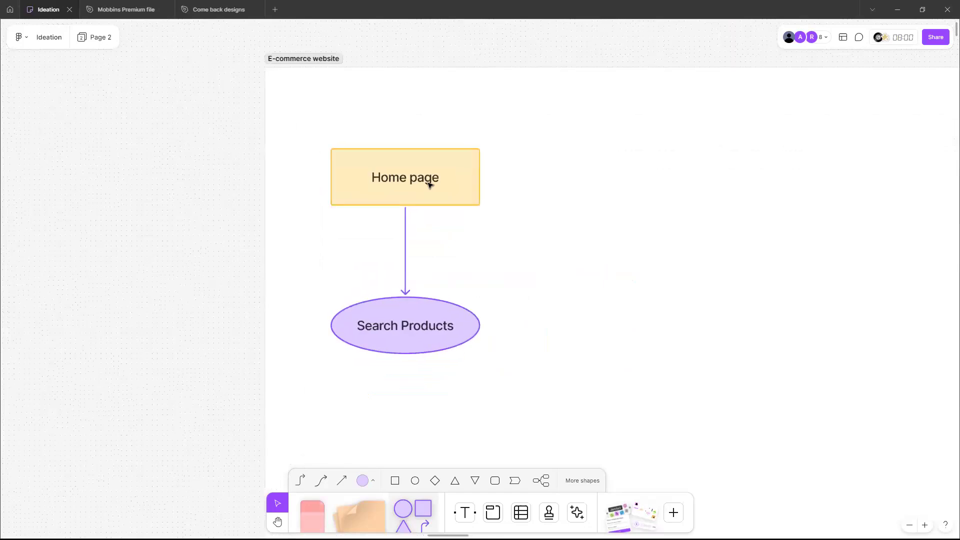
pyautogui.click(413, 318)
pyautogui.press('Up')
pyautogui.press('Up')
pyautogui.press('Up')
pyautogui.press('Up')
pyautogui.press('Up')
pyautogui.press('Up')
pyautogui.press('Up')
pyautogui.press('Up')
pyautogui.press('Up')
pyautogui.press('Up')
pyautogui.press('Up')
pyautogui.press('Up')
pyautogui.press('Up')
pyautogui.press('Up')
pyautogui.press('Up')
pyautogui.press('Up')
pyautogui.press('Up')
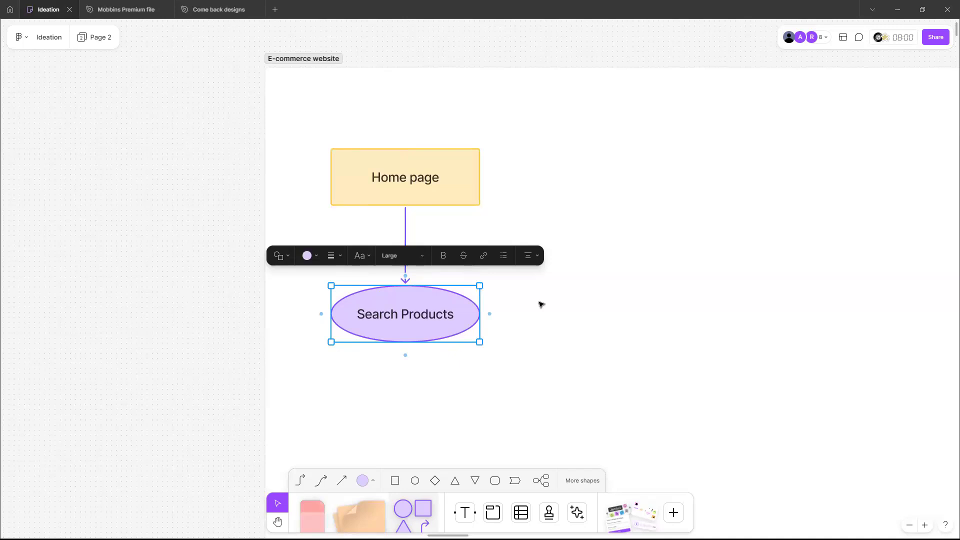
pyautogui.click(541, 304)
# - Add a connected light yellow rectangle directly below the "Search Products" ellipse
pyautogui.scroll(-2, 541, 303)
pyautogui.keyDown('ctrl'); pyautogui.scroll(-5, 540, 304); pyautogui.keyUp('ctrl')
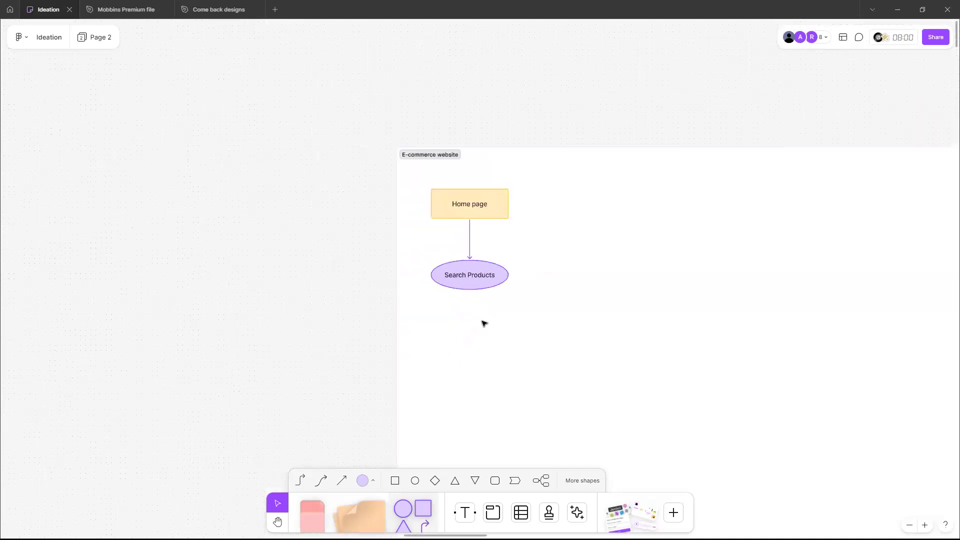
pyautogui.scroll(1, 484, 323)
pyautogui.keyDown('ctrl'); pyautogui.scroll(-1, 475, 324); pyautogui.keyUp('ctrl')
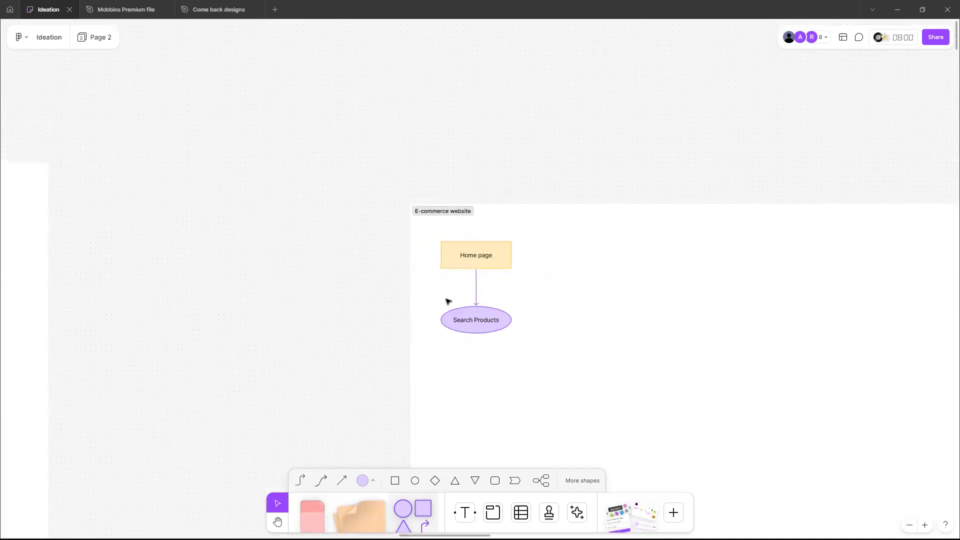
pyautogui.click(489, 326)
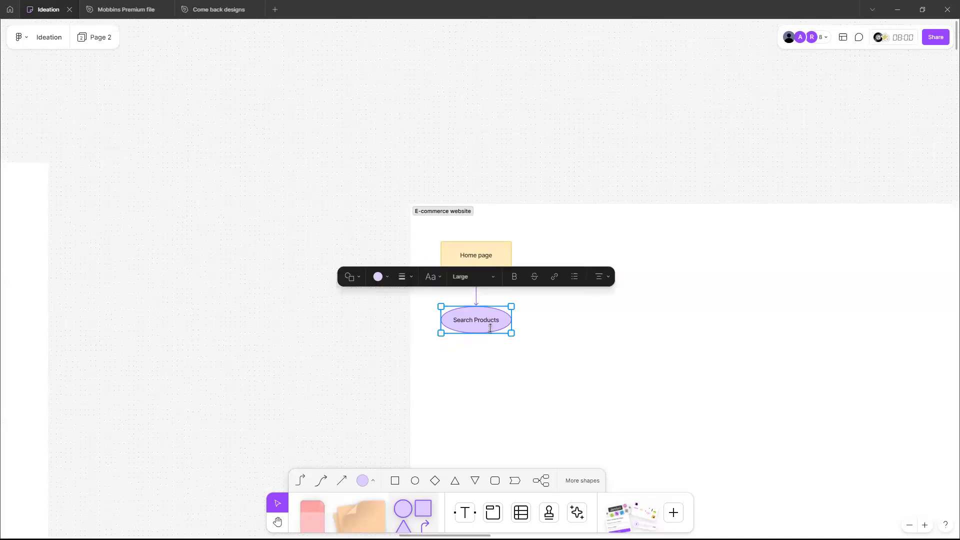
pyautogui.keyDown('ctrl'); pyautogui.scroll(5, 484, 343); pyautogui.keyUp('ctrl')
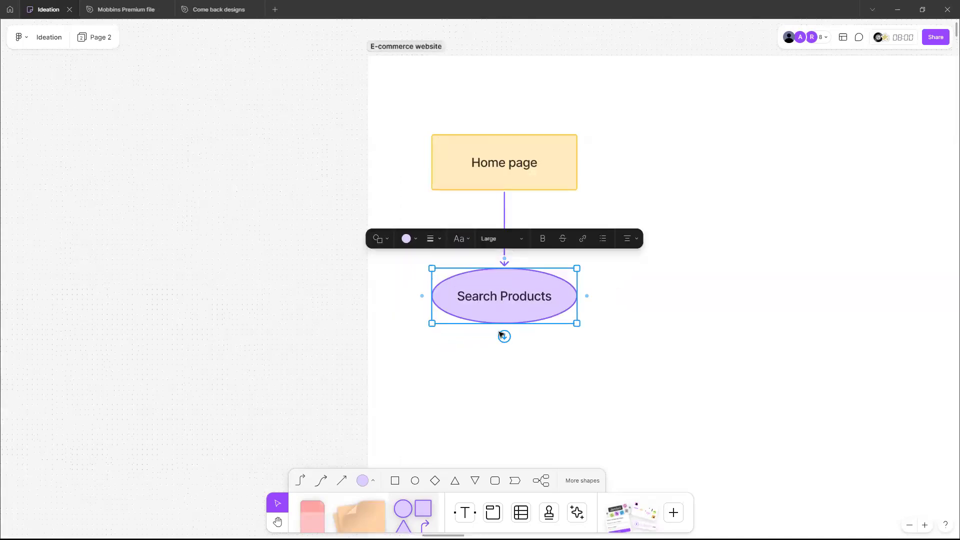
pyautogui.keyDown('ctrl'); pyautogui.scroll(3, 500, 334); pyautogui.keyUp('ctrl')
pyautogui.scroll(-1, 487, 321)
pyautogui.hscroll(-1, 487, 321)
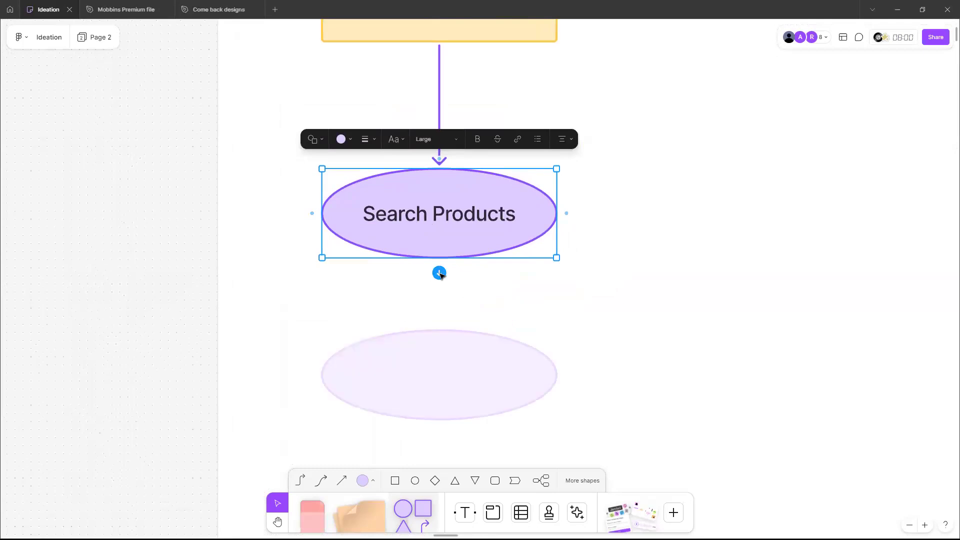
pyautogui.click(440, 274)
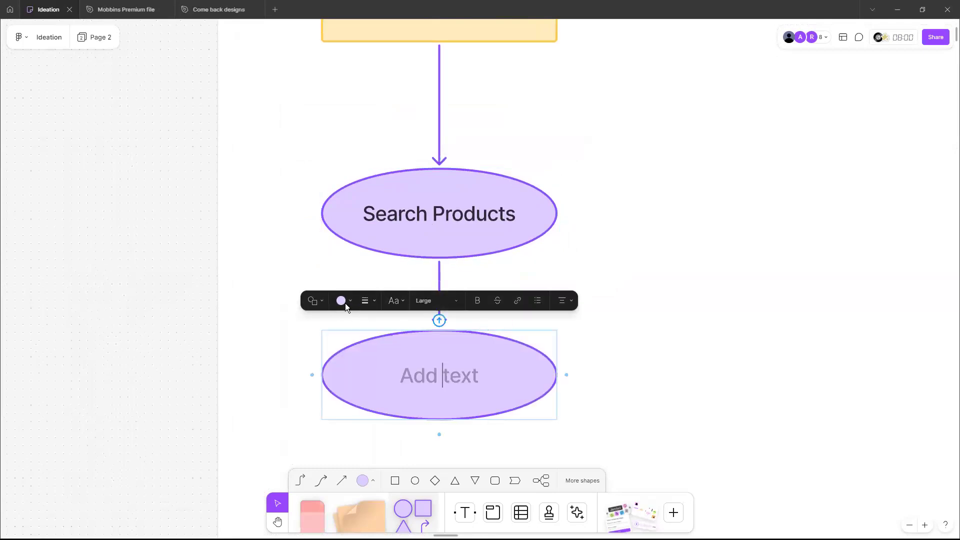
pyautogui.click(350, 302)
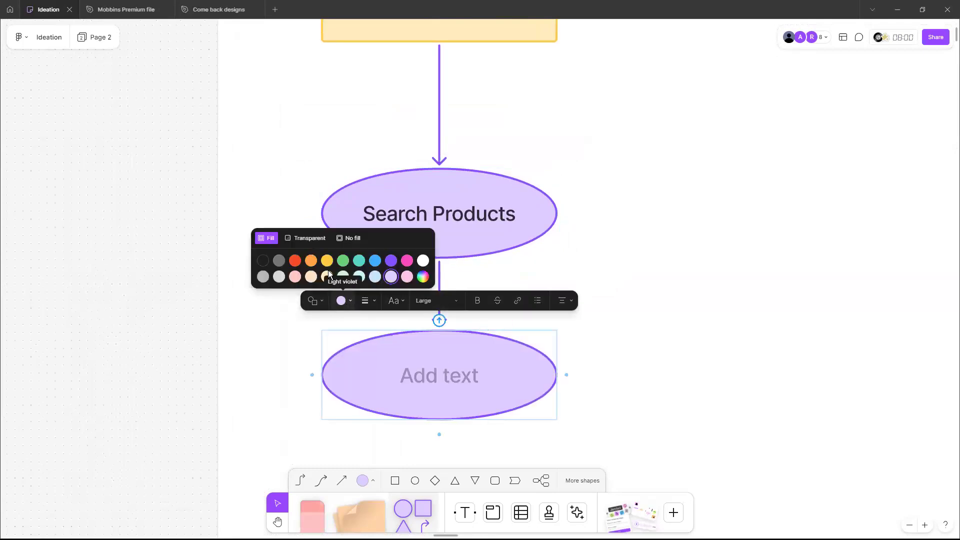
pyautogui.click(327, 276)
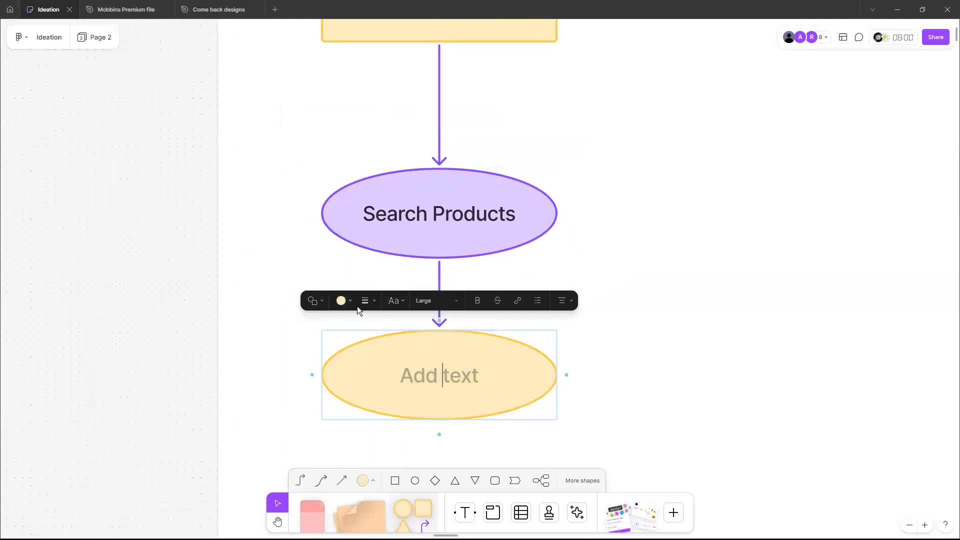
pyautogui.click(320, 301)
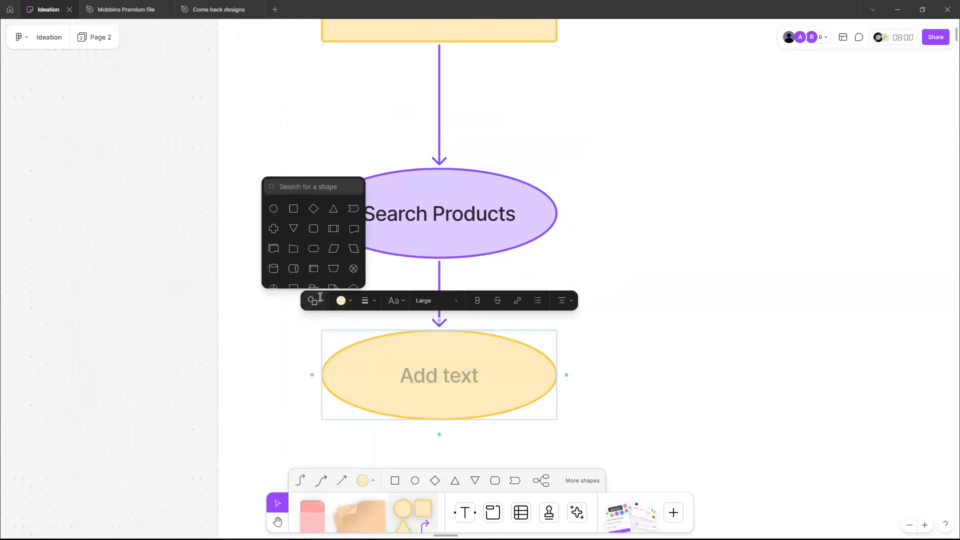
pyautogui.click(294, 209)
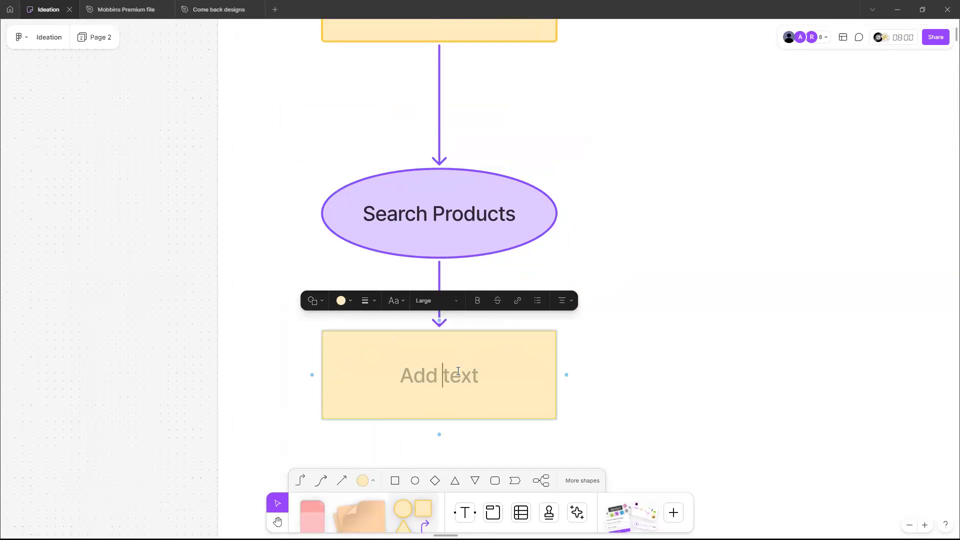
# - Label the new rectangle below the ellipse "Product listing page"
pyautogui.write('Produ')
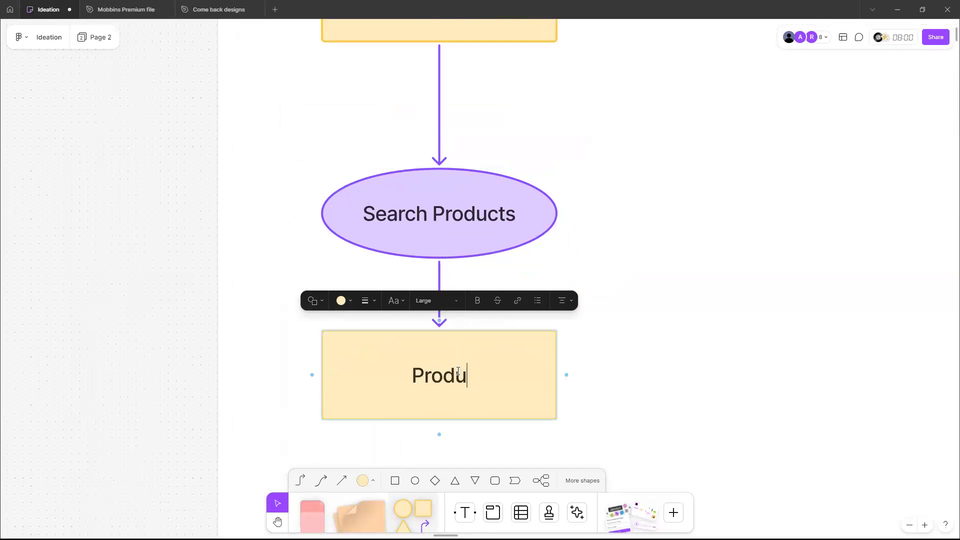
pyautogui.write('ct ')
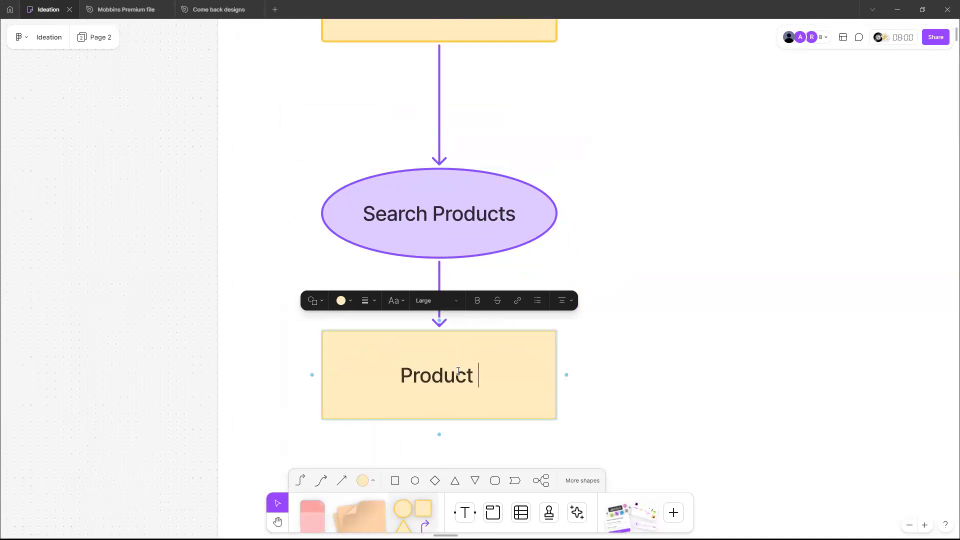
pyautogui.write('lising')
pyautogui.press('BackSpace')
pyautogui.press('BackSpace')
pyautogui.press('BackSpace')
pyautogui.write('ting ')
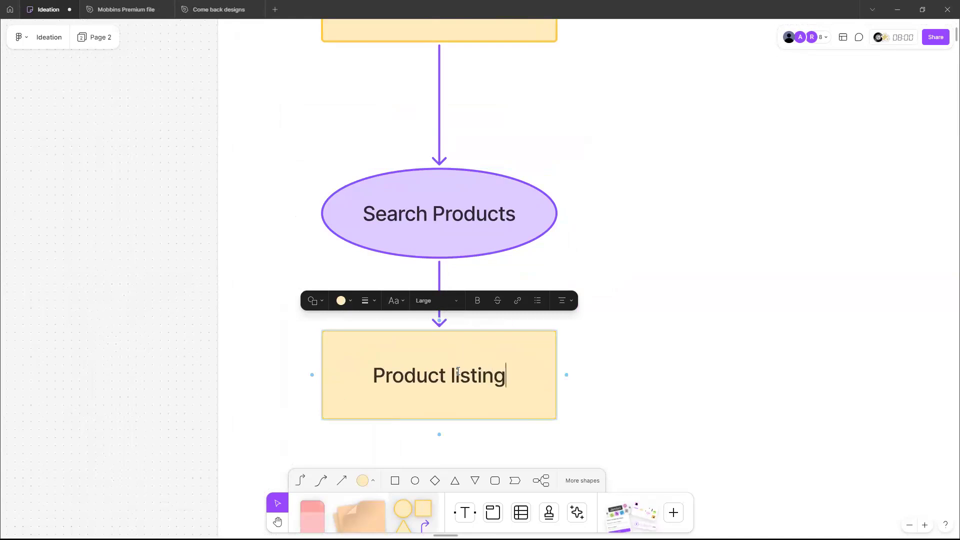
pyautogui.write('page')
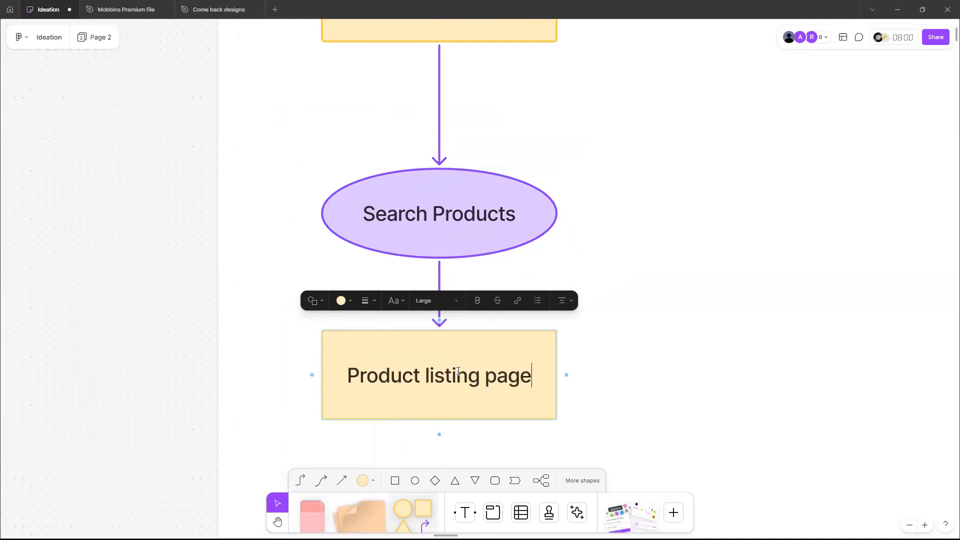
pyautogui.press('Escape')
# - Recolour the connector between "Search Products" and "Product listing page" light yellow
pyautogui.click(439, 274)
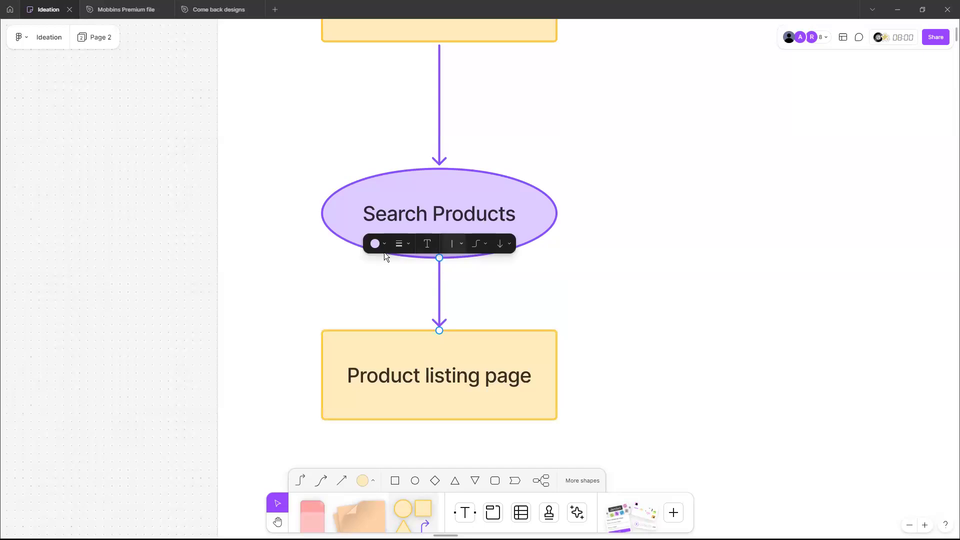
pyautogui.click(377, 244)
pyautogui.click(360, 222)
pyautogui.click(584, 295)
# - Move the "Search Products" ellipse and the "Product listing page" box up together, closer to the "Home page" box
pyautogui.scroll(-3, 584, 296)
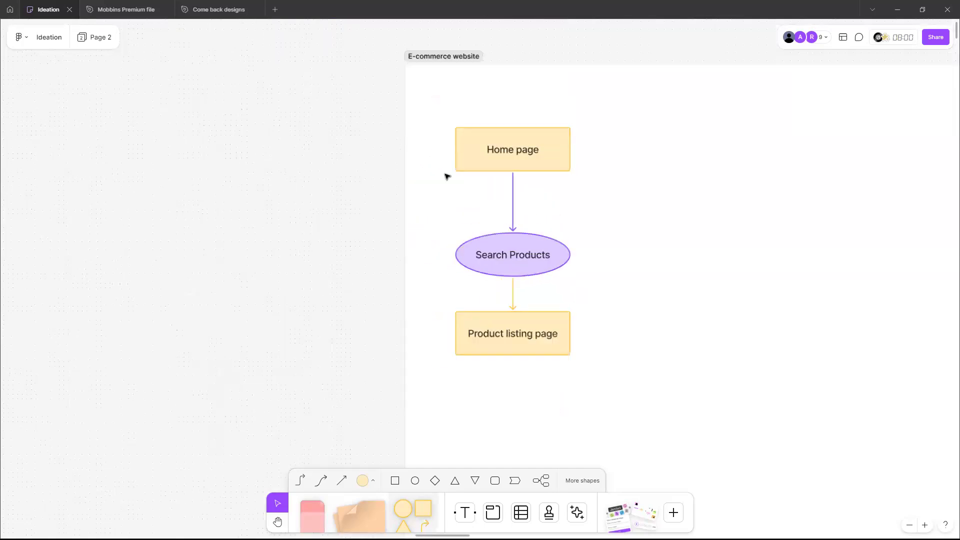
pyautogui.scroll(-1, 447, 176)
pyautogui.moveTo(376, 187); pyautogui.dragTo(538, 317)
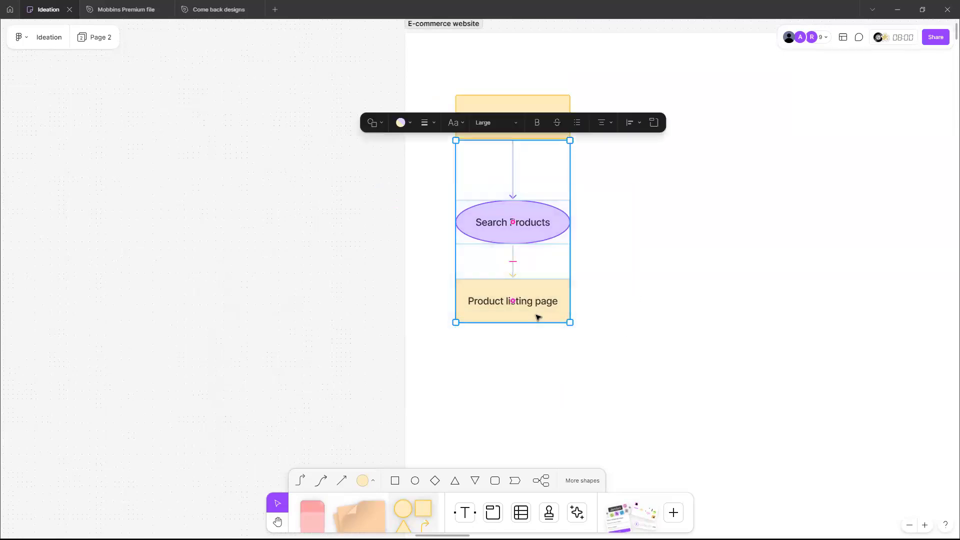
pyautogui.click(631, 288)
pyautogui.hscroll(1, 632, 289)
pyautogui.scroll(-3, 631, 289)
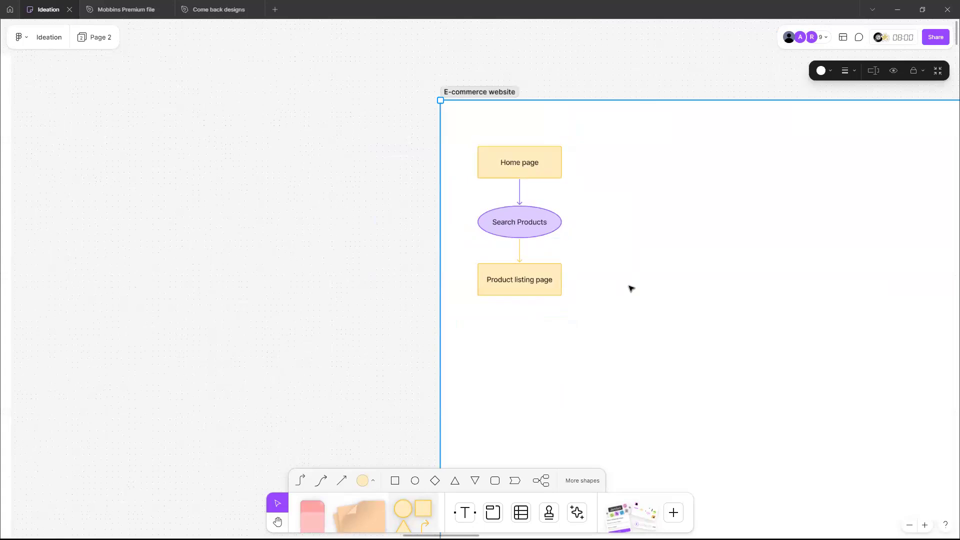
pyautogui.scroll(2, 631, 288)
pyautogui.scroll(1, 631, 289)
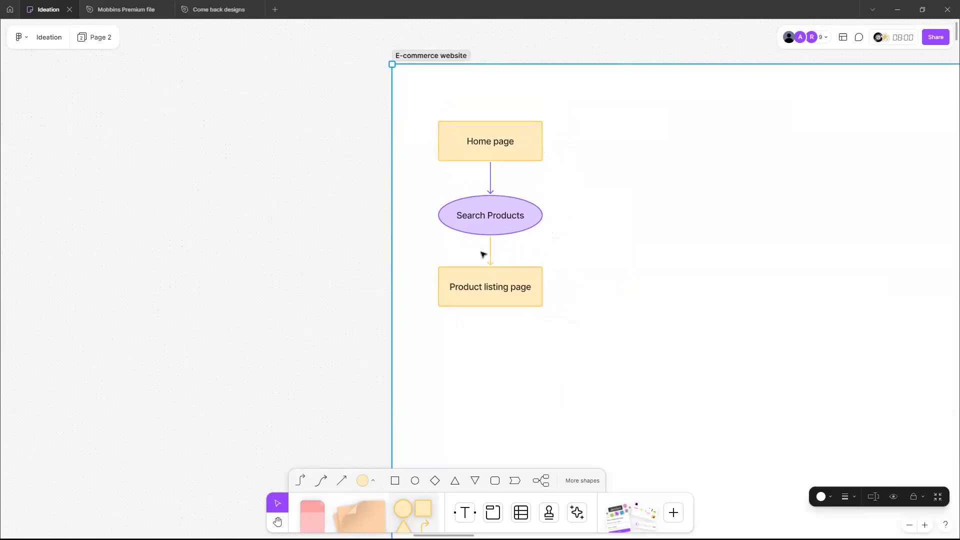
pyautogui.scroll(-2, 505, 250)
pyautogui.scroll(3, 527, 243)
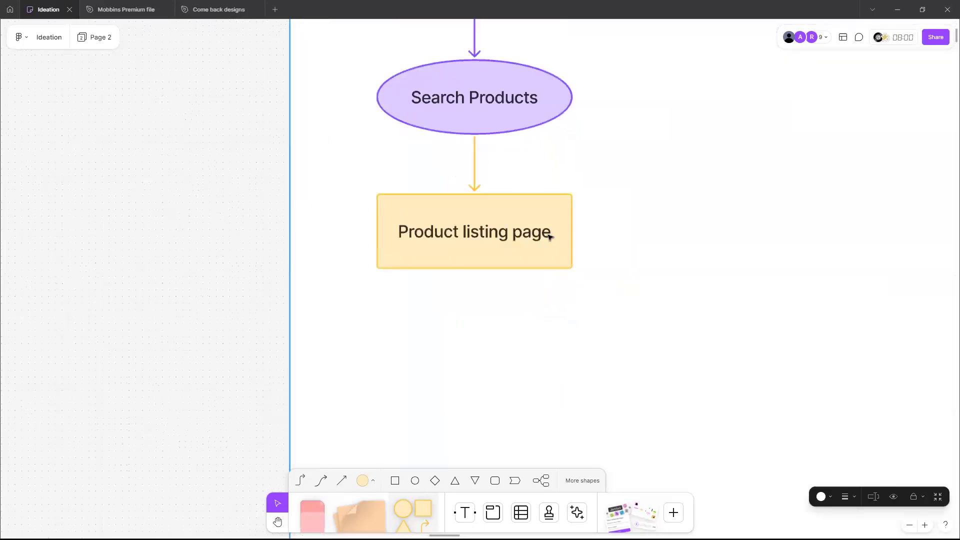
# - Move the whole flow, from "Home page" to "Product listing page", to the right within the "E-commerce website" section
pyautogui.scroll(-1, 548, 235)
pyautogui.scroll(-4, 497, 214)
pyautogui.moveTo(350, 70); pyautogui.dragTo(507, 327)
pyautogui.moveTo(435, 255); pyautogui.dragTo(691, 260)
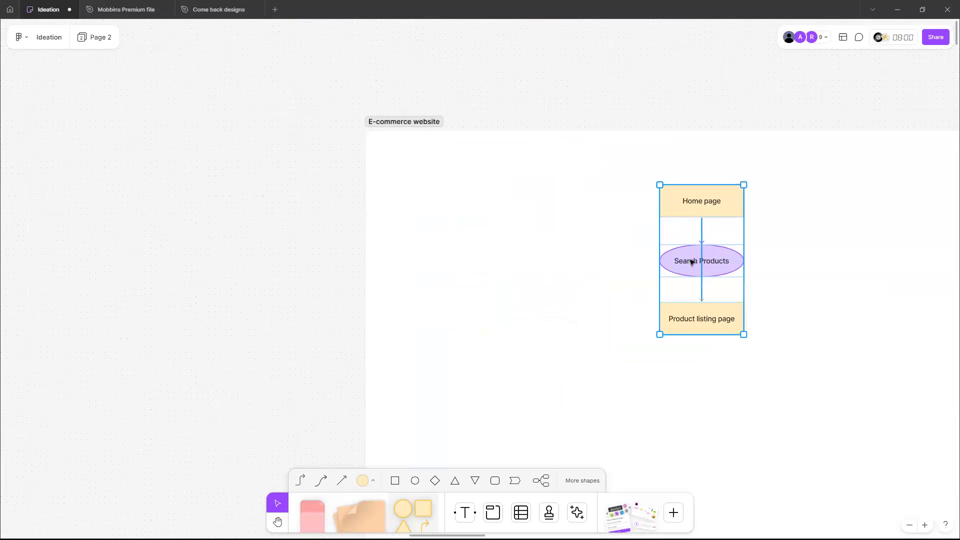
pyautogui.hscroll(2, 690, 260)
pyautogui.scroll(1, 690, 260)
pyautogui.scroll(2, 691, 262)
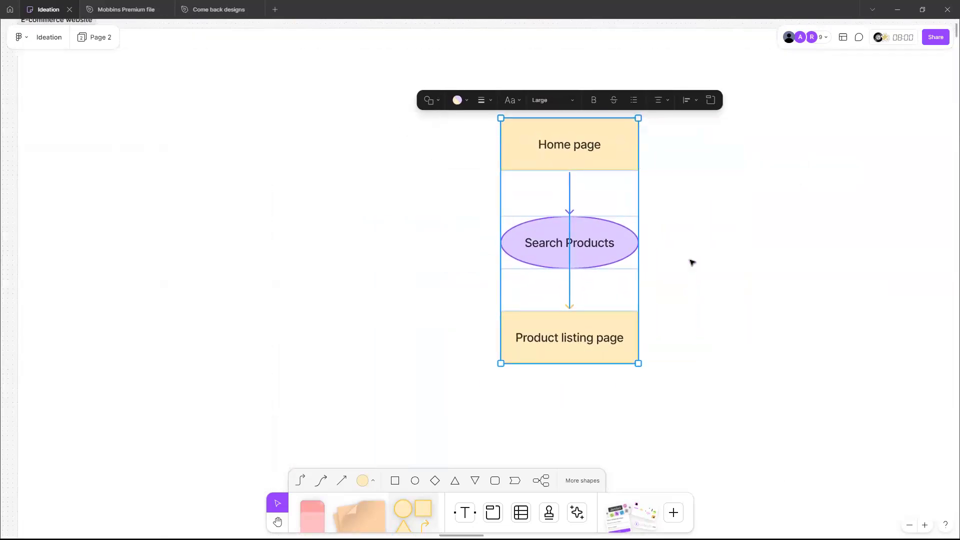
pyautogui.scroll(-1, 692, 262)
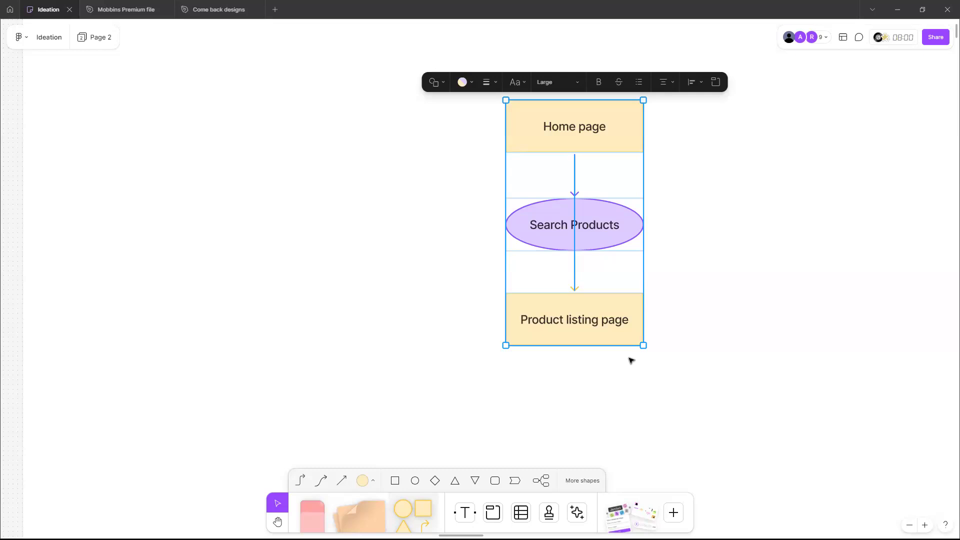
pyautogui.scroll(-2, 604, 274)
pyautogui.press('Escape')
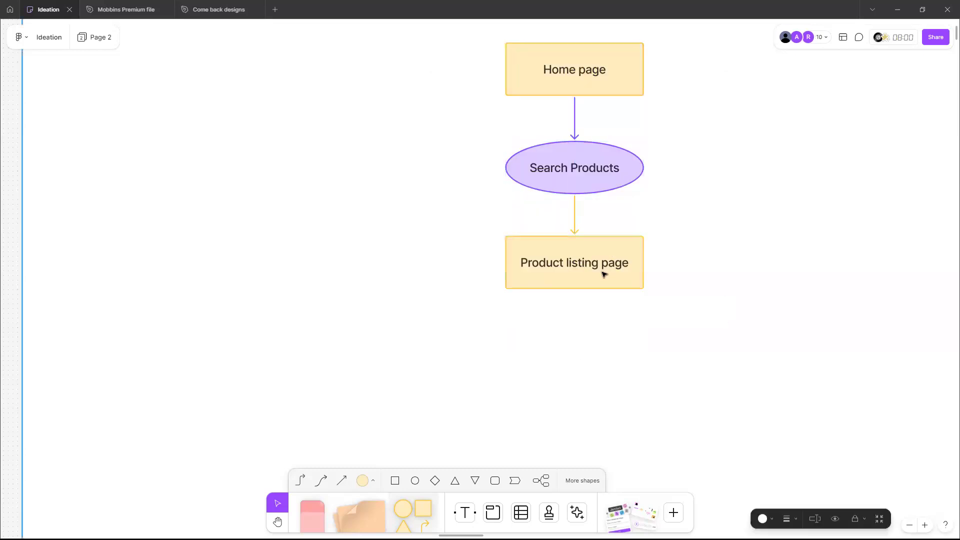
pyautogui.click(497, 265)
pyautogui.moveTo(496, 263); pyautogui.dragTo(436, 286)
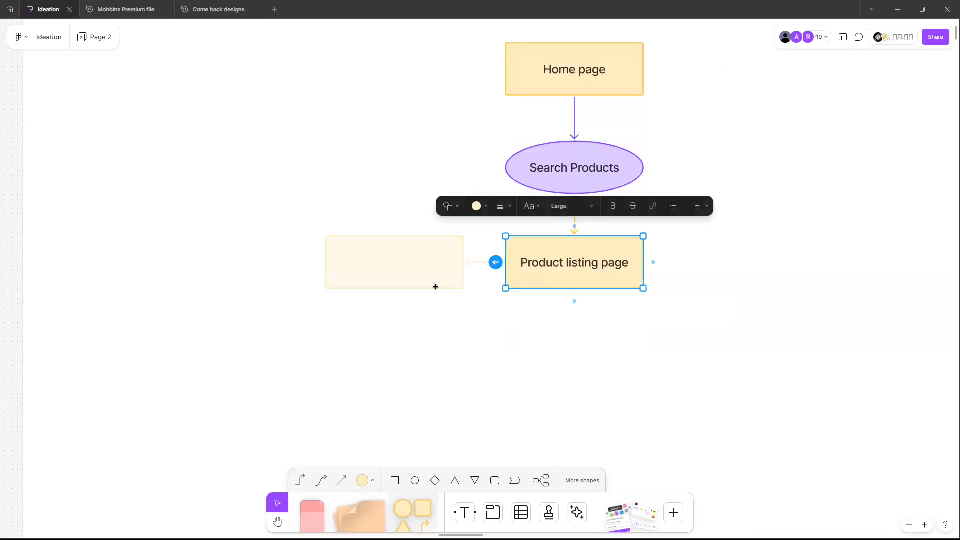
pyautogui.moveTo(425, 330); pyautogui.dragTo(571, 270)
pyautogui.moveTo(468, 294); pyautogui.dragTo(518, 266)
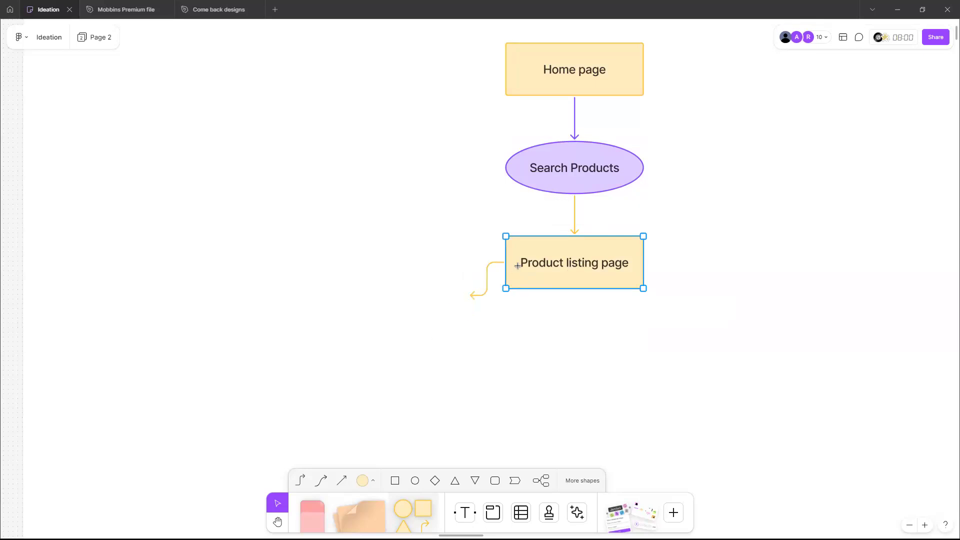
pyautogui.click(602, 261)
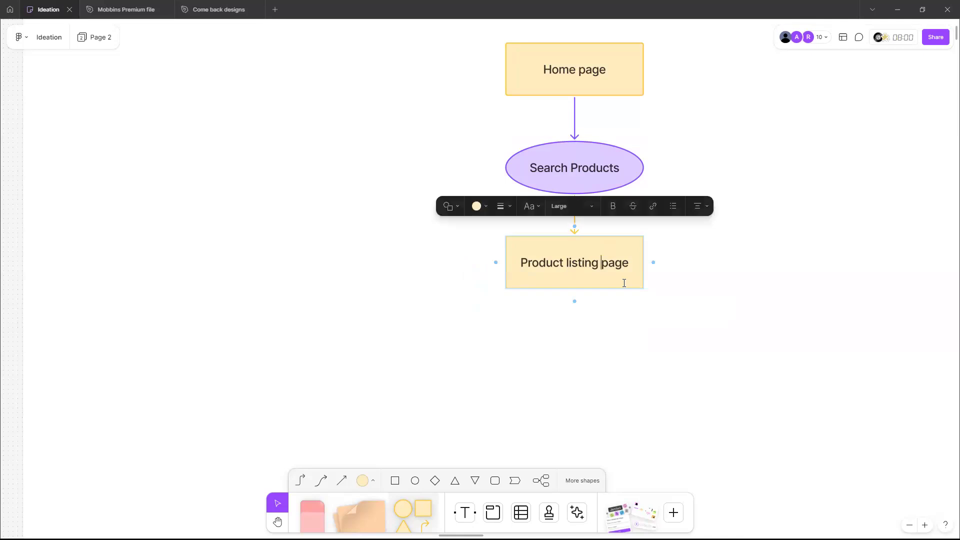
pyautogui.press('Escape')
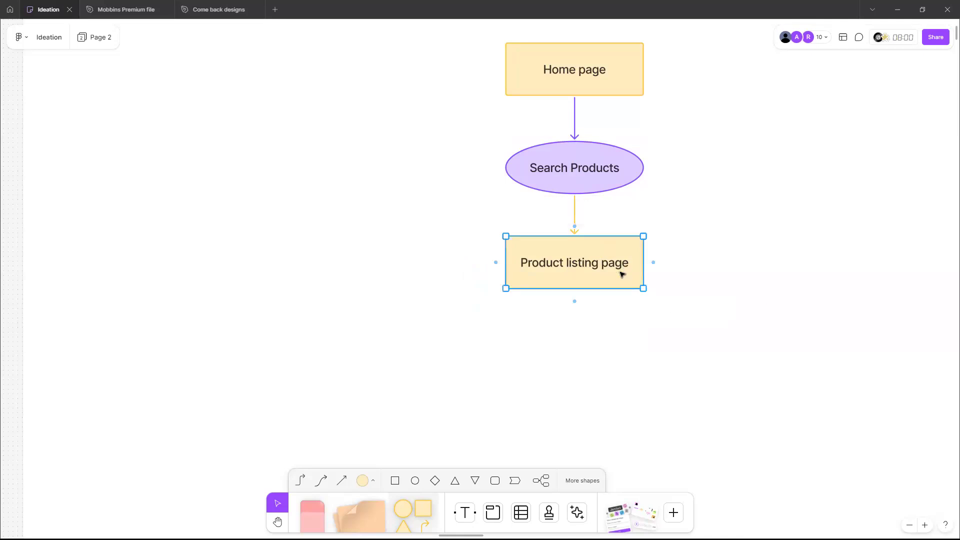
pyautogui.hotkey('ctrl', 'v')
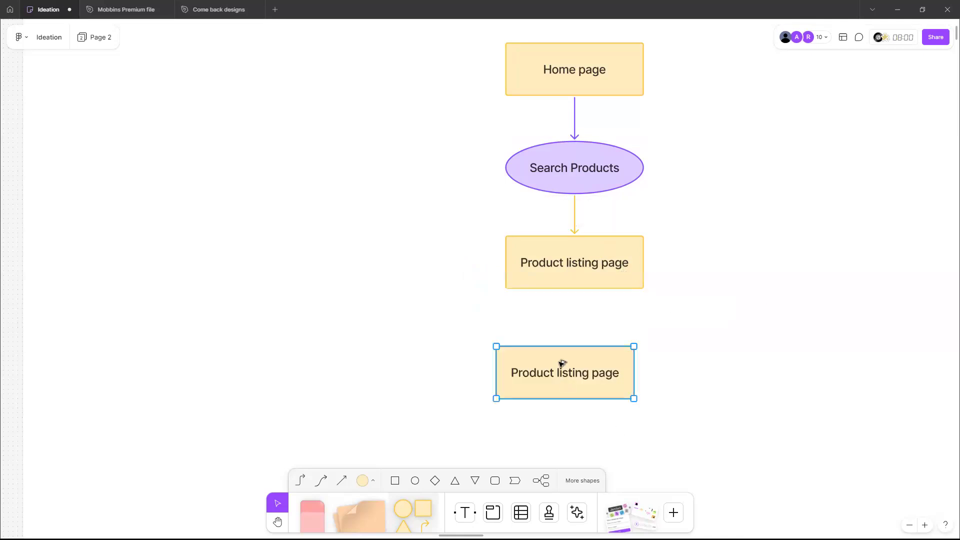
pyautogui.moveTo(573, 365); pyautogui.dragTo(585, 340)
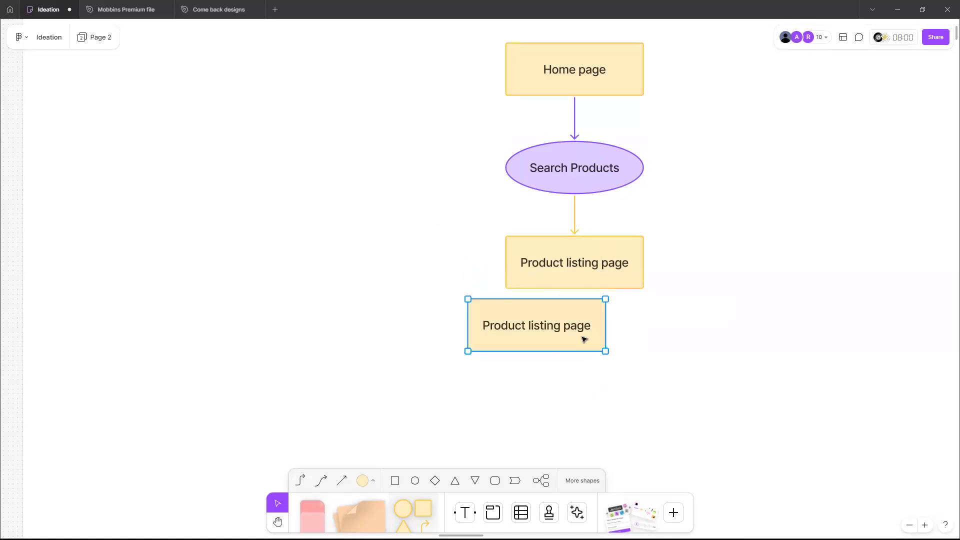
pyautogui.press('Delete')
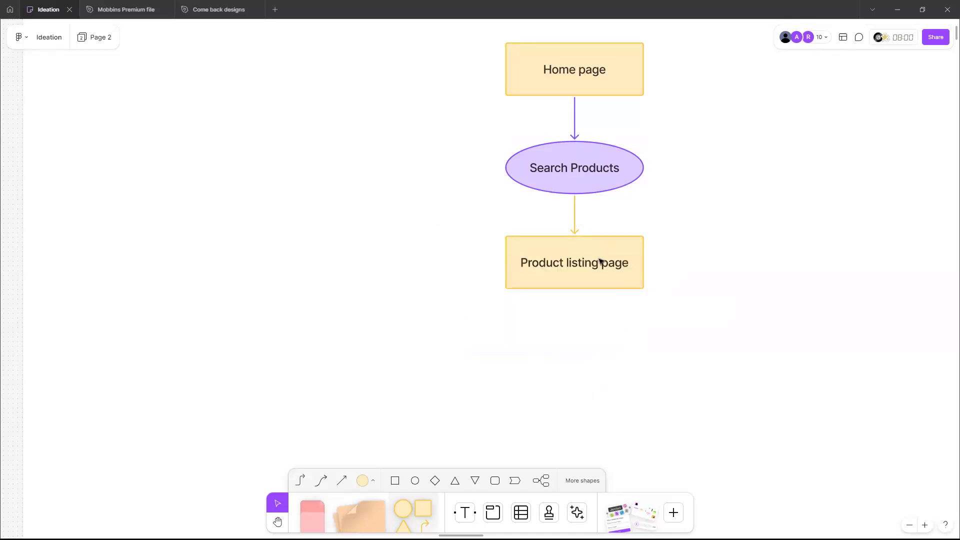
# - Duplicate the "Product listing page" box to its lower left and label the copy "Select size and quantity"
pyautogui.click(602, 270)
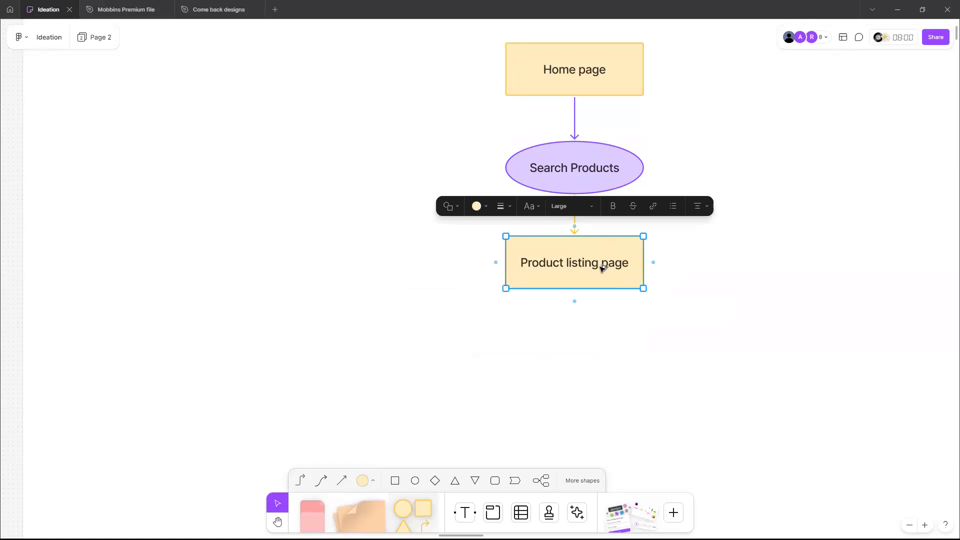
pyautogui.moveTo(602, 269); pyautogui.dragTo(464, 352)
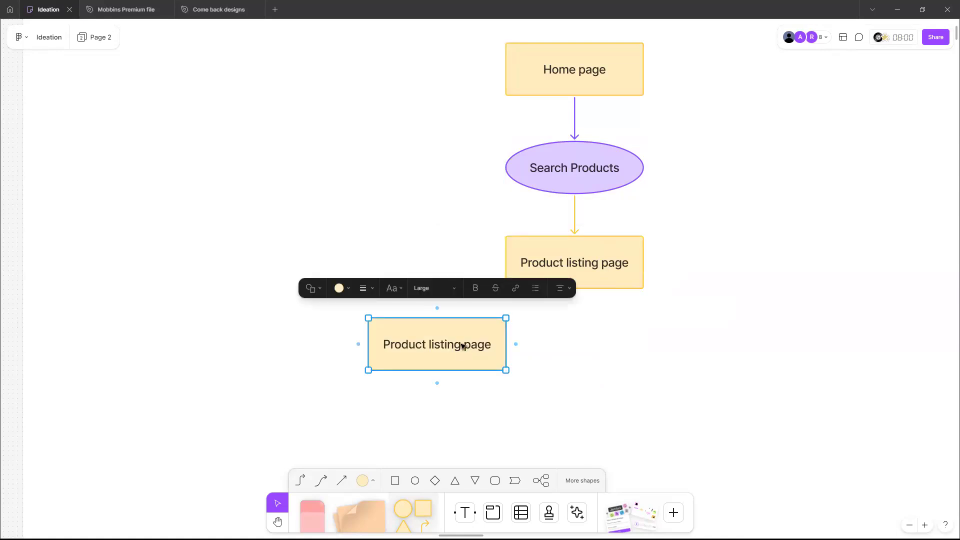
pyautogui.doubleClick(463, 345)
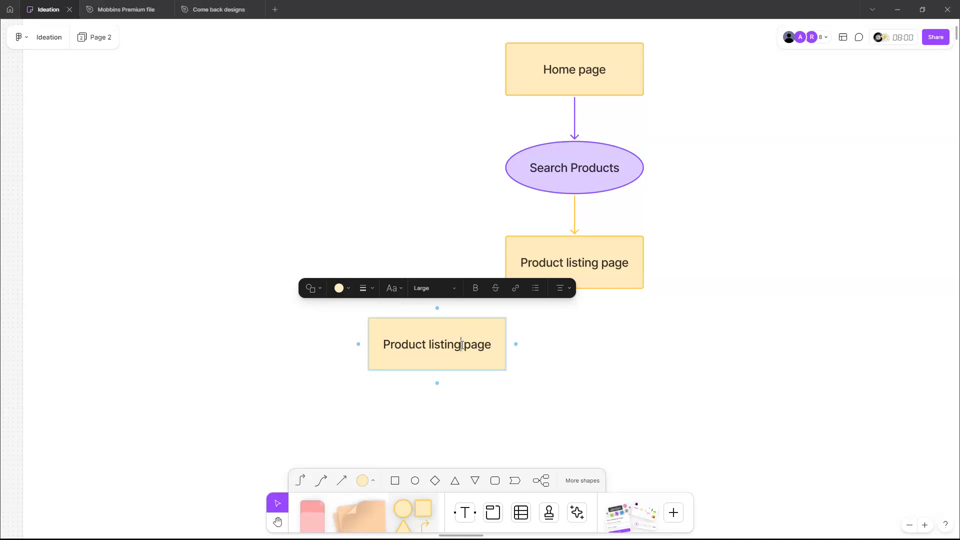
pyautogui.doubleClick(462, 345)
pyautogui.write('Sele')
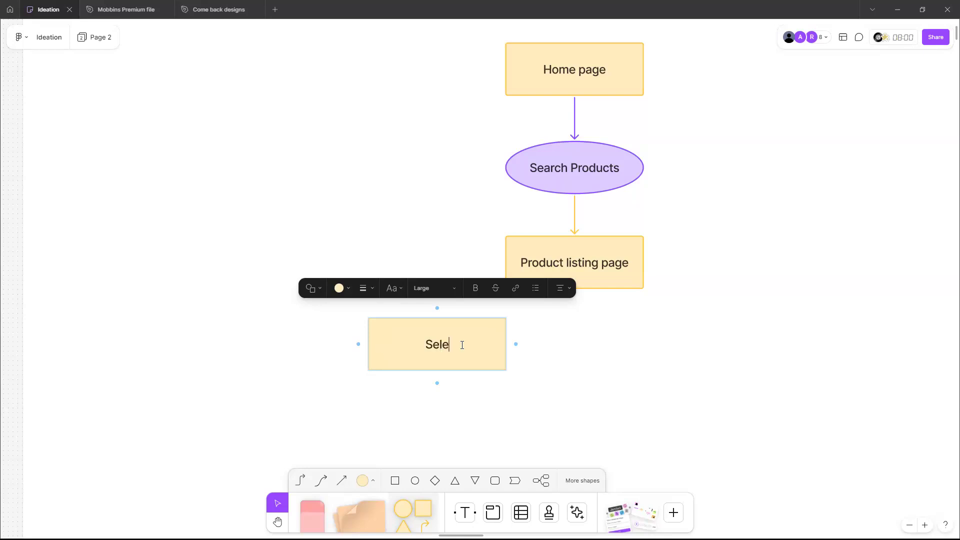
pyautogui.write('ct size and quanit')
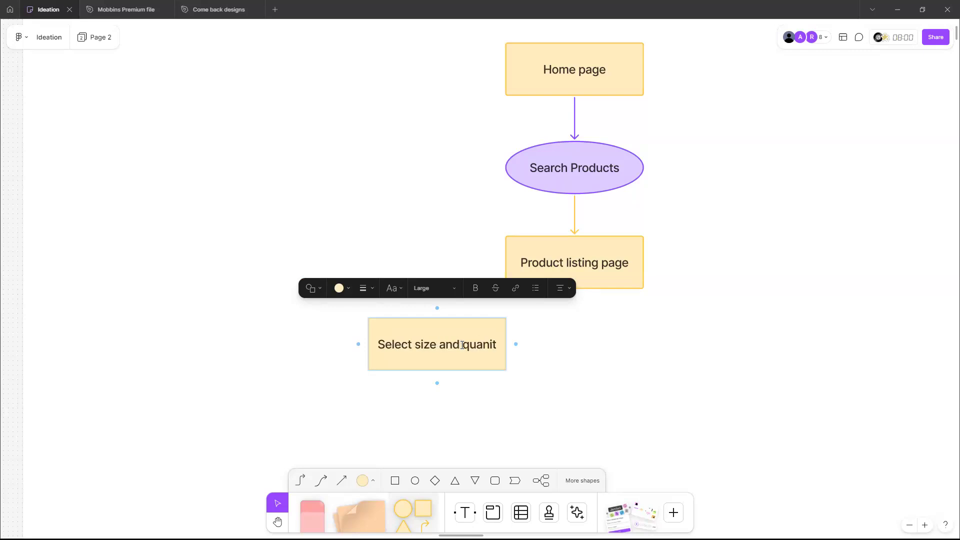
pyautogui.press('BackSpace')
pyautogui.press('BackSpace')
pyautogui.write('tity')
pyautogui.press('Escape')
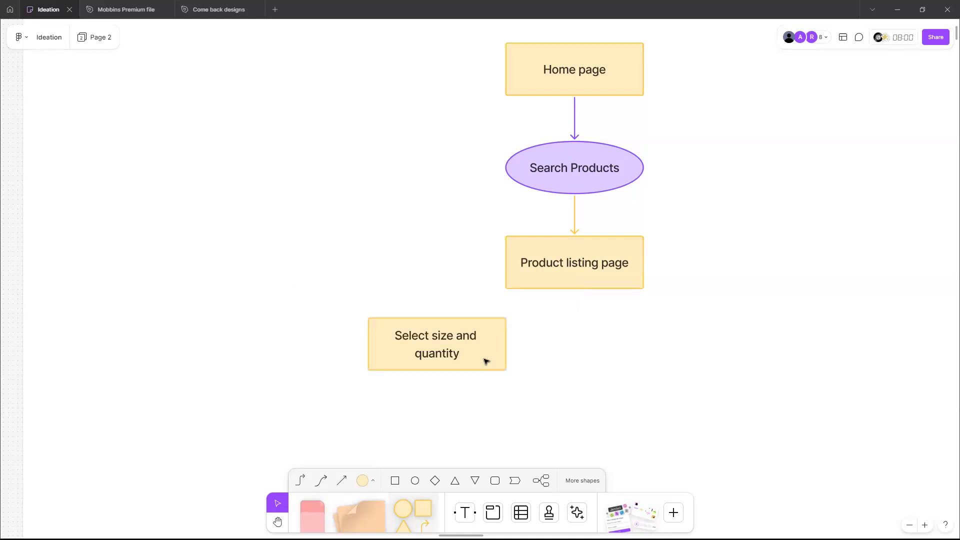
# - Recolour the "Select size and quantity" box light violet
pyautogui.moveTo(438, 309); pyautogui.dragTo(438, 303)
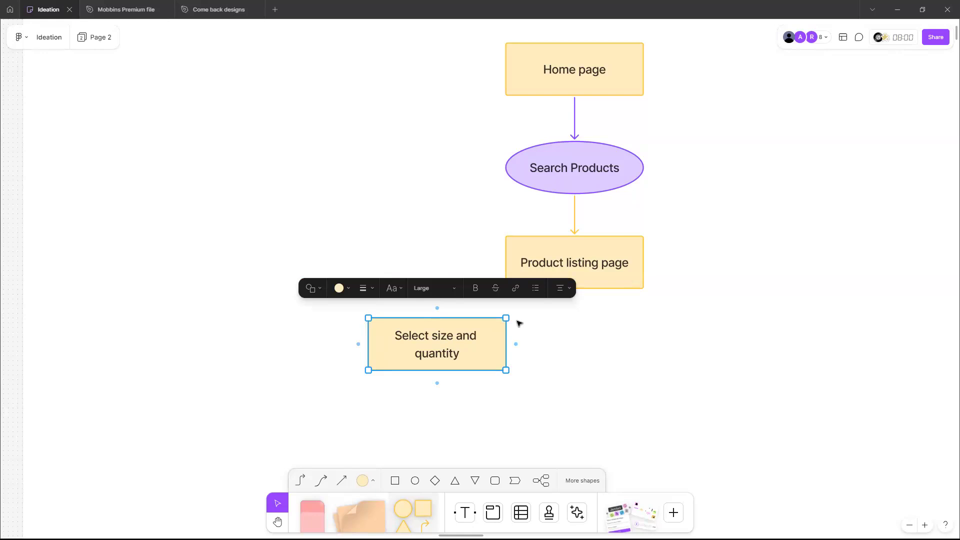
pyautogui.click(346, 289)
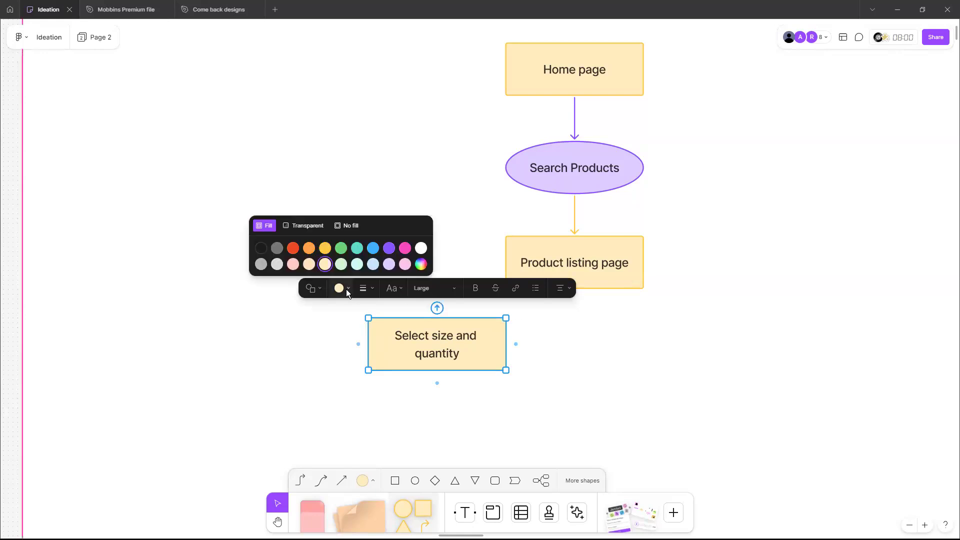
pyautogui.click(390, 265)
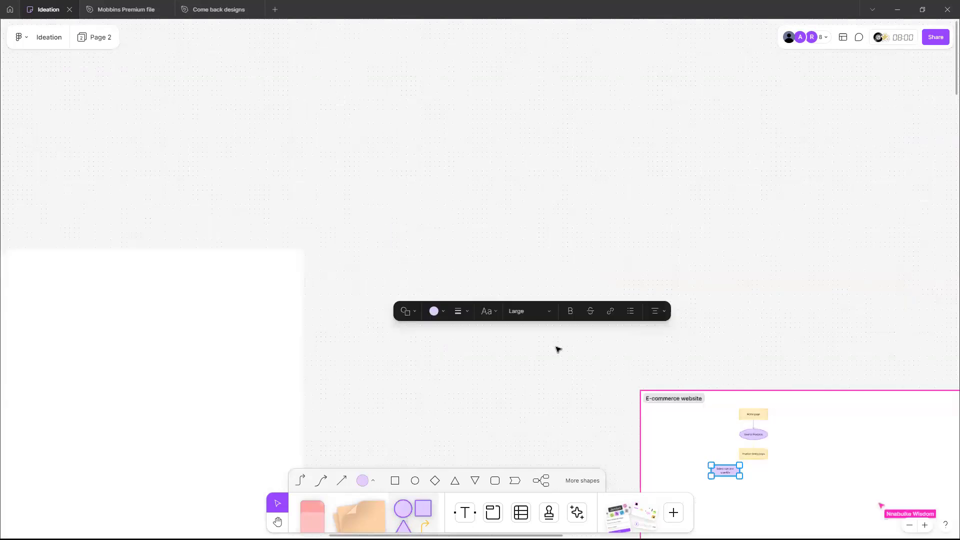
# - Change the shape of the "Select size and quantity" box to an ellipse
pyautogui.scroll(-4, 658, 413)
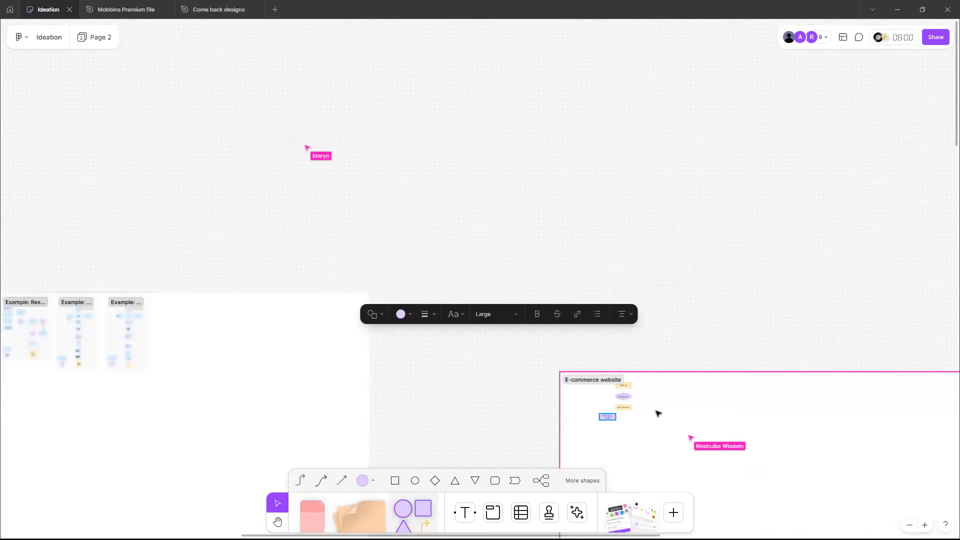
pyautogui.scroll(5, 658, 413)
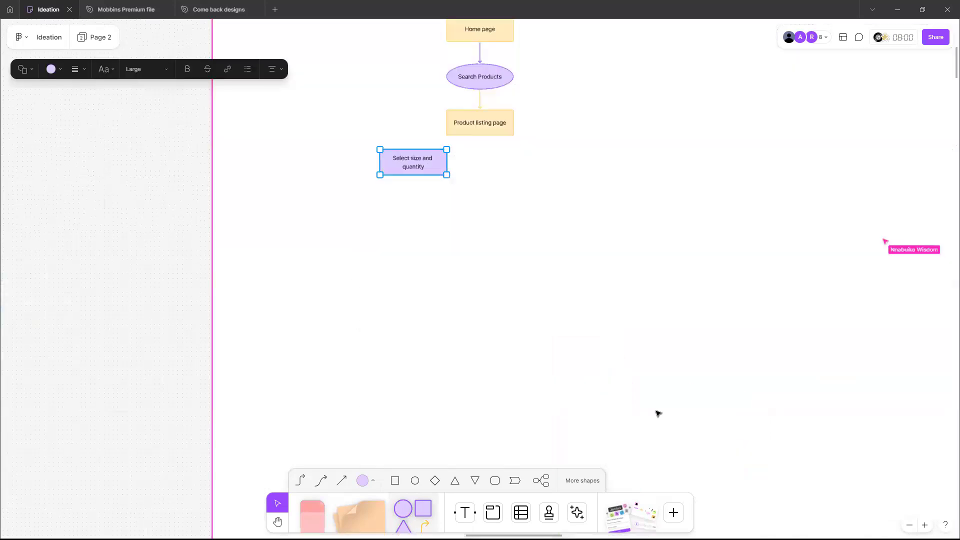
pyautogui.scroll(-5, 658, 414)
pyautogui.scroll(5, 628, 377)
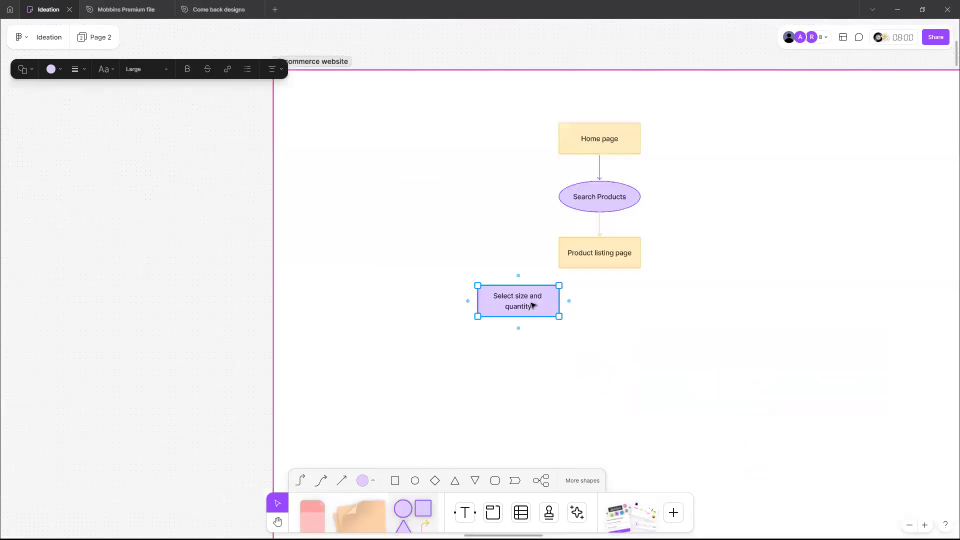
pyautogui.scroll(5, 532, 305)
pyautogui.scroll(2, 576, 315)
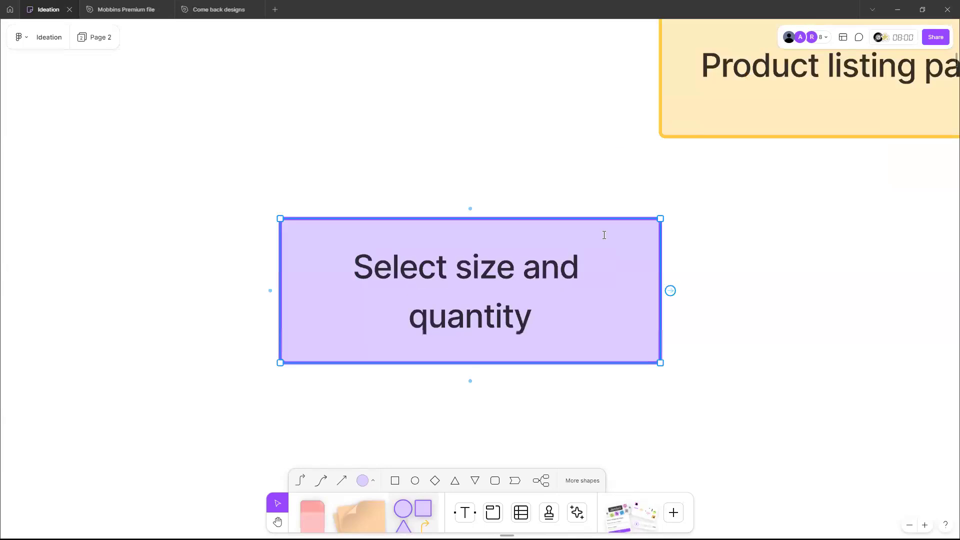
pyautogui.click(688, 277)
pyautogui.scroll(-3, 688, 276)
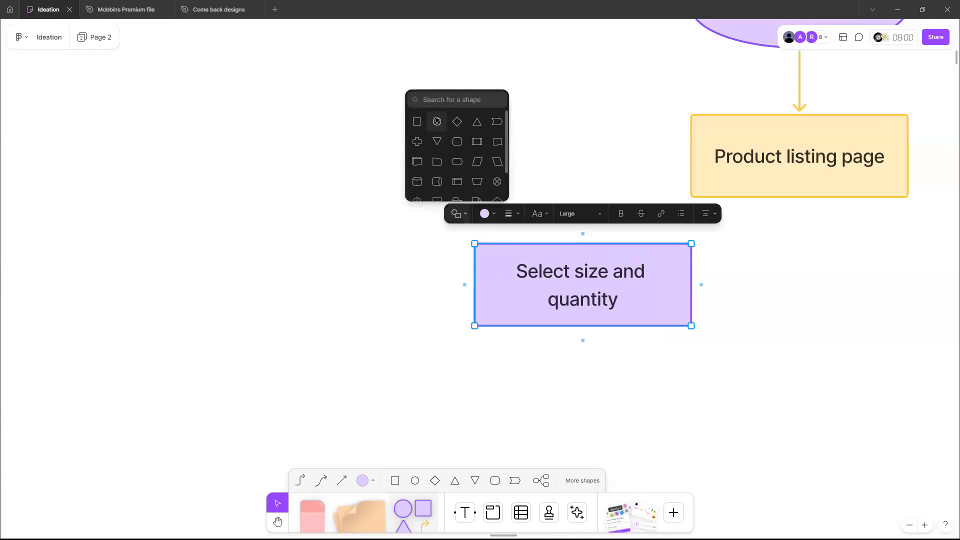
pyautogui.click(437, 121)
pyautogui.click(589, 175)
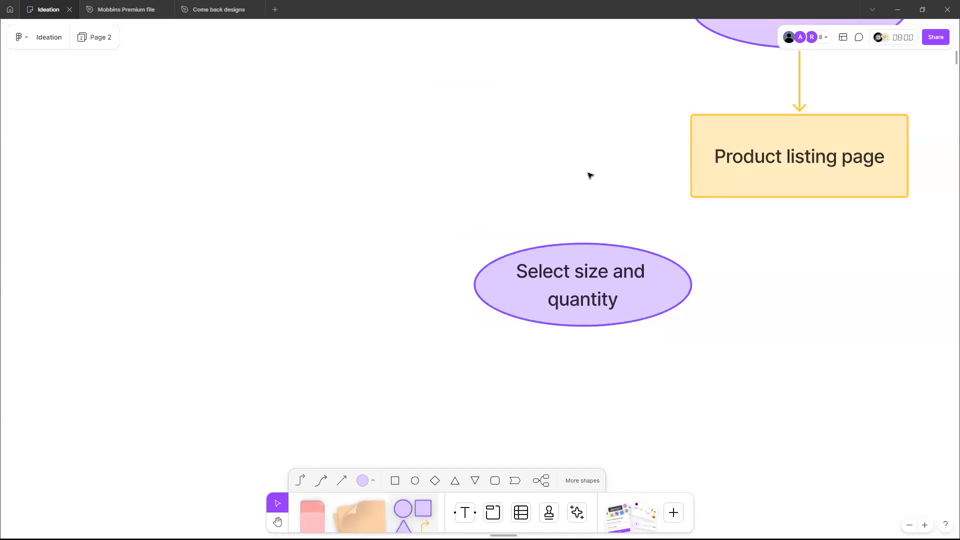
# - Connect the left side of "Product listing page" to the top of the "Select size and quantity" ellipse with an elbow arrow
pyautogui.scroll(-3, 626, 300)
pyautogui.click(615, 309)
pyautogui.moveTo(630, 270); pyautogui.dragTo(692, 233)
pyautogui.click(691, 233)
pyautogui.moveTo(629, 226); pyautogui.dragTo(499, 246)
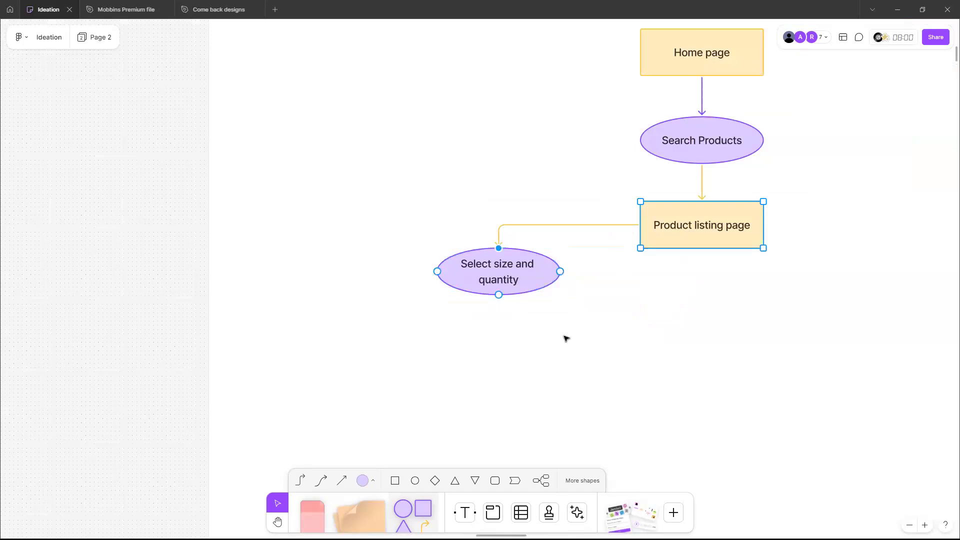
# - Shift the "Select size and quantity" ellipse slightly down to lengthen its incoming arrow
pyautogui.click(524, 292)
pyautogui.click(524, 292)
pyautogui.hotkey('shift', 'Down')
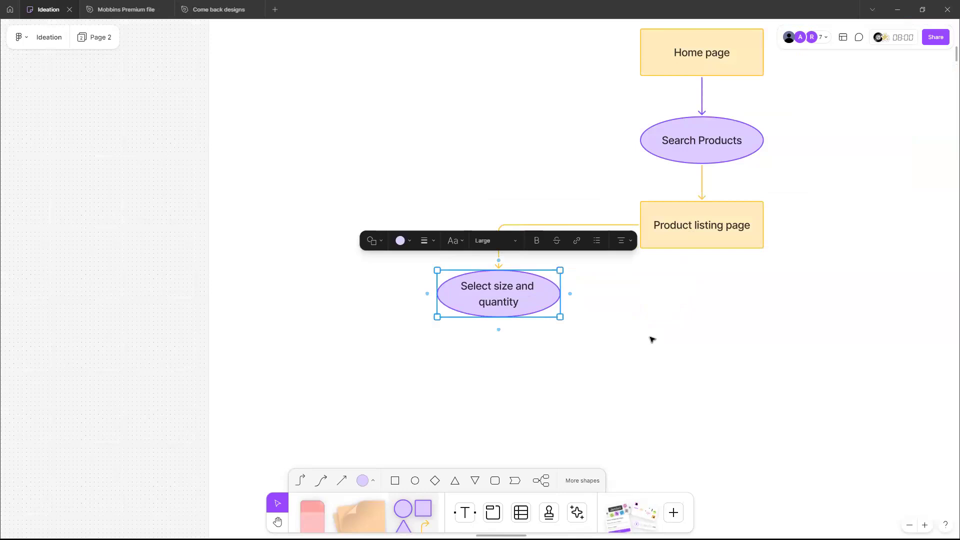
# - Add a connected ellipse directly below "Select size and quantity" and label it "Add to cart"
pyautogui.scroll(-2, 652, 339)
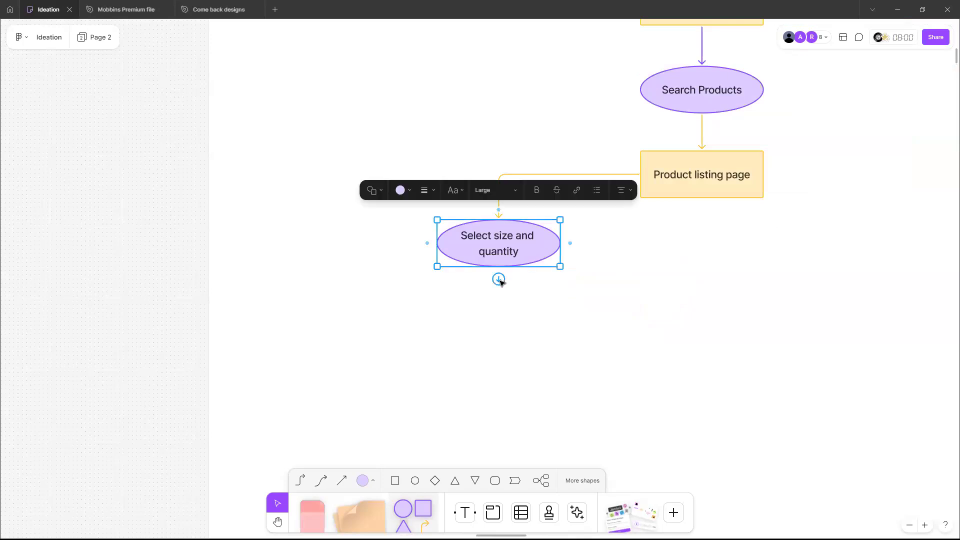
pyautogui.moveTo(500, 281)
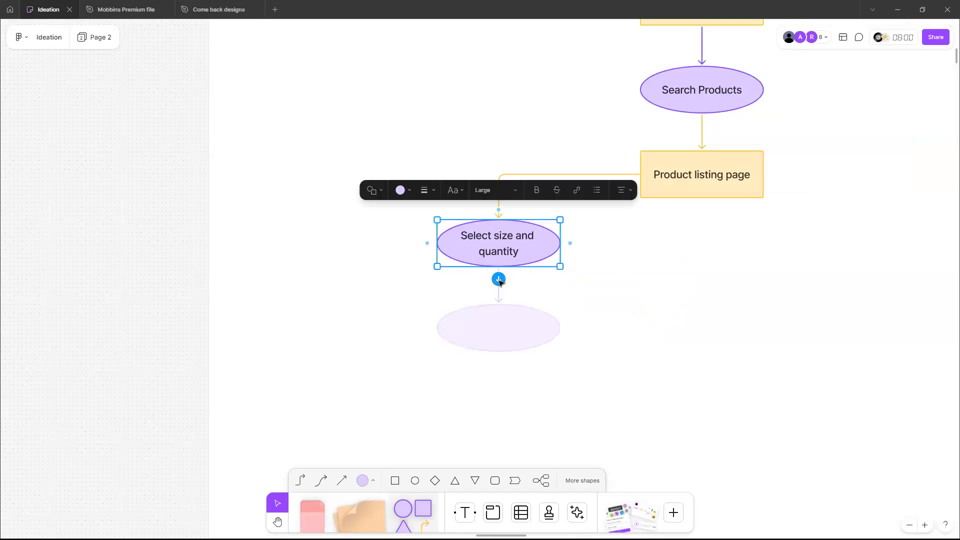
pyautogui.click(504, 334)
pyautogui.write('Add to cart')
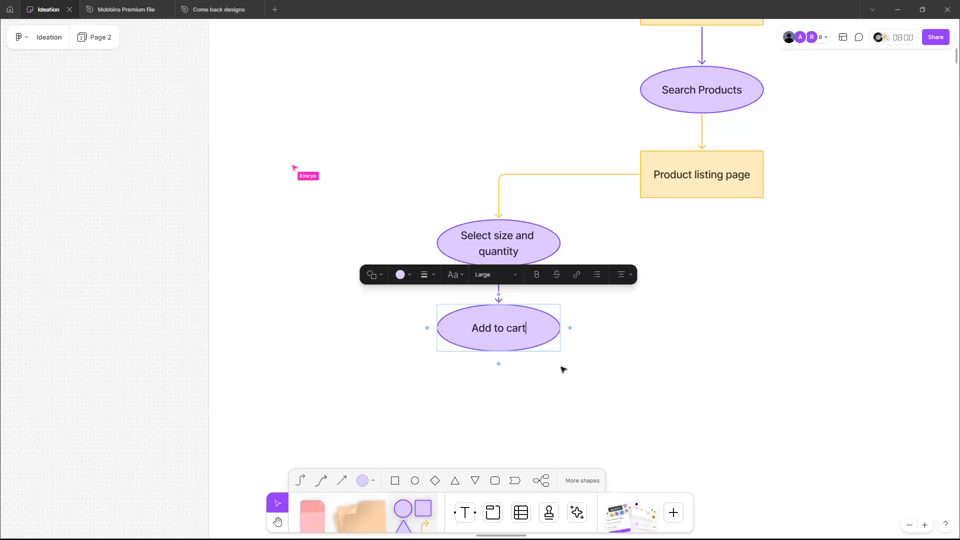
pyautogui.click(561, 381)
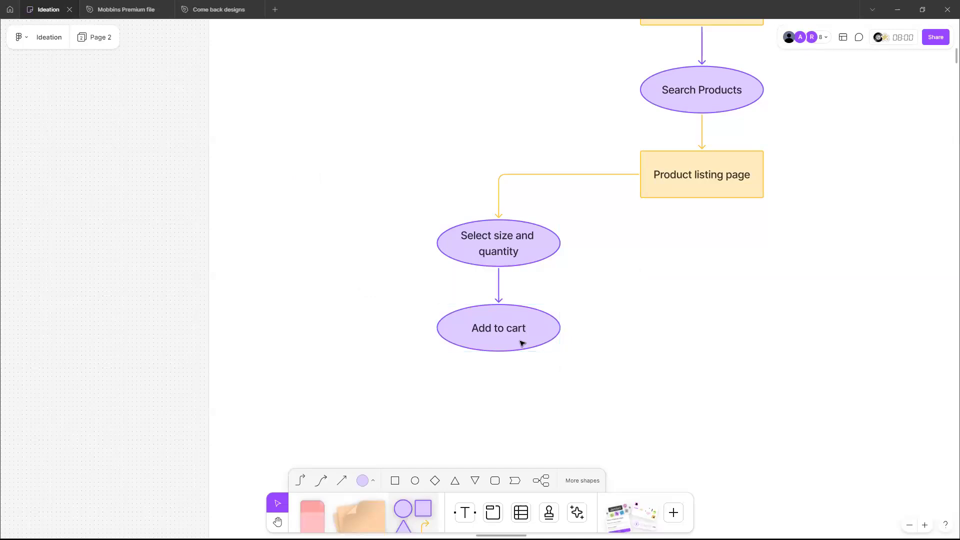
# - Add a connected light yellow rectangle directly below the "Add to cart" ellipse and label it "Cart page"
pyautogui.click(502, 316)
pyautogui.scroll(-1, 502, 315)
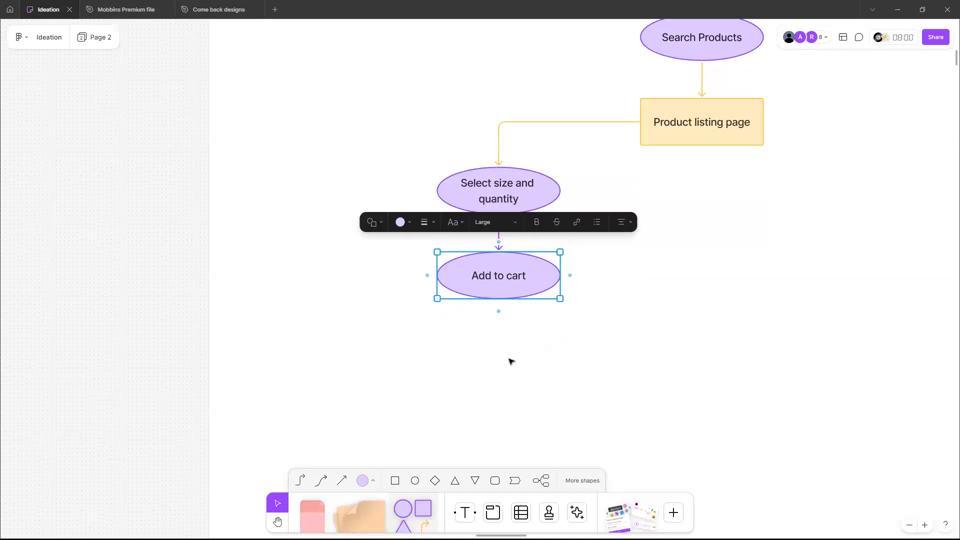
pyautogui.click(499, 311)
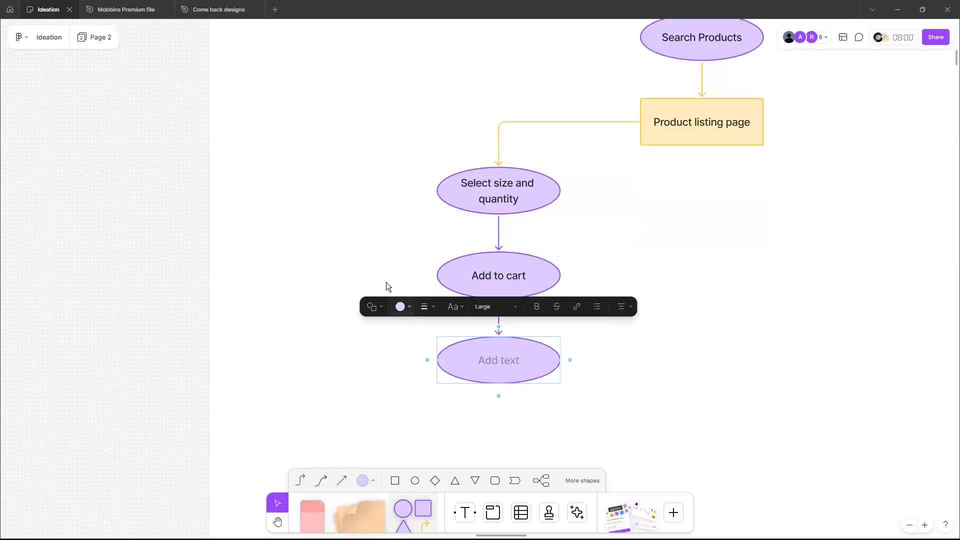
pyautogui.click(400, 306)
pyautogui.click(371, 281)
pyautogui.click(372, 306)
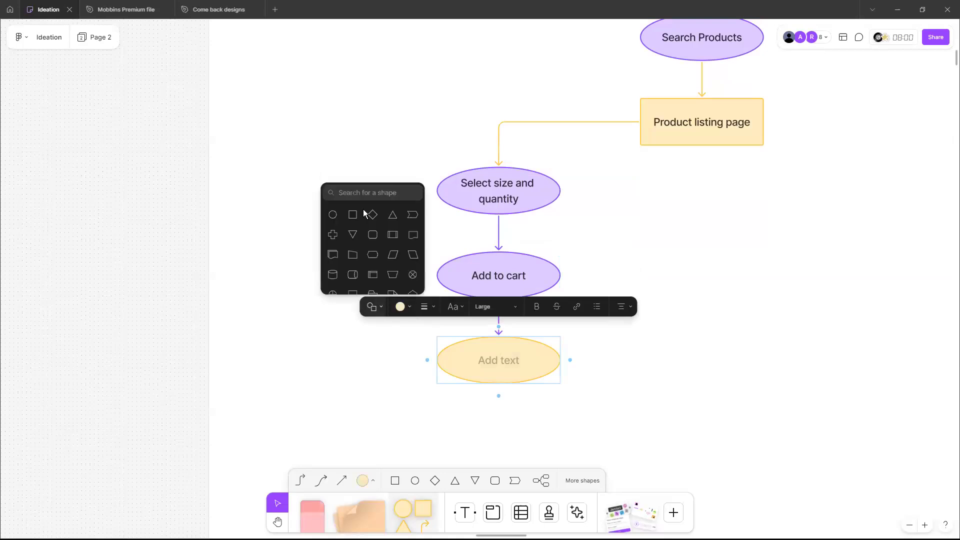
pyautogui.click(352, 214)
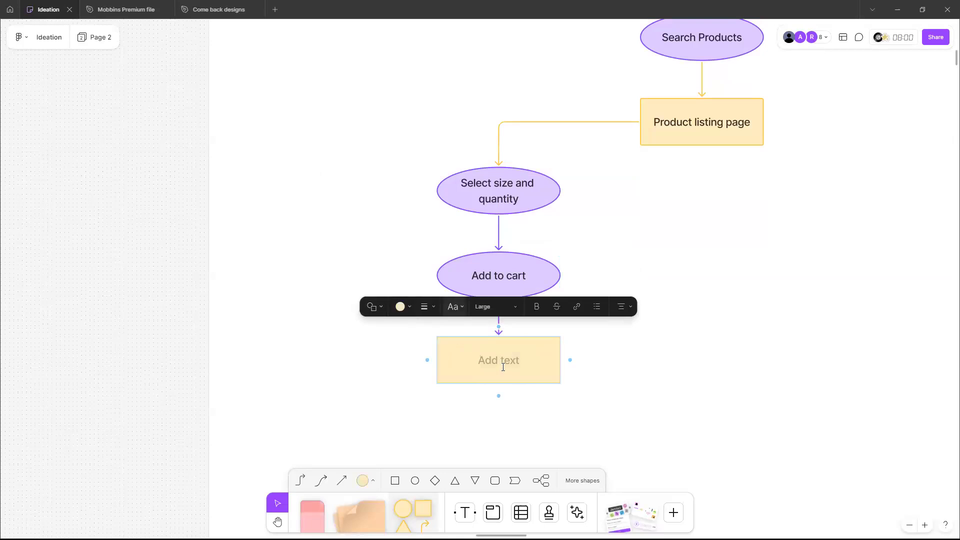
pyautogui.write('Cart page')
pyautogui.click(589, 396)
pyautogui.scroll(-2, 589, 396)
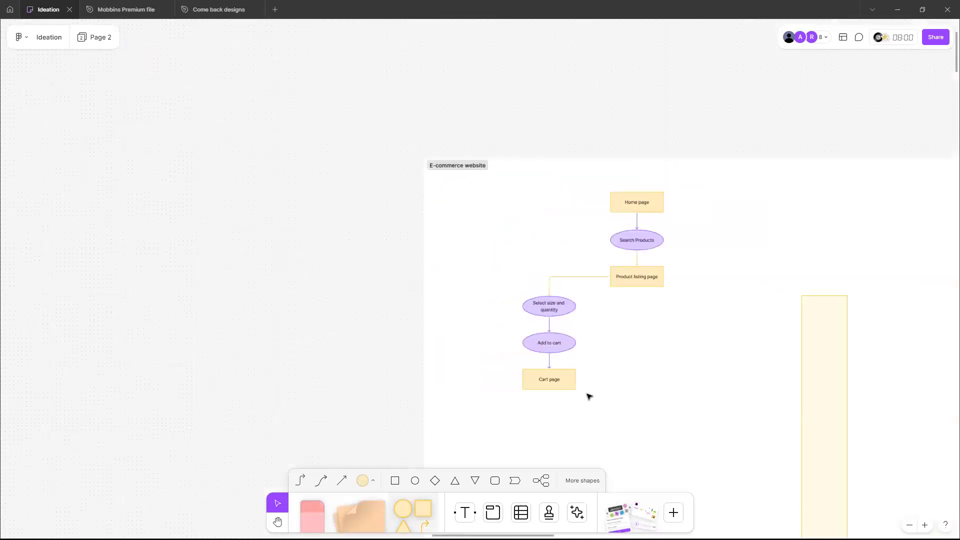
pyautogui.scroll(1, 564, 365)
pyautogui.scroll(-5, 549, 356)
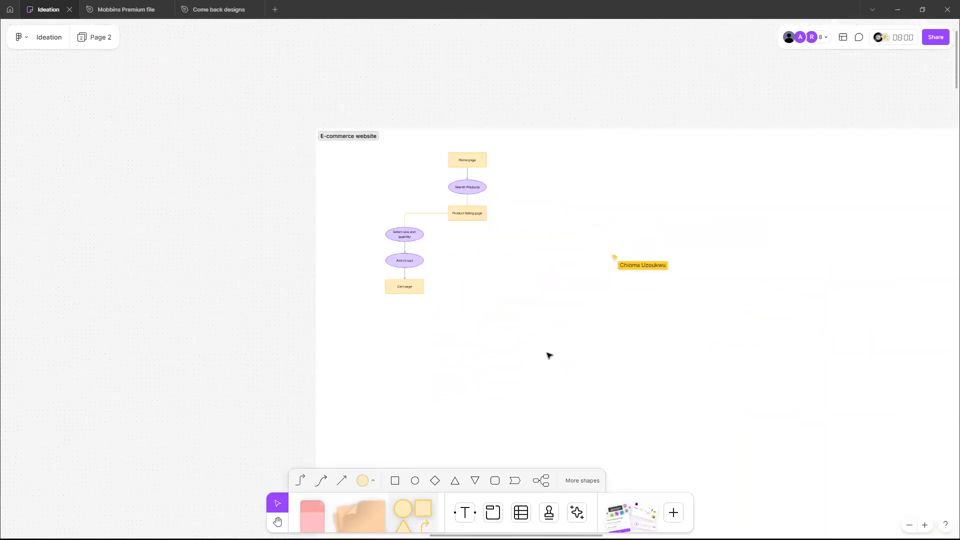
pyautogui.hscroll(3, 549, 355)
pyautogui.scroll(3, 549, 356)
pyautogui.scroll(-4, 549, 356)
pyautogui.hscroll(1, 702, 355)
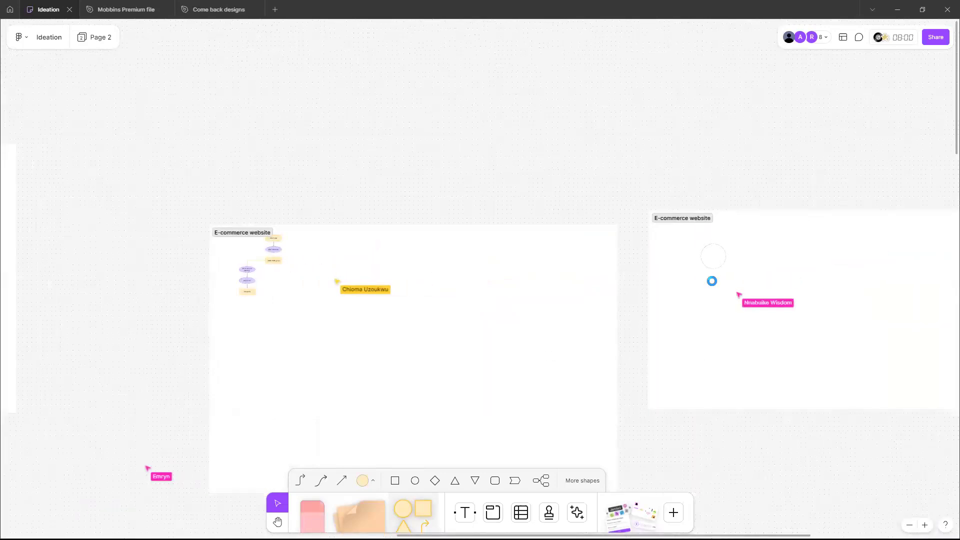
# - Examine the flowchart in the E-commerce website section, from Home page down to Cart page
pyautogui.scroll(6, 714, 283)
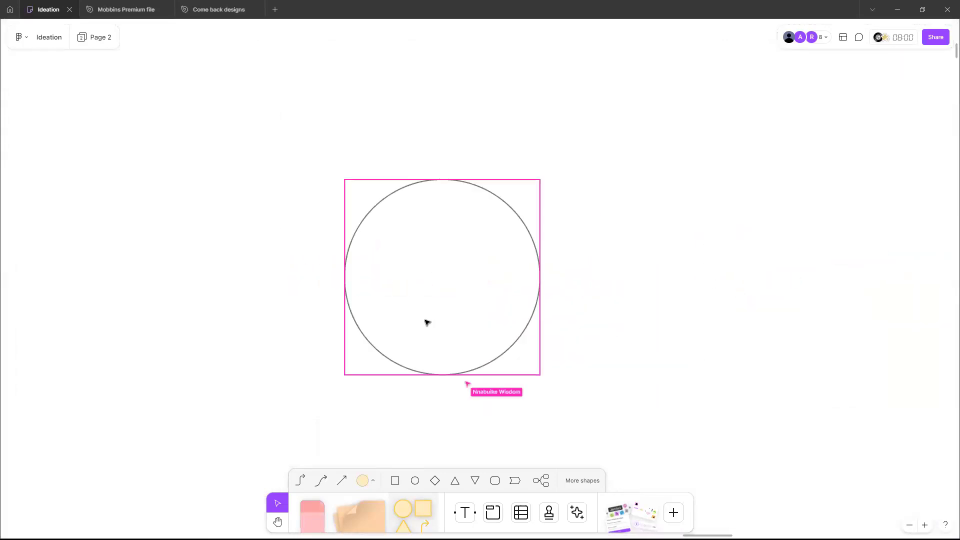
pyautogui.scroll(-8, 426, 322)
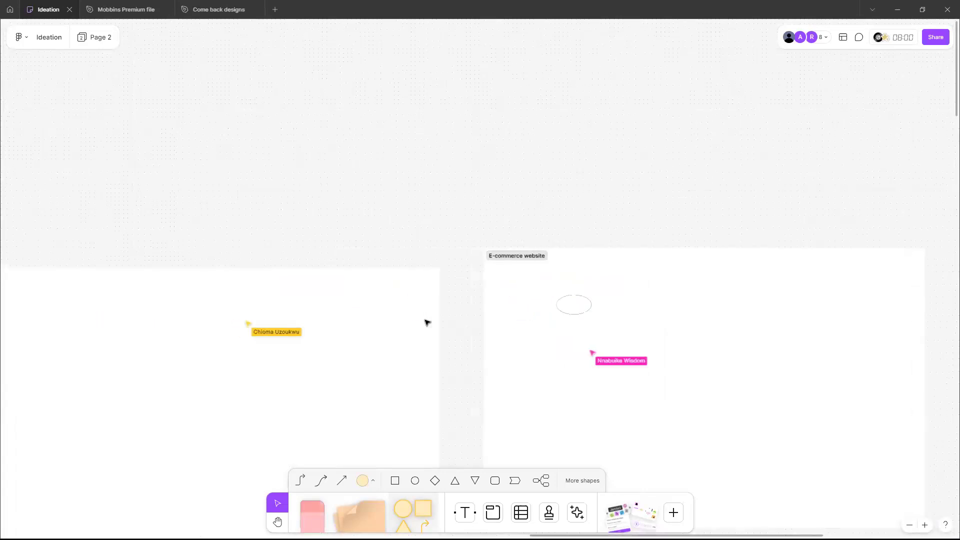
pyautogui.scroll(3, 427, 323)
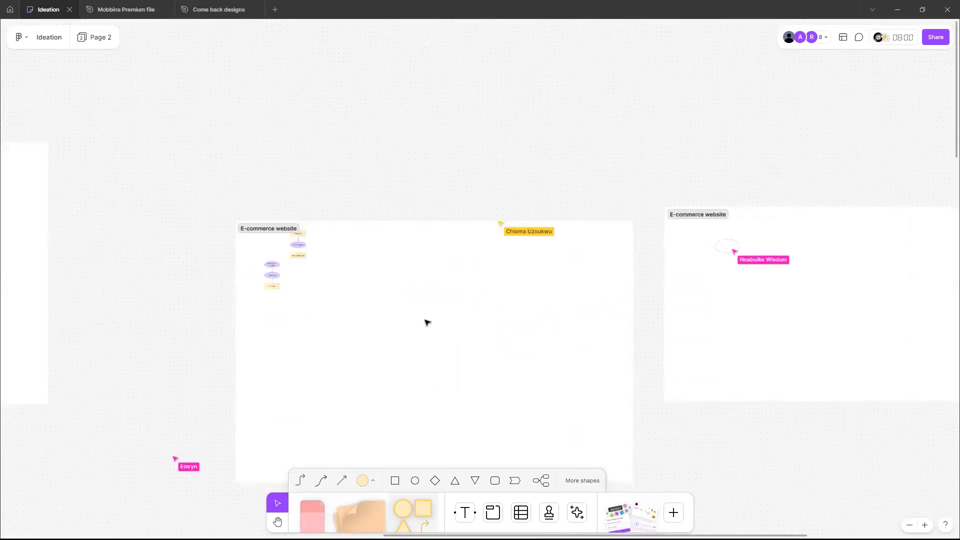
pyautogui.hscroll(-3, 426, 322)
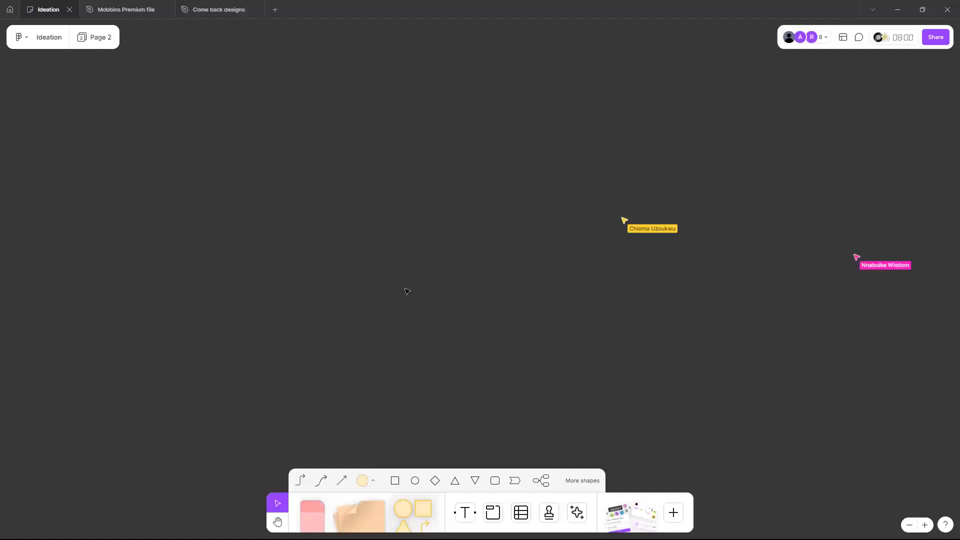
pyautogui.scroll(2, 440, 305)
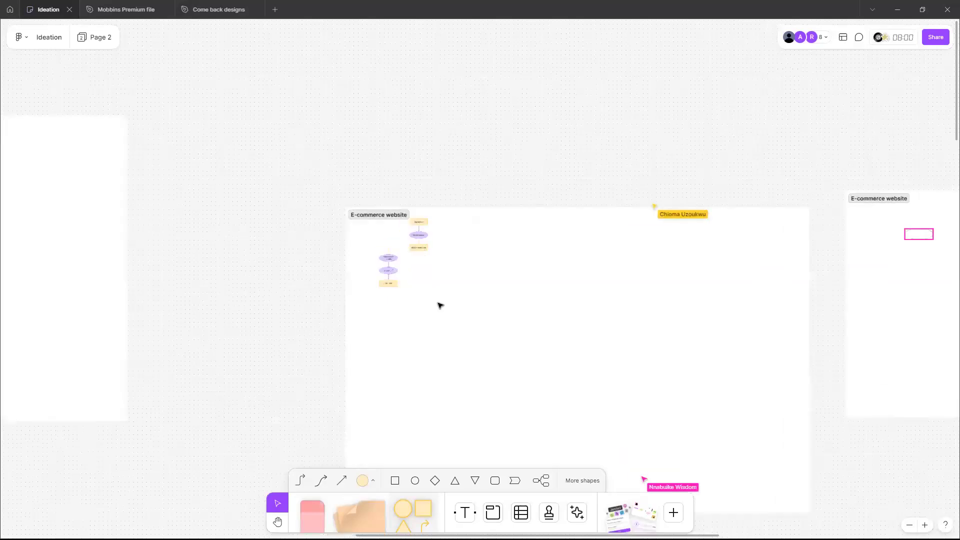
pyautogui.scroll(5, 440, 306)
pyautogui.scroll(2, 434, 340)
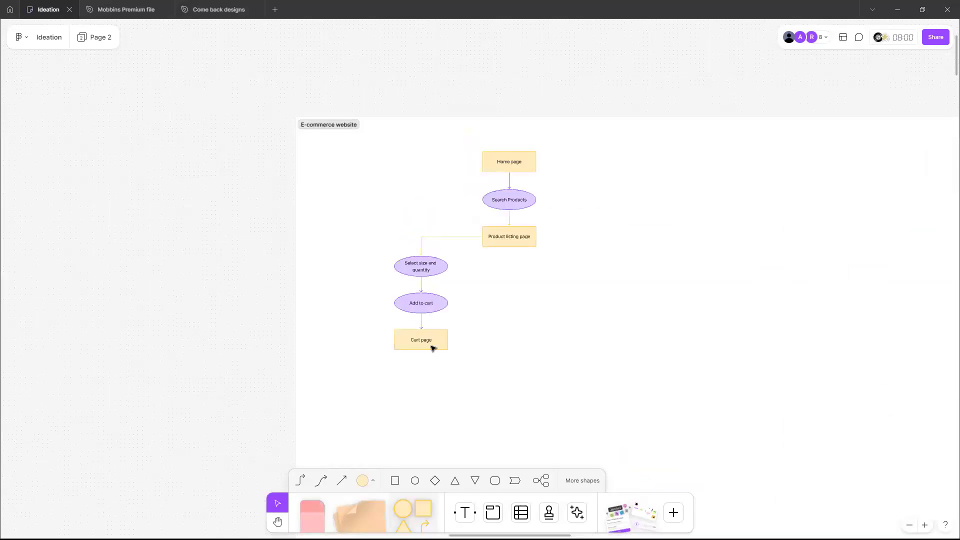
pyautogui.scroll(3, 434, 349)
pyautogui.scroll(-2, 490, 179)
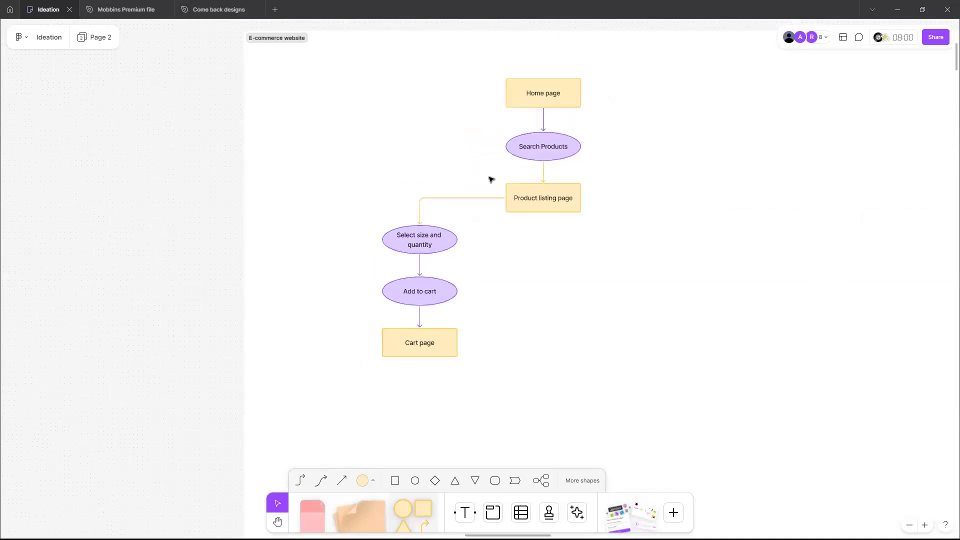
pyautogui.scroll(1, 490, 179)
pyautogui.hscroll(1, 506, 120)
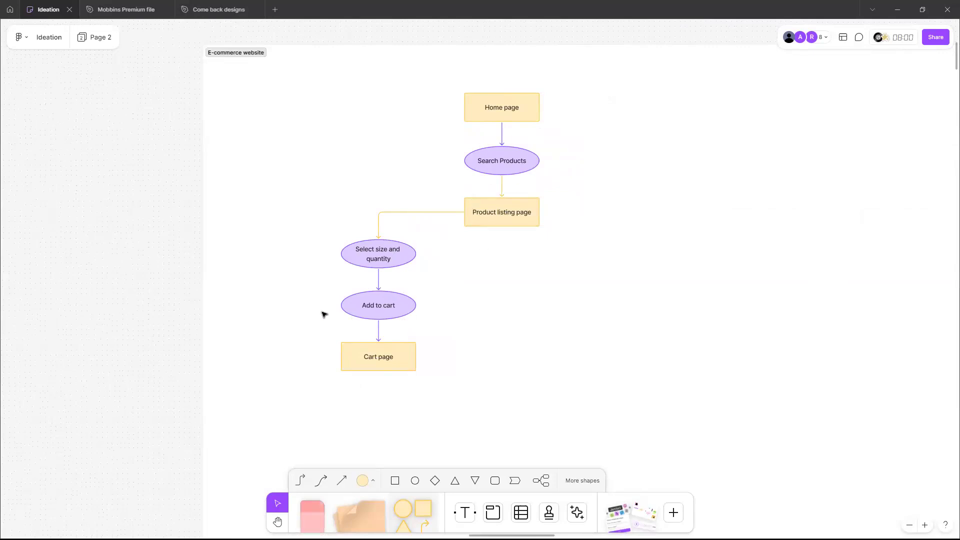
# - Add a connected box directly below the Cart page box and label it "Add/Remove items"
pyautogui.click(402, 369)
pyautogui.scroll(-2, 395, 351)
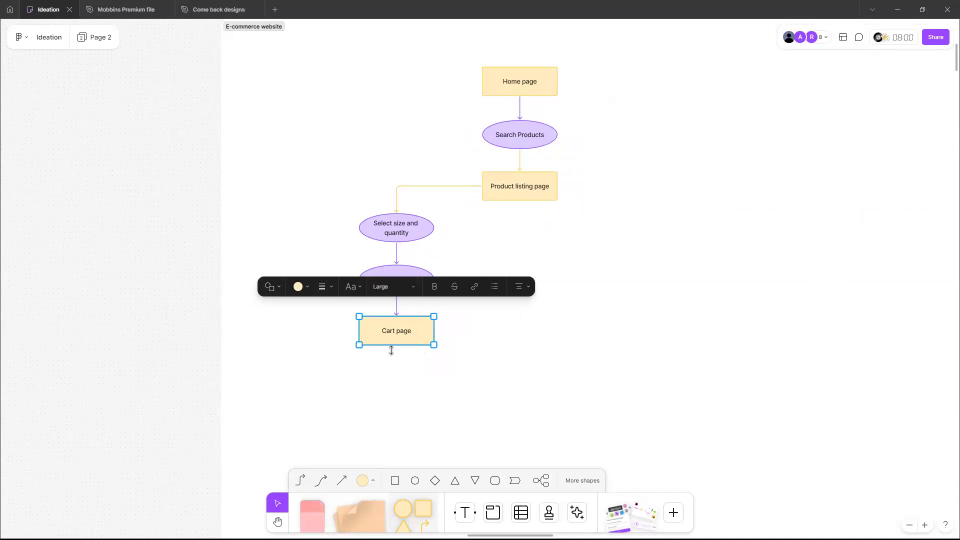
pyautogui.scroll(-1, 419, 356)
pyautogui.scroll(5, 420, 356)
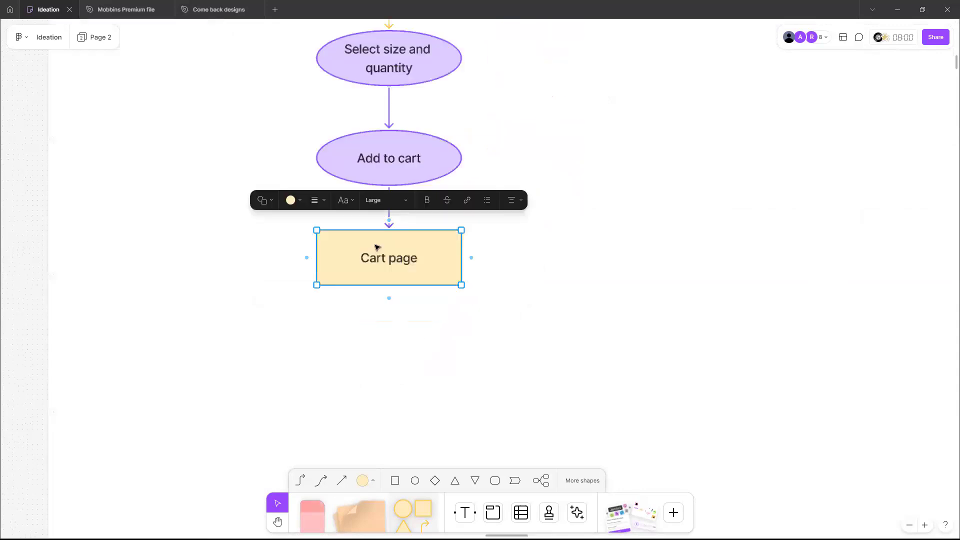
pyautogui.click(389, 298)
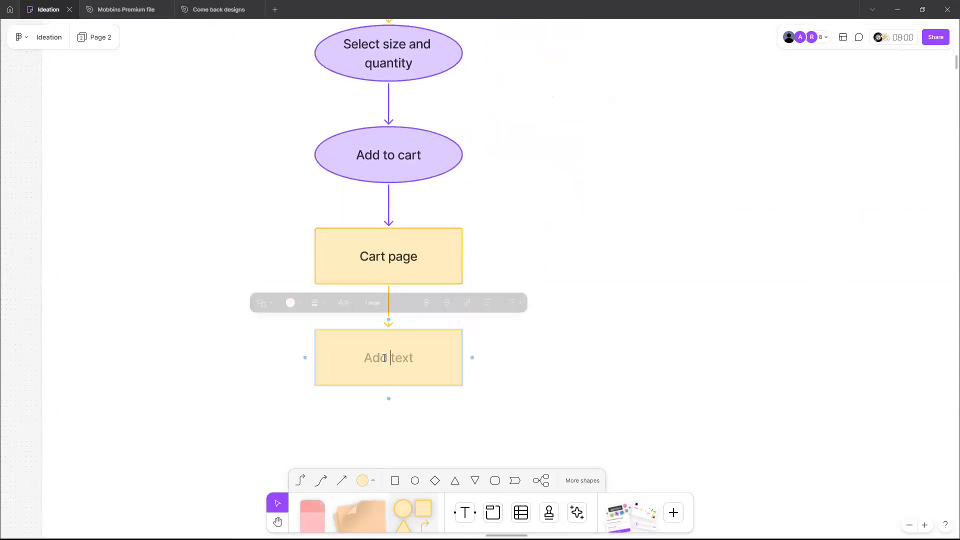
pyautogui.write('Add')
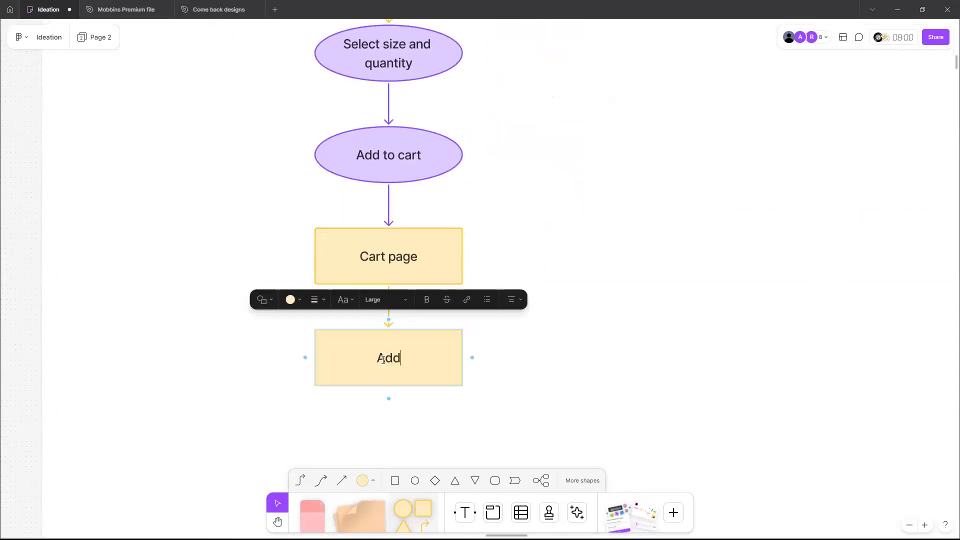
pyautogui.write('/Remove items')
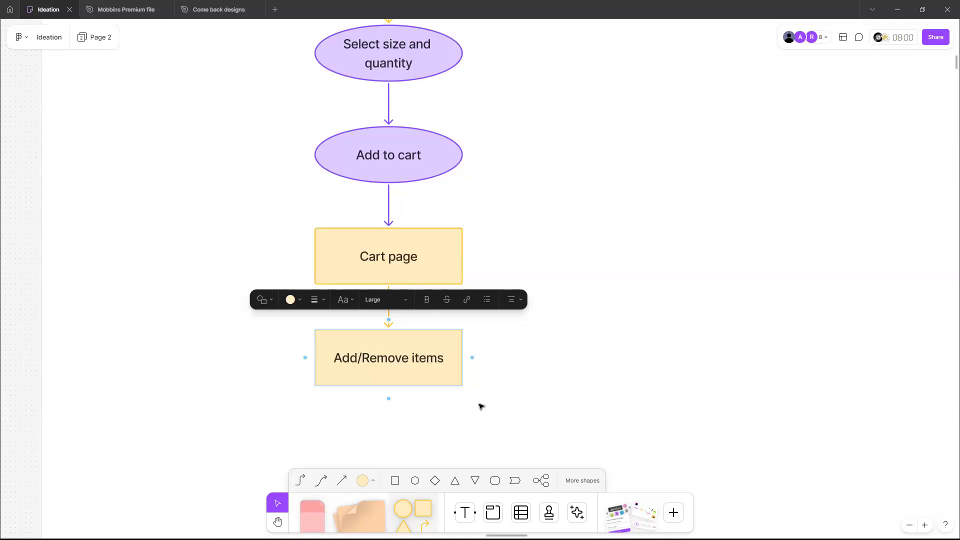
pyautogui.click(465, 401)
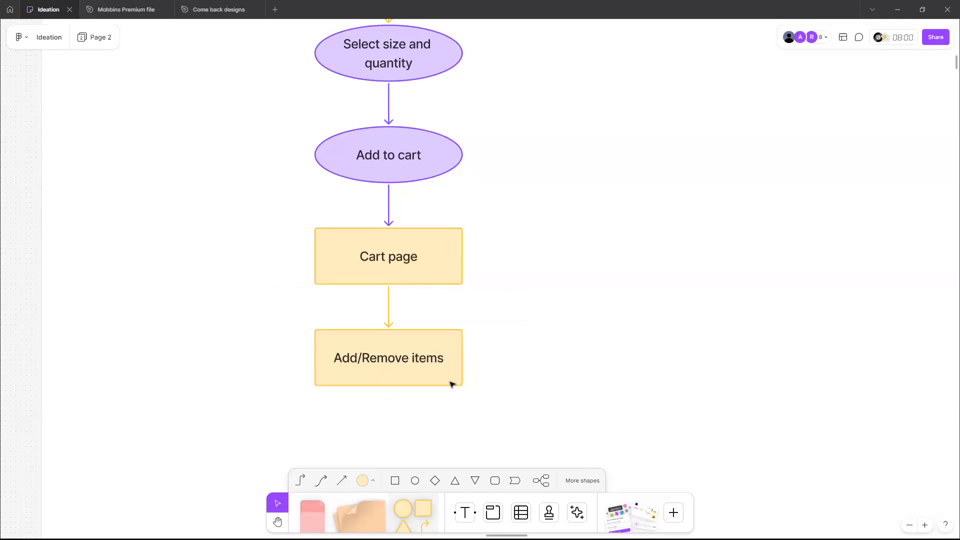
# - Give the Add/Remove items box a light pink fill and change its shape to a diamond
pyautogui.click(422, 343)
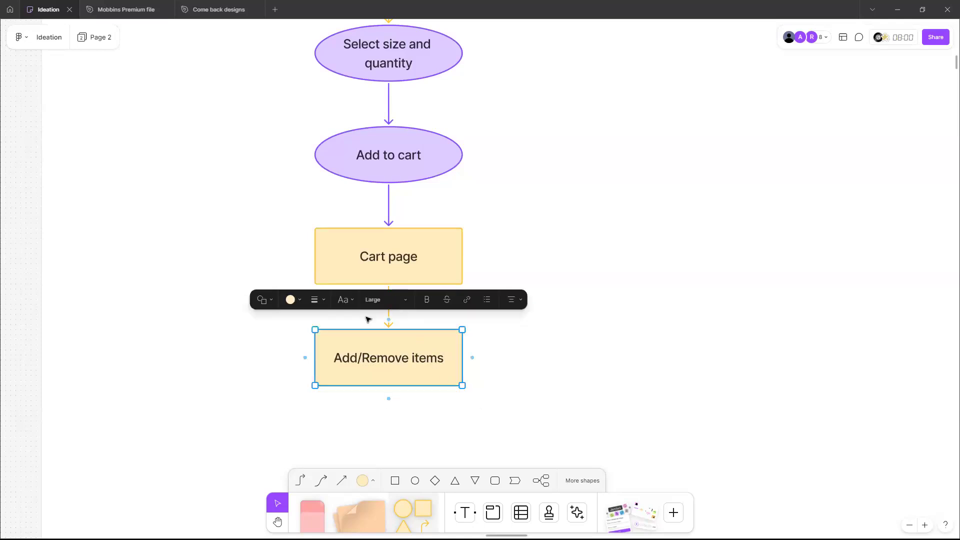
pyautogui.click(290, 302)
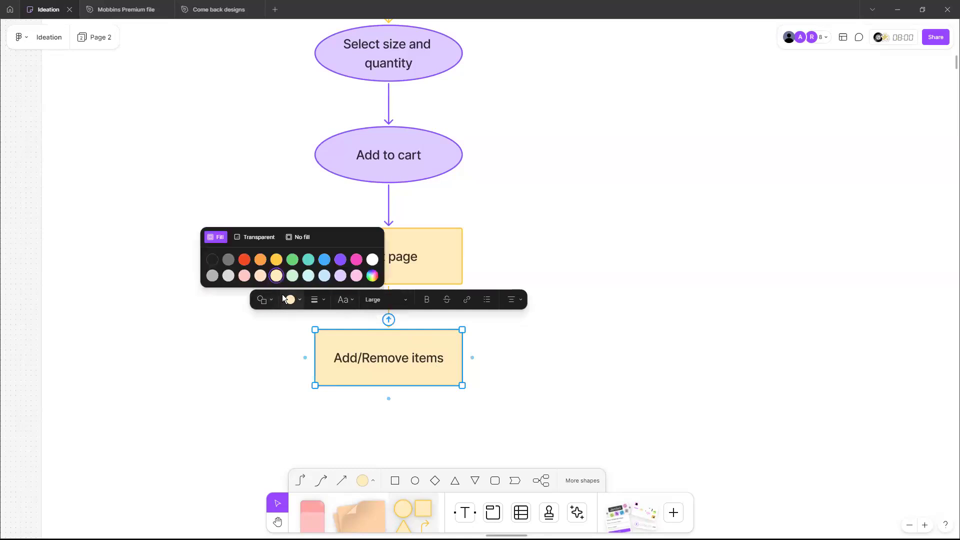
pyautogui.click(356, 275)
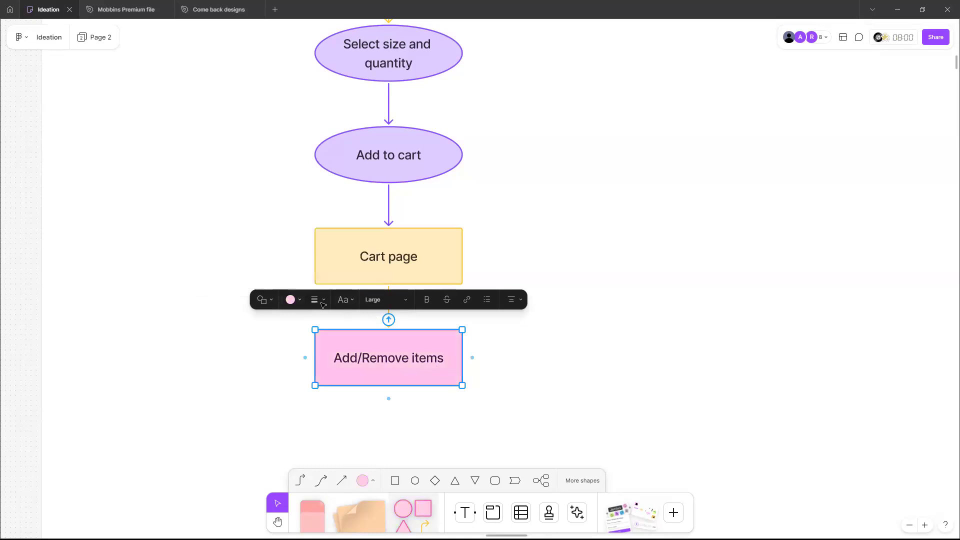
pyautogui.click(264, 300)
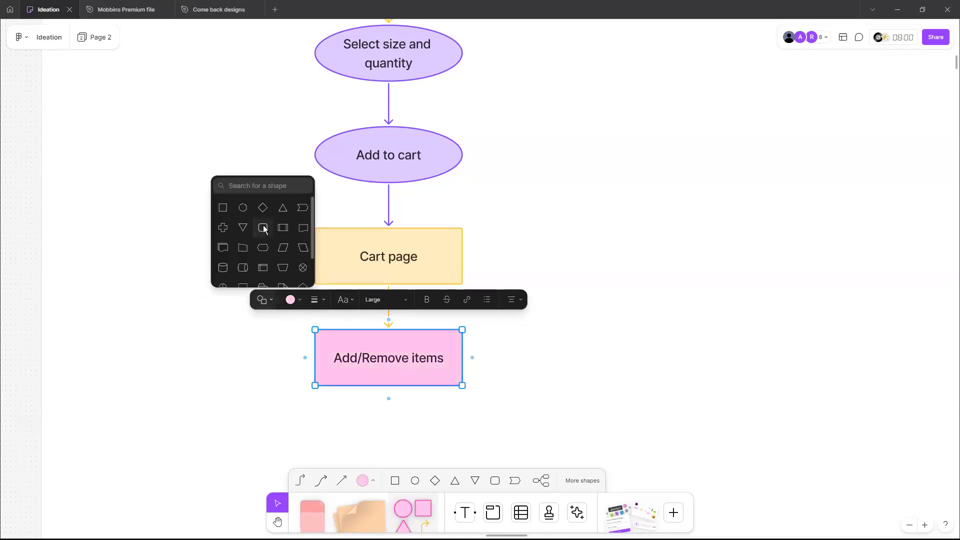
pyautogui.click(263, 208)
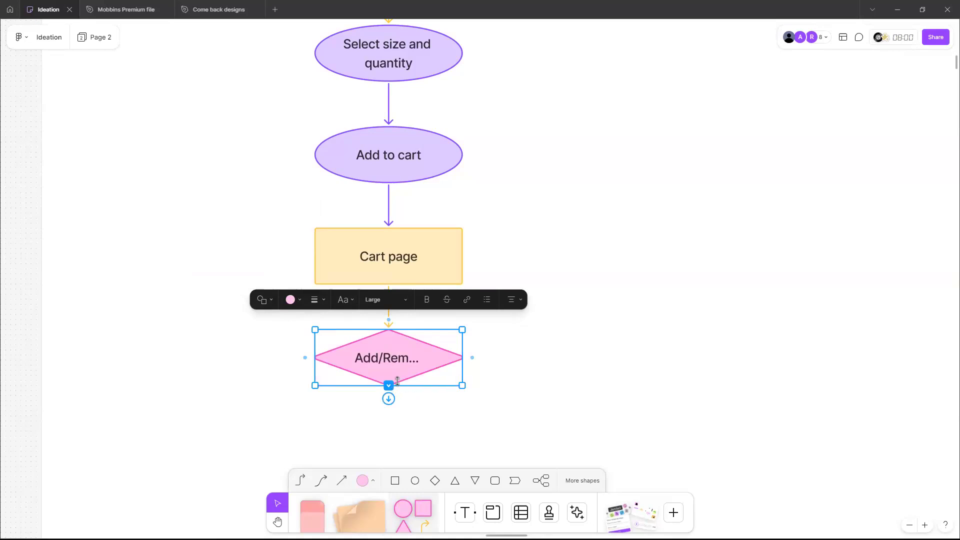
# - Enlarge the Add/Remove items diamond in height and width so its full label fits on two lines
pyautogui.moveTo(398, 382); pyautogui.dragTo(419, 425)
pyautogui.moveTo(484, 390); pyautogui.dragTo(446, 388)
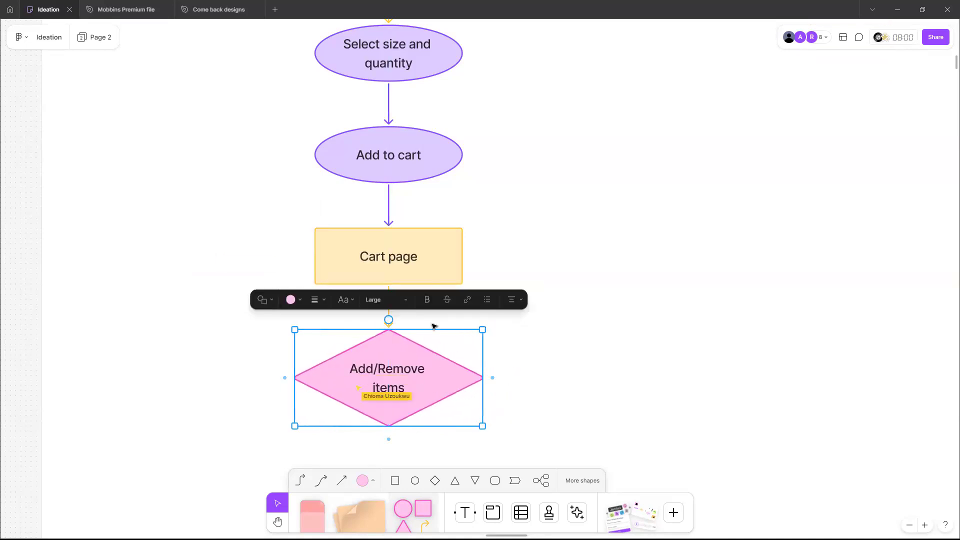
pyautogui.click(535, 309)
# - Recolor the connector between Cart page and the Add/Remove items diamond to light pink
pyautogui.click(388, 308)
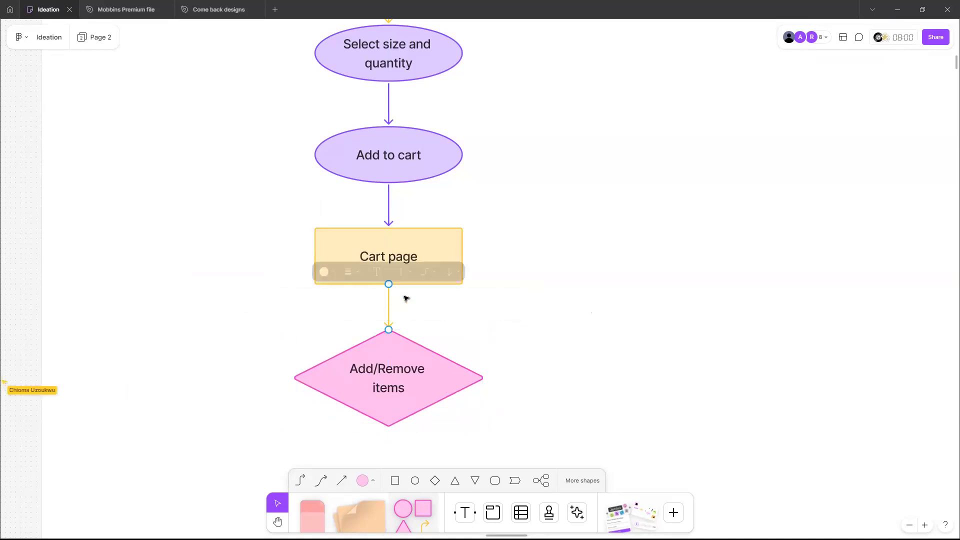
pyautogui.click(324, 269)
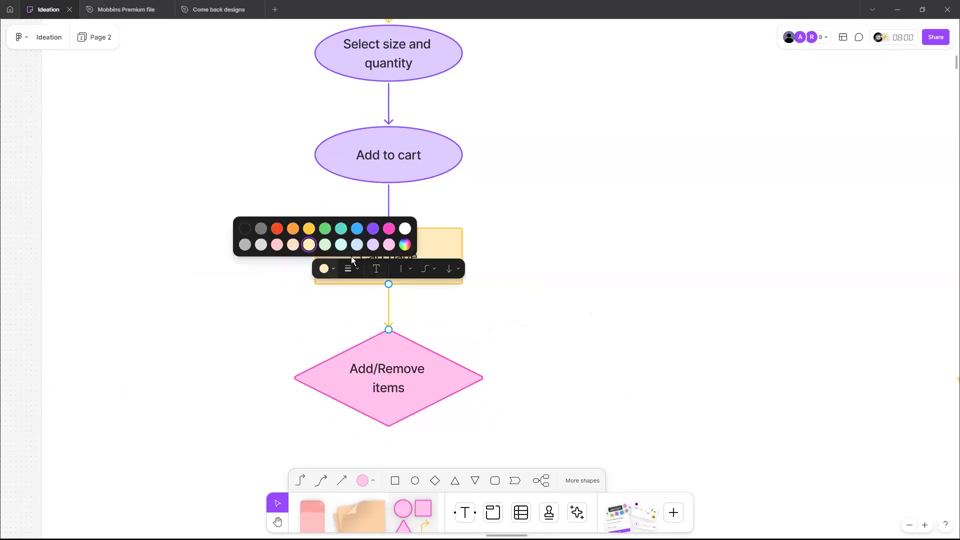
pyautogui.click(392, 245)
pyautogui.click(522, 324)
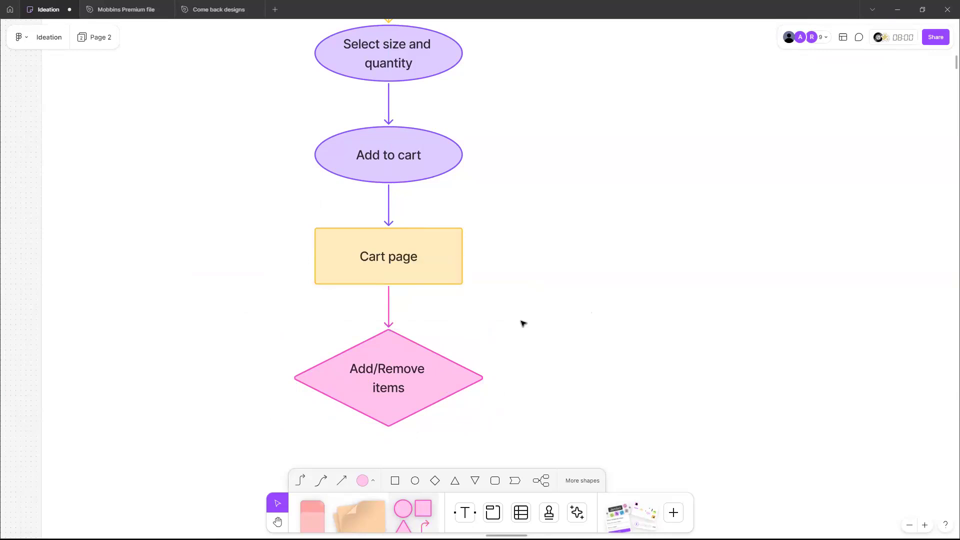
# - Review the flowchart from Home page to the Add/Remove items diamond, focusing on the part after Cart page
pyautogui.scroll(-5, 522, 324)
pyautogui.scroll(-2, 521, 324)
pyautogui.scroll(1, 521, 324)
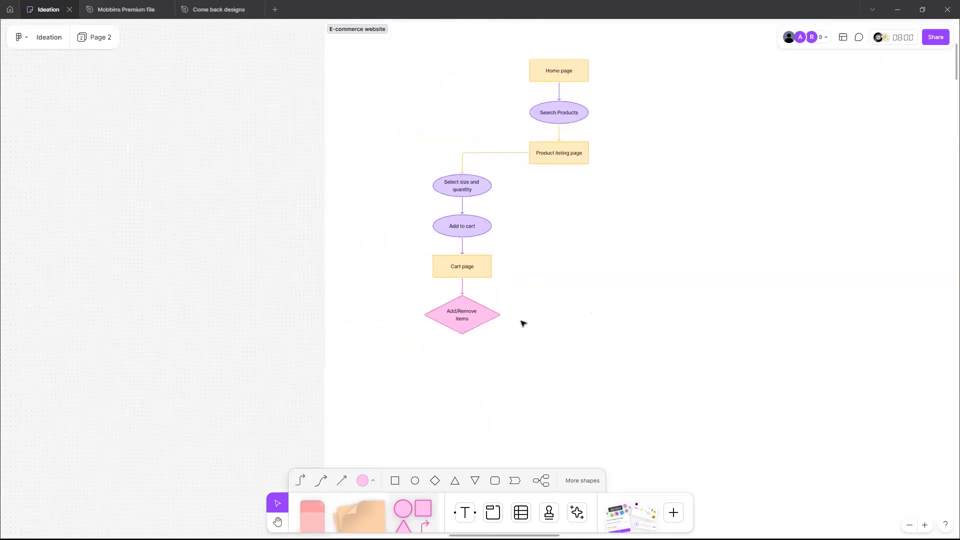
pyautogui.scroll(2, 522, 324)
pyautogui.scroll(1, 521, 323)
pyautogui.scroll(-2, 521, 323)
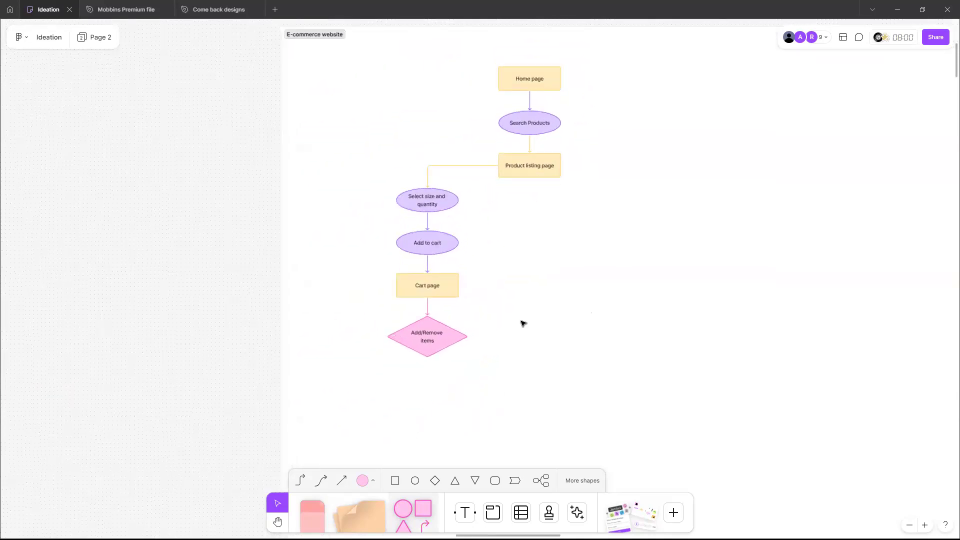
pyautogui.scroll(-1, 522, 323)
pyautogui.scroll(2, 522, 323)
pyautogui.scroll(1, 522, 324)
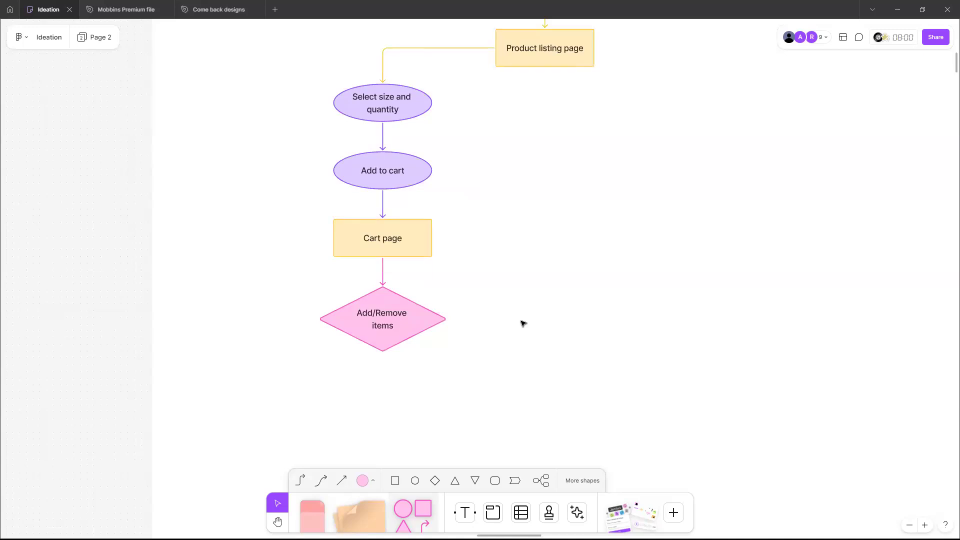
pyautogui.scroll(-1, 523, 323)
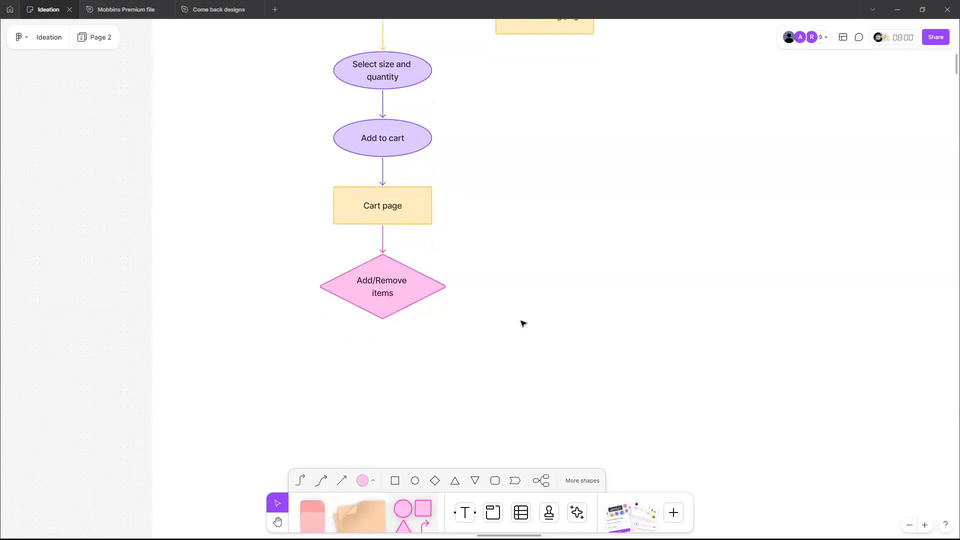
pyautogui.scroll(1, 522, 324)
pyautogui.scroll(-2, 523, 324)
pyautogui.scroll(-1, 500, 310)
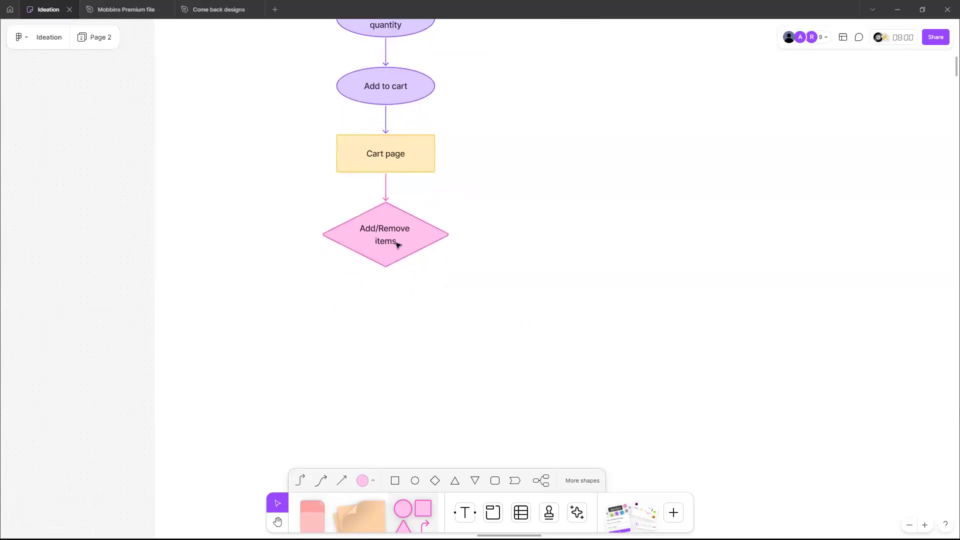
pyautogui.scroll(3, 395, 244)
pyautogui.scroll(1, 395, 242)
pyautogui.scroll(-2, 395, 241)
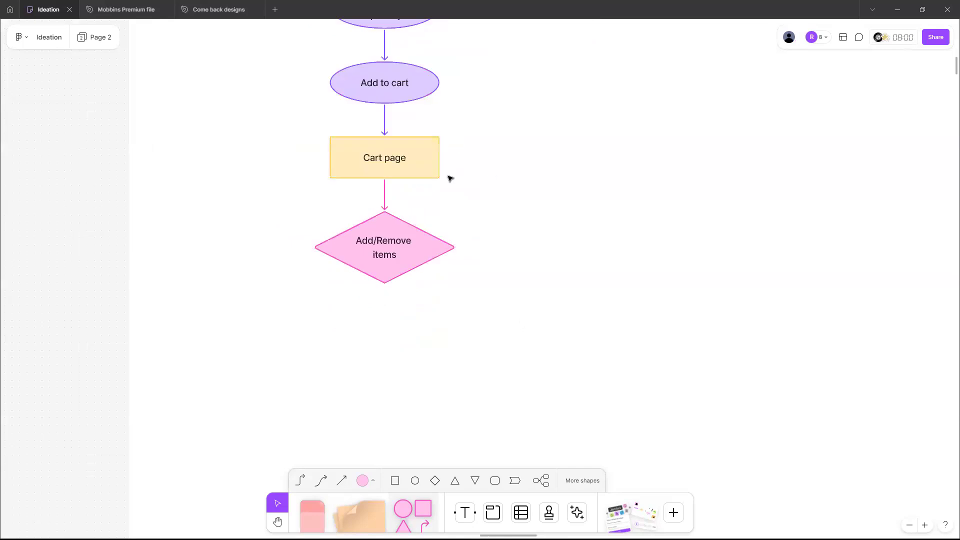
pyautogui.scroll(2, 434, 175)
pyautogui.scroll(-2, 434, 175)
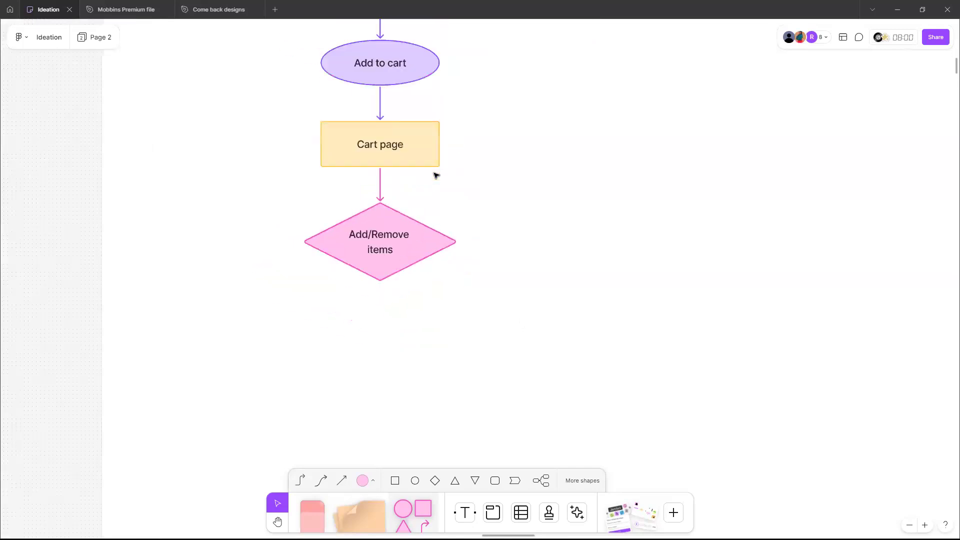
pyautogui.scroll(3, 390, 276)
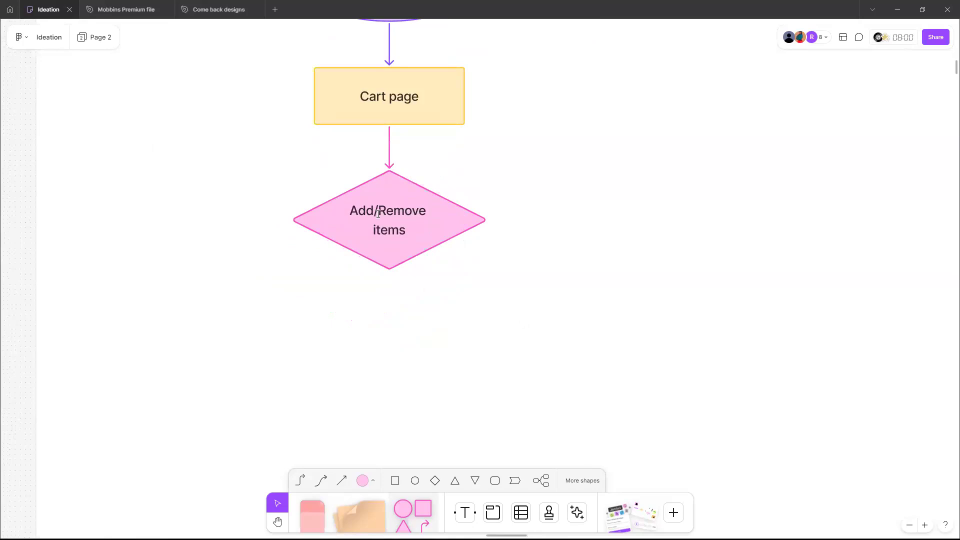
# - Remove "/Remove" from the pink diamond's label below Cart page so it reads "Add items"
pyautogui.moveTo(375, 212); pyautogui.dragTo(449, 216)
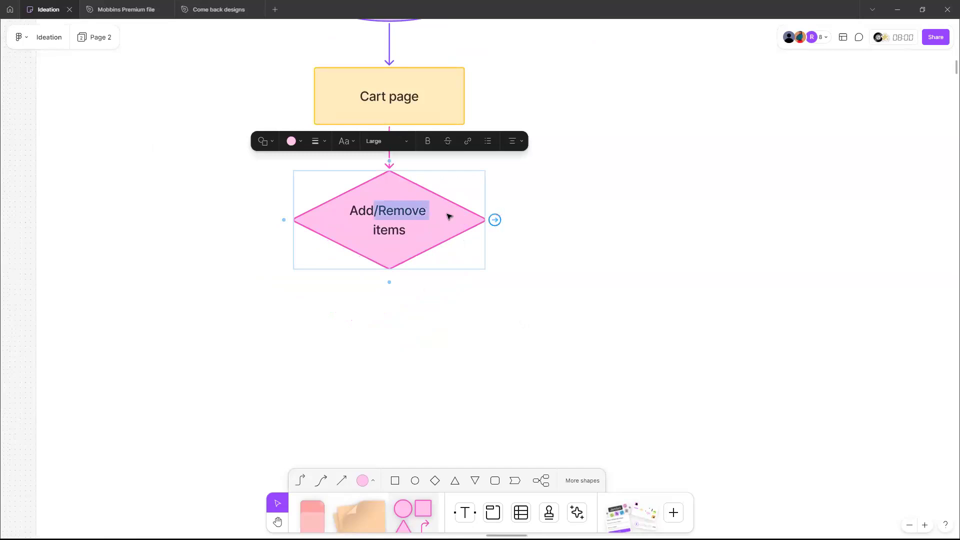
pyautogui.press('BackSpace')
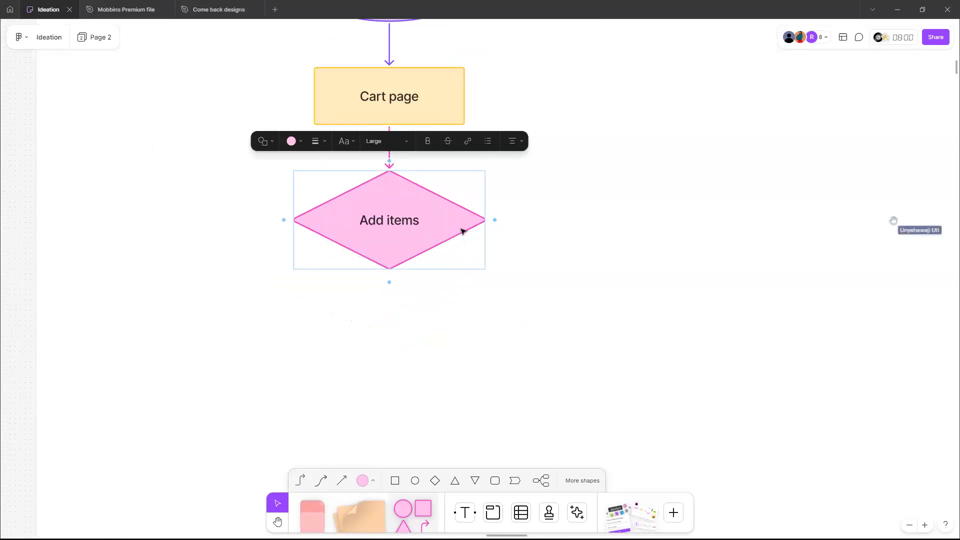
pyautogui.click(493, 230)
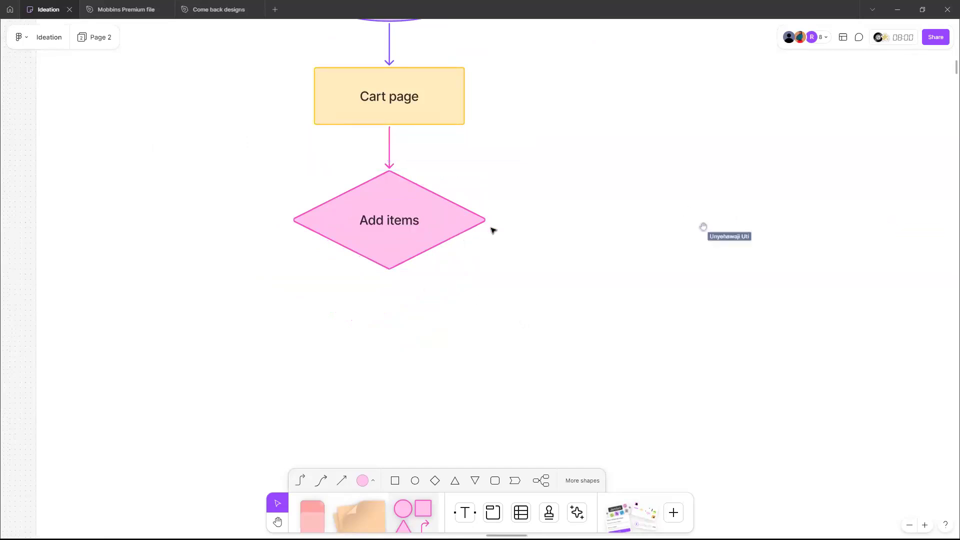
pyautogui.click(286, 242)
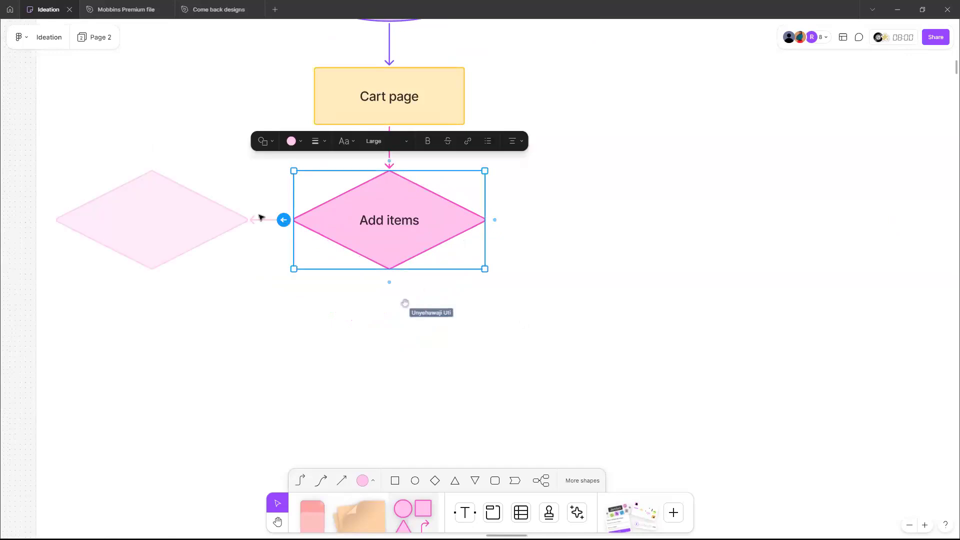
pyautogui.click(259, 218)
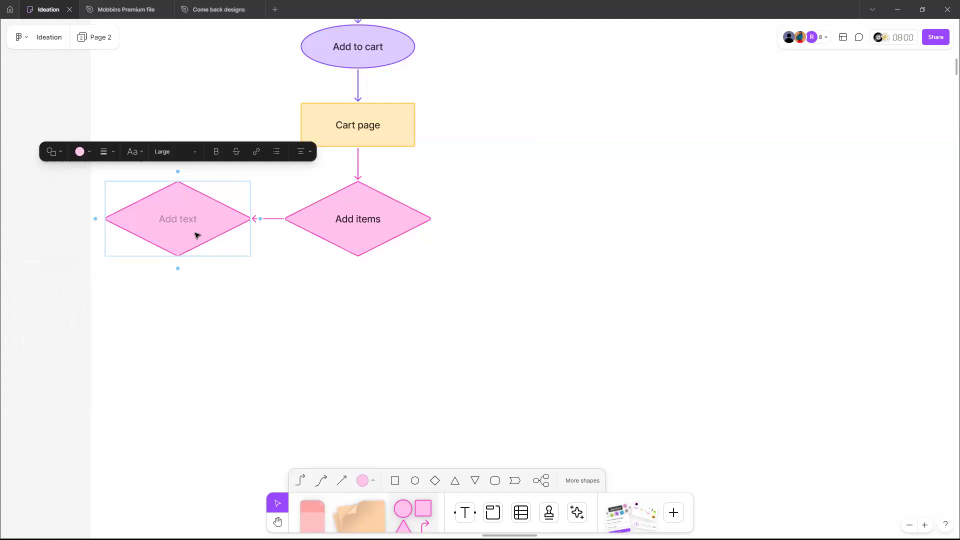
pyautogui.press('Escape')
pyautogui.press('Delete')
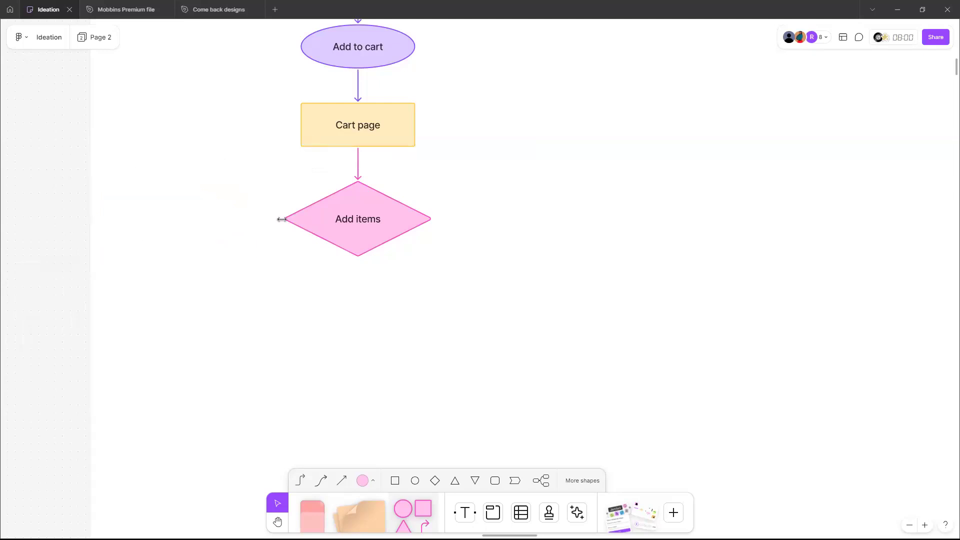
# - Draw a pink connector from the near side of the Add items diamond back up to the Product listing page box
pyautogui.scroll(-3, 282, 219)
pyautogui.scroll(-2, 279, 222)
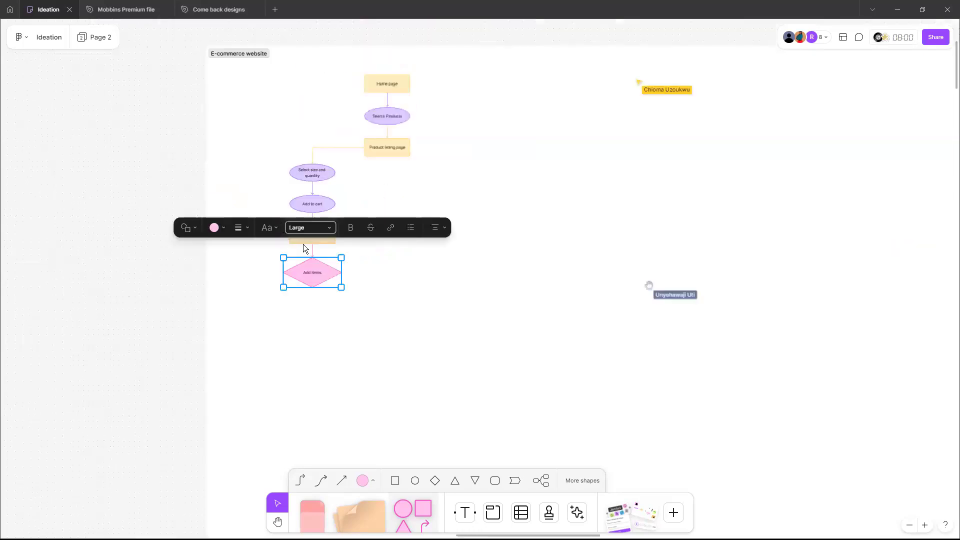
pyautogui.scroll(4, 285, 325)
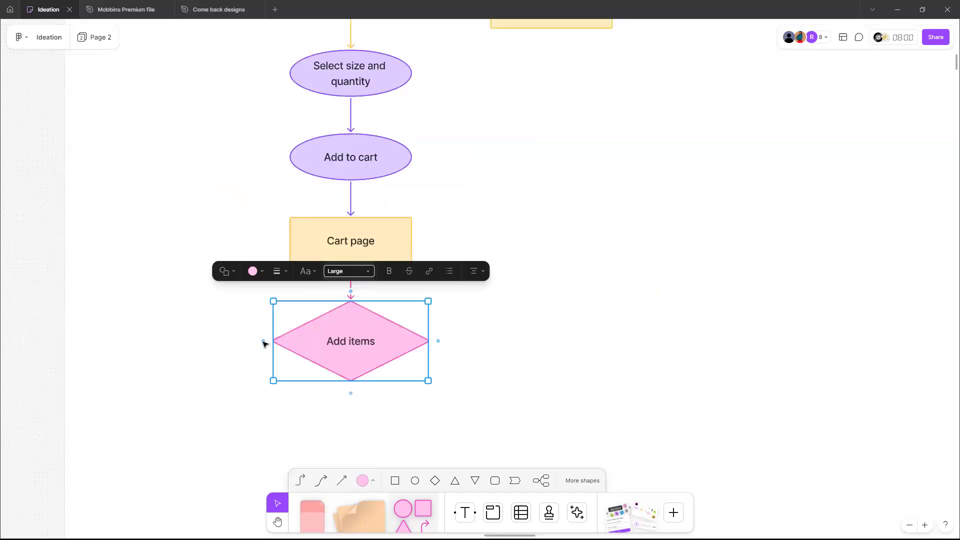
pyautogui.moveTo(263, 341); pyautogui.dragTo(508, 189)
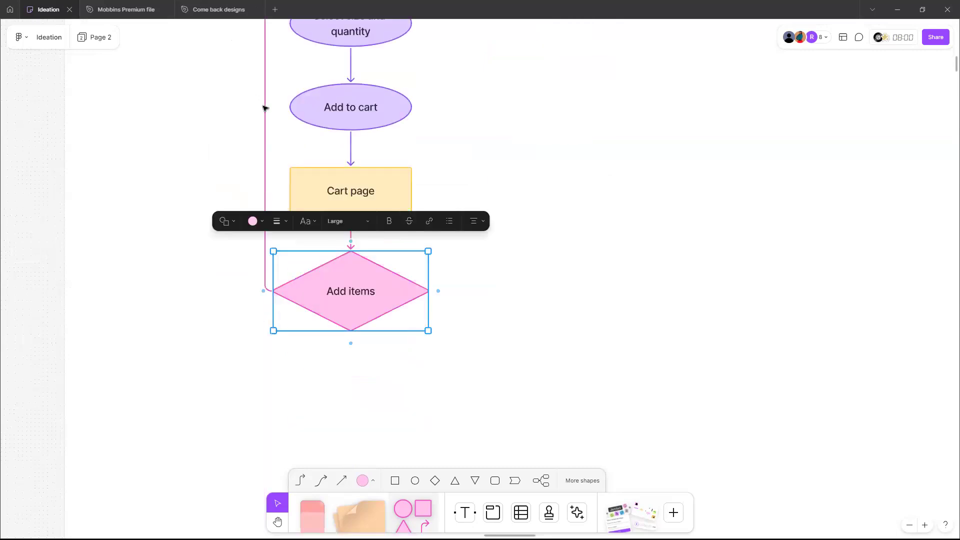
# - Label the connector from the Add items diamond back to Product listing page "Yes"
pyautogui.click(265, 111)
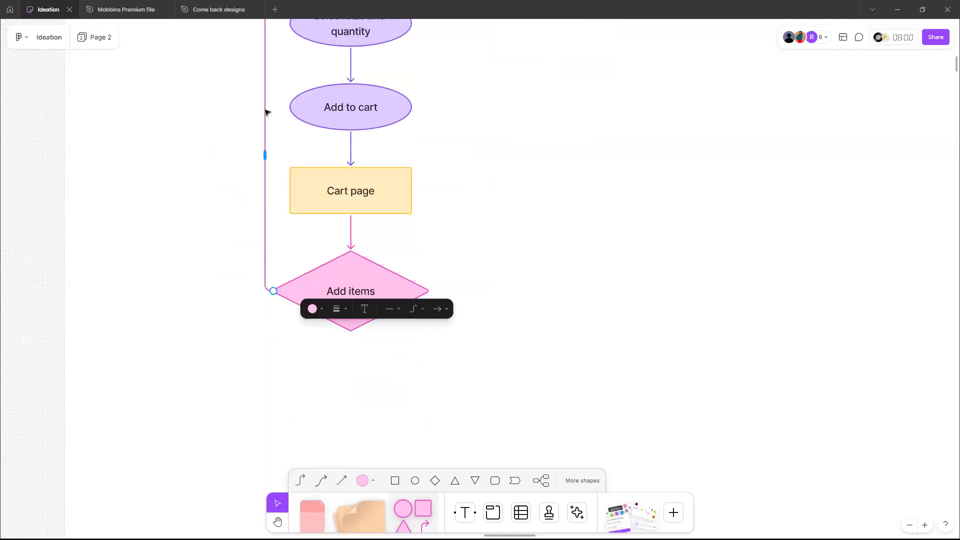
pyautogui.scroll(1, 266, 112)
pyautogui.scroll(5, 367, 129)
pyautogui.click(366, 128)
pyautogui.write('Yes')
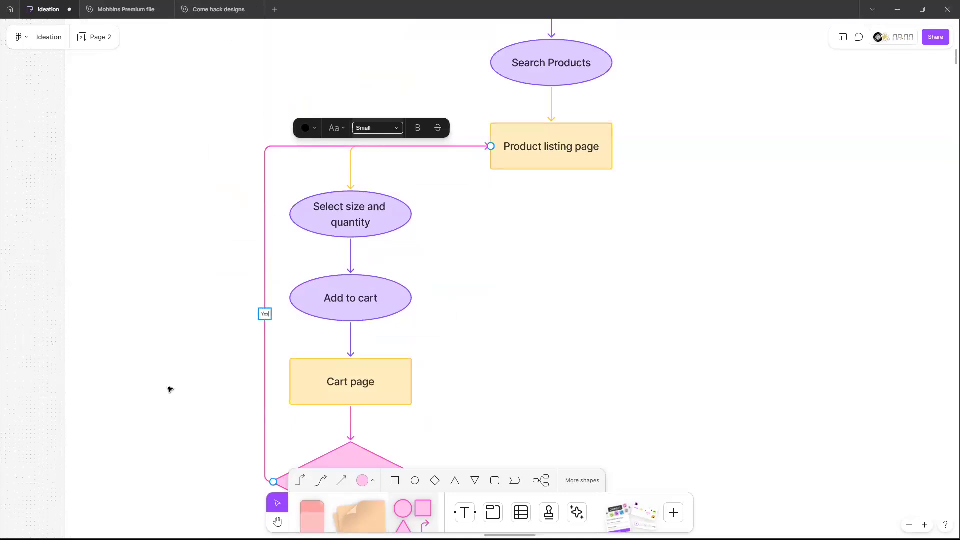
pyautogui.hotkey('ctrl', '0')
pyautogui.scroll(2, 170, 389)
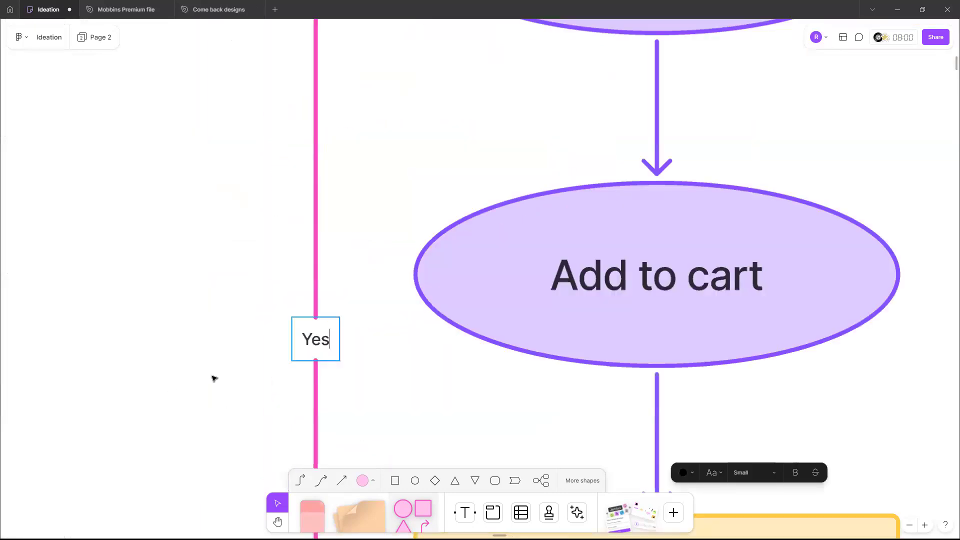
pyautogui.scroll(2, 196, 386)
pyautogui.hscroll(2, 195, 385)
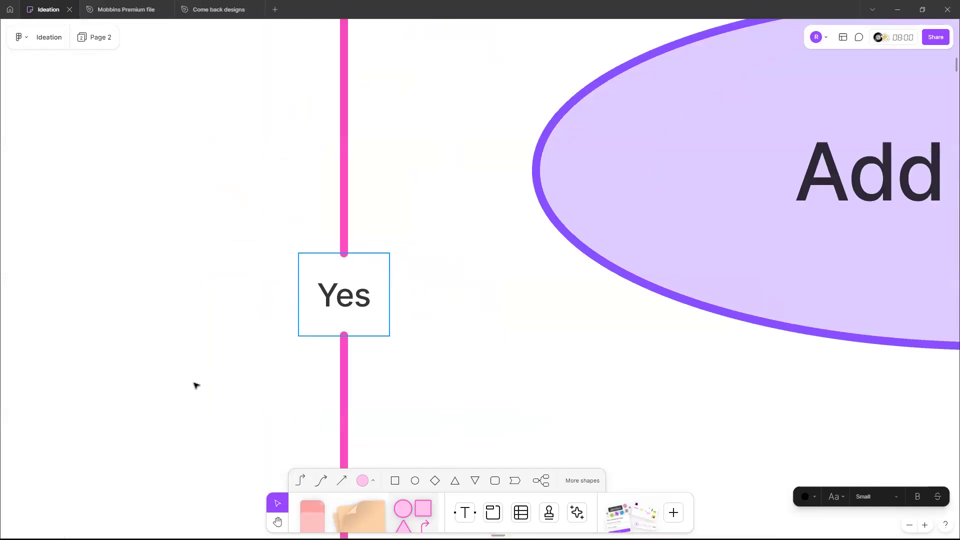
# - Move the Add items diamond straight down to widen the gap below Cart page
pyautogui.scroll(-5, 195, 385)
pyautogui.scroll(-2, 291, 373)
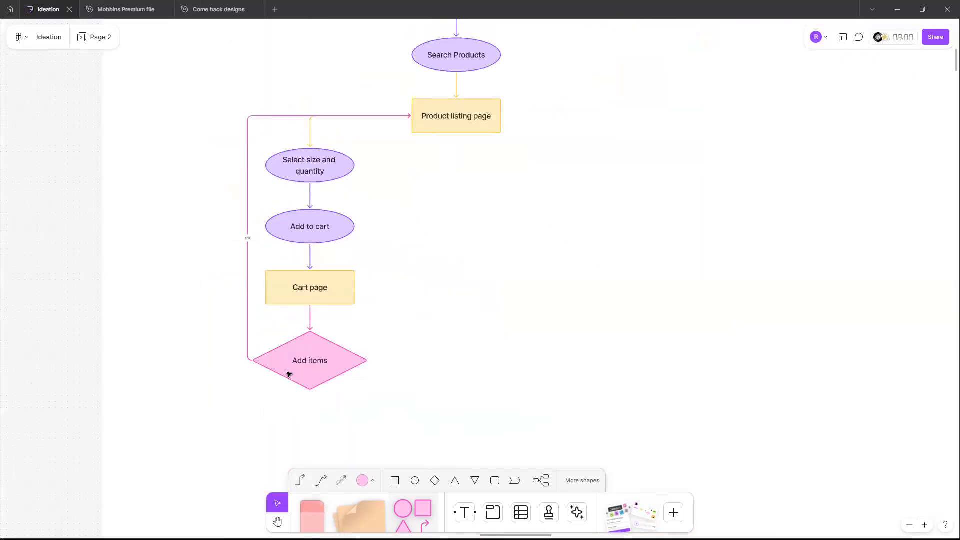
pyautogui.moveTo(288, 373); pyautogui.dragTo(292, 446)
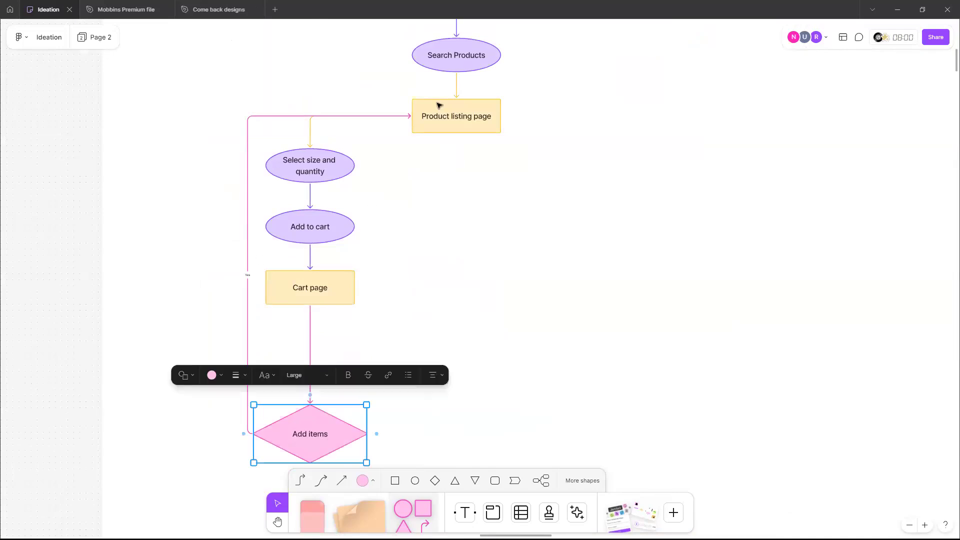
# - Shift Product listing page closer to the column below it, and move Home page and Search Products to align directly above it
pyautogui.moveTo(456, 120); pyautogui.dragTo(412, 119)
pyautogui.scroll(-3, 411, 119)
pyautogui.scroll(1, 411, 119)
pyautogui.scroll(1, 383, 92)
pyautogui.moveTo(391, 86); pyautogui.dragTo(483, 147)
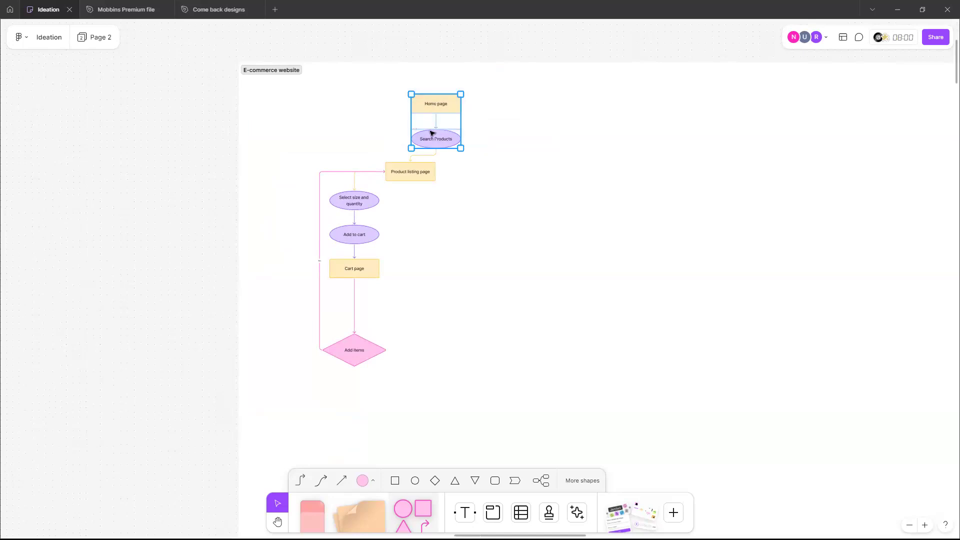
pyautogui.moveTo(432, 134); pyautogui.dragTo(407, 133)
pyautogui.click(471, 158)
# - Move the Add items diamond slightly up, closer to Cart page
pyautogui.moveTo(364, 351); pyautogui.dragTo(366, 331)
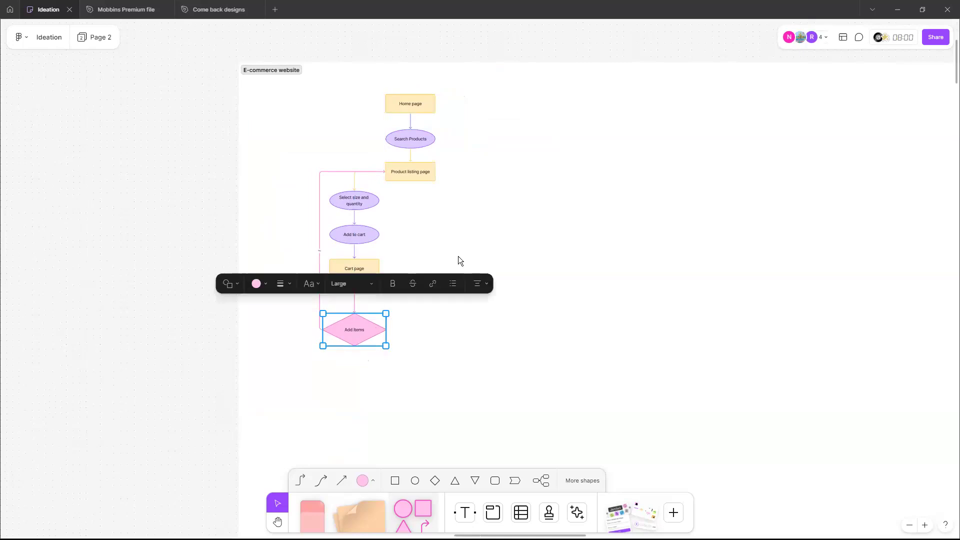
pyautogui.click(397, 335)
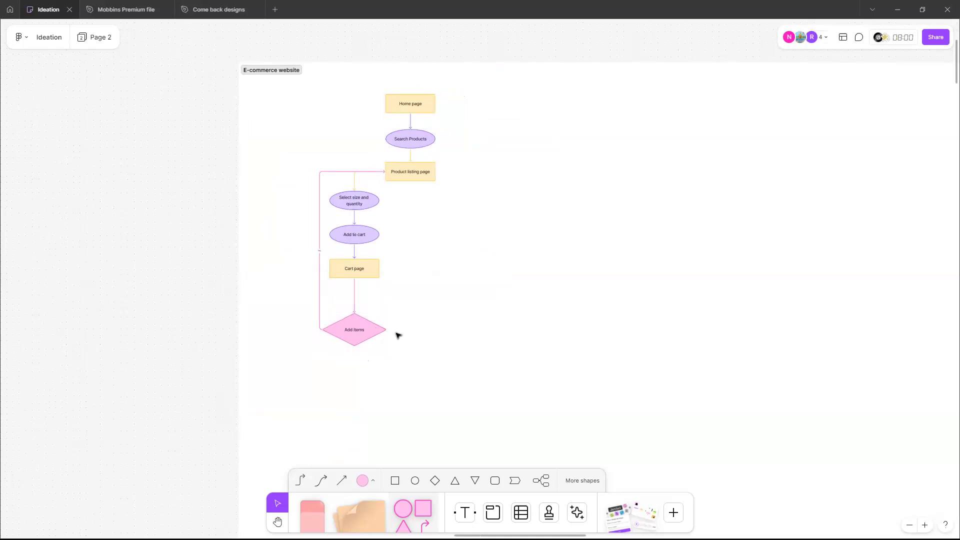
# - Add a connected pink diamond to the right of Add items and label it "Proceed to checkout"
pyautogui.scroll(3, 397, 334)
pyautogui.scroll(2, 381, 260)
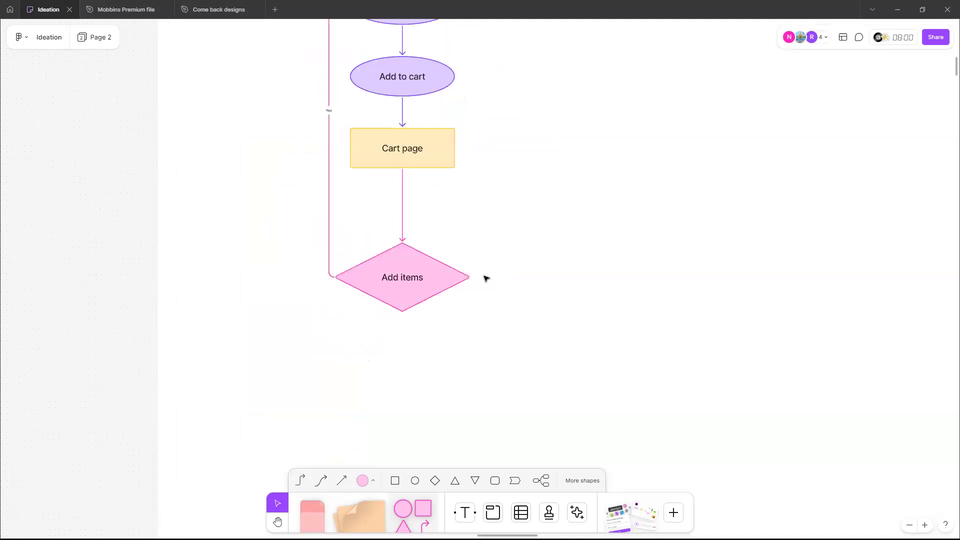
pyautogui.click(476, 277)
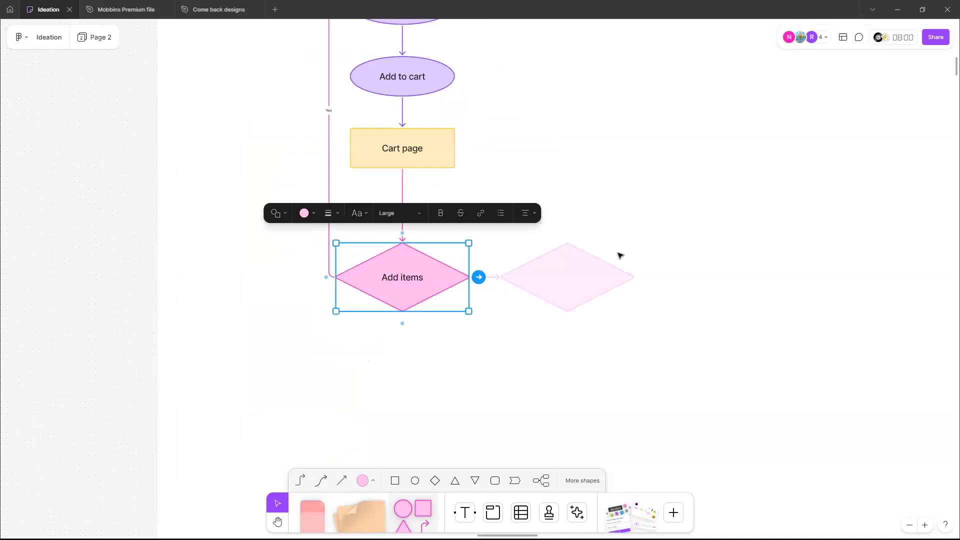
pyautogui.click(448, 300)
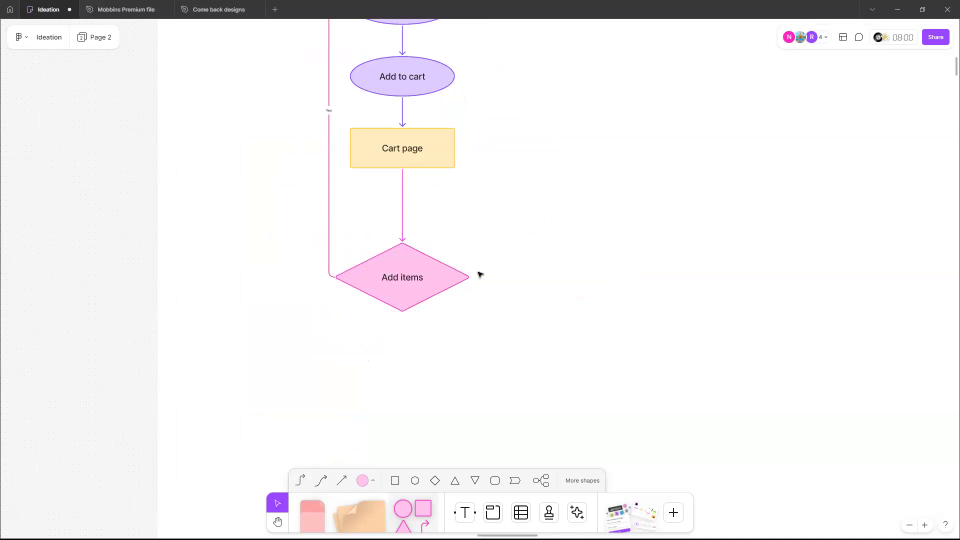
pyautogui.click(480, 275)
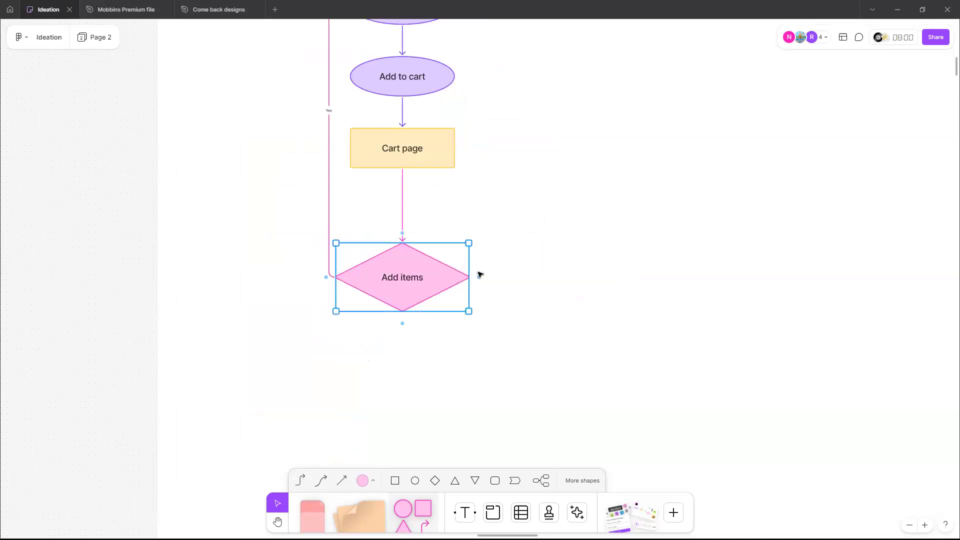
pyautogui.click(565, 281)
pyautogui.write('Proceed to che')
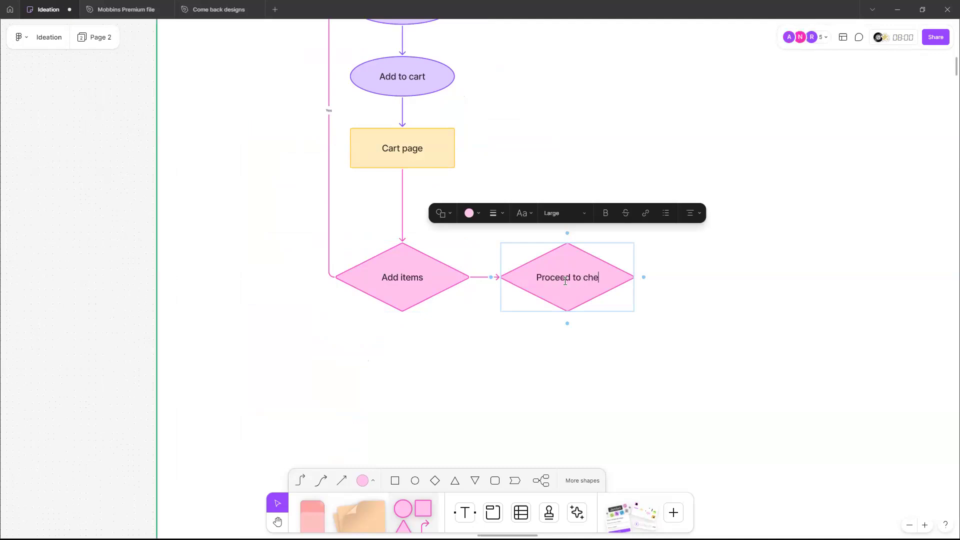
pyautogui.write('ckout')
# - Label the connector between Add items and Proceed to checkout "No" and set the label's text size to Large
pyautogui.click(480, 277)
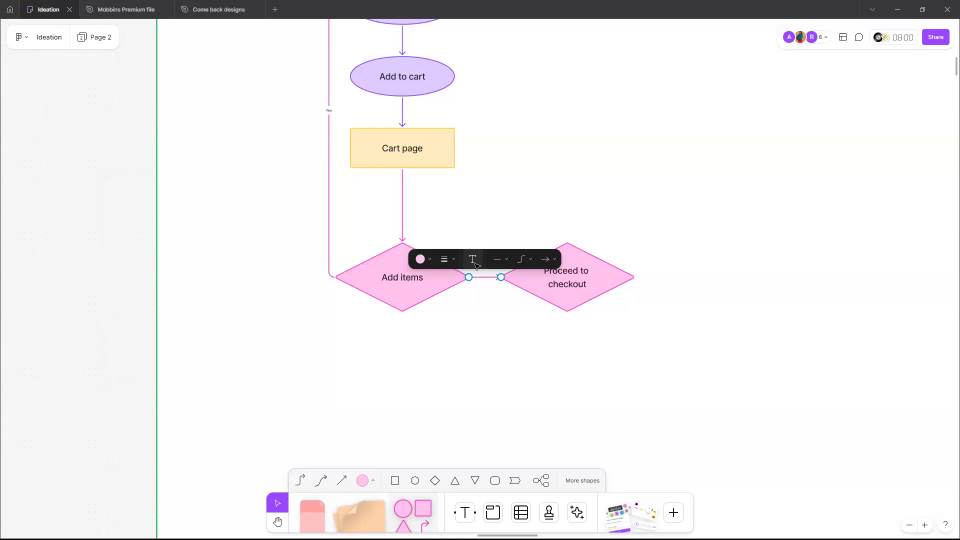
pyautogui.click(475, 264)
pyautogui.write('No')
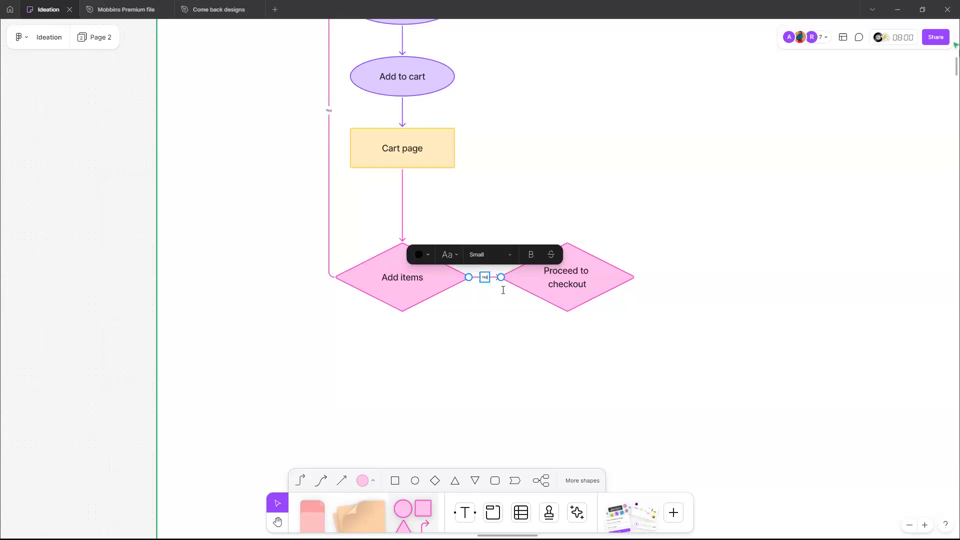
pyautogui.scroll(5, 475, 265)
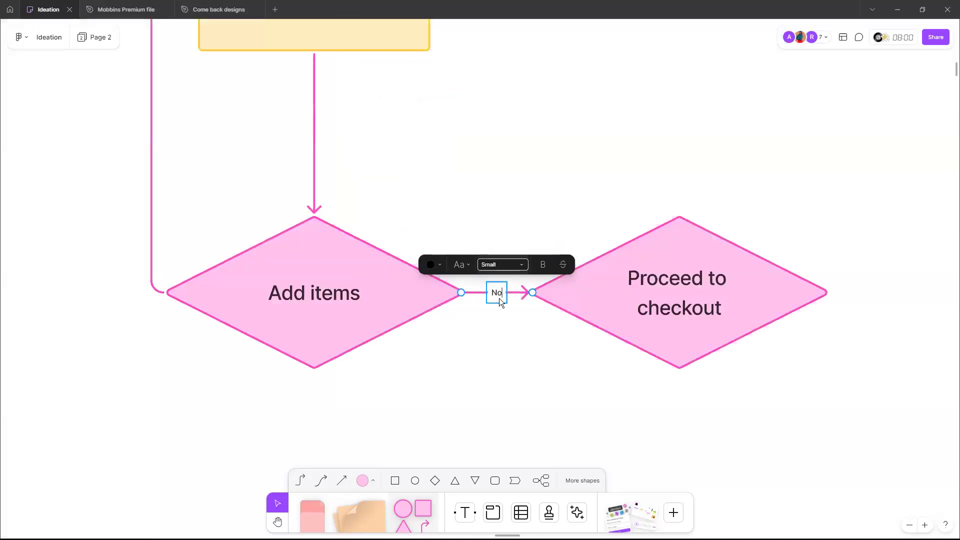
pyautogui.click(502, 264)
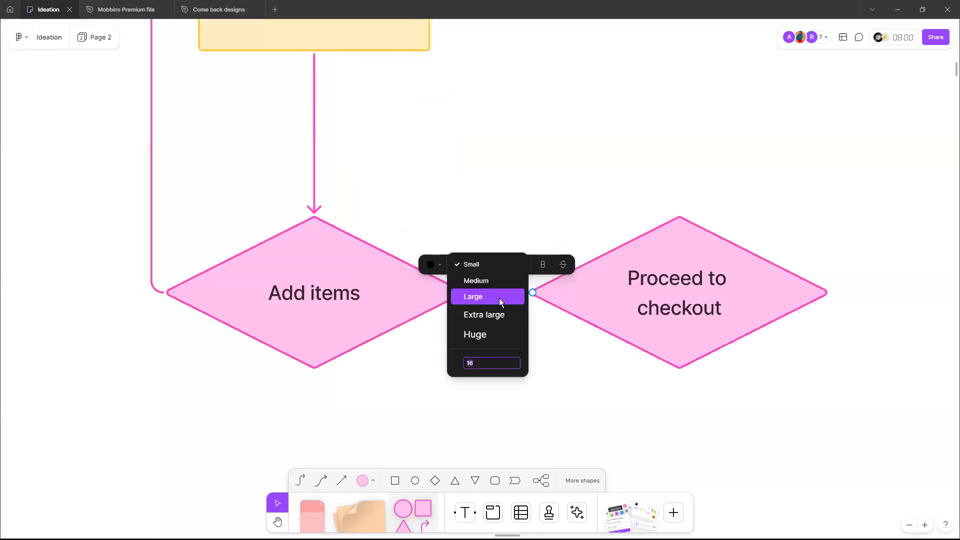
pyautogui.press('Return')
# - Move the Proceed to checkout diamond farther right, level with Add items, to lengthen the "No" connector
pyautogui.click(680, 254)
pyautogui.scroll(-1, 680, 255)
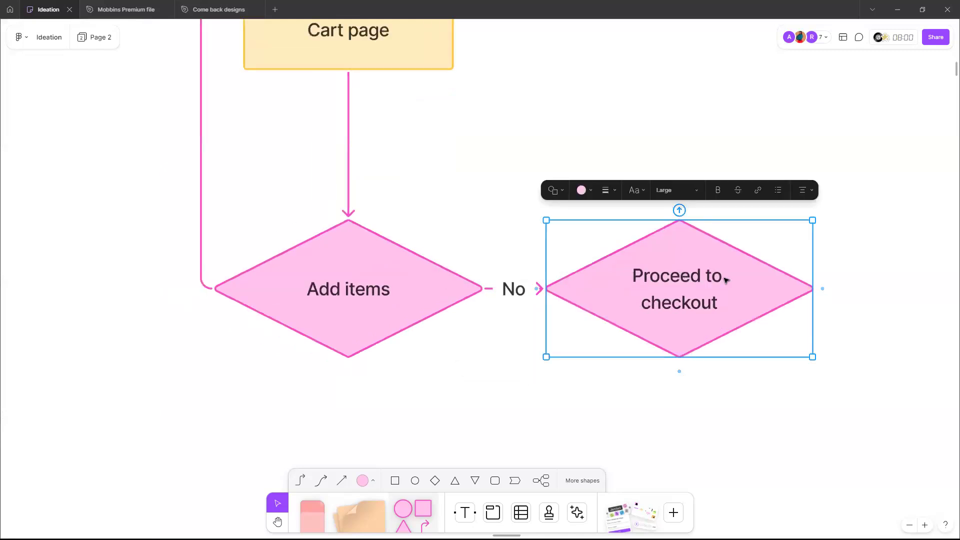
pyautogui.scroll(-4, 725, 277)
pyautogui.moveTo(680, 275); pyautogui.dragTo(785, 274)
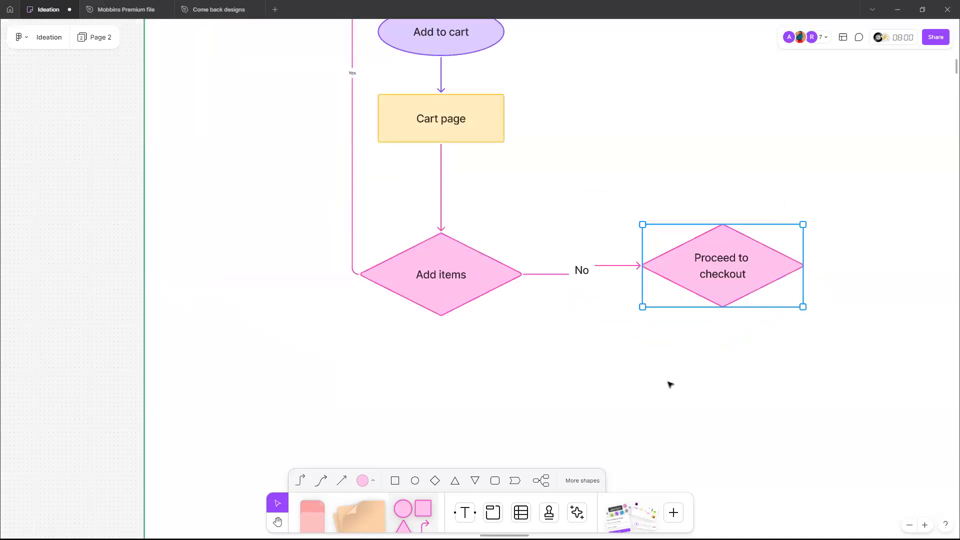
# - Set the text size of the "Yes" label on the return connector to Large
pyautogui.scroll(-4, 658, 406)
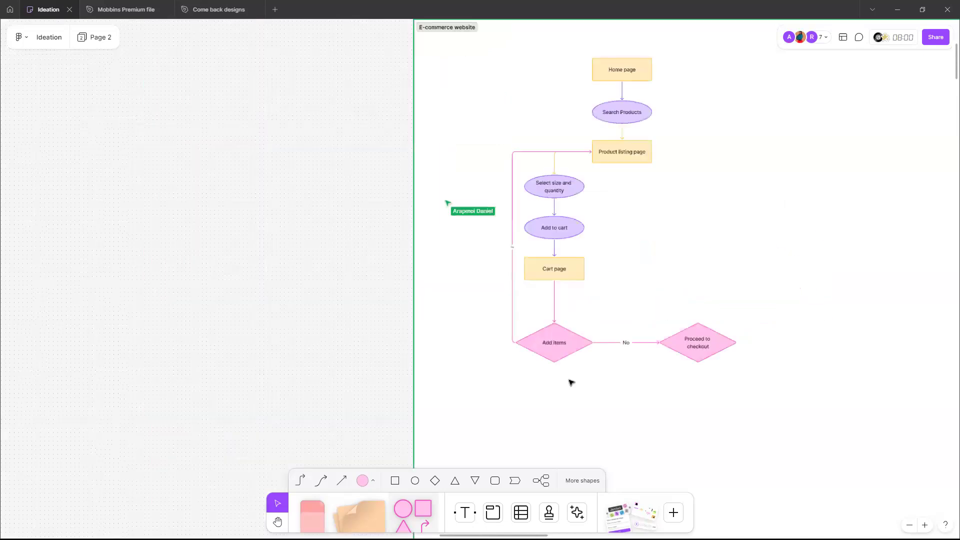
pyautogui.scroll(4, 551, 365)
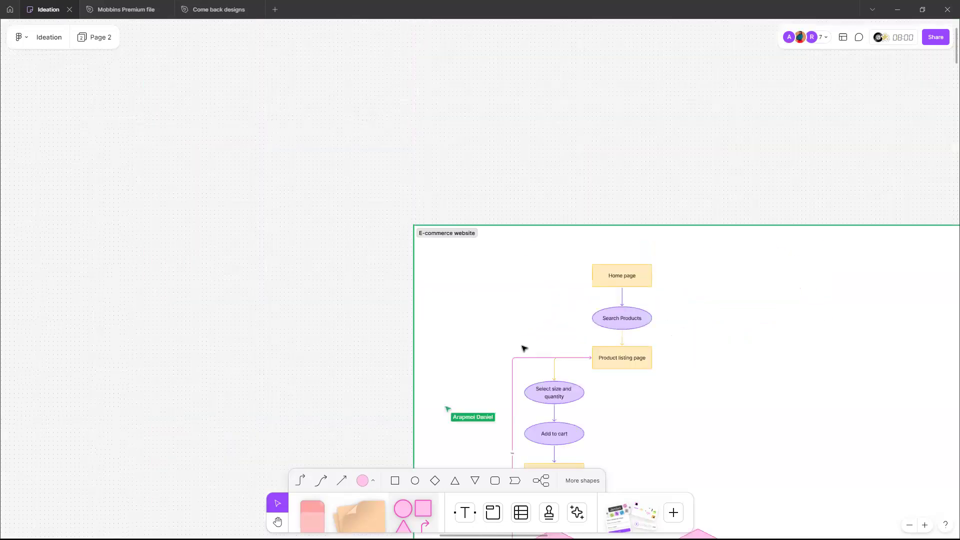
pyautogui.scroll(4, 524, 349)
pyautogui.scroll(-3, 467, 360)
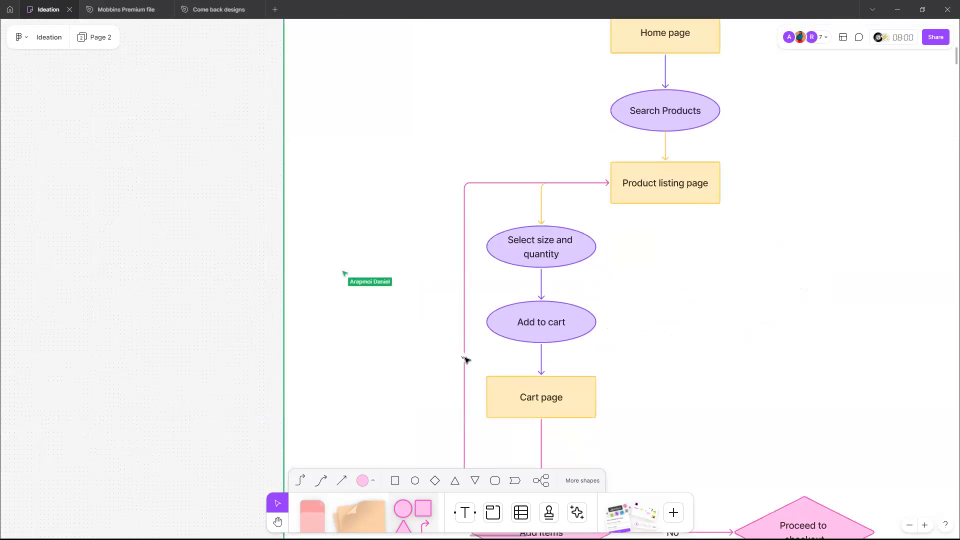
pyautogui.scroll(5, 465, 360)
pyautogui.click(458, 355)
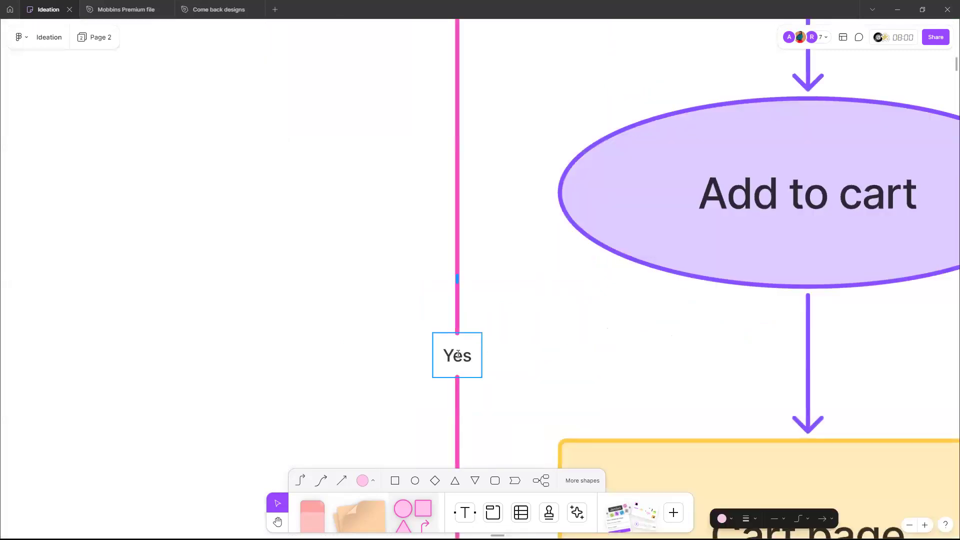
pyautogui.press('Return')
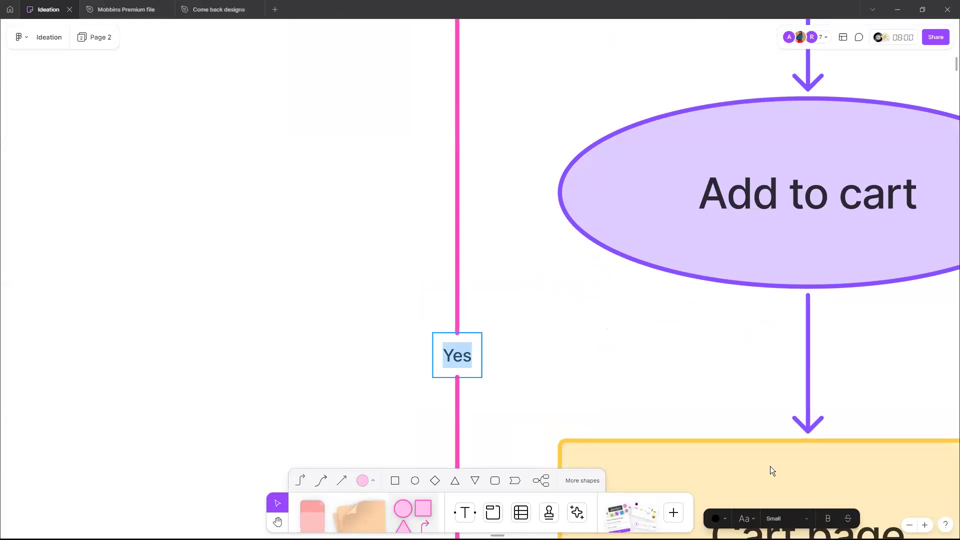
pyautogui.click(776, 521)
pyautogui.click(769, 457)
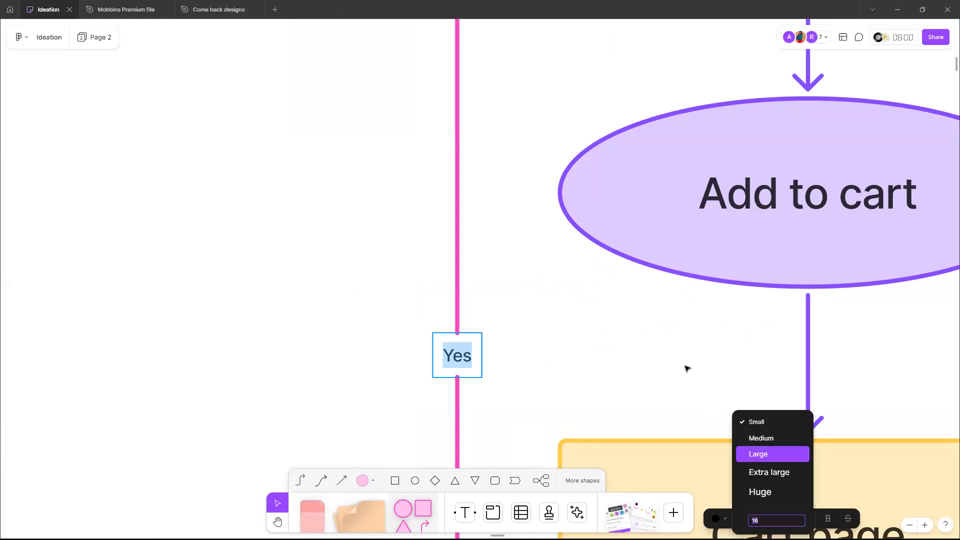
# - Move the Proceed to checkout diamond closer to Add items, keeping them level, to shorten the "No" connector
pyautogui.scroll(-10, 687, 368)
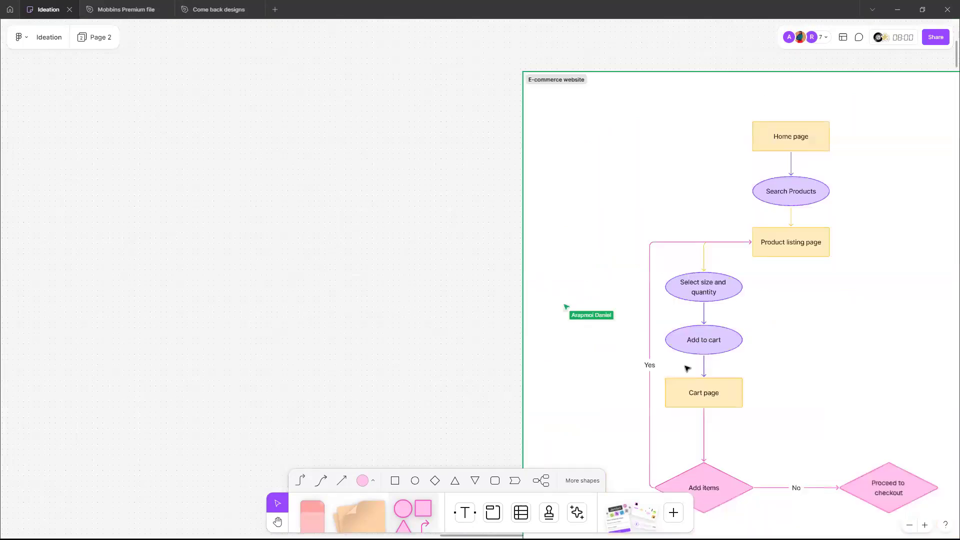
pyautogui.scroll(5, 687, 369)
pyautogui.scroll(-1, 630, 330)
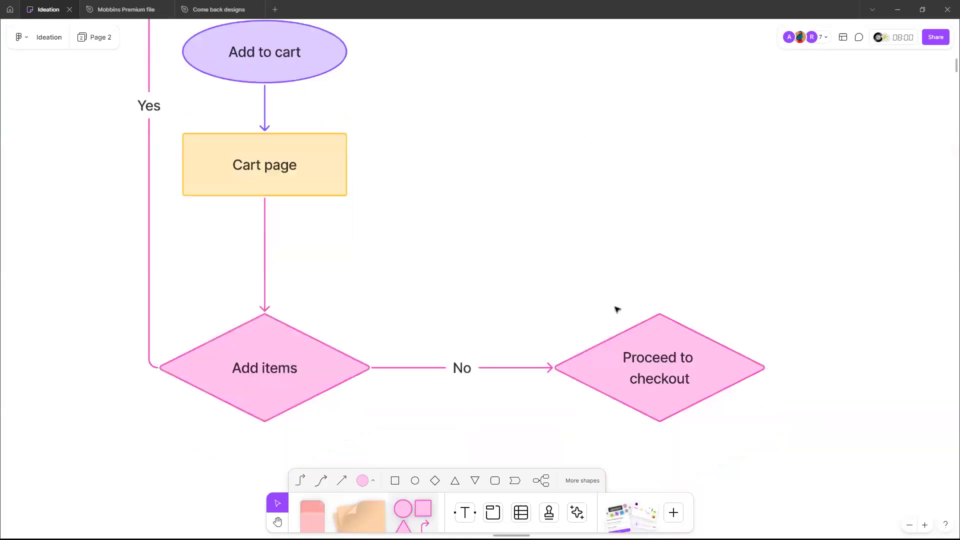
pyautogui.scroll(-2, 674, 358)
pyautogui.moveTo(755, 436); pyautogui.dragTo(618, 394)
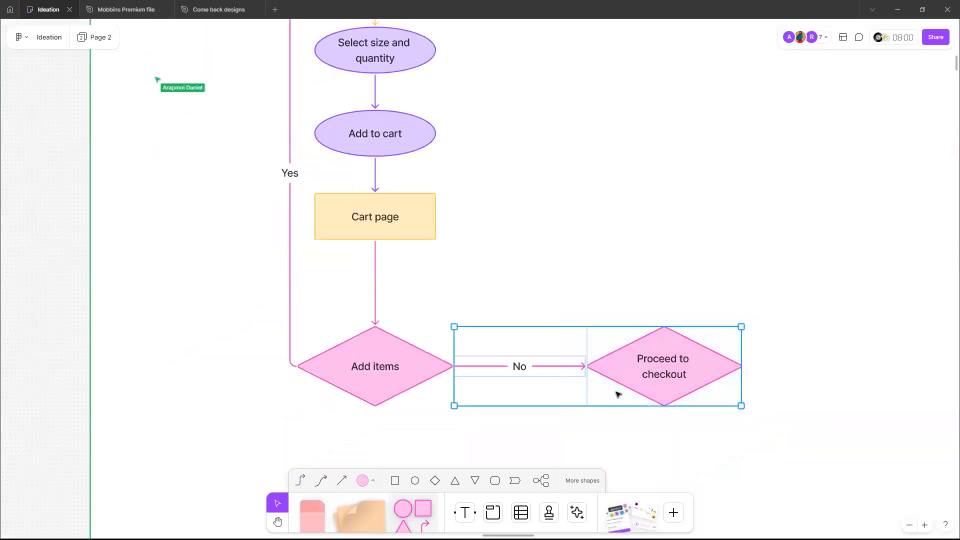
pyautogui.hotkey('shift', 'Left')
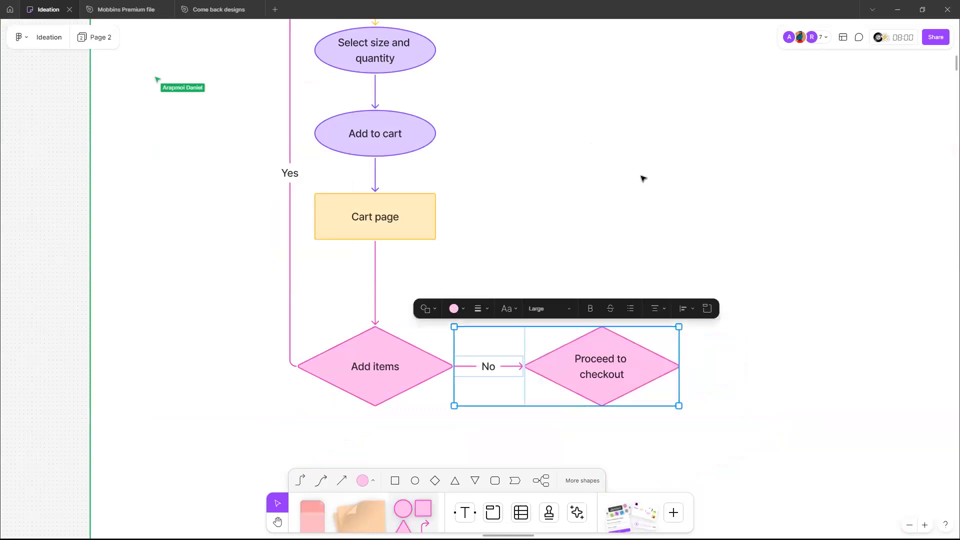
# - Review the E-commerce website flow from Home page through the Cart page to the Add items and Proceed to checkout decisions
pyautogui.scroll(-3, 643, 178)
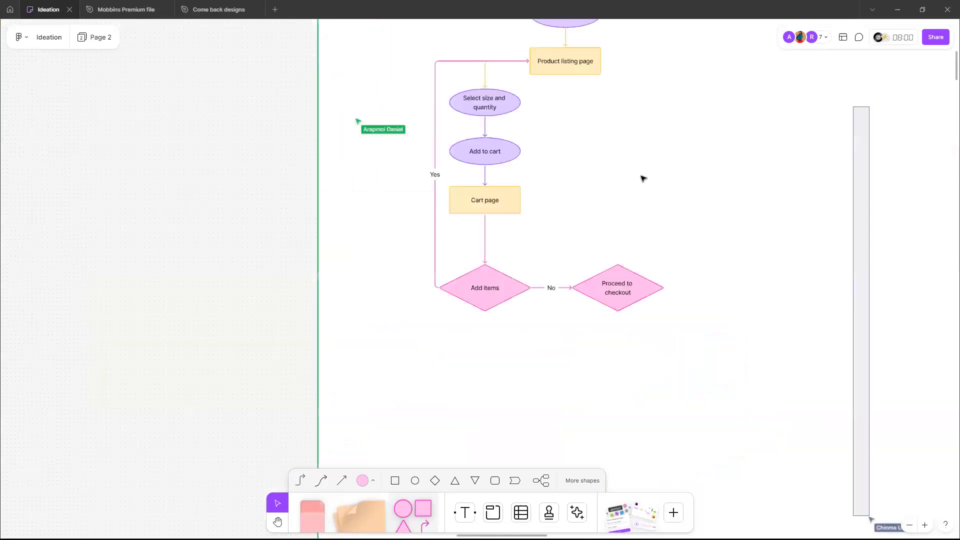
pyautogui.scroll(3, 643, 179)
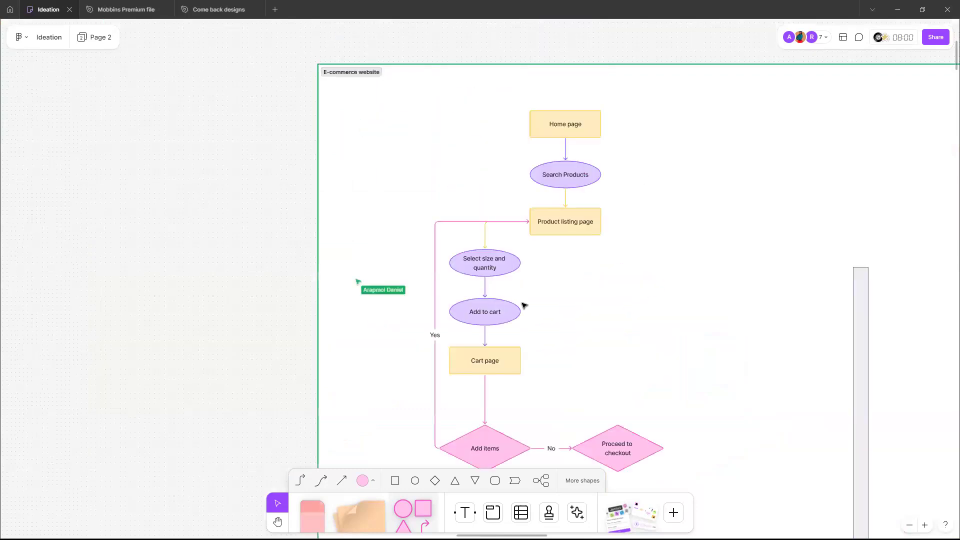
pyautogui.scroll(-1, 524, 305)
pyautogui.hscroll(-3, 524, 305)
pyautogui.scroll(1, 523, 305)
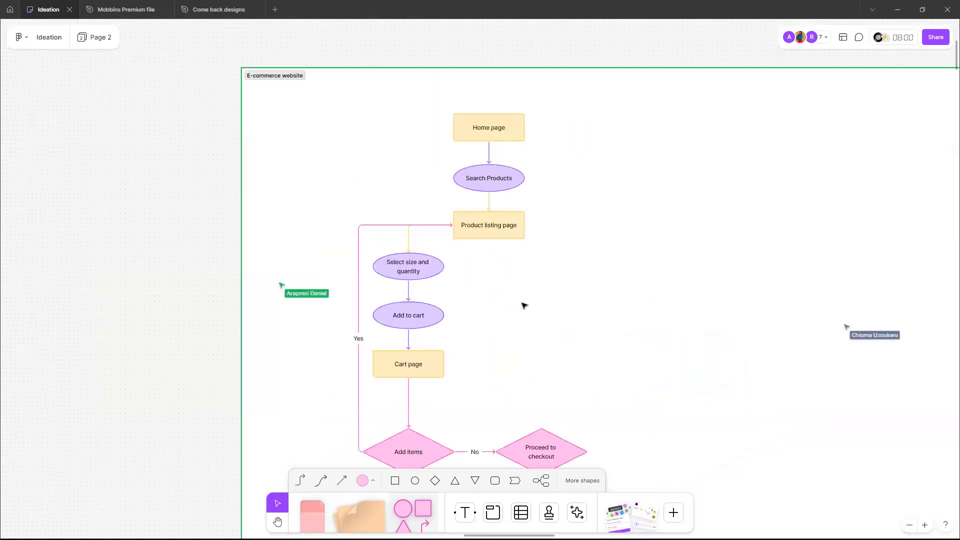
pyautogui.scroll(-3, 523, 305)
pyautogui.hscroll(5, 524, 305)
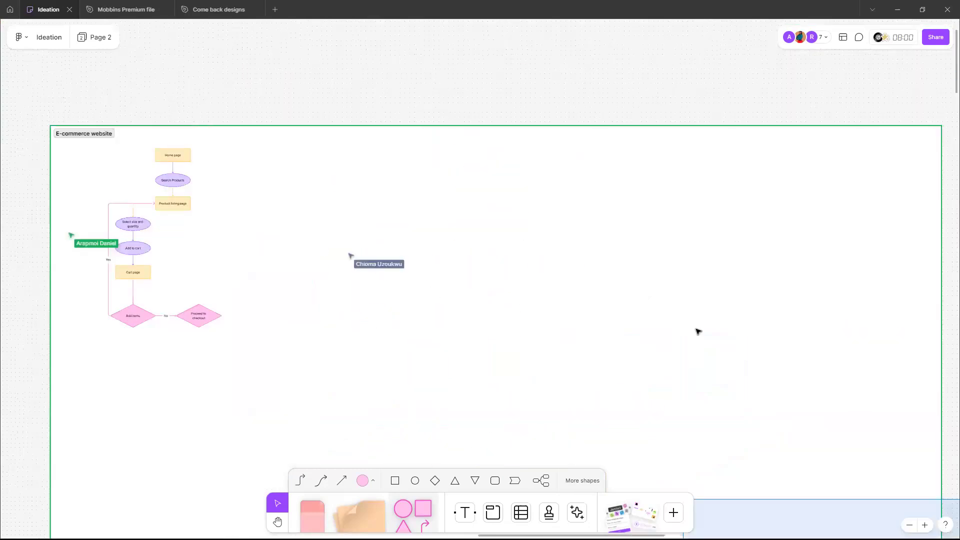
pyautogui.hscroll(-10, 699, 331)
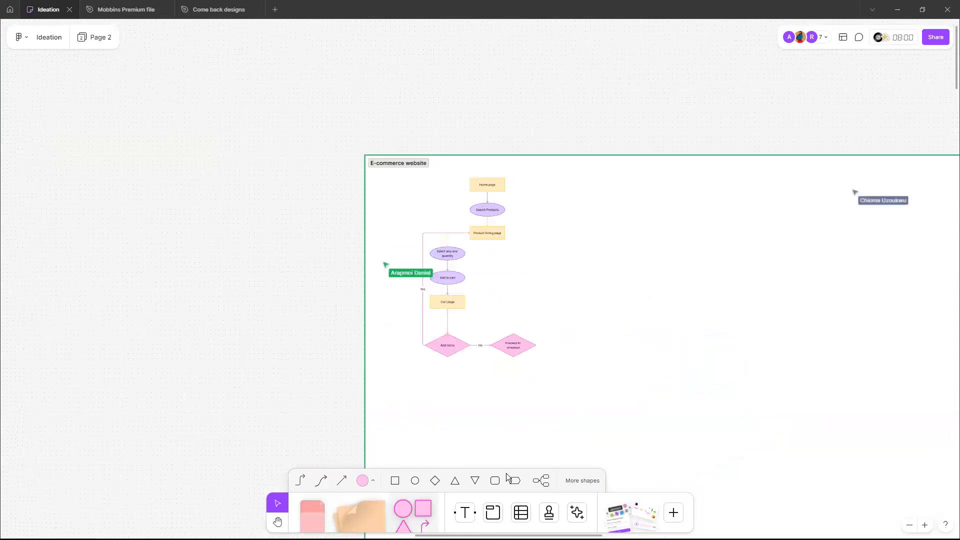
pyautogui.scroll(5, 484, 306)
pyautogui.scroll(3, 508, 121)
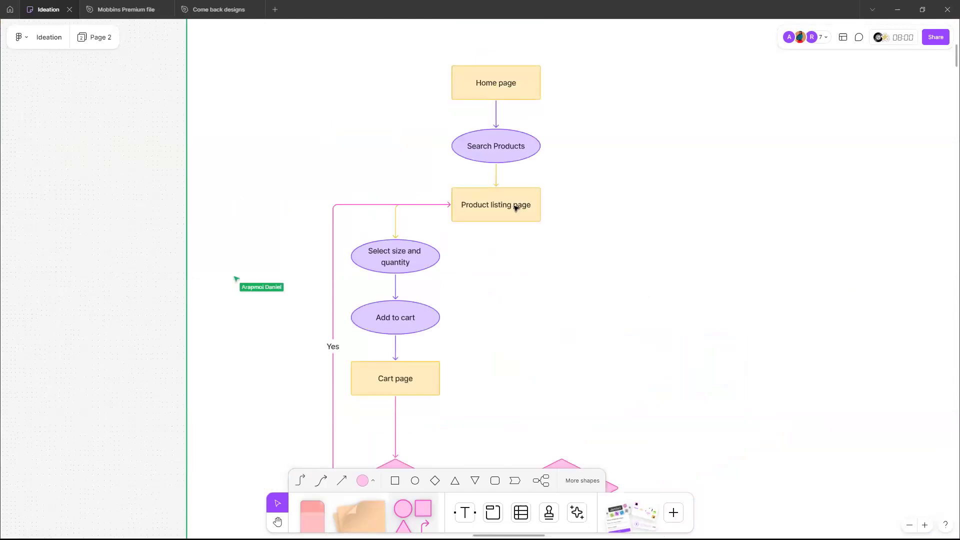
pyautogui.scroll(1, 516, 208)
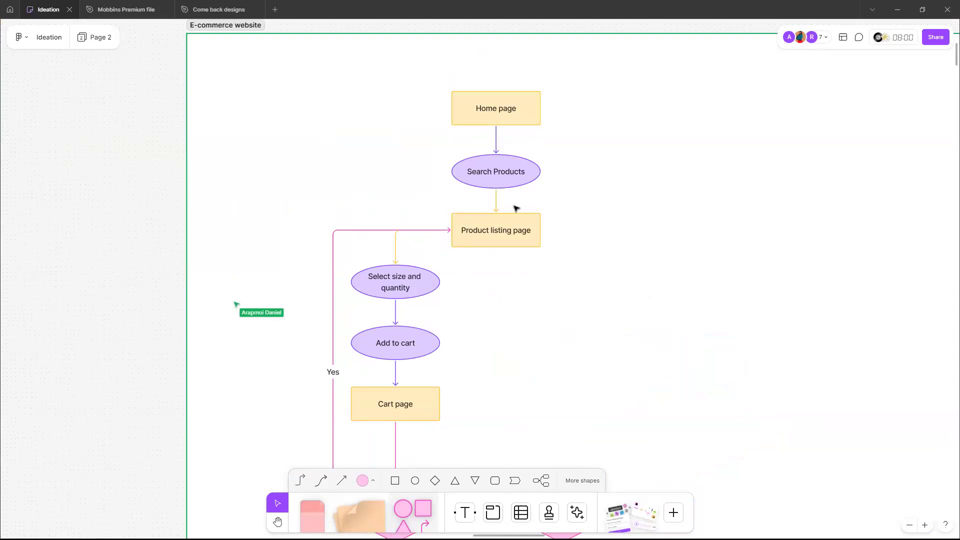
pyautogui.scroll(-5, 515, 208)
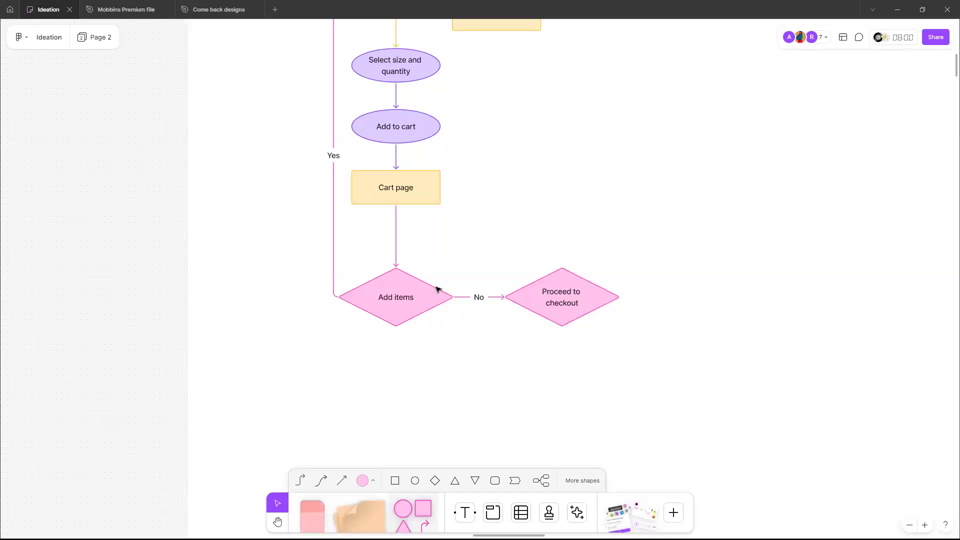
pyautogui.scroll(-2, 438, 289)
pyautogui.scroll(2, 438, 289)
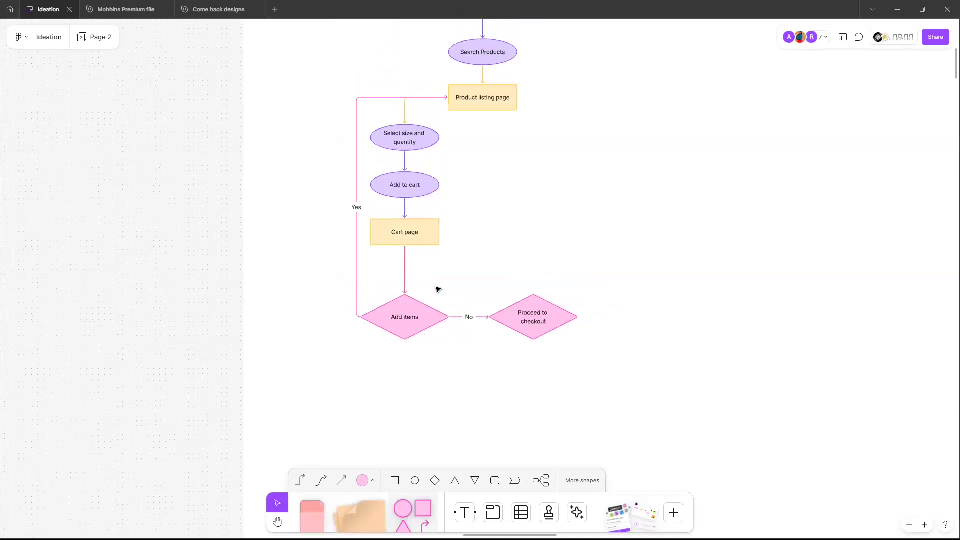
pyautogui.scroll(-5, 438, 289)
pyautogui.hscroll(2, 438, 290)
pyautogui.scroll(1, 438, 289)
pyautogui.hscroll(-2, 438, 290)
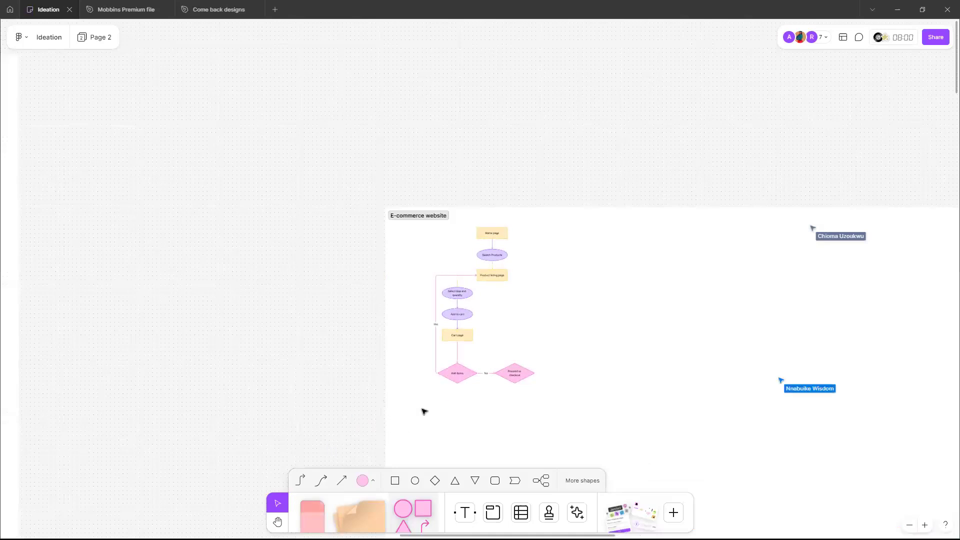
pyautogui.scroll(-1, 424, 411)
# - Select the yellow Home page rectangle at the start of the E-commerce website flow
pyautogui.scroll(5, 424, 411)
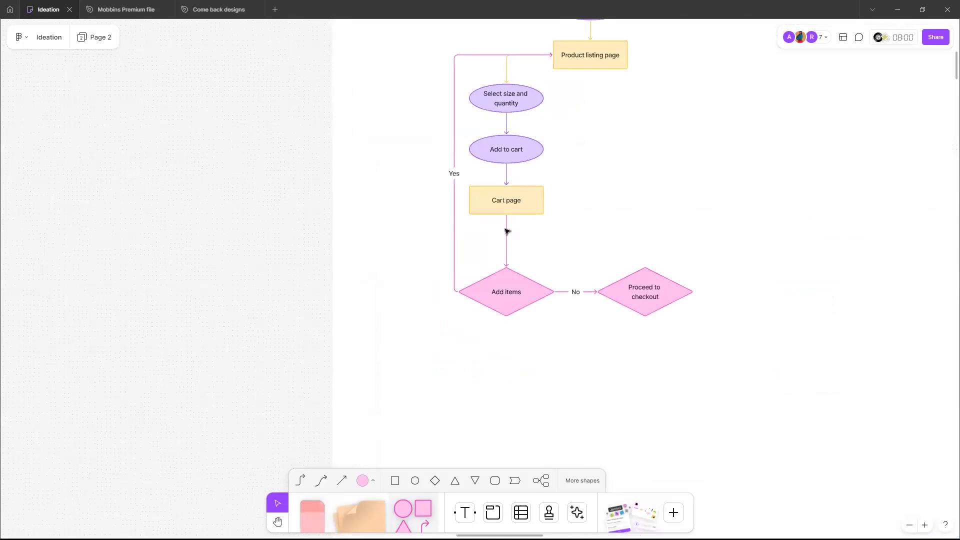
pyautogui.scroll(2, 506, 231)
pyautogui.scroll(3, 435, 233)
pyautogui.scroll(3, 435, 233)
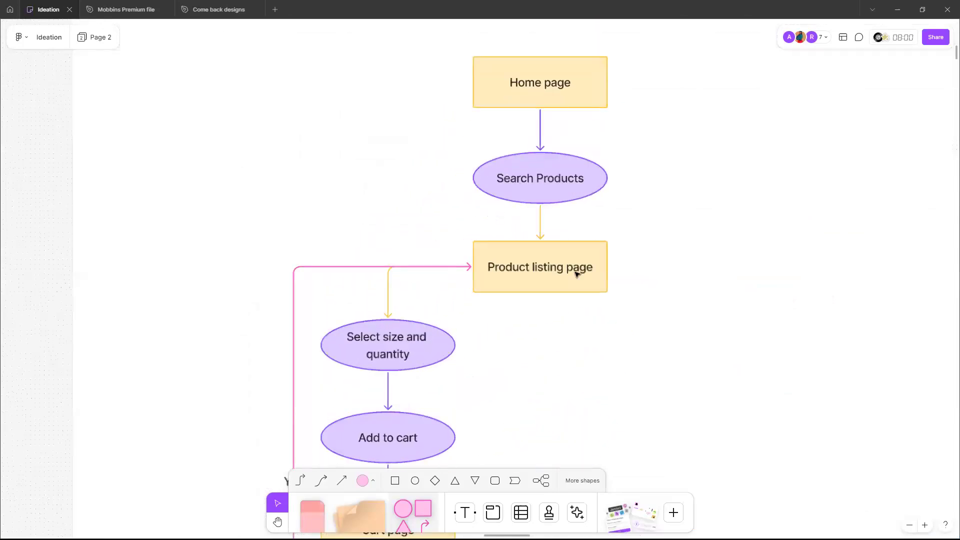
pyautogui.scroll(5, 586, 270)
pyautogui.hscroll(2, 463, 362)
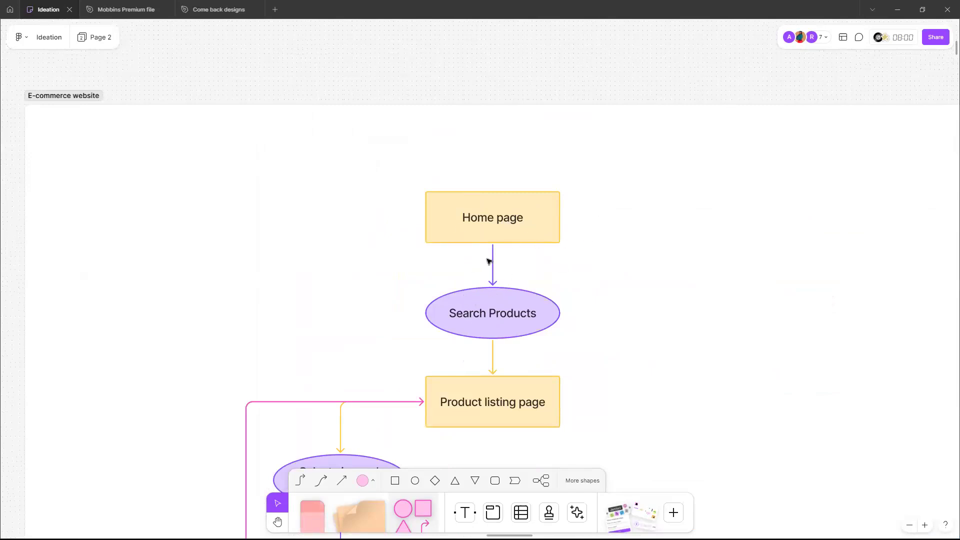
pyautogui.click(557, 221)
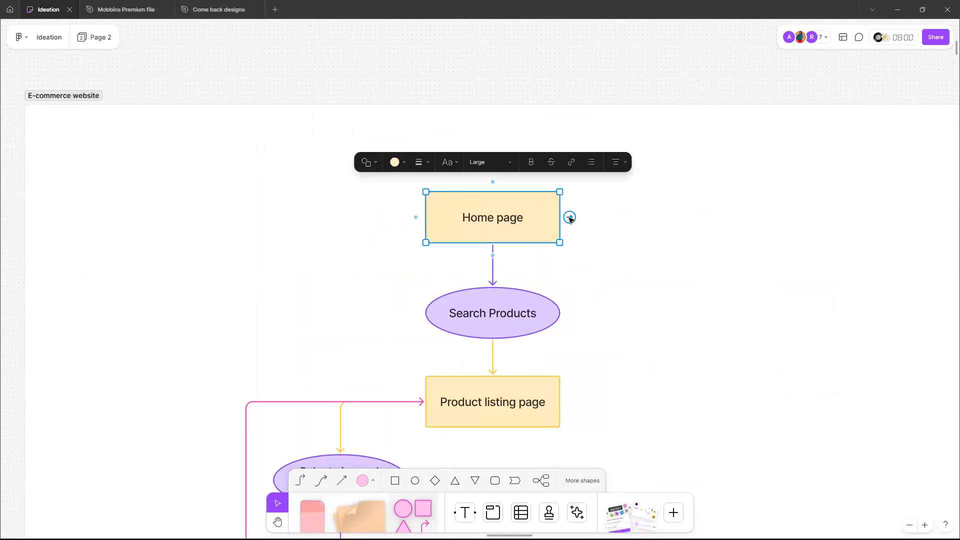
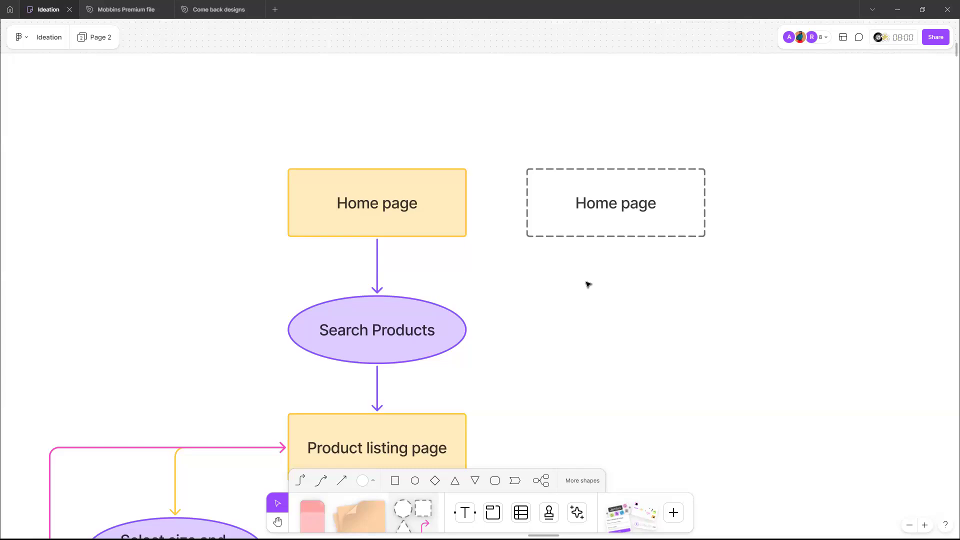
# - Find the "Example: E-commerce website" flowchart and examine the Action and Decision shapes in its Key
pyautogui.scroll(-3, 587, 284)
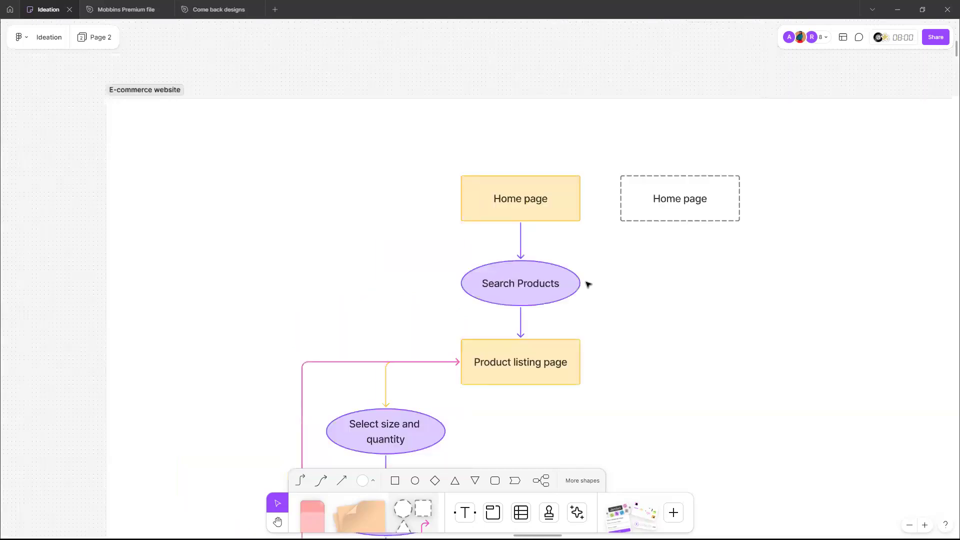
pyautogui.scroll(-2, 588, 285)
pyautogui.scroll(-5, 587, 285)
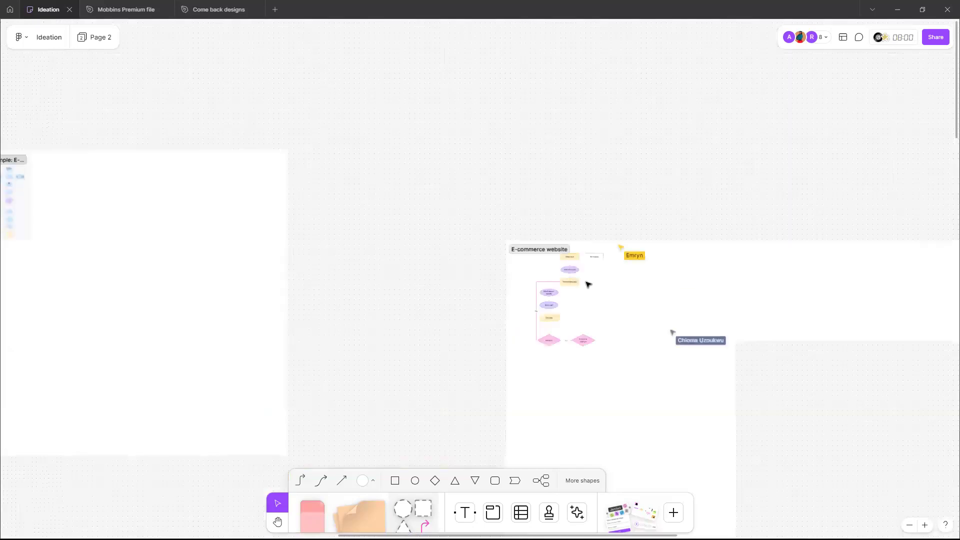
pyautogui.hscroll(-2, 34, 120)
pyautogui.hscroll(-2, 111, 186)
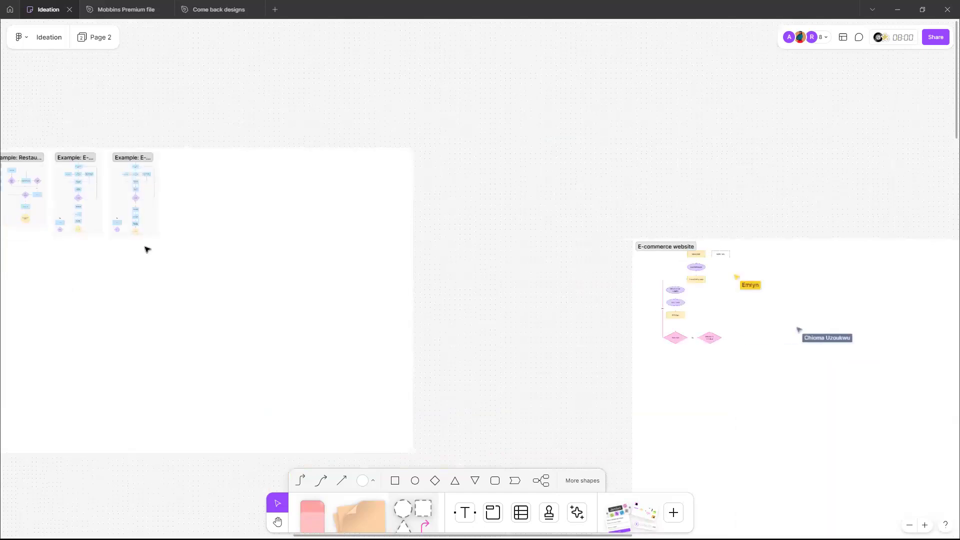
pyautogui.scroll(5, 142, 302)
pyautogui.scroll(5, 142, 302)
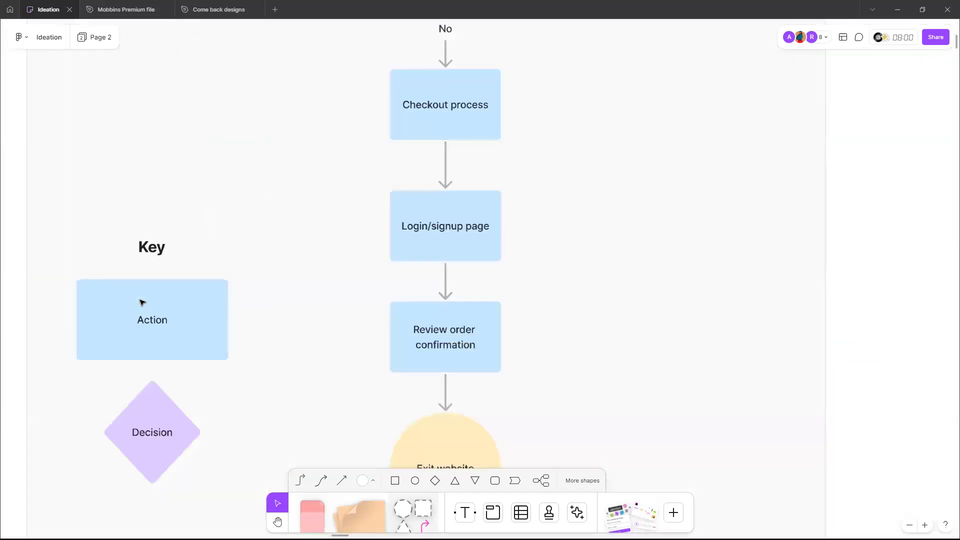
pyautogui.scroll(-2, 459, 389)
pyautogui.hscroll(-1, 459, 389)
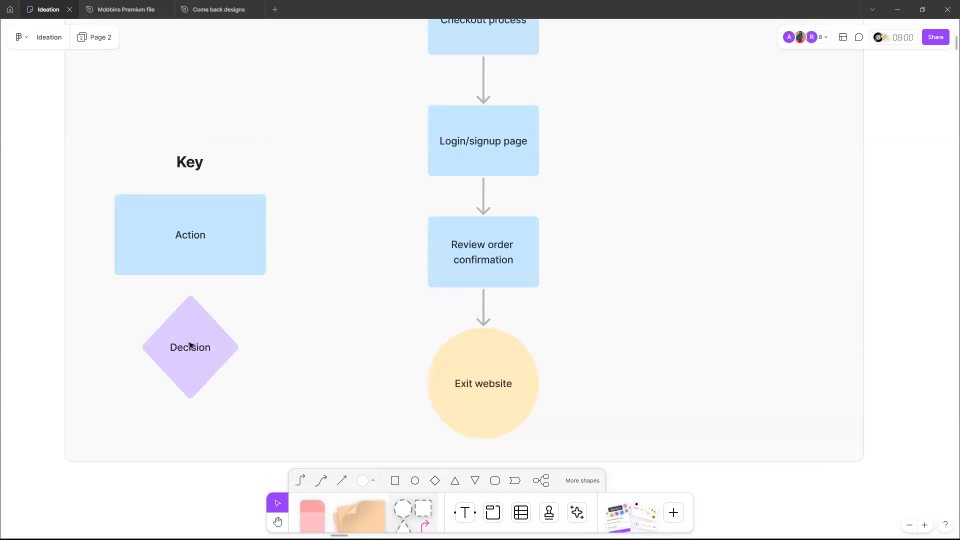
# - Examine how the example flowchart uses action and decision shapes from item search through "More items?" to Exit website
pyautogui.keyDown('ctrl'); pyautogui.scroll(-2, 418, 278); pyautogui.keyUp('ctrl')
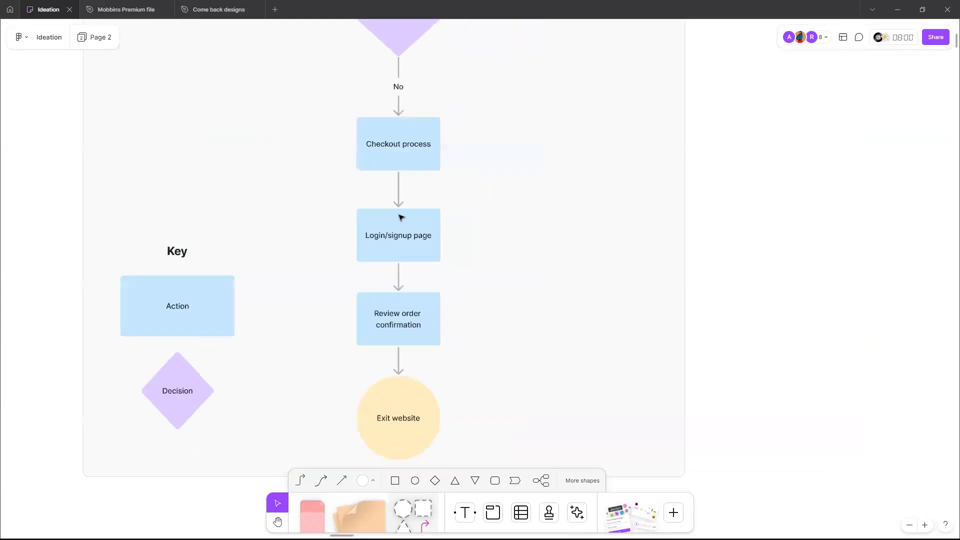
pyautogui.scroll(2, 319, 389)
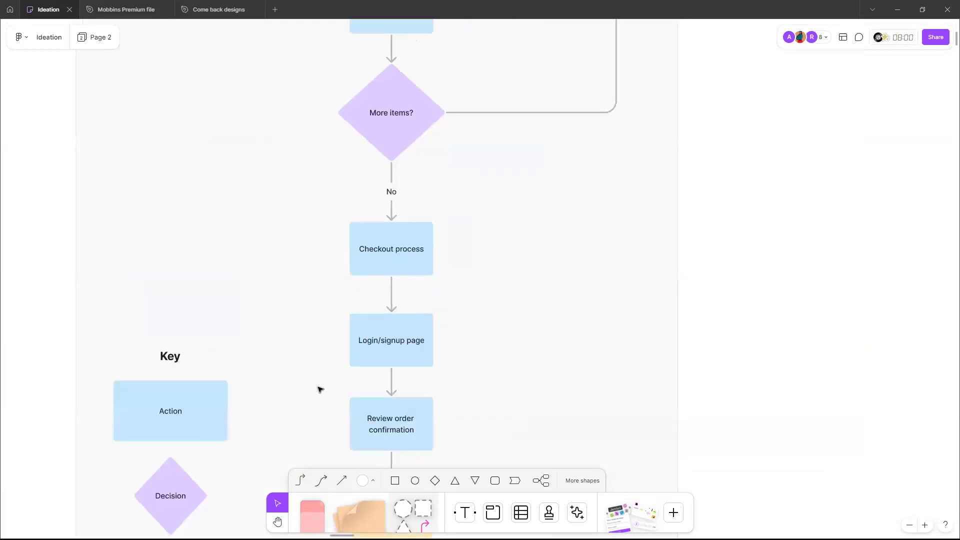
pyautogui.scroll(-2, 299, 324)
pyautogui.hscroll(-3, 299, 324)
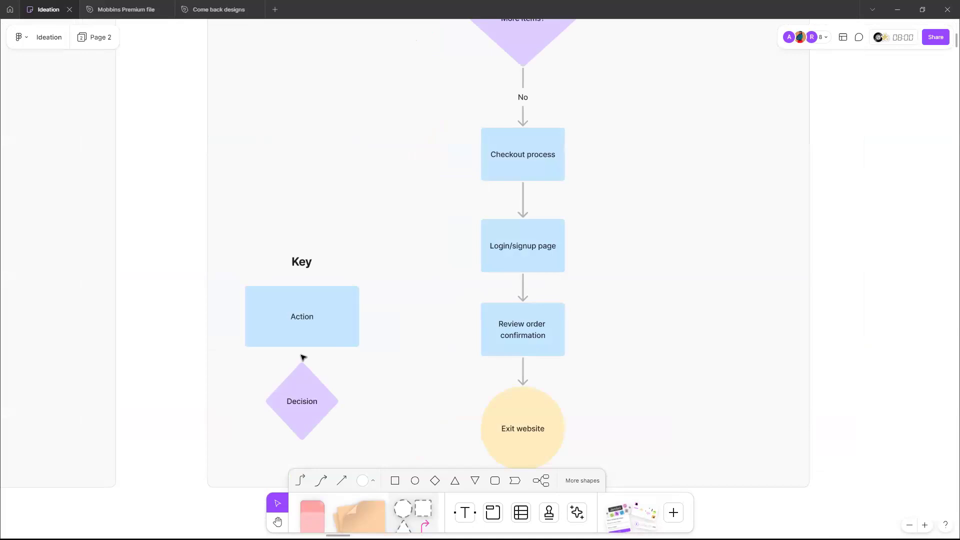
pyautogui.scroll(2, 461, 171)
pyautogui.hscroll(1, 461, 172)
pyautogui.scroll(2, 461, 106)
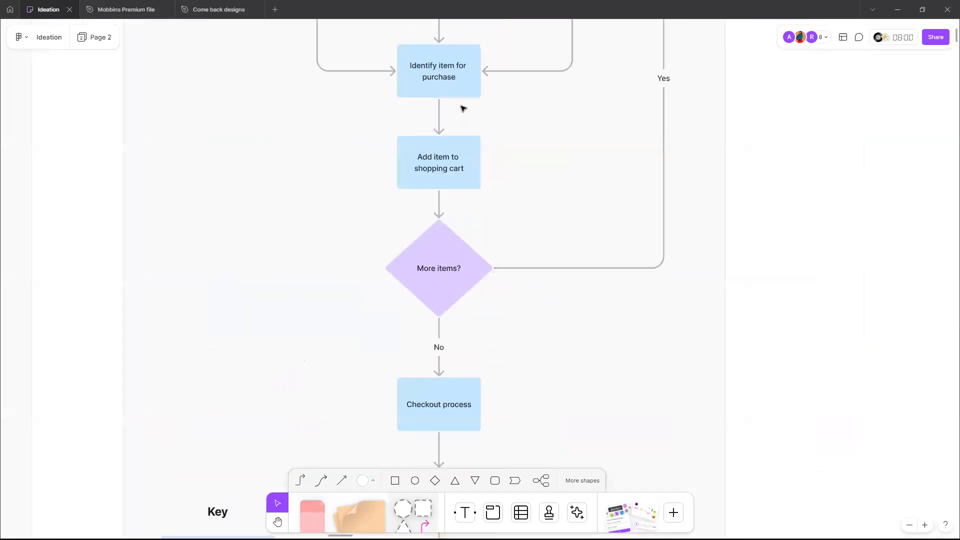
pyautogui.scroll(-3, 461, 107)
pyautogui.scroll(-2, 293, 327)
pyautogui.hscroll(-1, 293, 328)
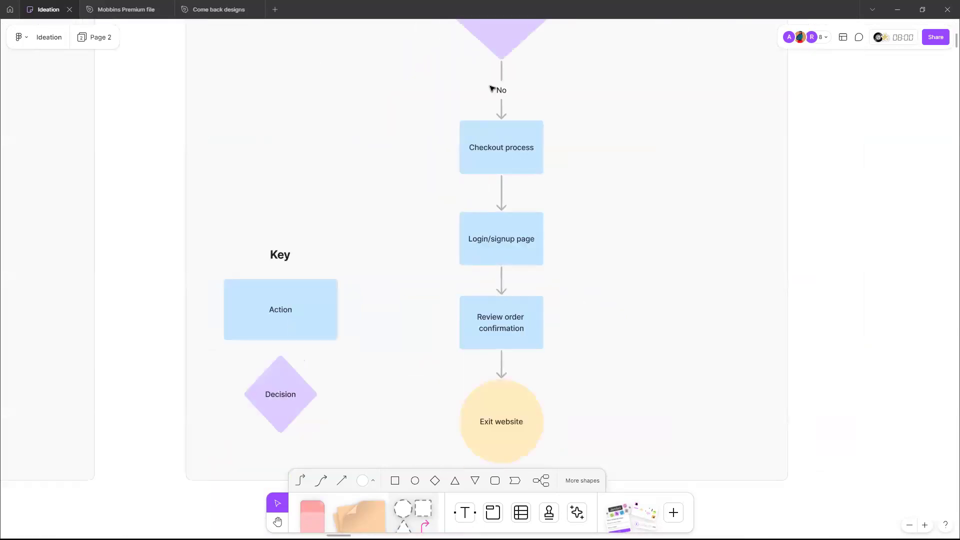
pyautogui.hscroll(-1, 496, 88)
pyautogui.scroll(-1, 496, 89)
pyautogui.scroll(6, 520, 180)
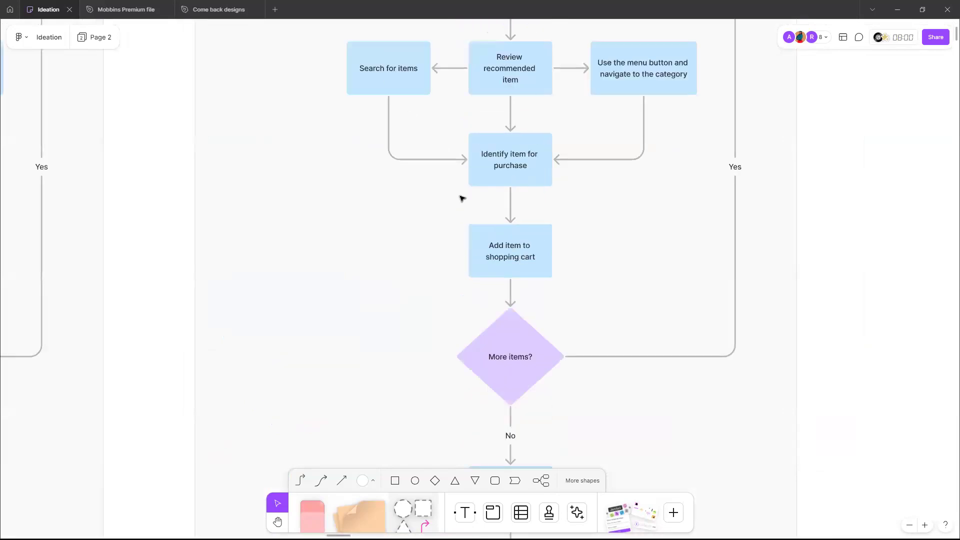
pyautogui.scroll(-2, 520, 353)
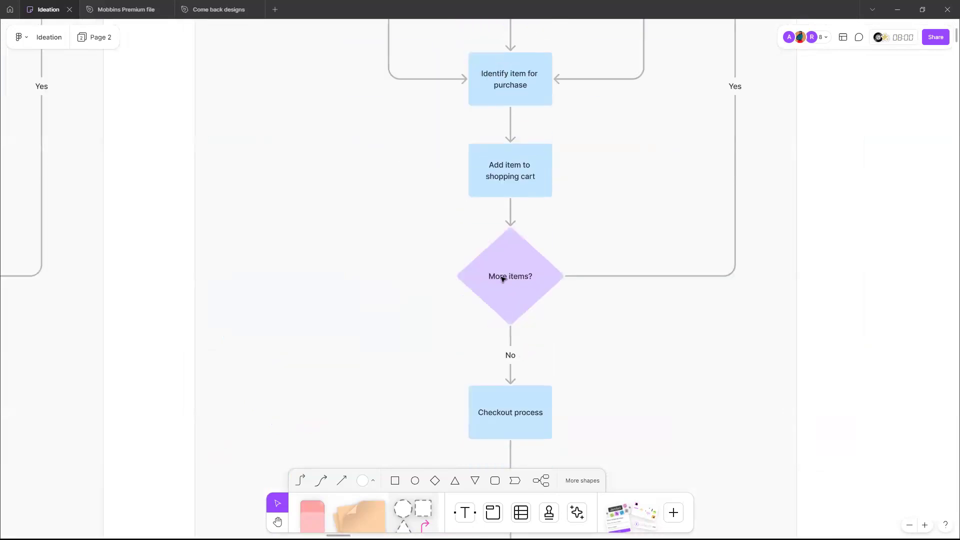
# - Return to the E-commerce website section and view its whole flow, including the dashed Home page box
pyautogui.scroll(-5, 504, 280)
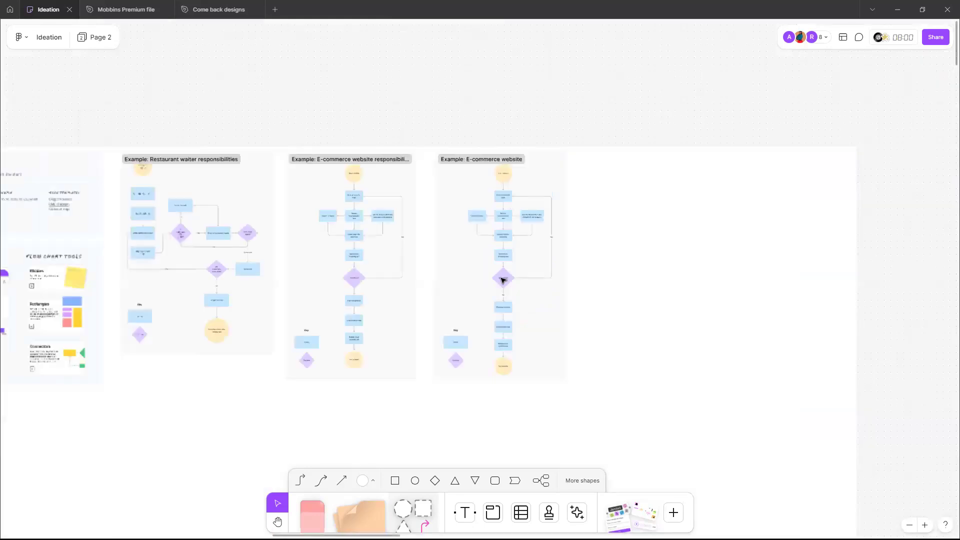
pyautogui.scroll(-5, 796, 335)
pyautogui.hscroll(1, 796, 334)
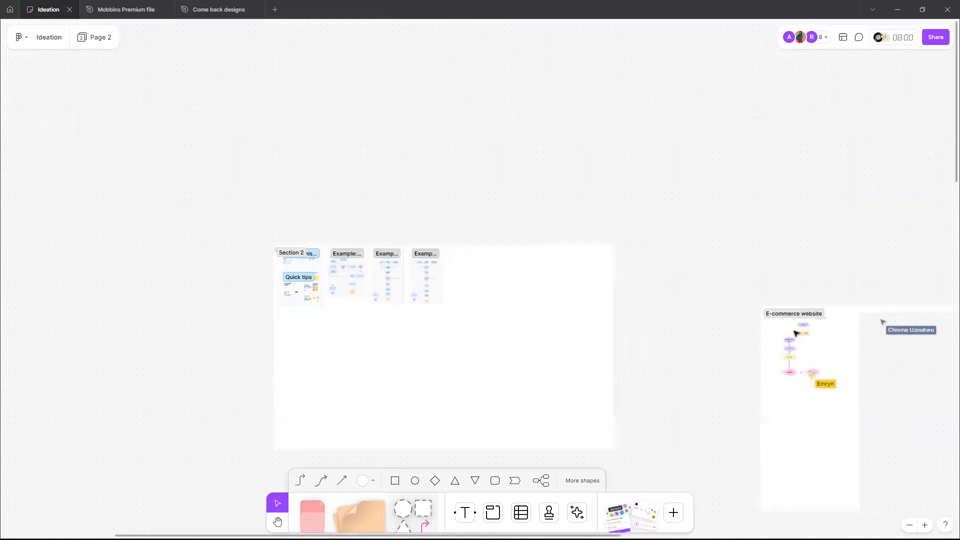
pyautogui.hscroll(7, 418, 382)
pyautogui.scroll(5, 418, 383)
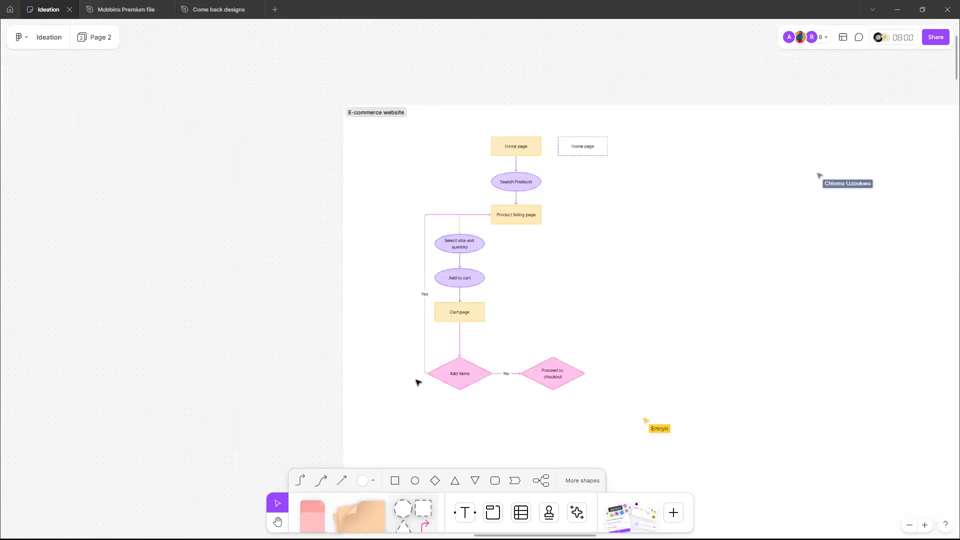
pyautogui.scroll(-2, 416, 382)
pyautogui.hscroll(2, 416, 382)
pyautogui.scroll(2, 500, 301)
pyautogui.hscroll(4, 500, 301)
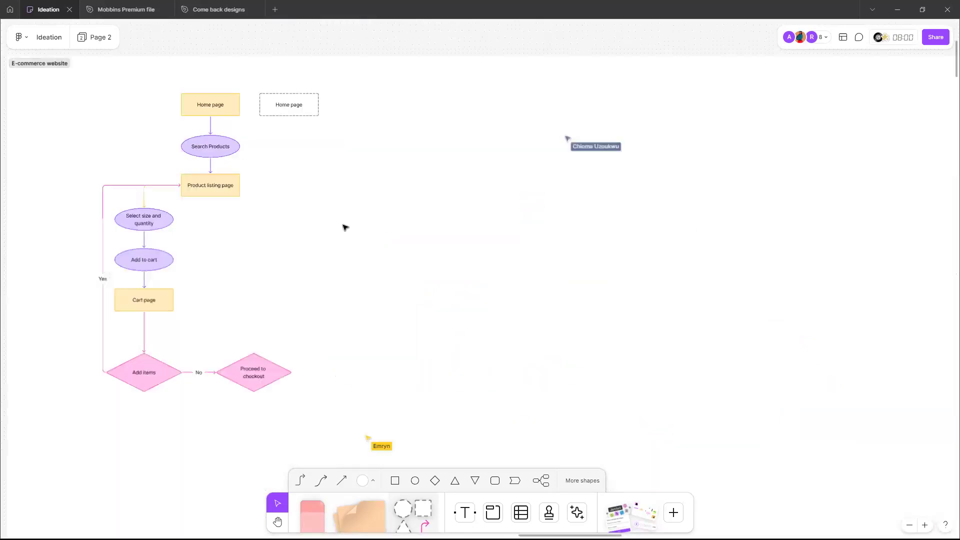
# - Compare the E-commerce website flow's page and action shapes with the Action and Decision shapes in the example flowchart's Key
pyautogui.hscroll(-6, 328, 275)
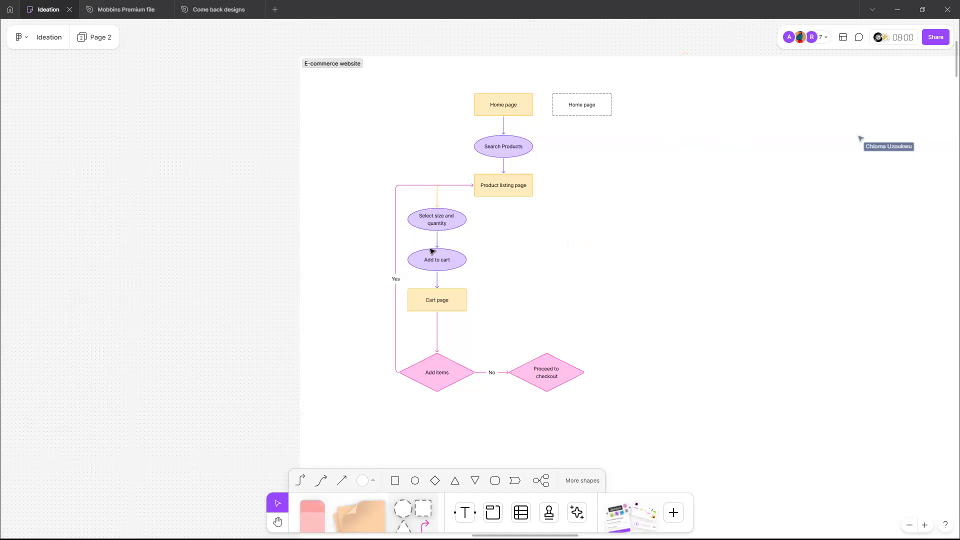
pyautogui.scroll(5, 431, 251)
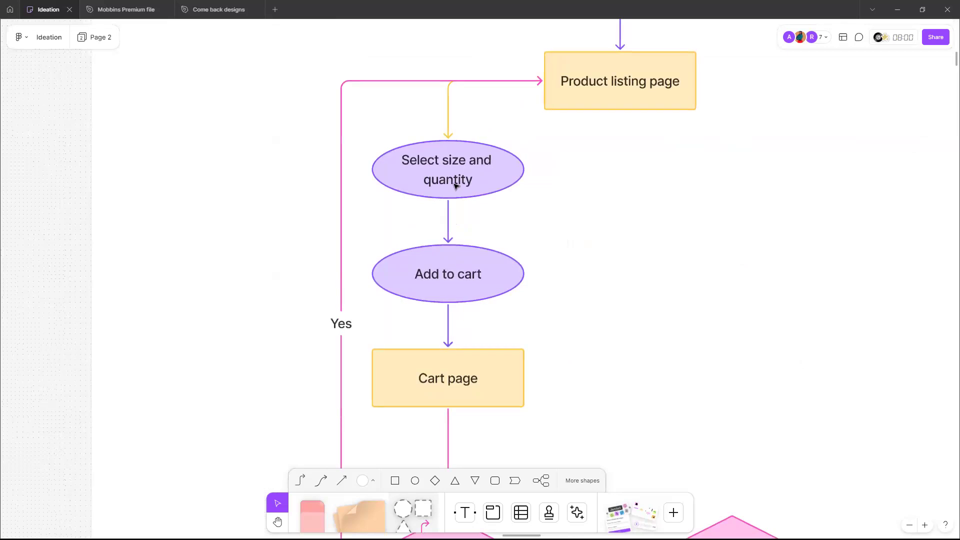
pyautogui.scroll(-2, 455, 186)
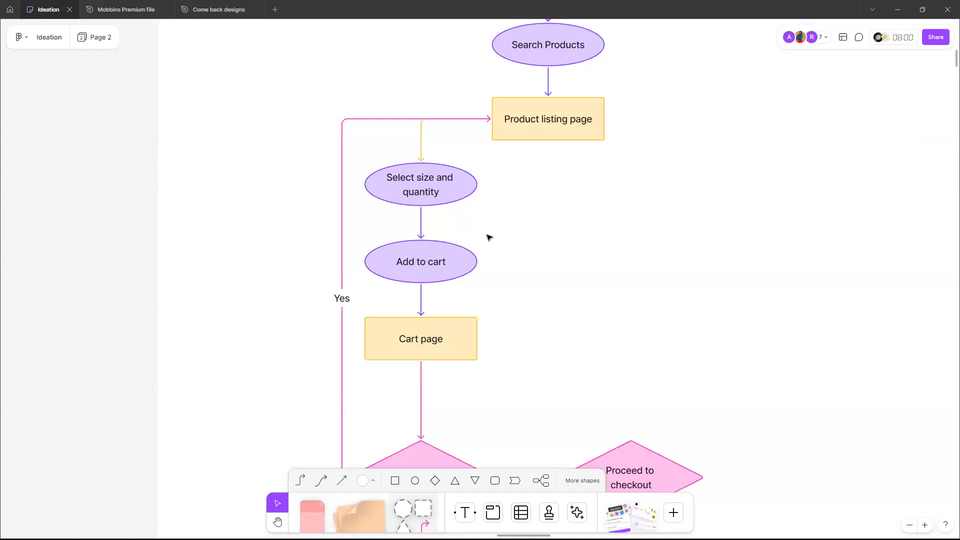
pyautogui.scroll(-10, 489, 237)
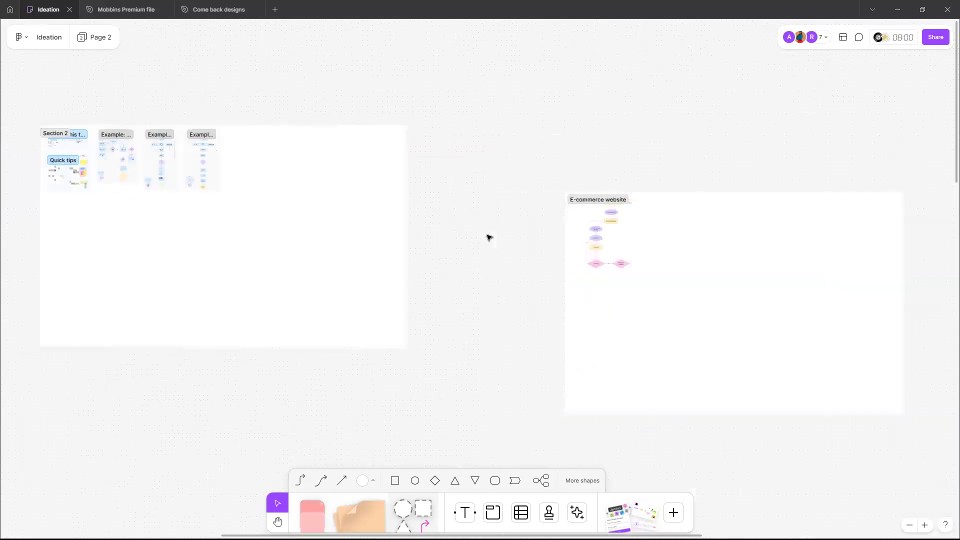
pyautogui.hscroll(-5, 309, 173)
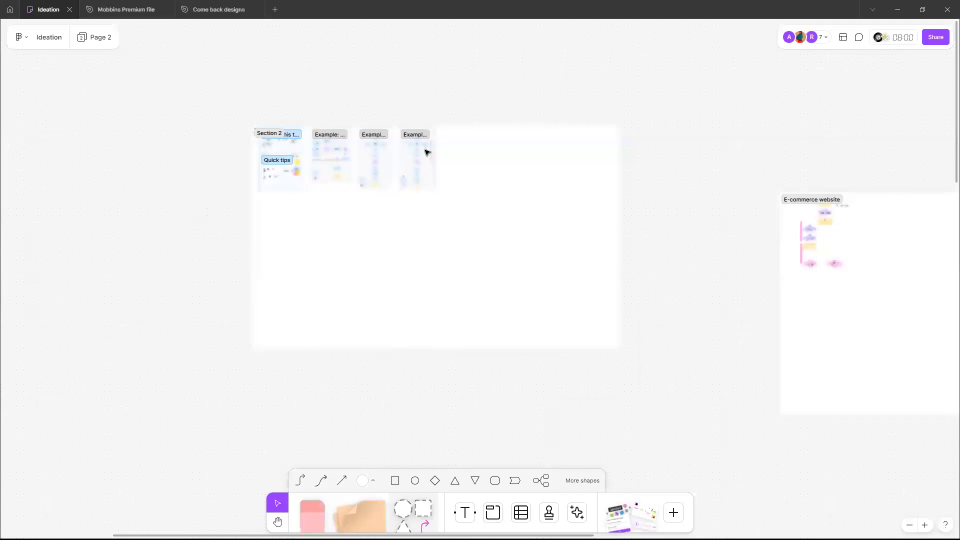
pyautogui.scroll(10, 425, 152)
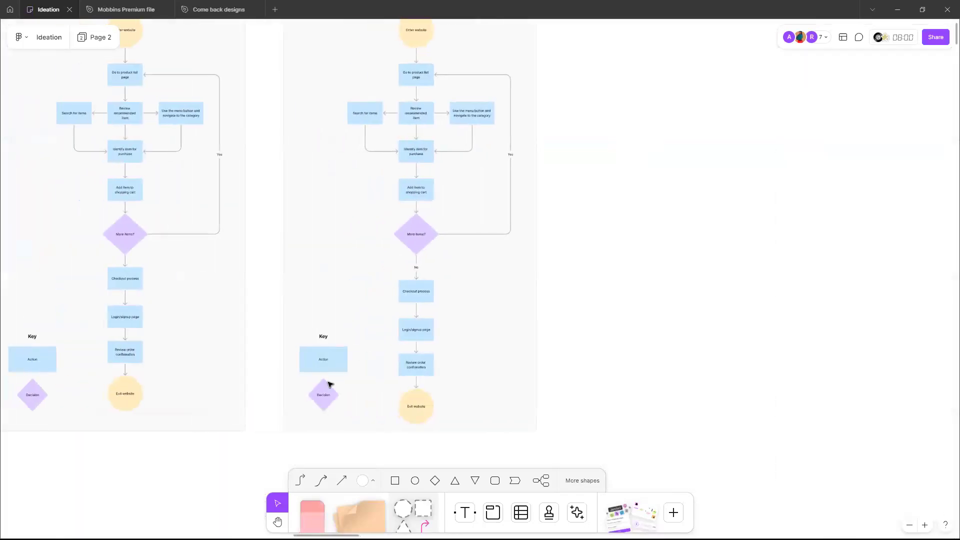
pyautogui.scroll(4, 325, 386)
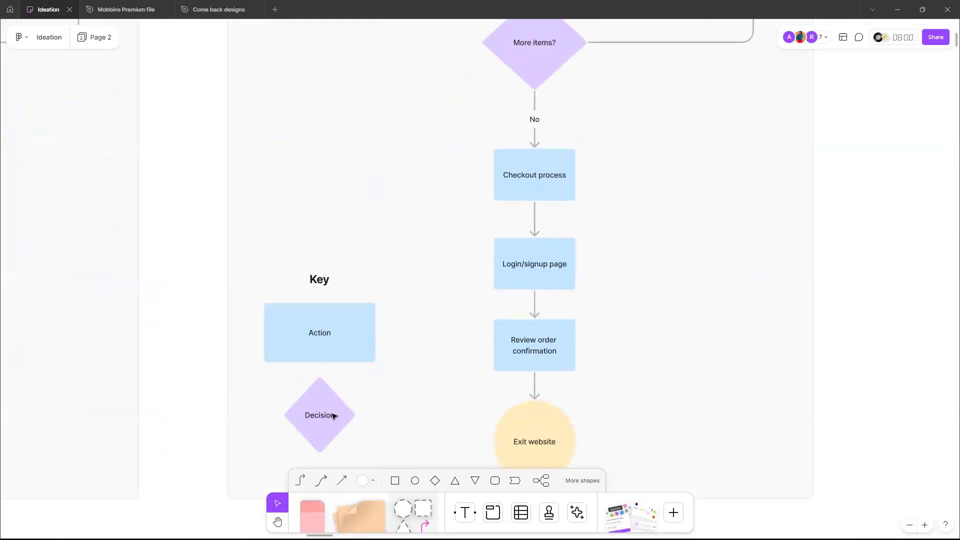
pyautogui.keyDown('ctrl'); pyautogui.scroll(-15, 334, 401); pyautogui.keyUp('ctrl')
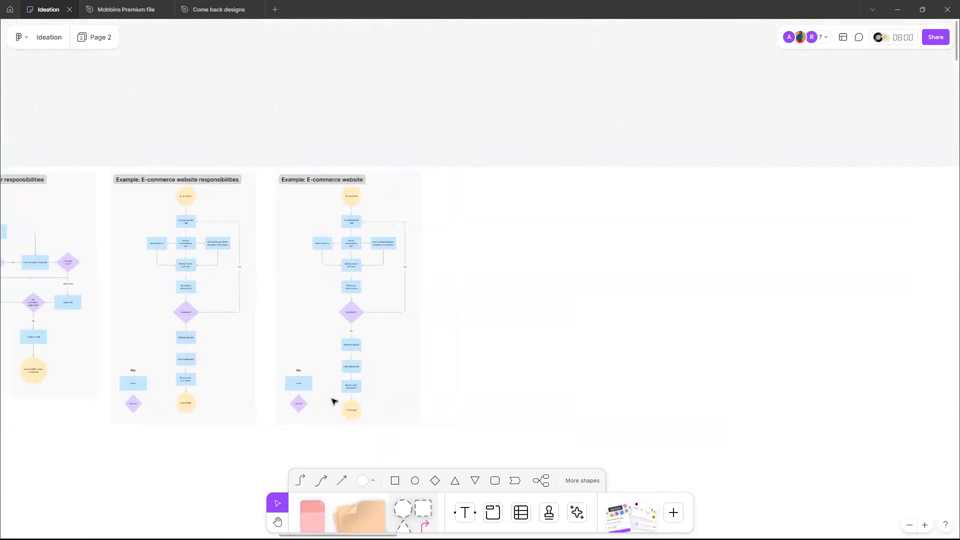
# - Return to the E-commerce website flow and examine its Add items and Proceed to checkout decision shapes
pyautogui.hscroll(3, 500, 425)
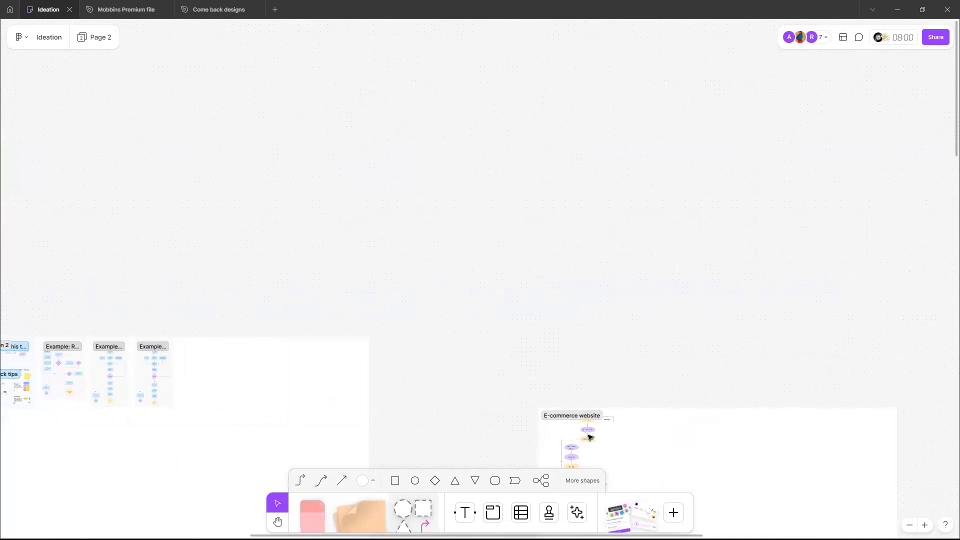
pyautogui.scroll(10, 590, 435)
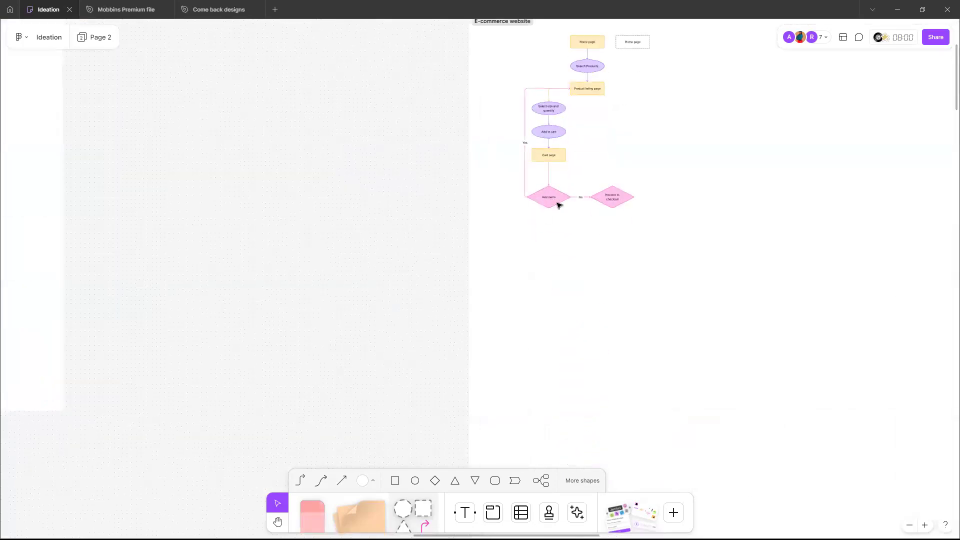
pyautogui.keyDown('ctrl'); pyautogui.scroll(5, 558, 205); pyautogui.keyUp('ctrl')
pyautogui.scroll(6, 559, 206)
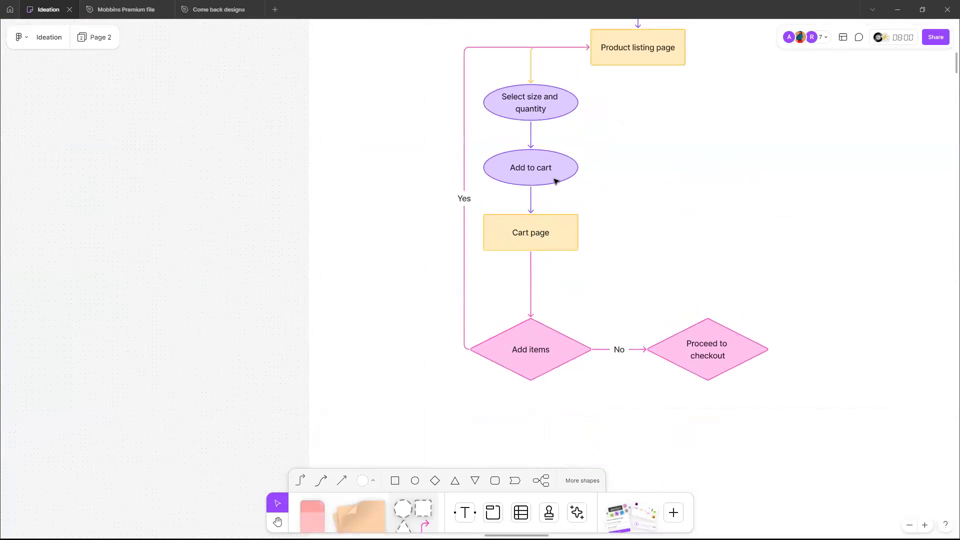
# - Examine the Key of the "Example: E-commerce website" flowchart and its steps from Add item to shopping cart through Exit website
pyautogui.hscroll(-9, 554, 181)
pyautogui.keyDown('ctrl'); pyautogui.scroll(-5, 554, 180); pyautogui.keyUp('ctrl')
pyautogui.hscroll(-2, 554, 181)
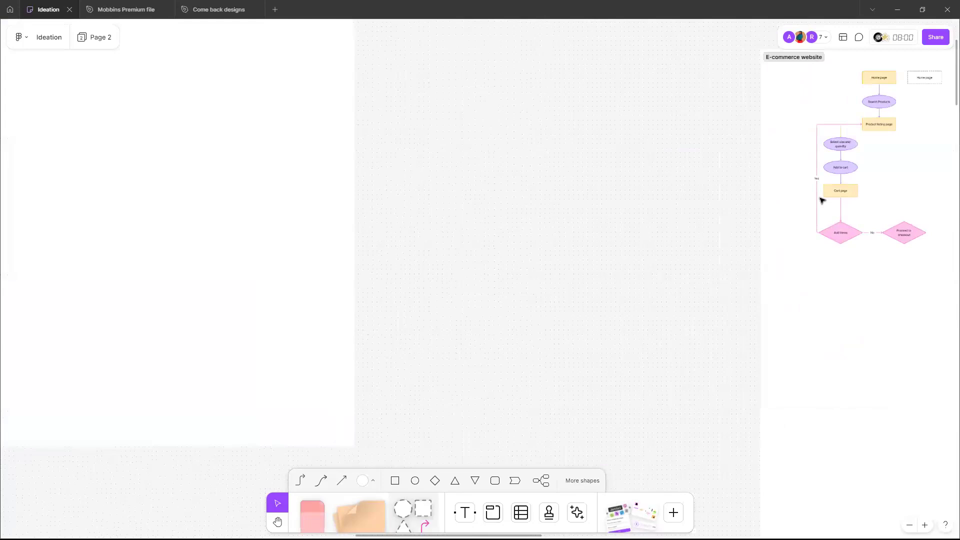
pyautogui.hscroll(-8, 250, 88)
pyautogui.keyDown('ctrl'); pyautogui.scroll(8, 251, 88); pyautogui.keyUp('ctrl')
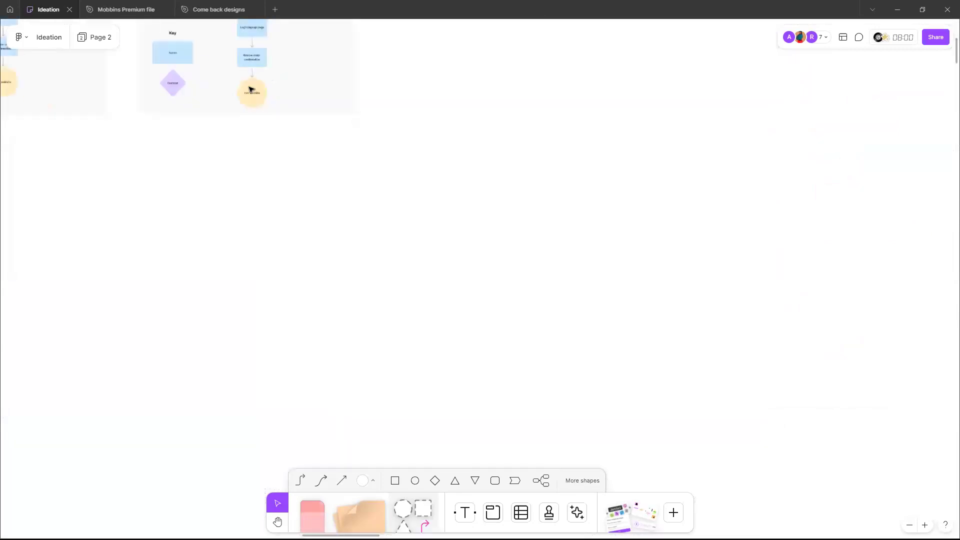
pyautogui.hscroll(-3, 250, 88)
pyautogui.scroll(2, 251, 88)
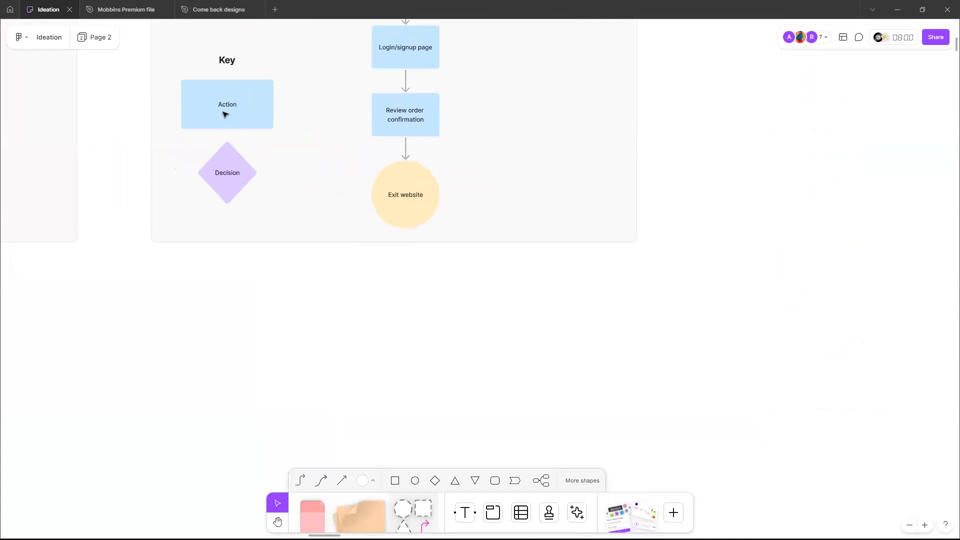
pyautogui.scroll(1, 414, 133)
pyautogui.scroll(8, 414, 133)
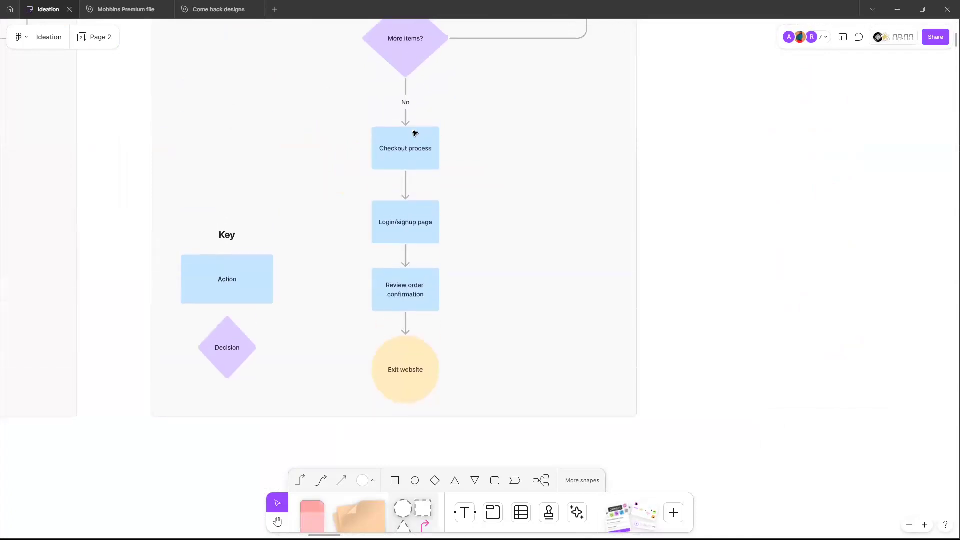
pyautogui.scroll(-3, 403, 419)
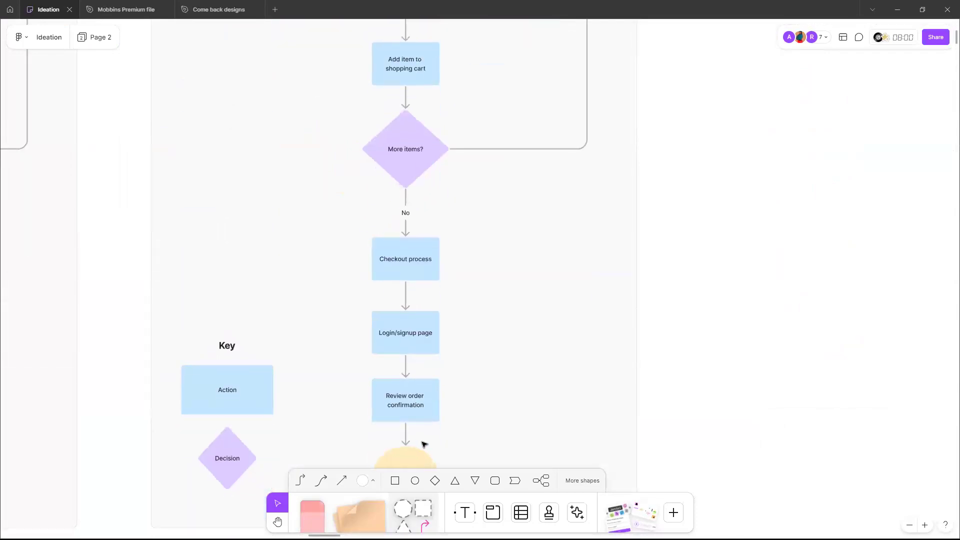
pyautogui.scroll(-4, 423, 444)
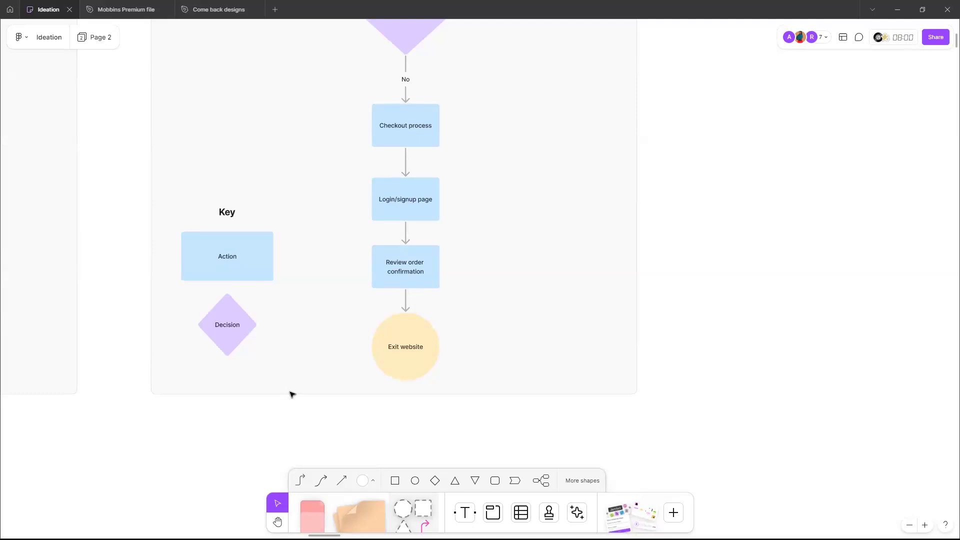
pyautogui.scroll(-5, 244, 157)
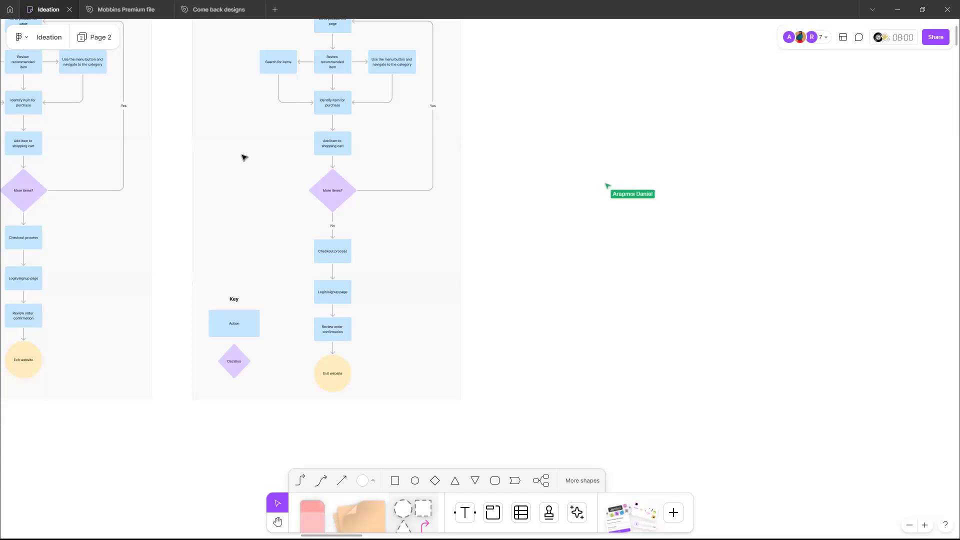
# - Go back to the E-commerce website section and review the flow from Home page down to Cart page
pyautogui.scroll(-10, 242, 158)
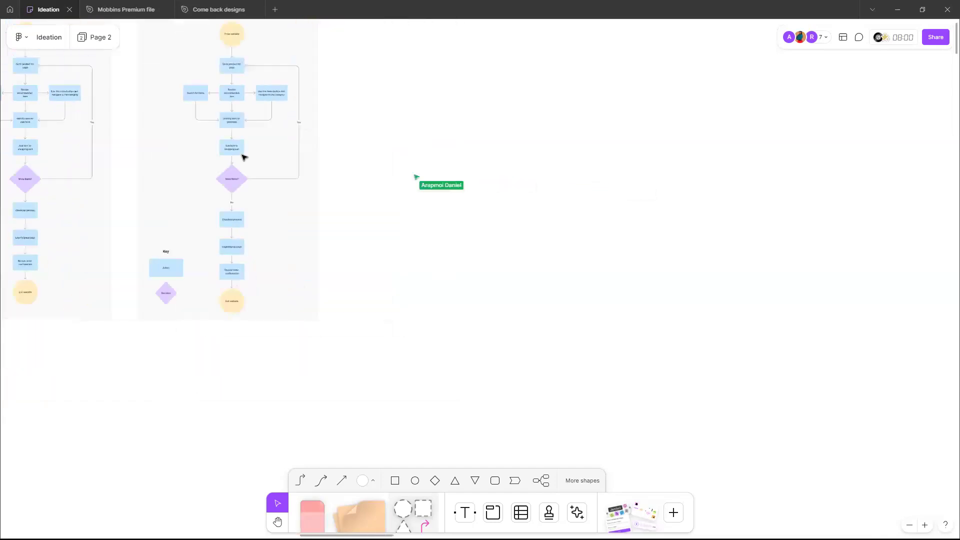
pyautogui.scroll(-5, 356, 300)
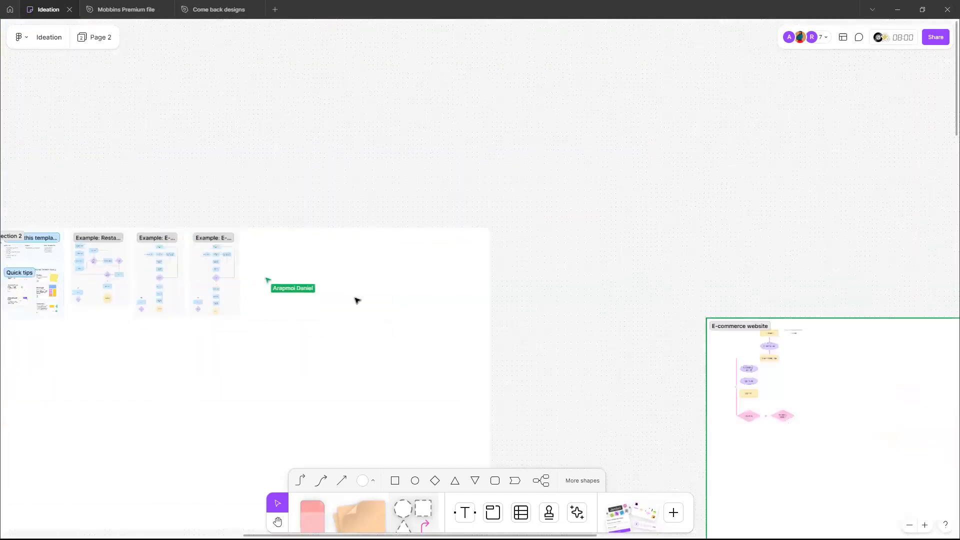
pyautogui.scroll(5, 521, 357)
pyautogui.scroll(10, 520, 357)
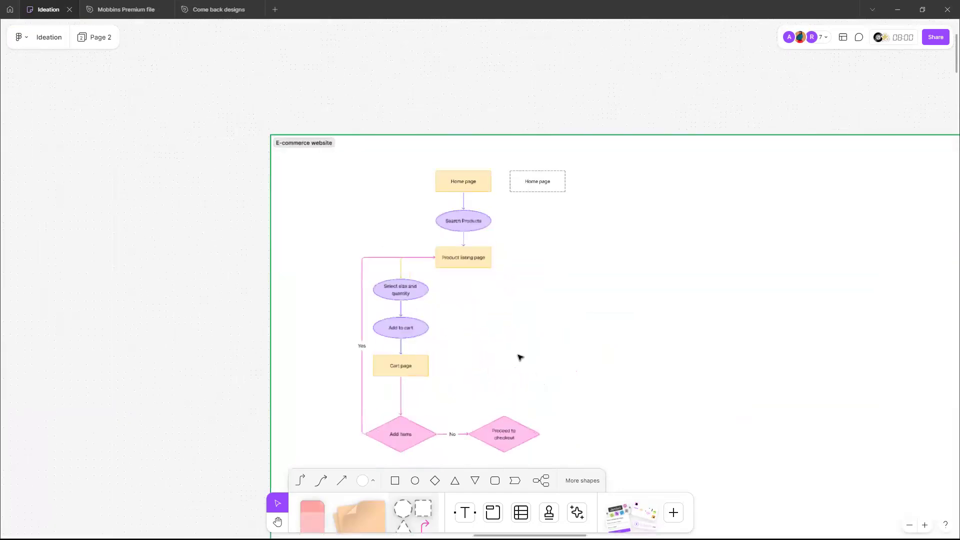
pyautogui.scroll(-3, 520, 357)
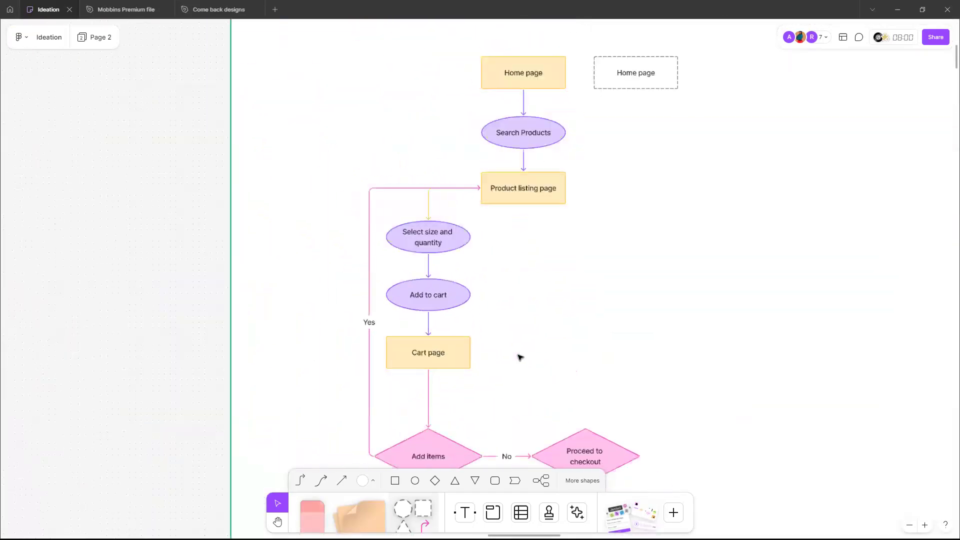
pyautogui.scroll(5, 488, 328)
pyautogui.scroll(-1, 488, 325)
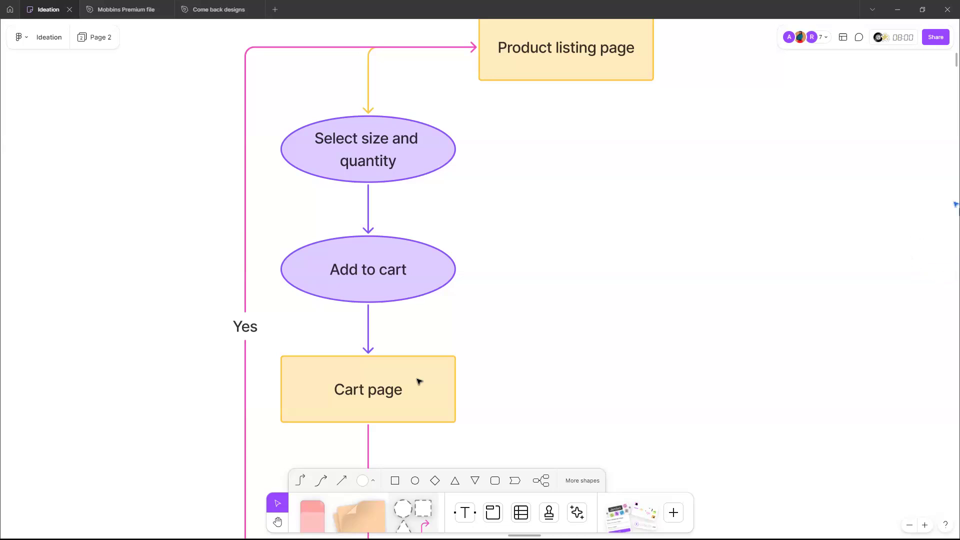
pyautogui.scroll(-5, 419, 381)
pyautogui.hscroll(3, 430, 394)
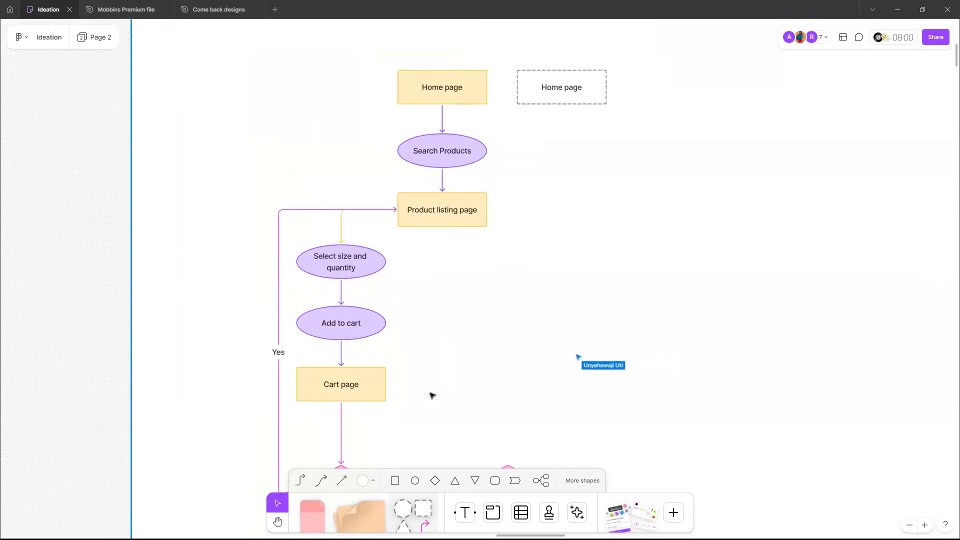
# - Draw an empty rectangle in the blank area beside the E-commerce website flow, below the level of the dashed Home page box
pyautogui.hscroll(3, 431, 393)
pyautogui.scroll(-3, 431, 392)
pyautogui.hscroll(4, 545, 379)
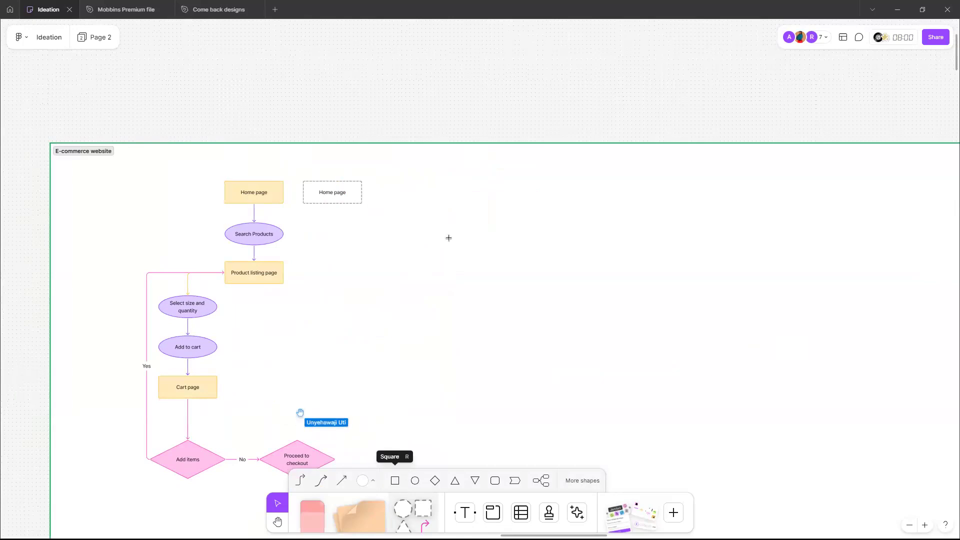
pyautogui.press('r')
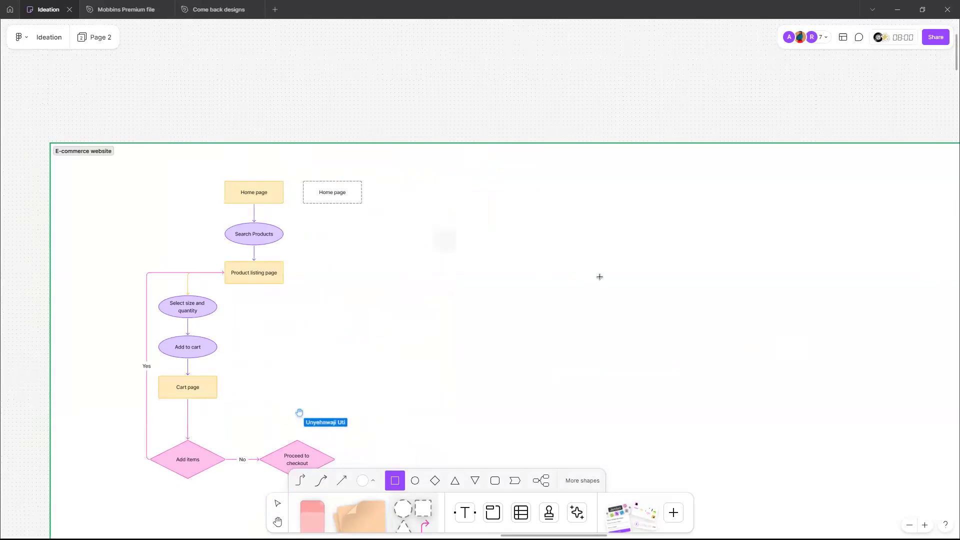
pyautogui.click(495, 262)
pyautogui.moveTo(518, 257); pyautogui.dragTo(519, 262)
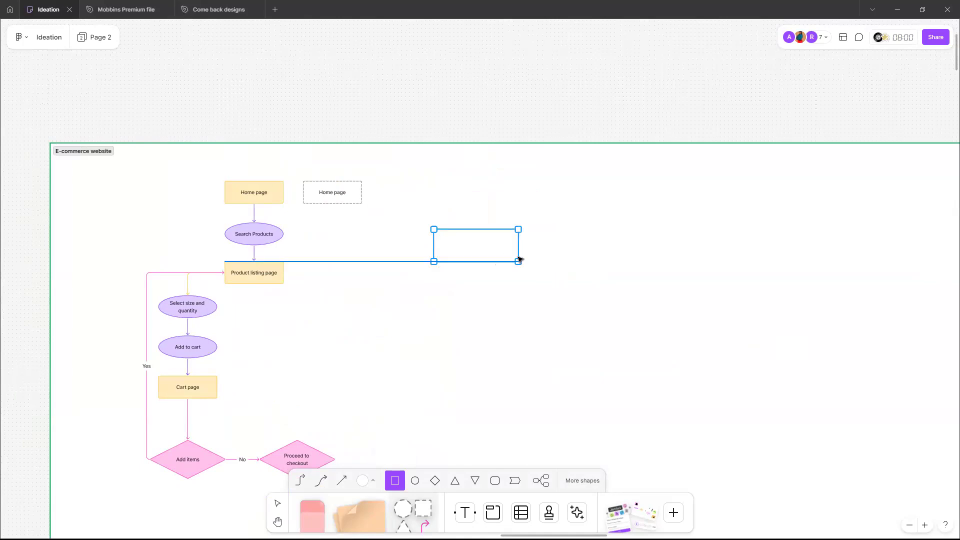
pyautogui.press('Escape')
# - Check the dashed Home page box, and draw a second, larger empty rectangle just below the first empty one
pyautogui.scroll(2, 495, 235)
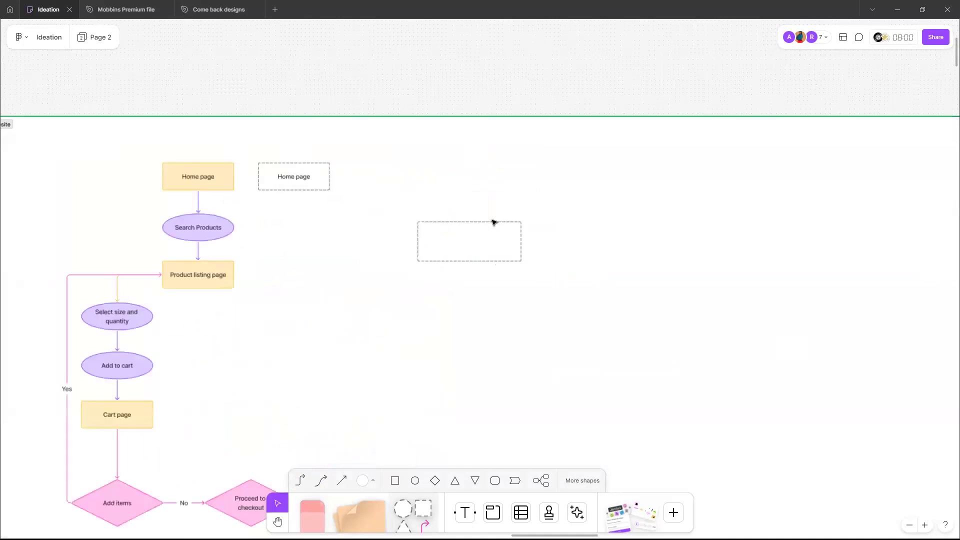
pyautogui.scroll(5, 482, 195)
pyautogui.scroll(-2, 452, 172)
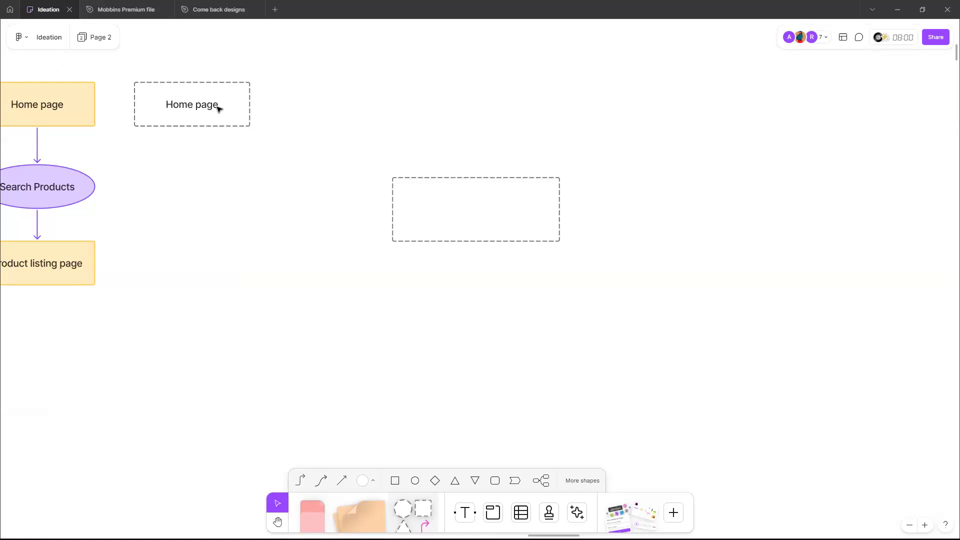
pyautogui.click(184, 108)
pyautogui.click(216, 232)
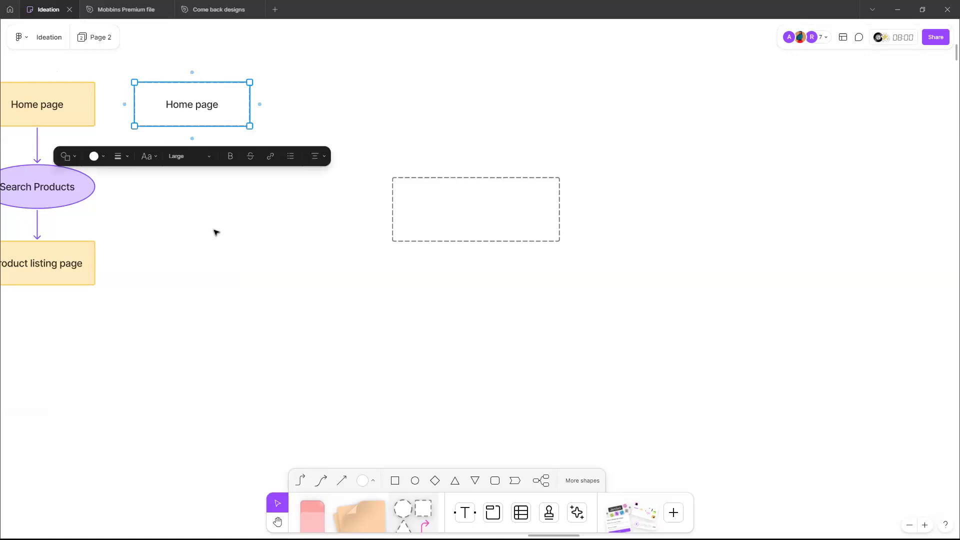
pyautogui.click(221, 118)
pyautogui.click(395, 482)
pyautogui.moveTo(357, 272)
pyautogui.mouseDown()
pyautogui.moveTo(566, 337)
pyautogui.moveTo(550, 343)
pyautogui.moveTo(560, 344)
pyautogui.mouseUp()
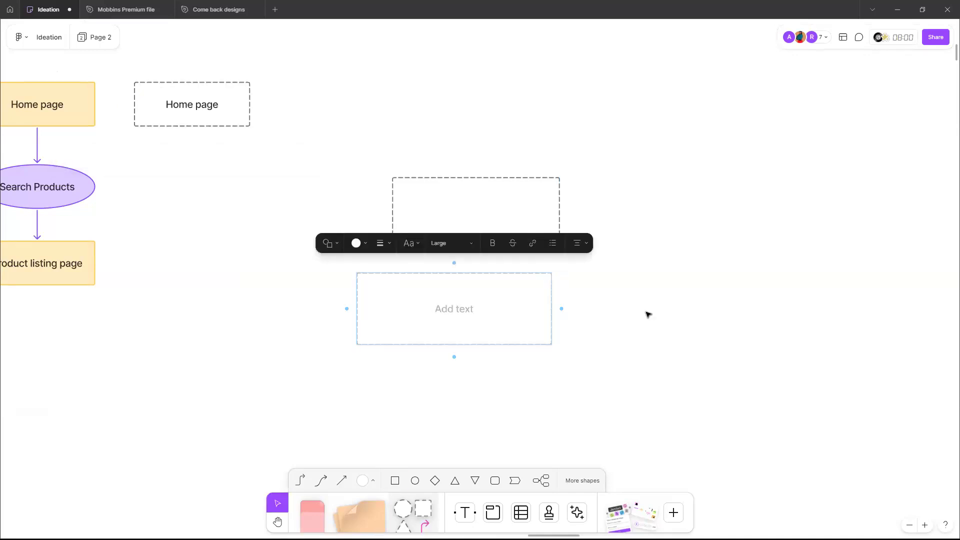
pyautogui.press('Escape')
# - Fill the larger empty rectangle with light yellow
pyautogui.click(463, 283)
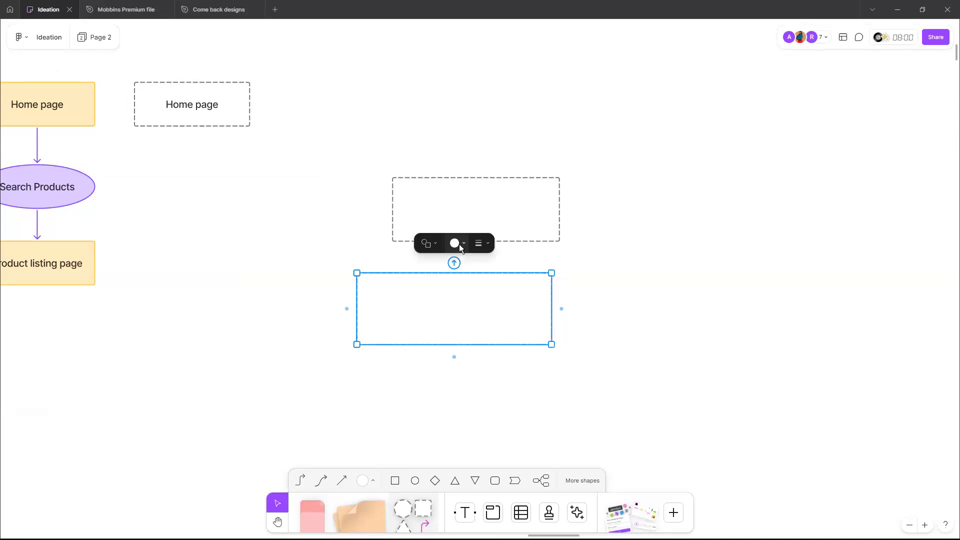
pyautogui.click(458, 244)
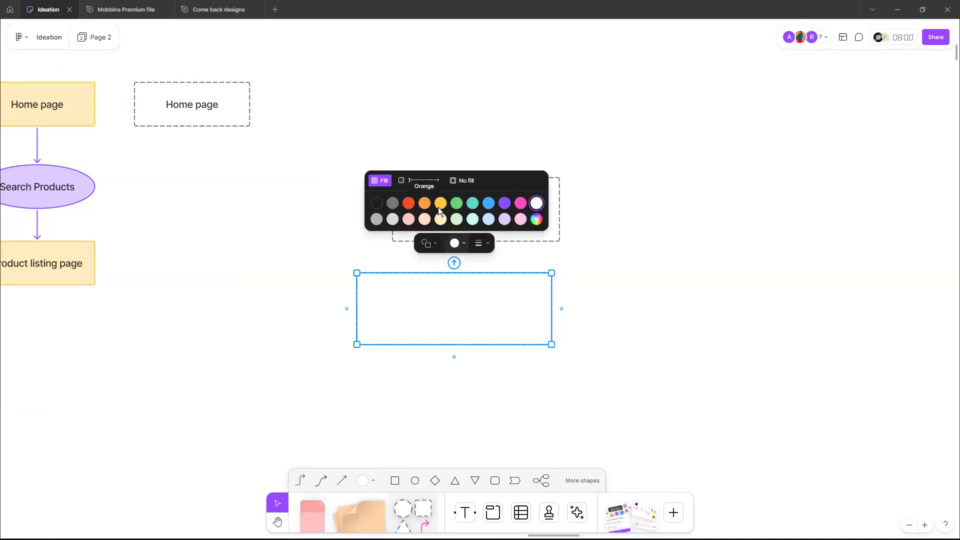
pyautogui.click(440, 219)
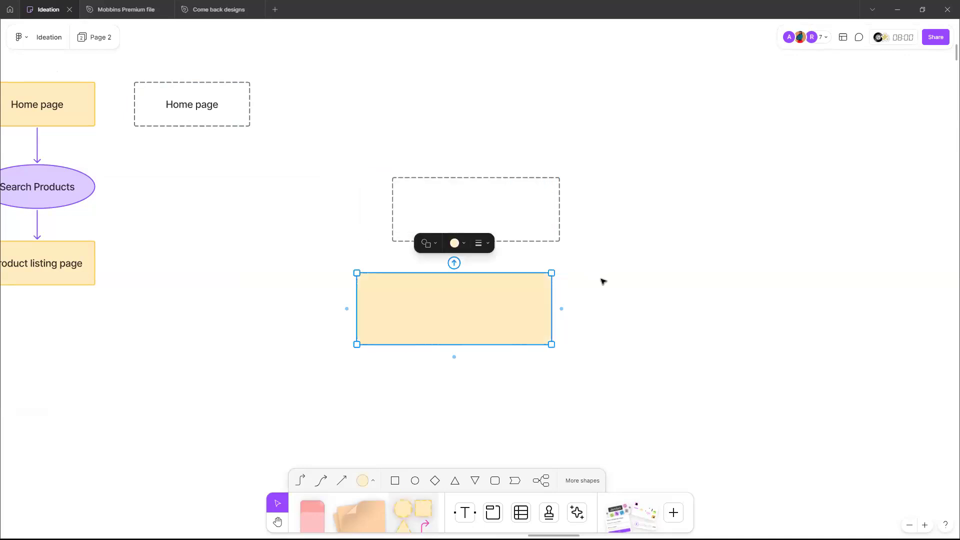
pyautogui.press('Escape')
# - Change the light yellow rectangle's outline from dashed to solid
pyautogui.click(492, 328)
pyautogui.click(479, 244)
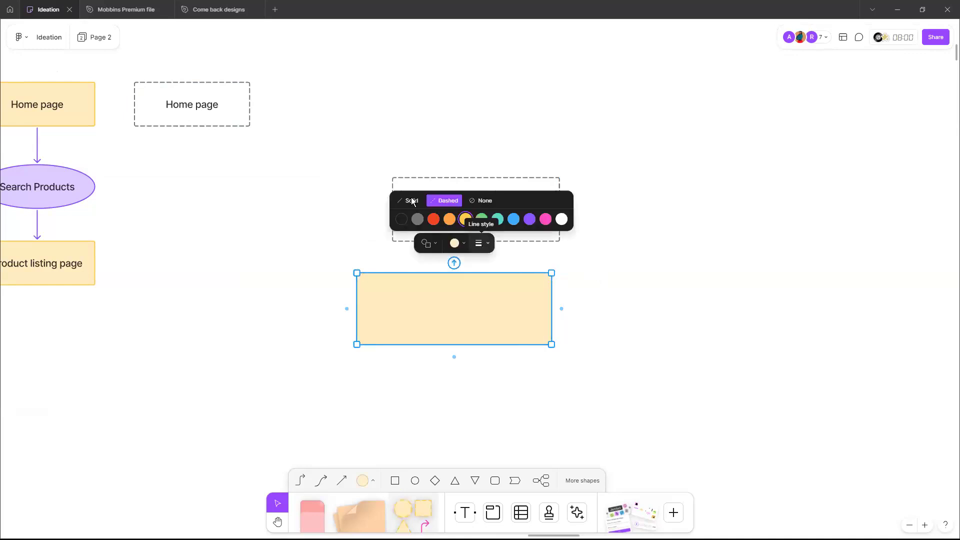
pyautogui.click(673, 265)
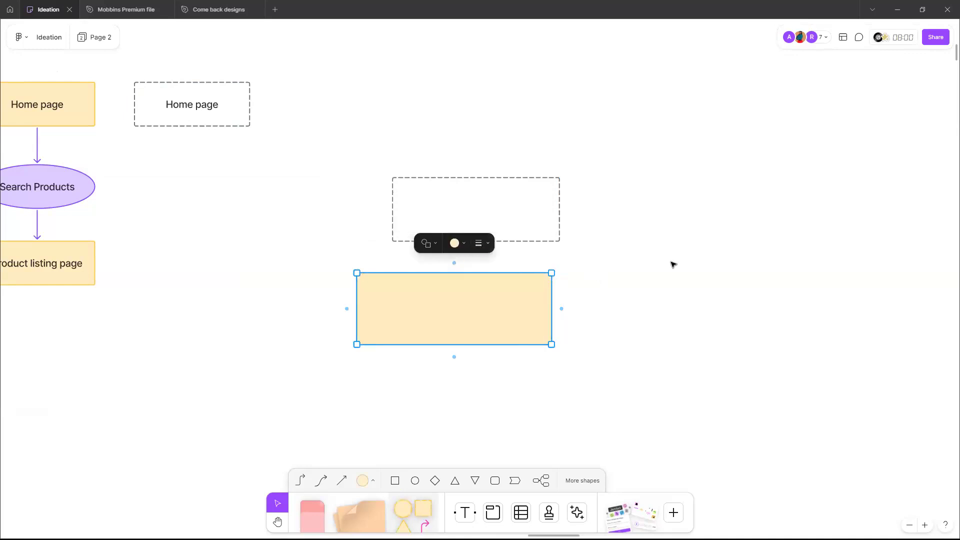
pyautogui.click(450, 457)
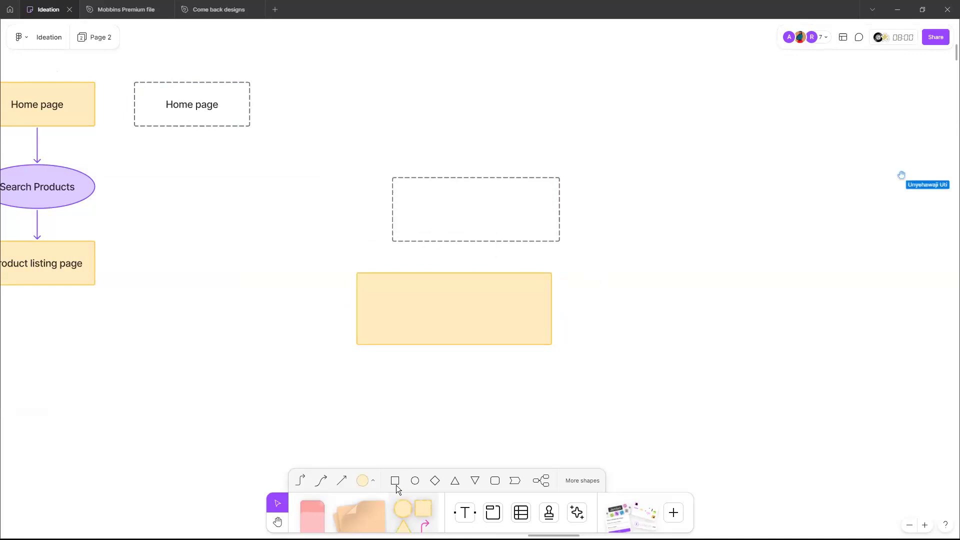
# - Place a small diamond in the blank area beside the empty dashed rectangle, and delete it
pyautogui.click(435, 481)
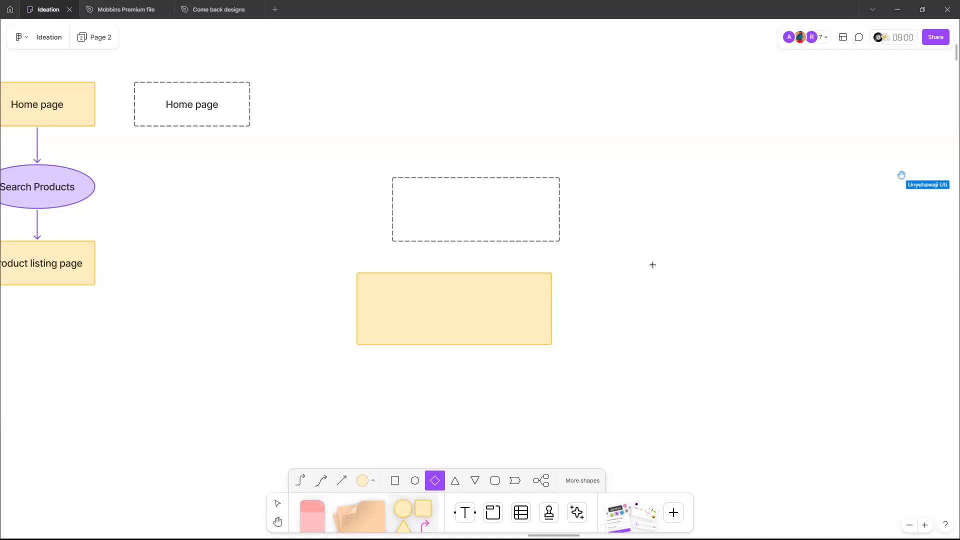
pyautogui.click(636, 222)
pyautogui.click(660, 230)
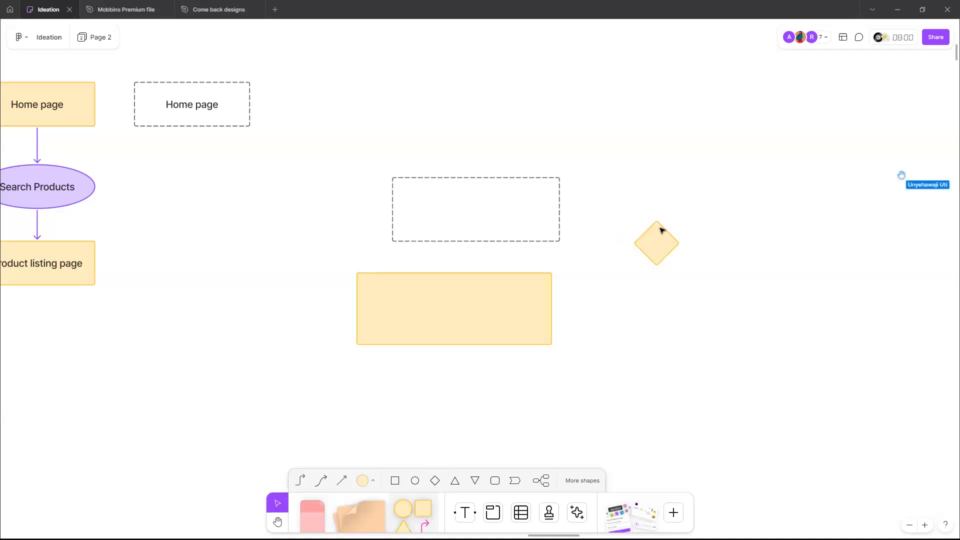
pyautogui.press('Delete')
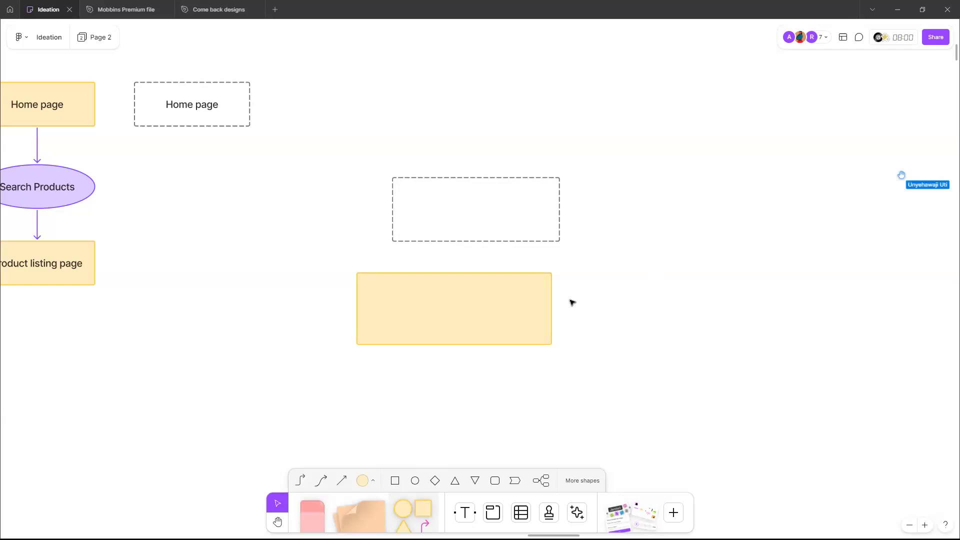
# - Add an identical yellow rectangle beside the existing empty one, linked to it by an arrow
pyautogui.click(549, 314)
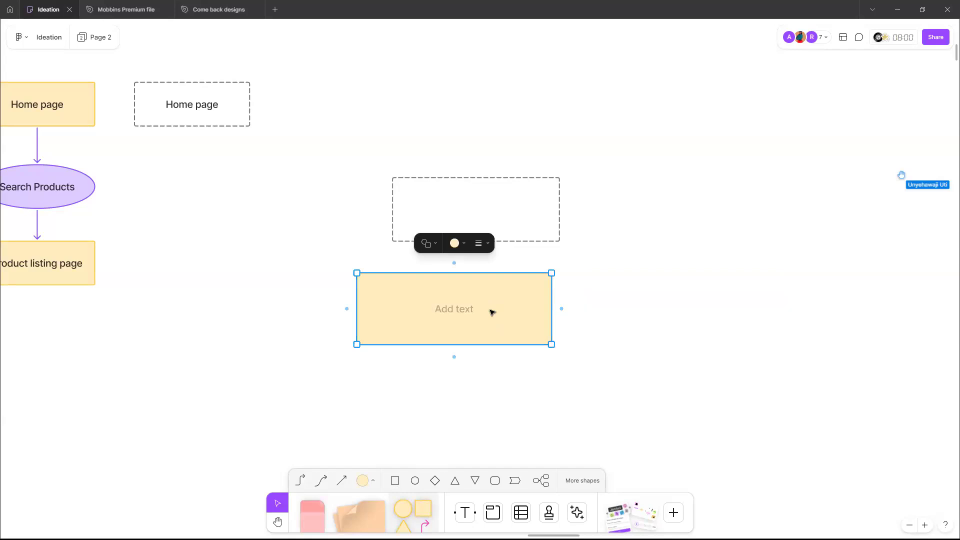
pyautogui.scroll(3, 471, 415)
pyautogui.press('Escape')
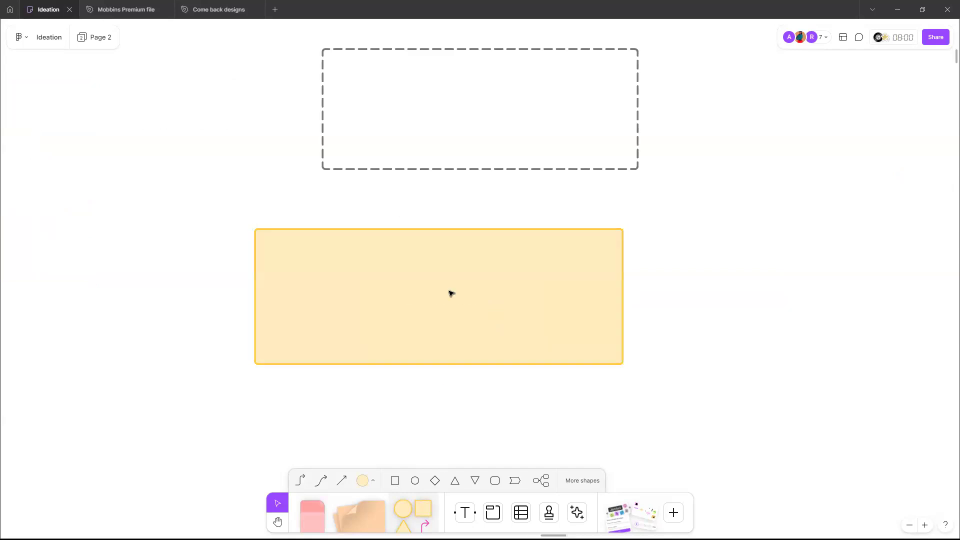
pyautogui.click(450, 294)
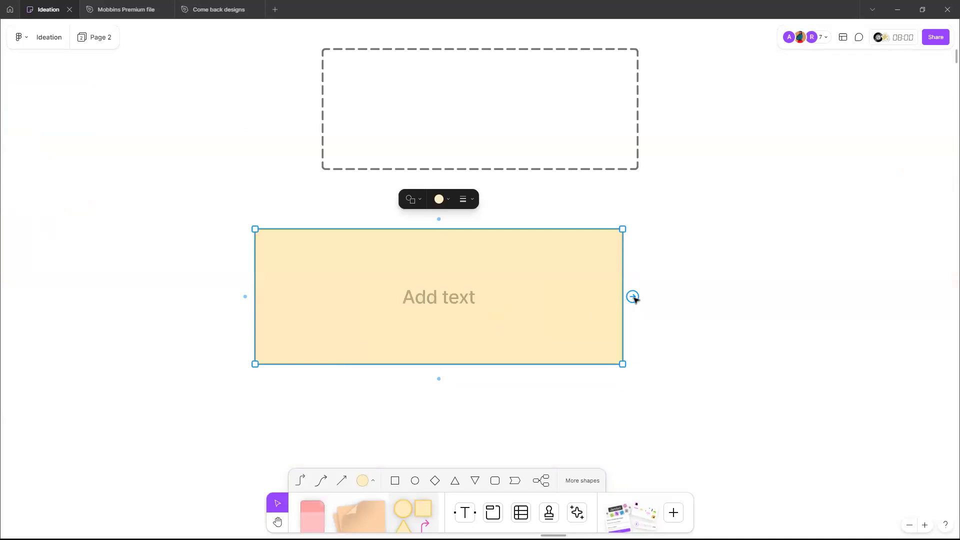
pyautogui.moveTo(633, 297)
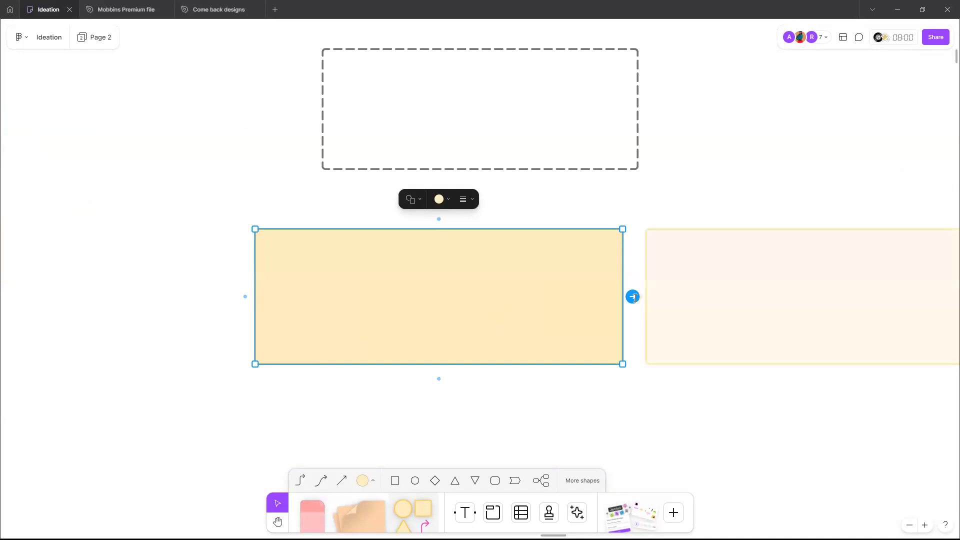
pyautogui.click(633, 297)
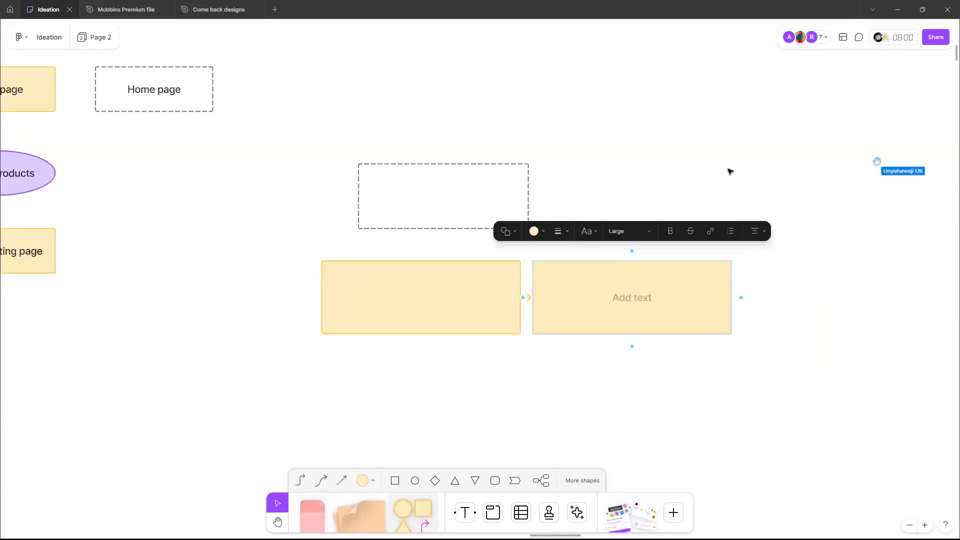
# - Move the linked copy farther away from the original yellow rectangle, and delete the copy
pyautogui.press('Escape')
pyautogui.click(630, 292)
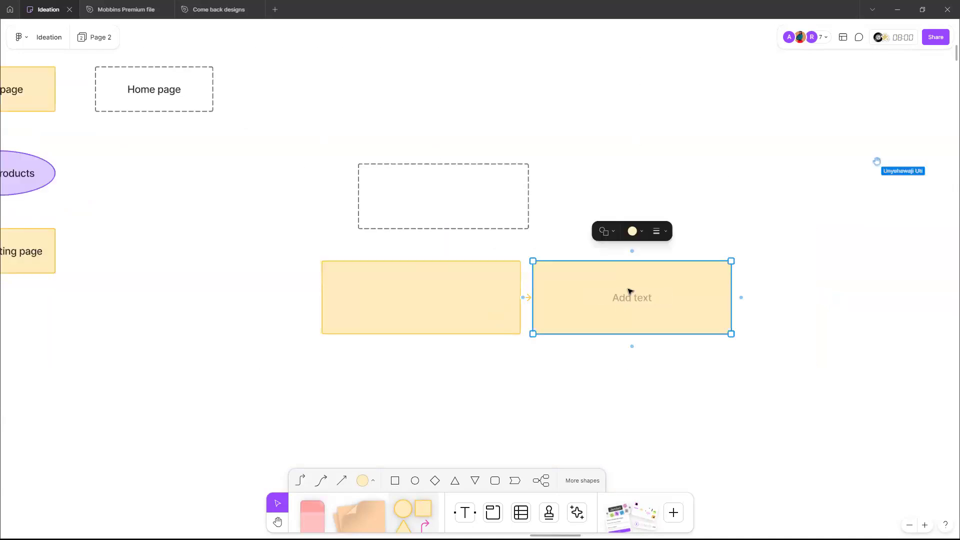
pyautogui.moveTo(632, 294); pyautogui.dragTo(711, 417)
pyautogui.moveTo(760, 279); pyautogui.dragTo(777, 297)
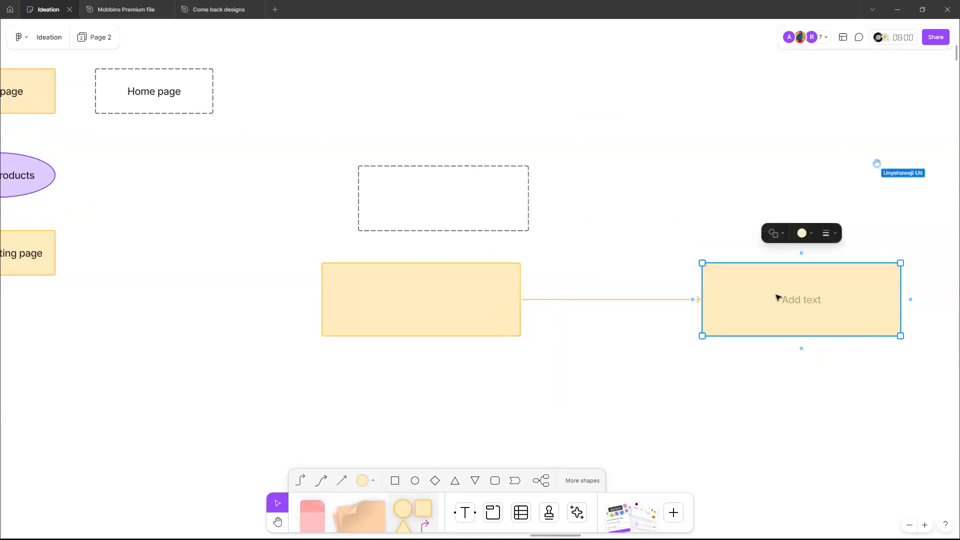
pyautogui.press('Delete')
# - Connect the empty yellow rectangle to the Search Products oval with an arrow pointing at the oval
pyautogui.click(414, 303)
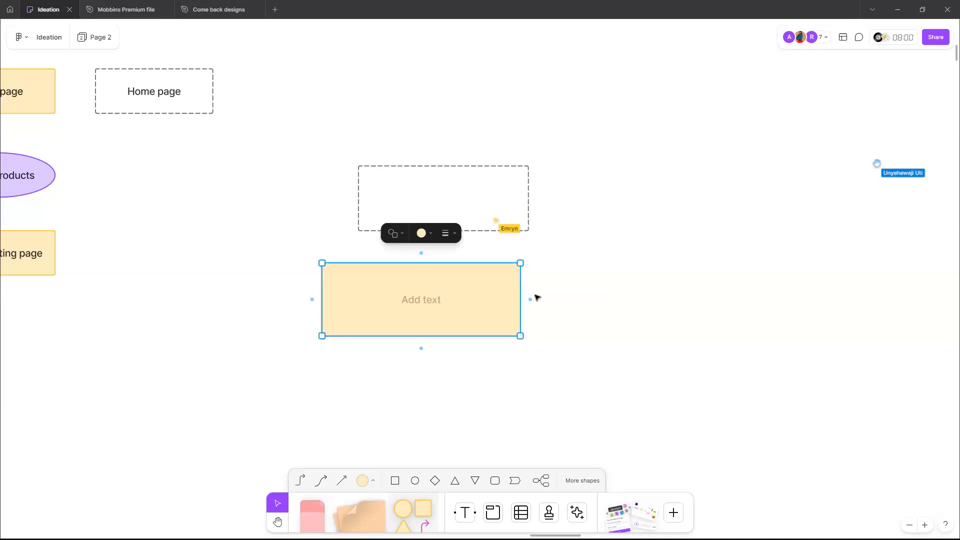
pyautogui.moveTo(532, 300)
pyautogui.mouseDown()
pyautogui.moveTo(561, 320)
pyautogui.moveTo(516, 300)
pyautogui.mouseUp()
pyautogui.moveTo(548, 128)
pyautogui.mouseDown()
pyautogui.moveTo(499, 114)
pyautogui.moveTo(302, 112)
pyautogui.moveTo(216, 133)
pyautogui.mouseUp()
pyautogui.moveTo(72, 178); pyautogui.dragTo(161, 233)
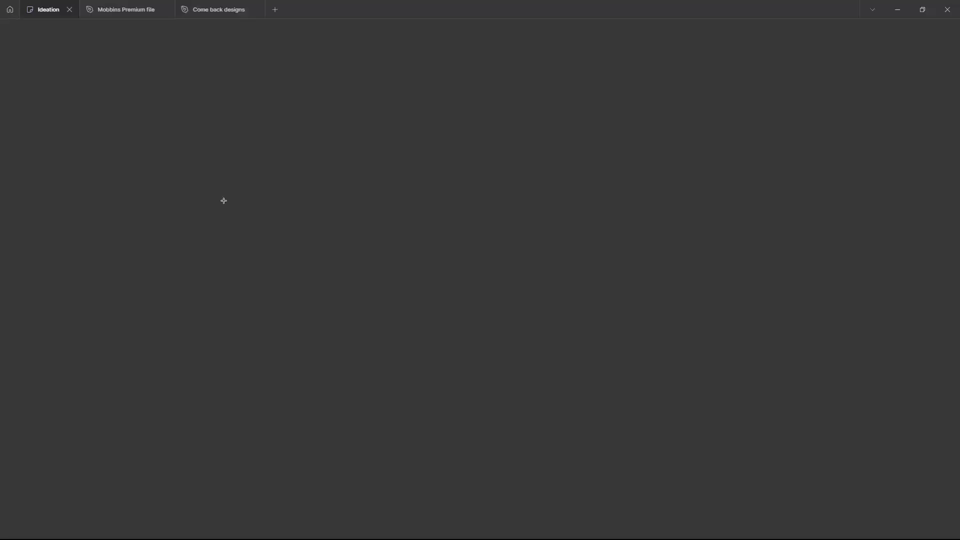
pyautogui.moveTo(223, 200); pyautogui.dragTo(158, 176)
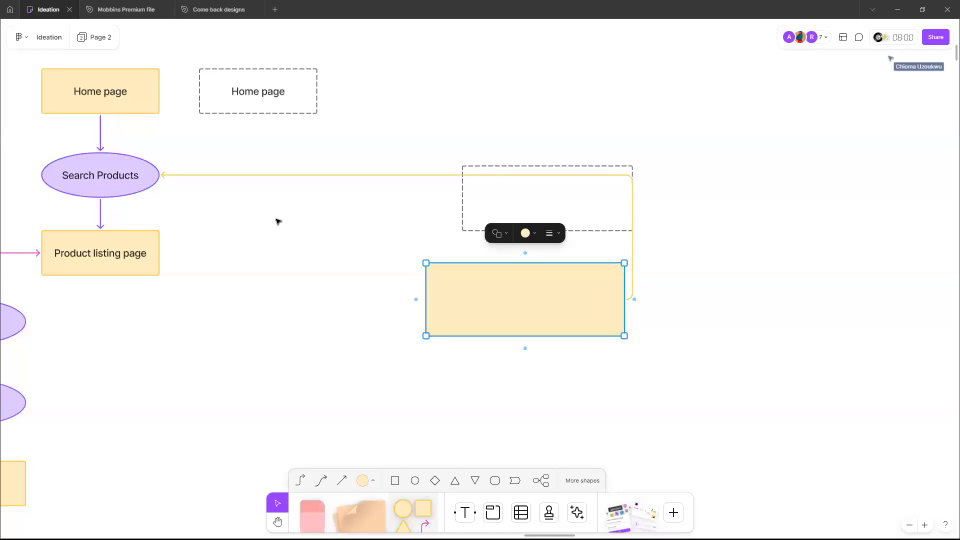
# - Delete the empty dashed rectangle above the yellow one
pyautogui.click(459, 212)
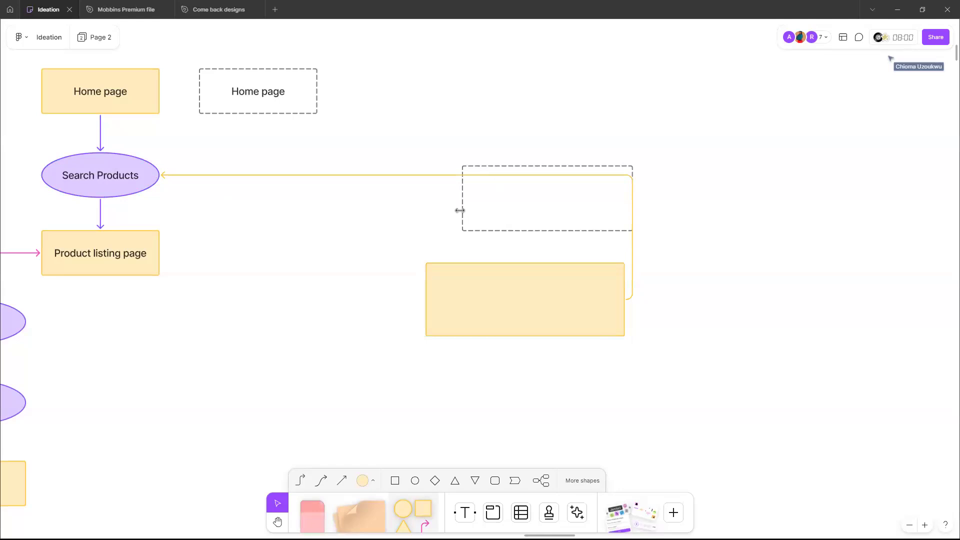
pyautogui.click(459, 210)
pyautogui.press('Delete')
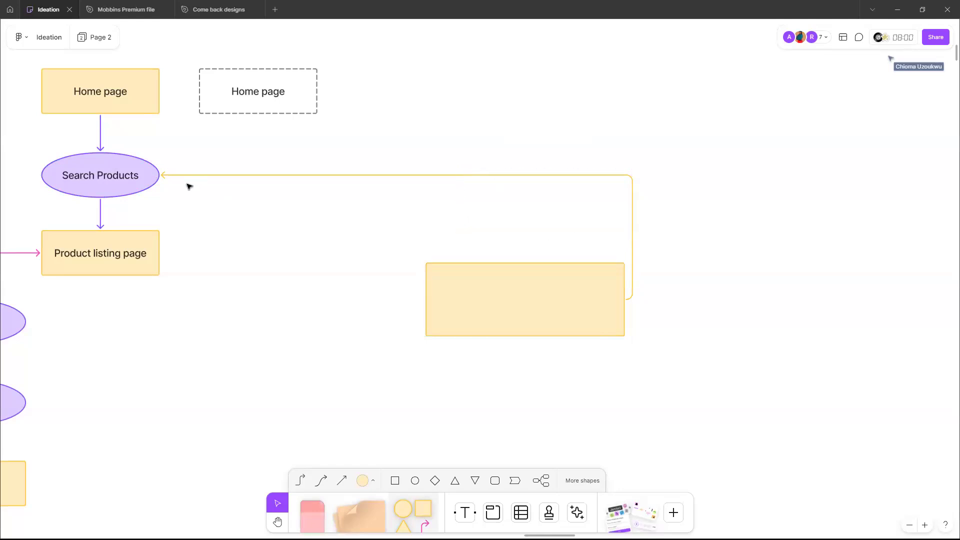
# - Check the end point and start point options of the Search Products connector, and recolor the connector light pink
pyautogui.click(376, 175)
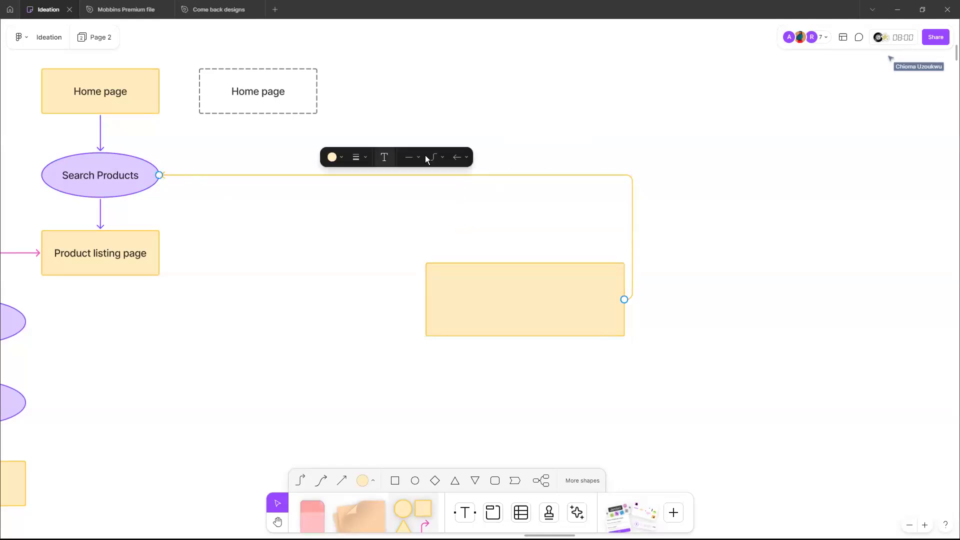
pyautogui.click(460, 157)
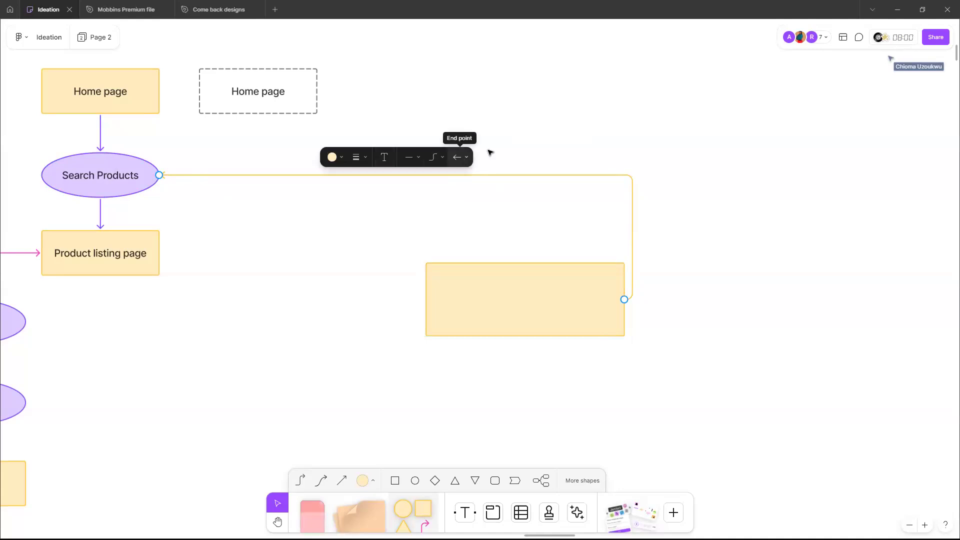
pyautogui.click(406, 155)
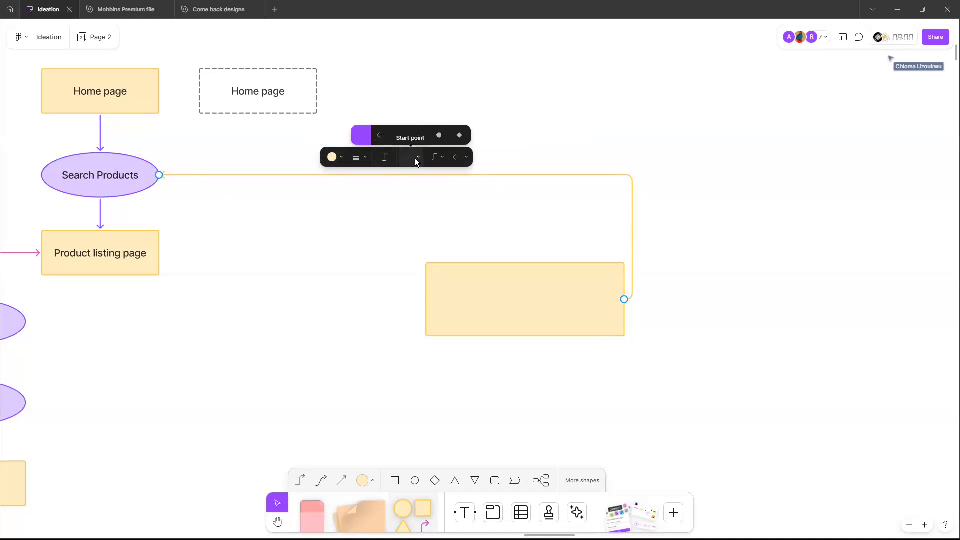
pyautogui.click(332, 157)
pyautogui.click(332, 157)
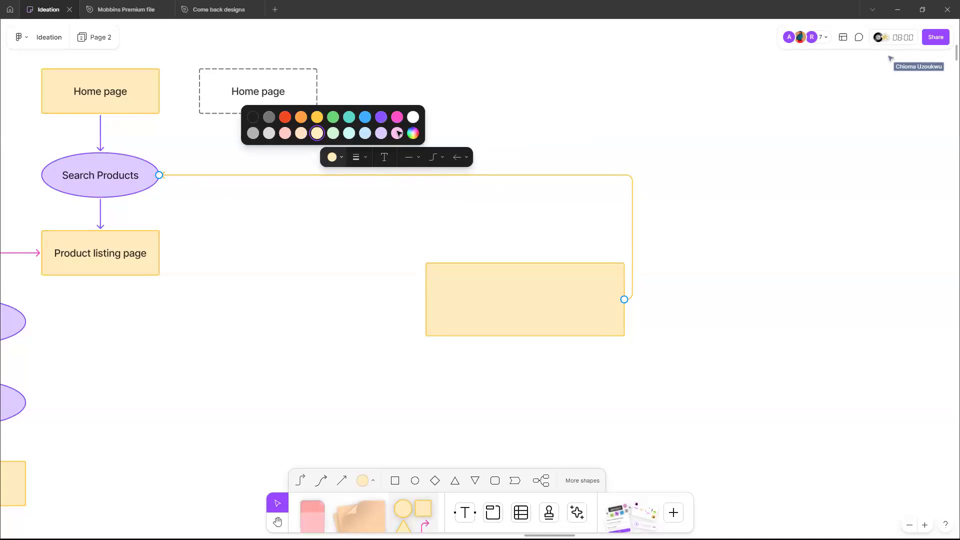
pyautogui.click(398, 133)
pyautogui.click(553, 122)
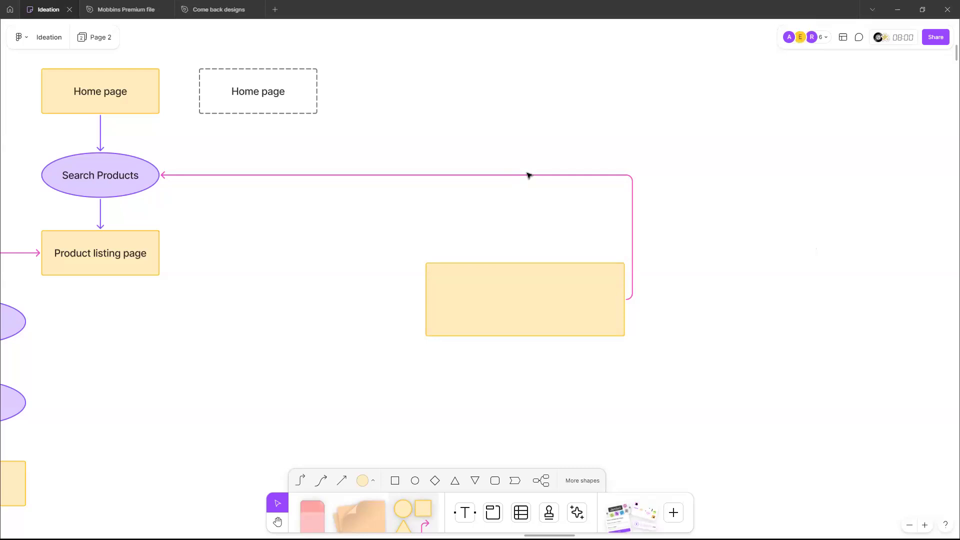
# - Delete the pink connector between the yellow rectangle and the Search Products oval
pyautogui.click(535, 176)
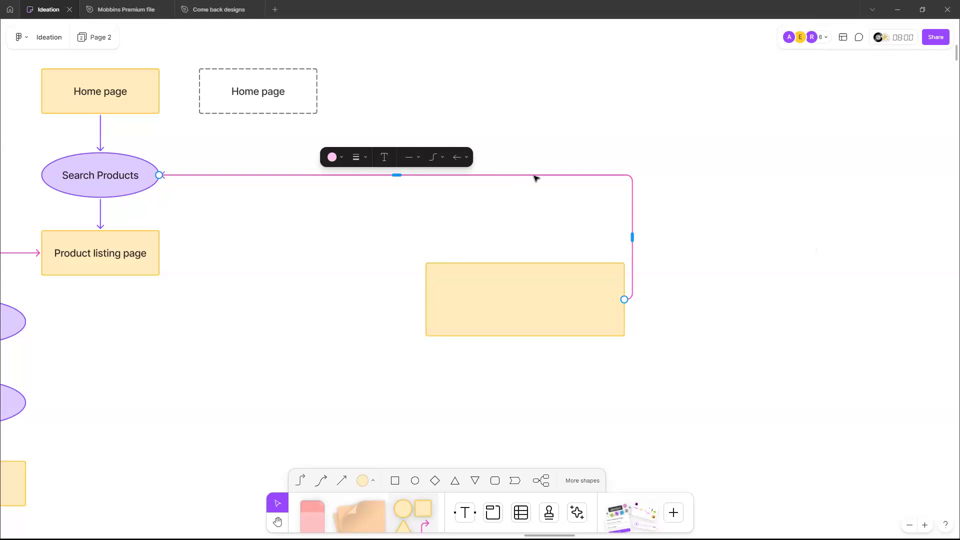
pyautogui.press('Delete')
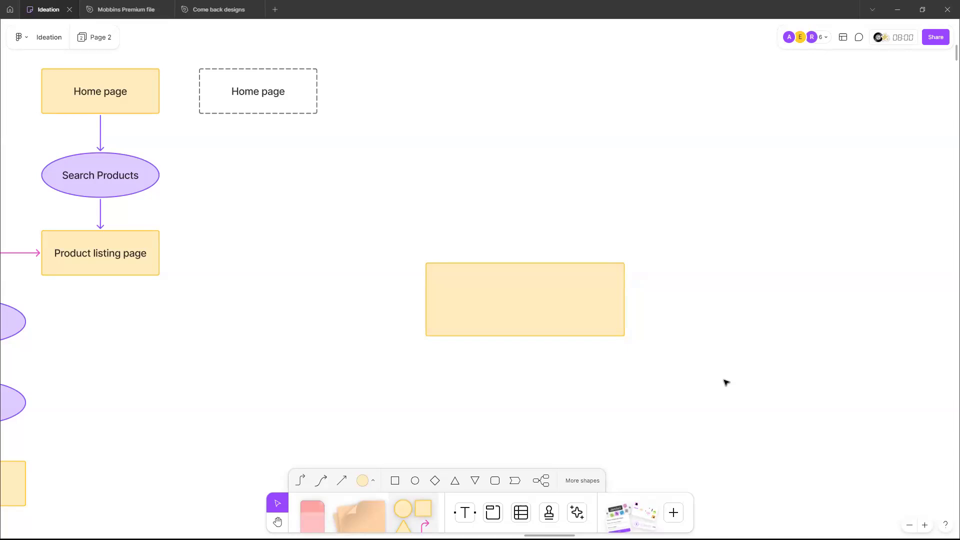
# - Examine the "Example: E-commerce website" flowchart from Go to product list page through the More items? decision to Exit website, including its Key
pyautogui.click(303, 101)
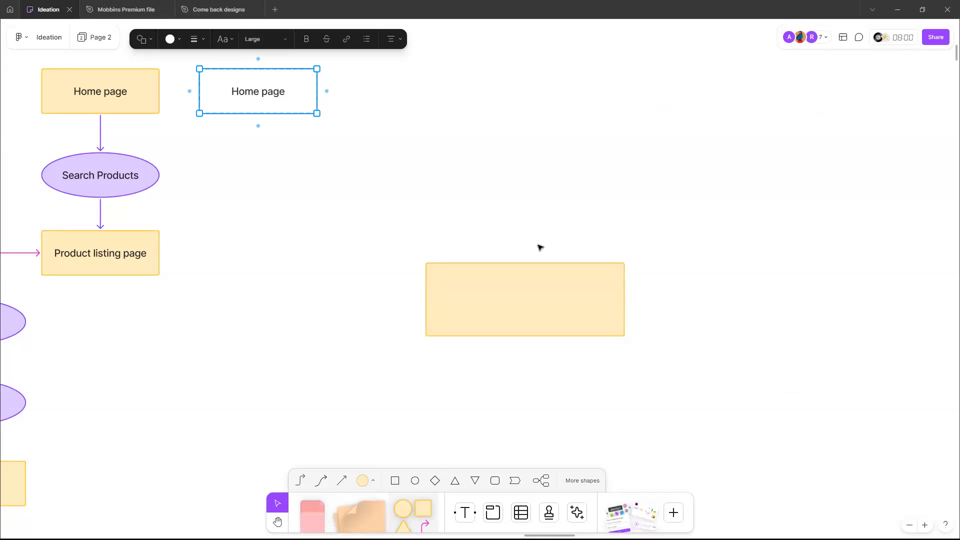
pyautogui.scroll(-3, 540, 247)
pyautogui.scroll(-3, 540, 247)
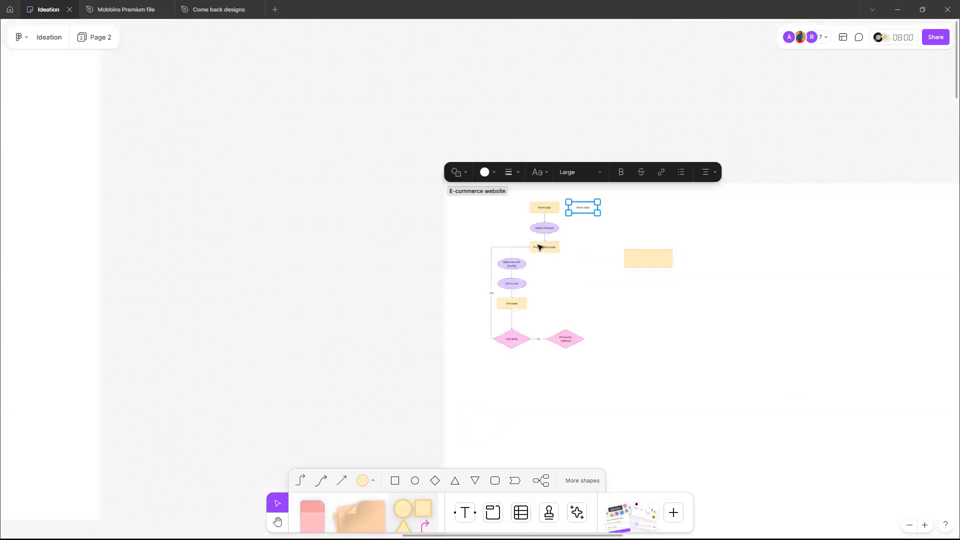
pyautogui.scroll(-1, 540, 247)
pyautogui.hscroll(-1, 174, 167)
pyautogui.hscroll(-3, 145, 144)
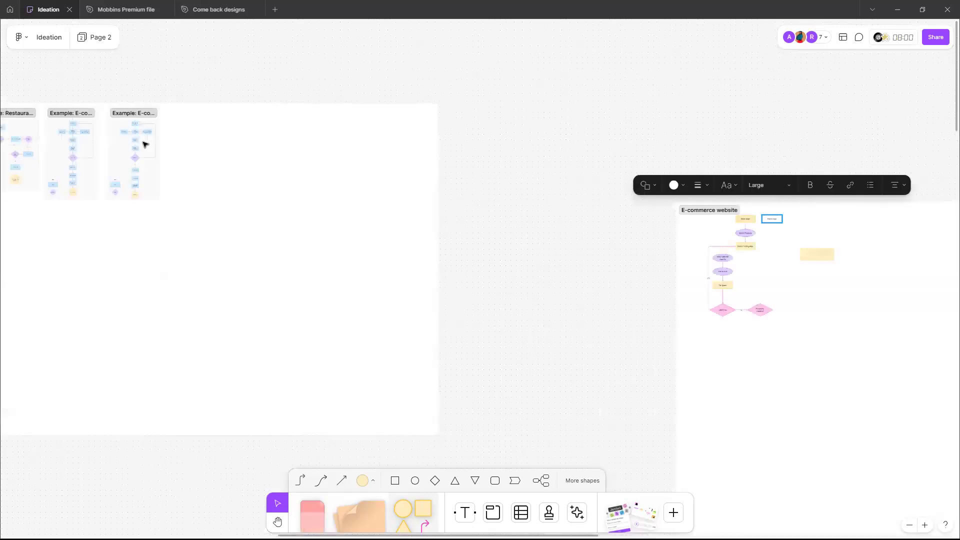
pyautogui.scroll(5, 145, 144)
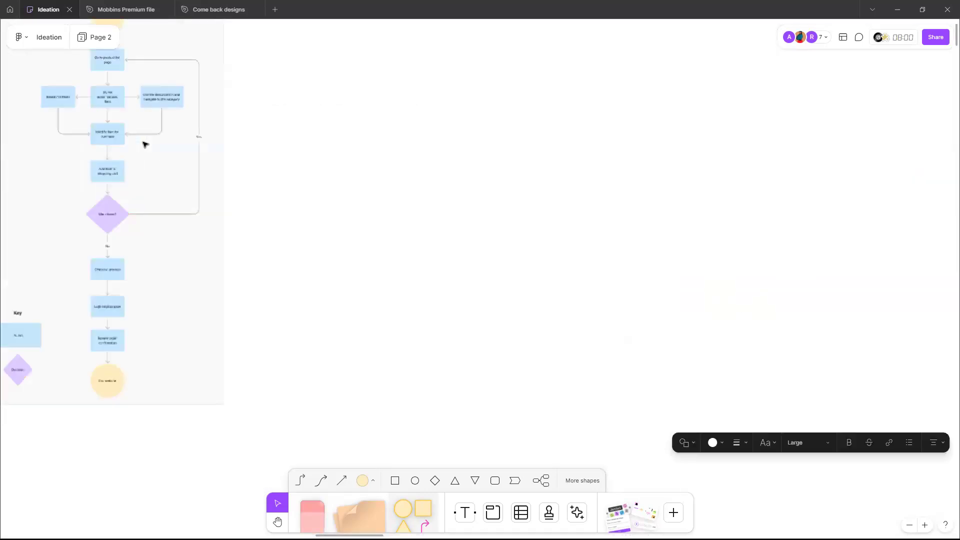
pyautogui.scroll(1, 145, 144)
pyautogui.hscroll(-2, 145, 144)
pyautogui.scroll(5, 145, 145)
pyautogui.hscroll(-2, 145, 144)
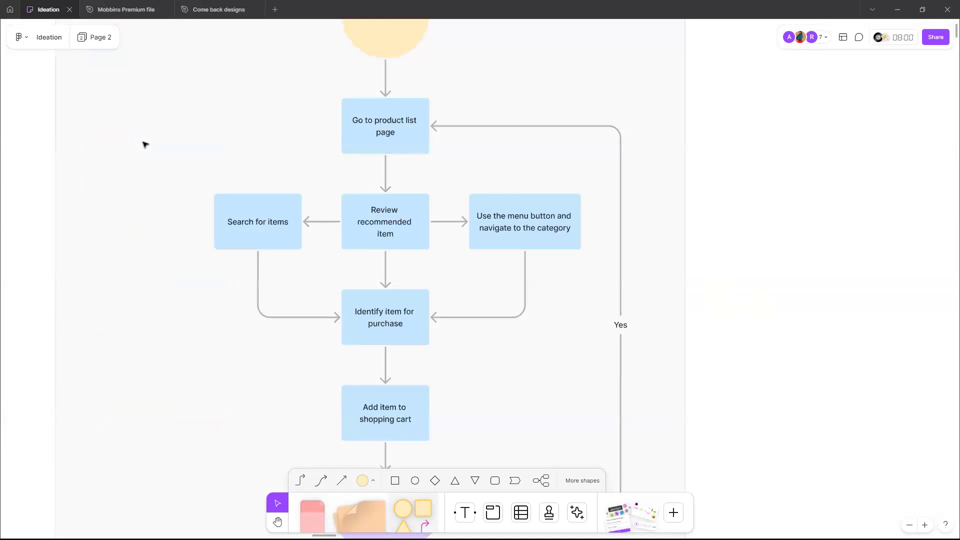
pyautogui.scroll(-1, 145, 145)
pyautogui.scroll(-6, 145, 145)
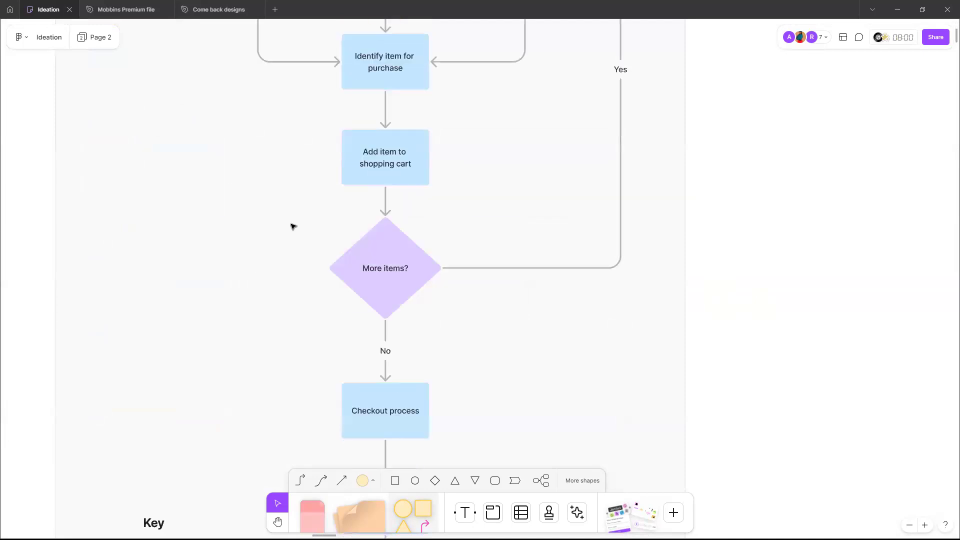
pyautogui.scroll(-4, 294, 225)
pyautogui.scroll(-3, 293, 227)
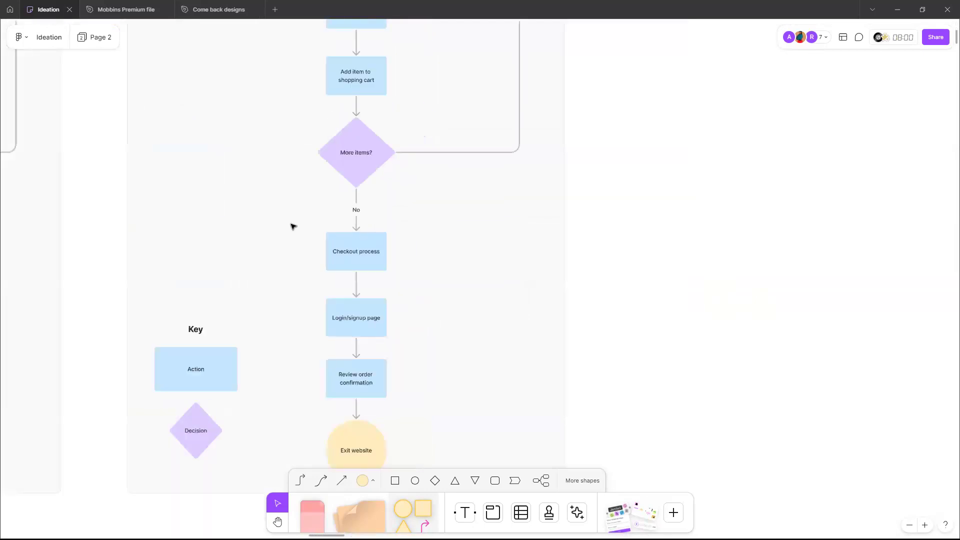
# - Return from the example flowcharts to the E-commerce website section and examine the Select size and quantity oval
pyautogui.scroll(-3, 293, 227)
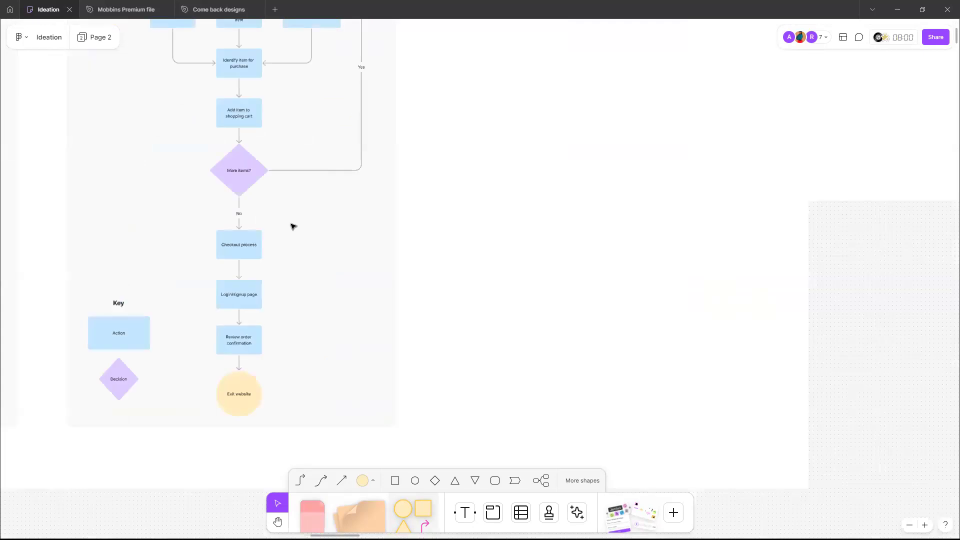
pyautogui.scroll(-5, 293, 227)
pyautogui.scroll(-3, 294, 227)
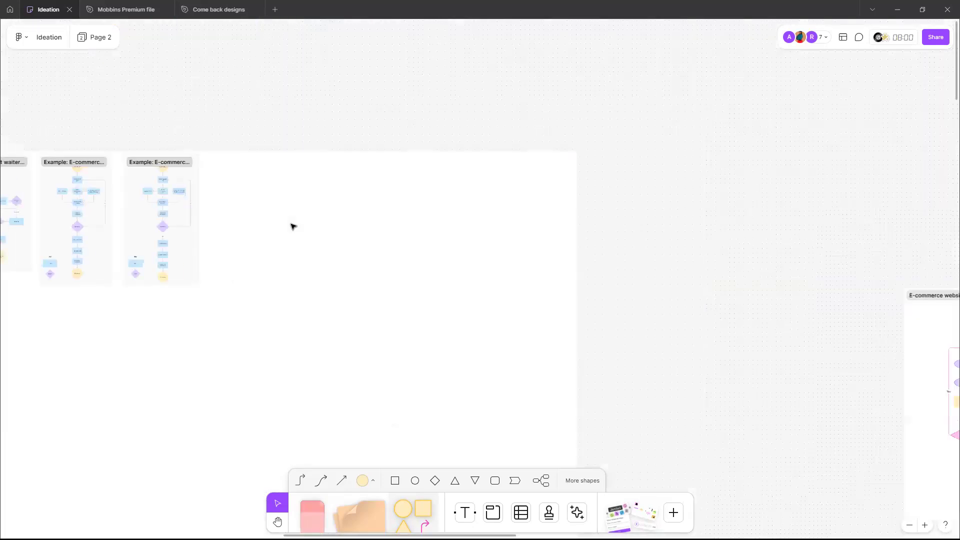
pyautogui.scroll(-3, 293, 227)
pyautogui.scroll(-3, 294, 227)
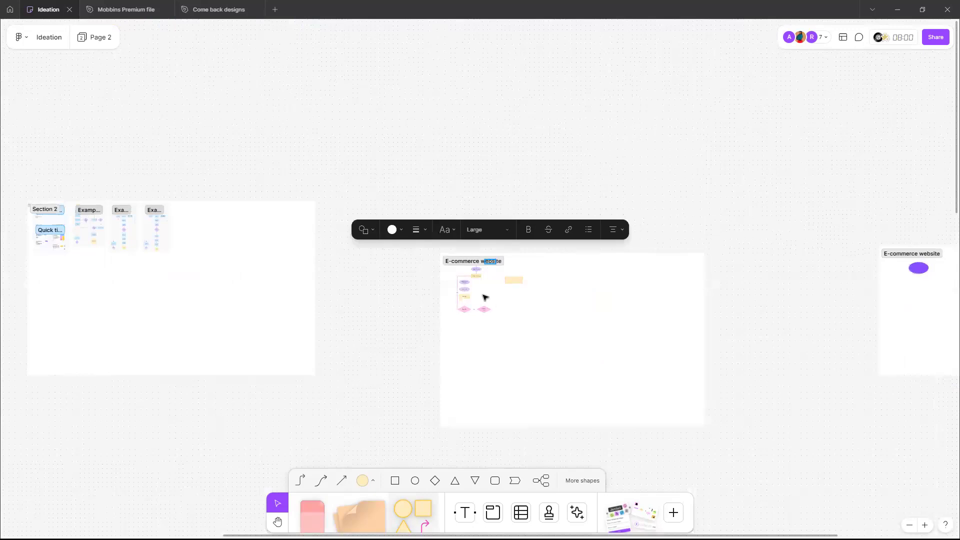
pyautogui.scroll(3, 483, 298)
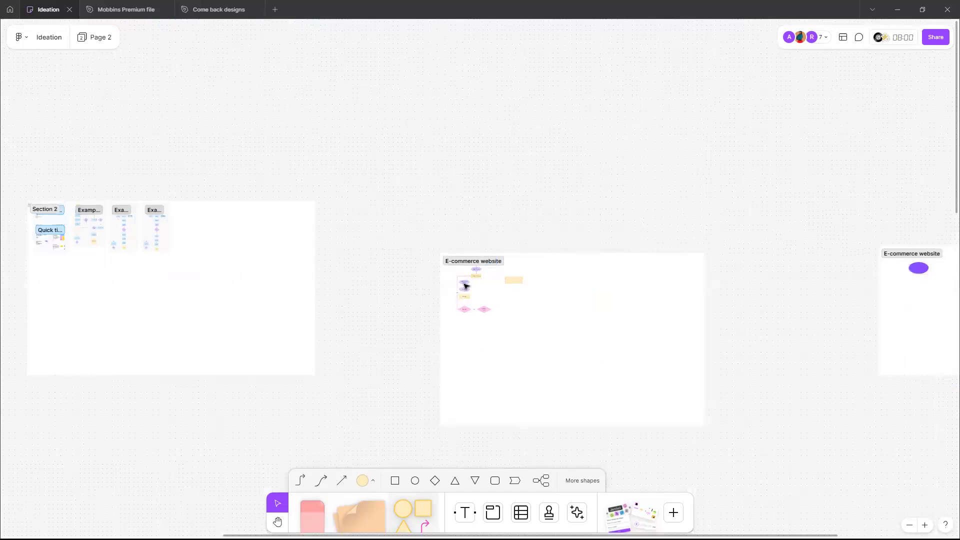
pyautogui.scroll(5, 464, 287)
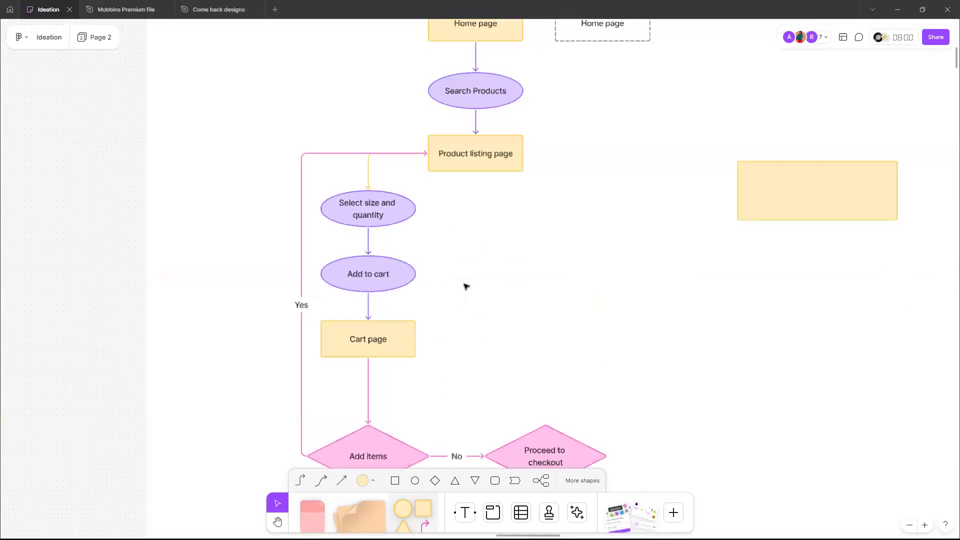
pyautogui.scroll(2, 464, 286)
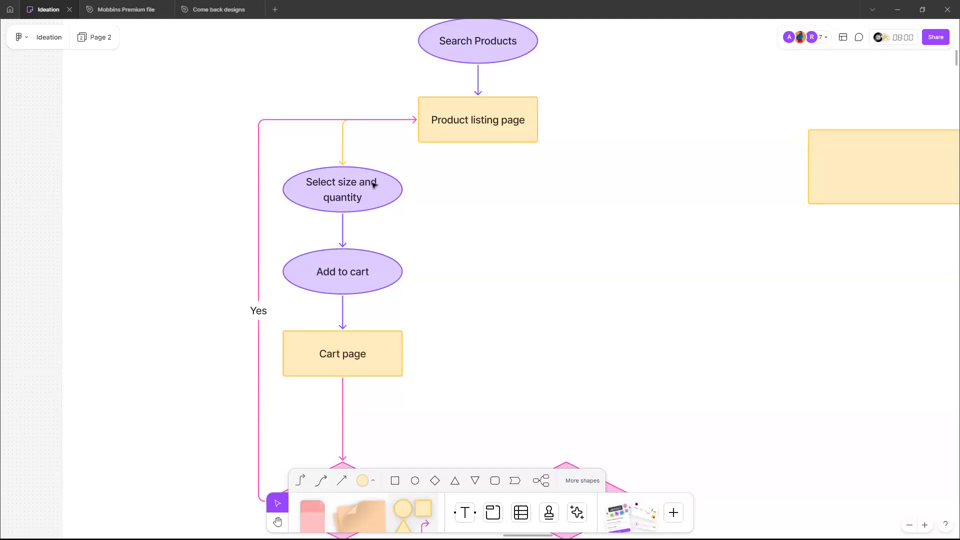
pyautogui.scroll(5, 376, 184)
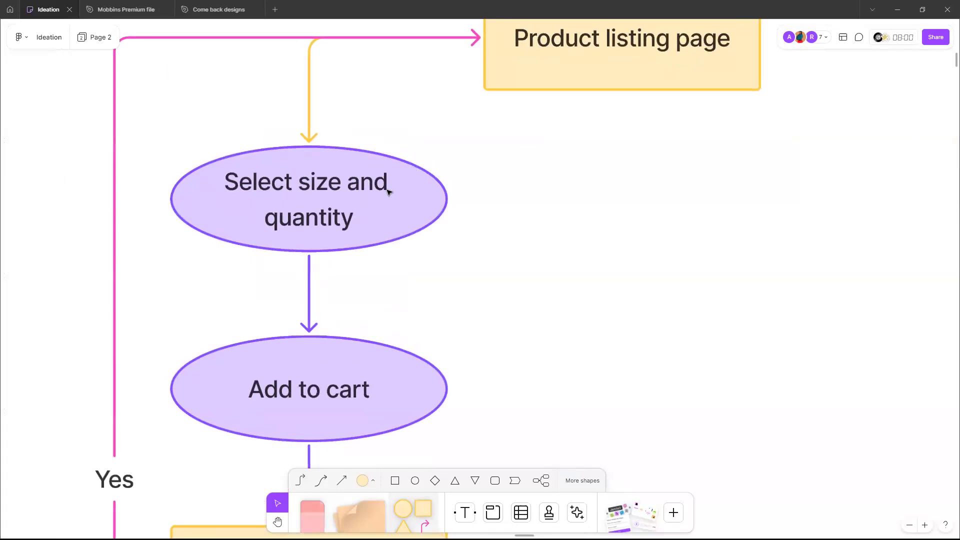
pyautogui.click(387, 183)
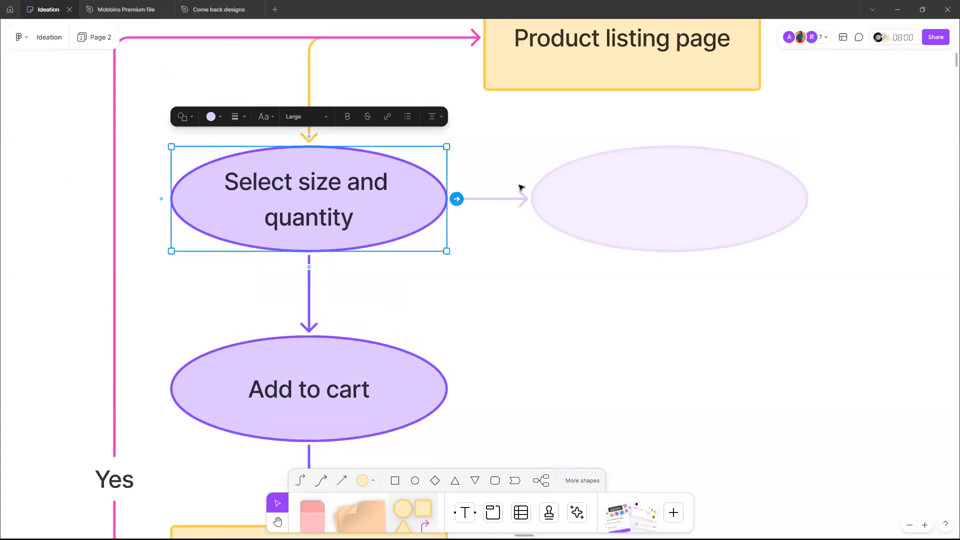
pyautogui.click(482, 285)
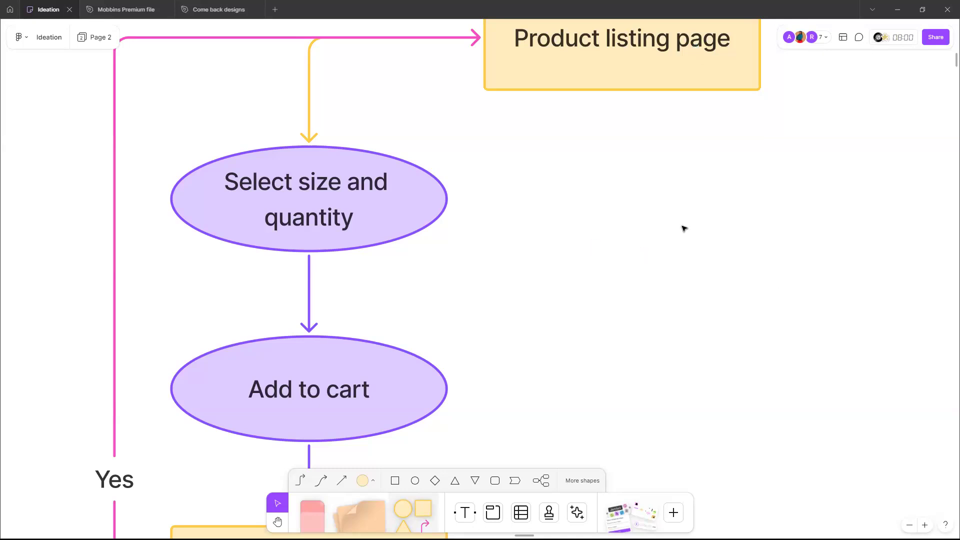
# - Review the e-commerce user flow from Home page through Cart page to the Add items decision and Proceed to checkout
pyautogui.scroll(-3, 684, 229)
pyautogui.scroll(6, 684, 229)
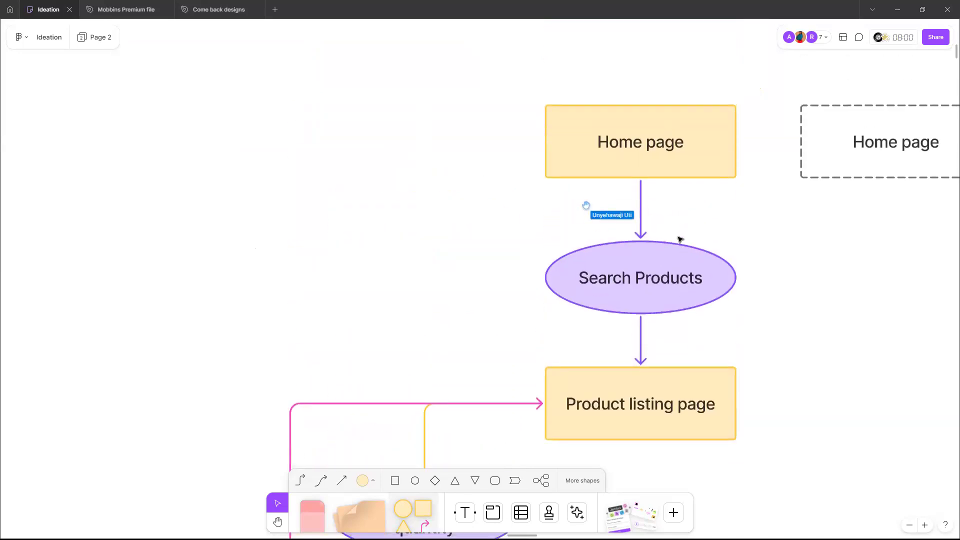
pyautogui.hscroll(1, 680, 240)
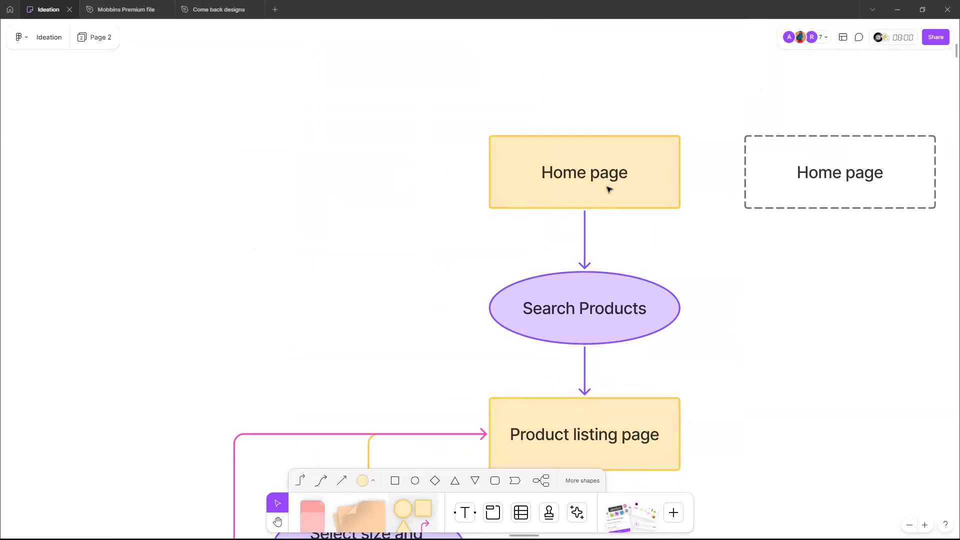
pyautogui.scroll(-1, 609, 189)
pyautogui.scroll(-10, 609, 189)
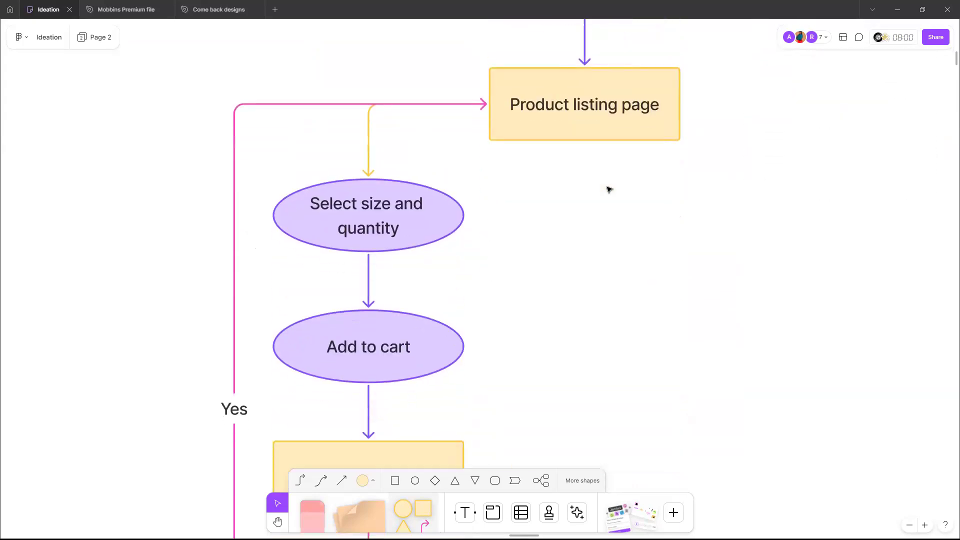
pyautogui.scroll(-5, 609, 189)
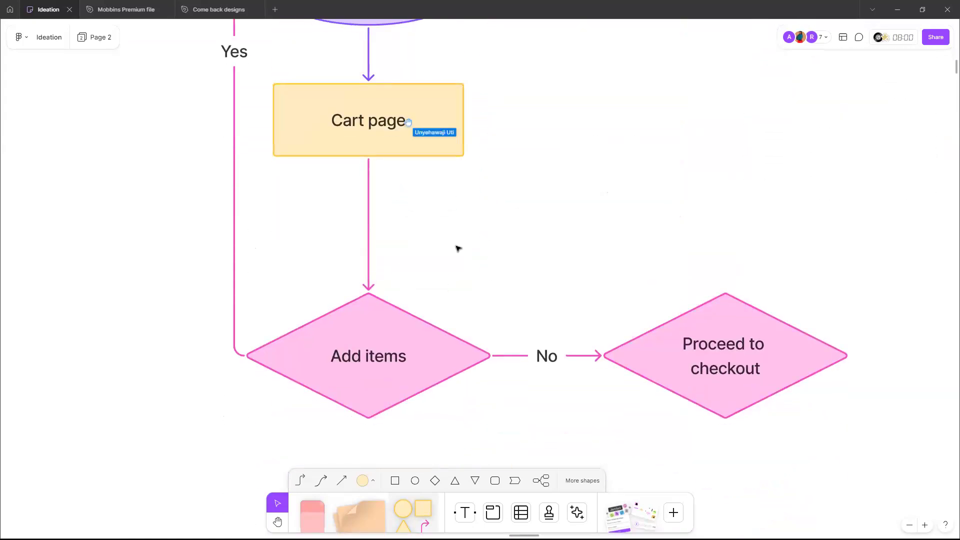
pyautogui.scroll(-2, 459, 249)
pyautogui.scroll(-4, 458, 248)
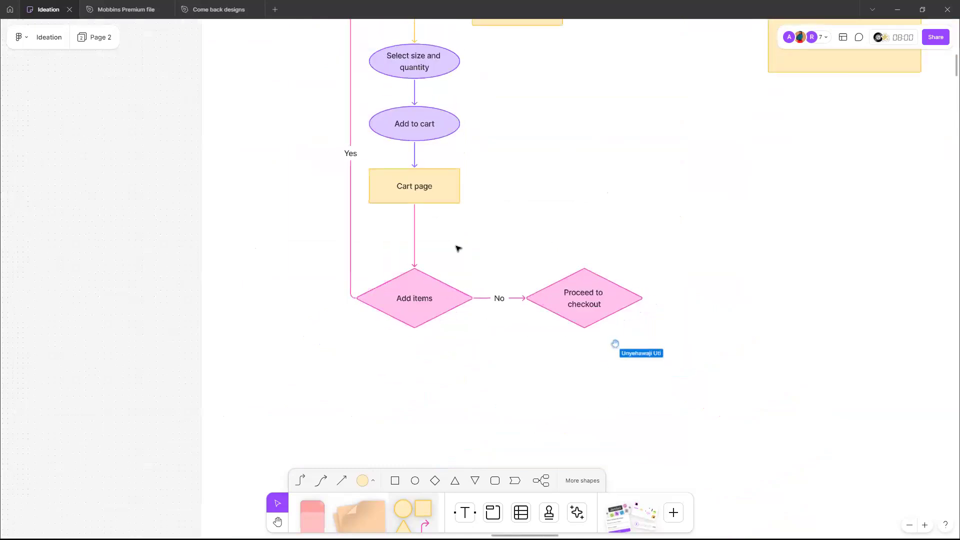
pyautogui.scroll(-1, 458, 249)
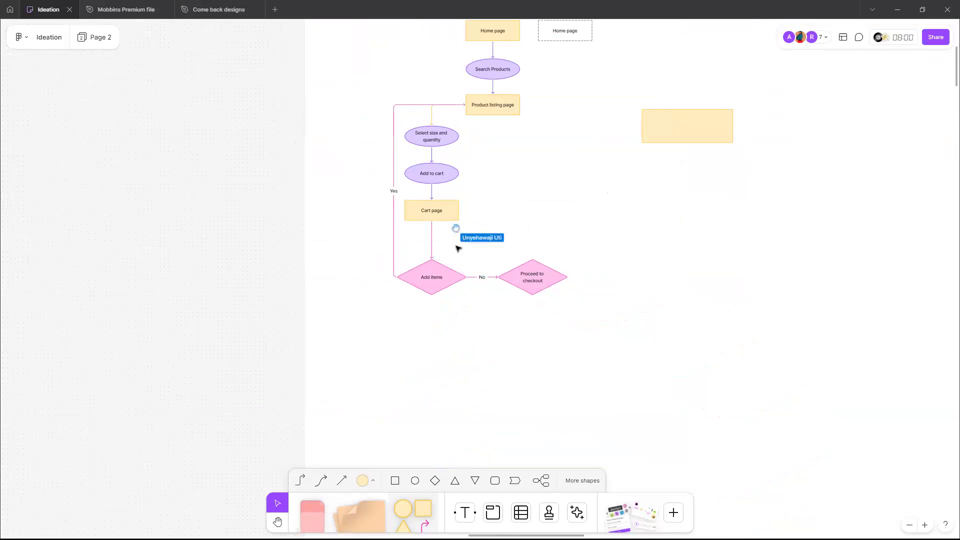
pyautogui.scroll(-1, 458, 248)
pyautogui.scroll(2, 458, 248)
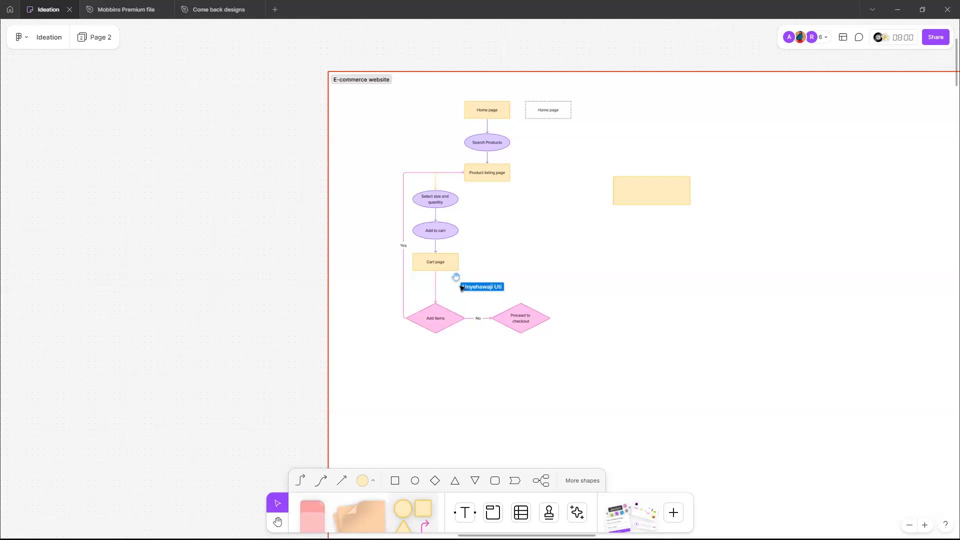
pyautogui.scroll(-2, 467, 288)
pyautogui.scroll(4, 467, 291)
pyautogui.scroll(5, 466, 289)
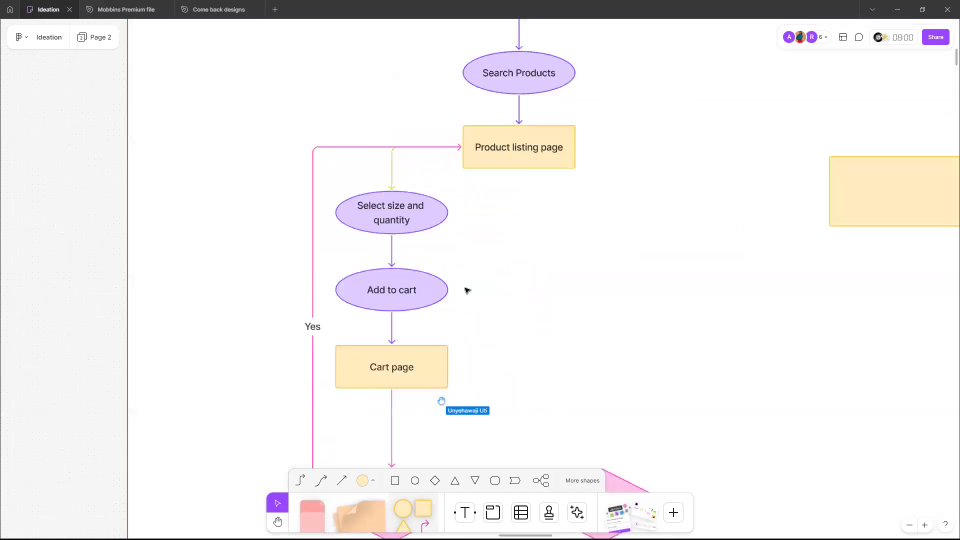
# - Check the text size options of the Add items diamond
pyautogui.scroll(-4, 467, 287)
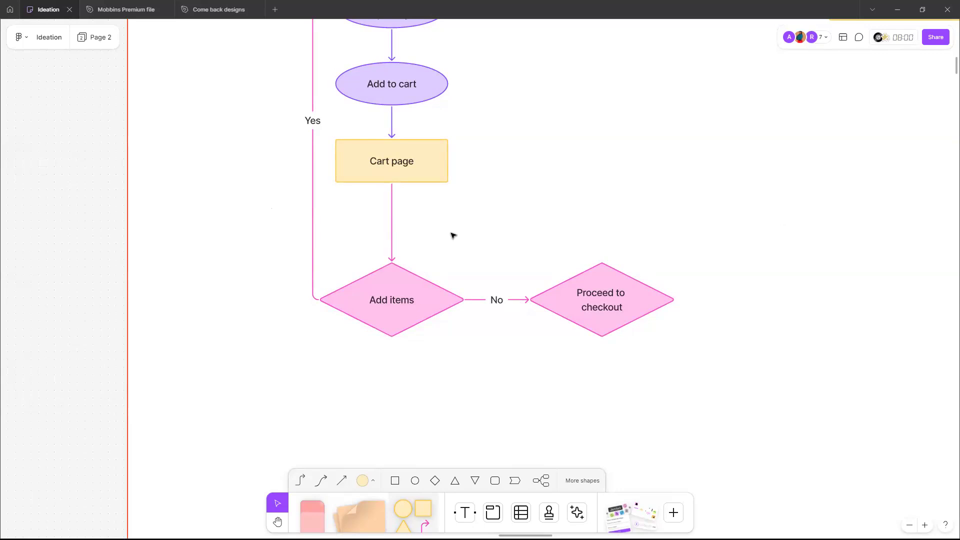
pyautogui.click(391, 234)
pyautogui.click(398, 284)
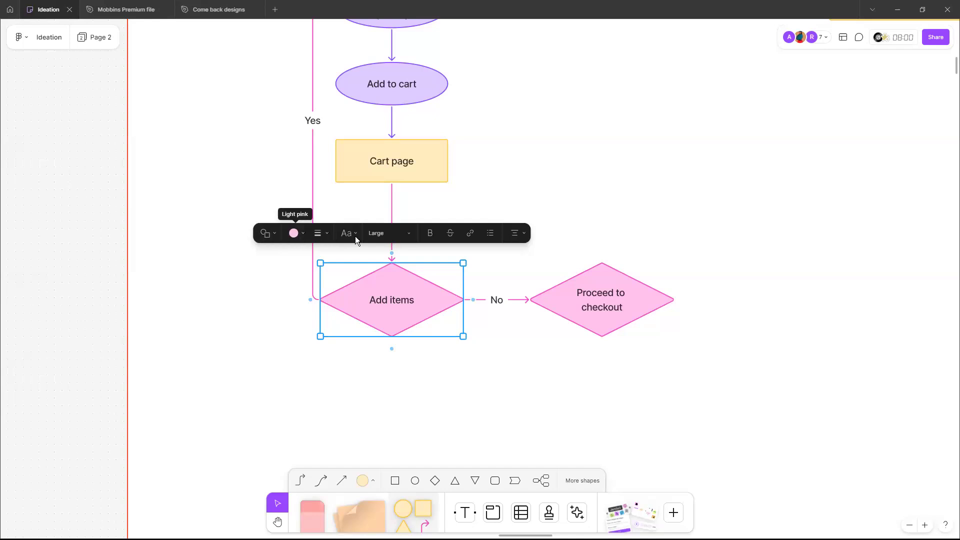
pyautogui.click(406, 238)
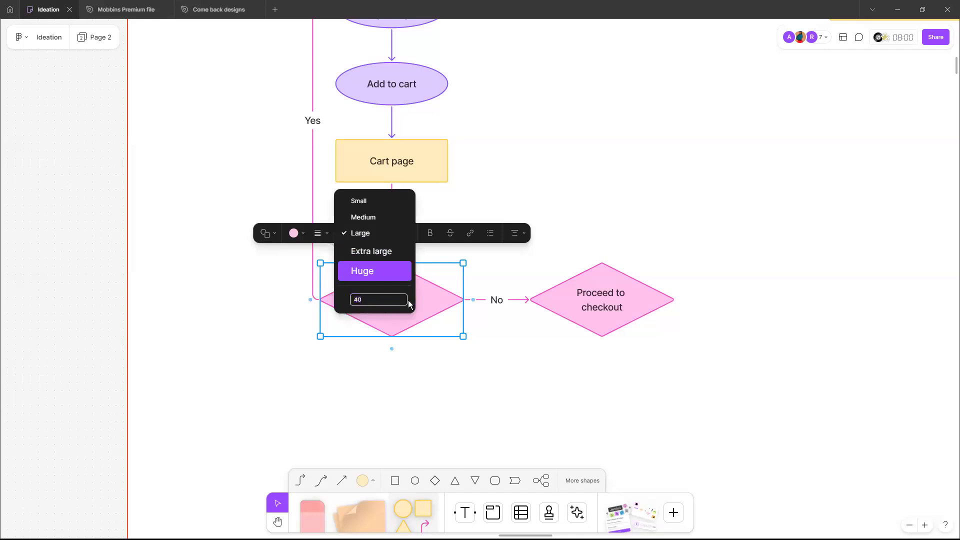
pyautogui.click(435, 223)
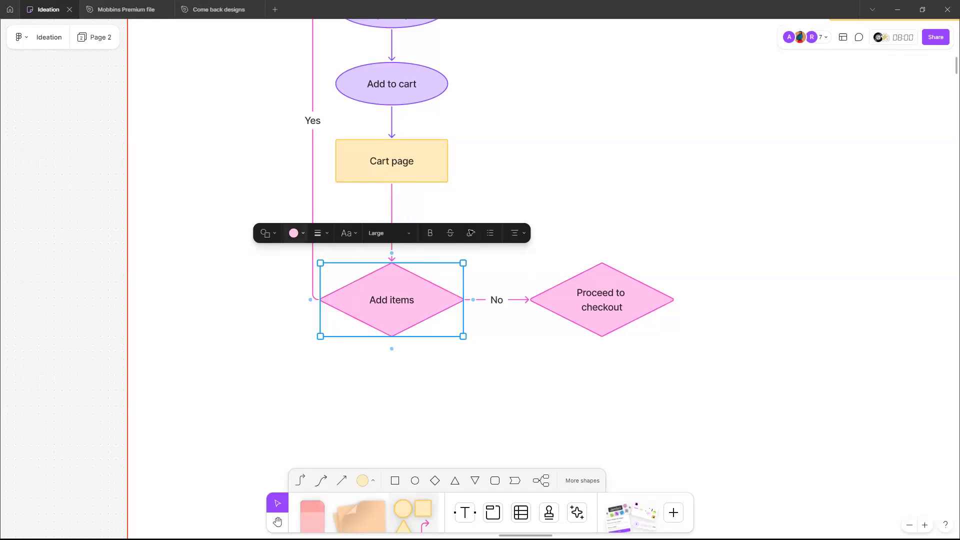
# - Try a green fill on the Add items diamond and restore its light pink fill
pyautogui.click(301, 240)
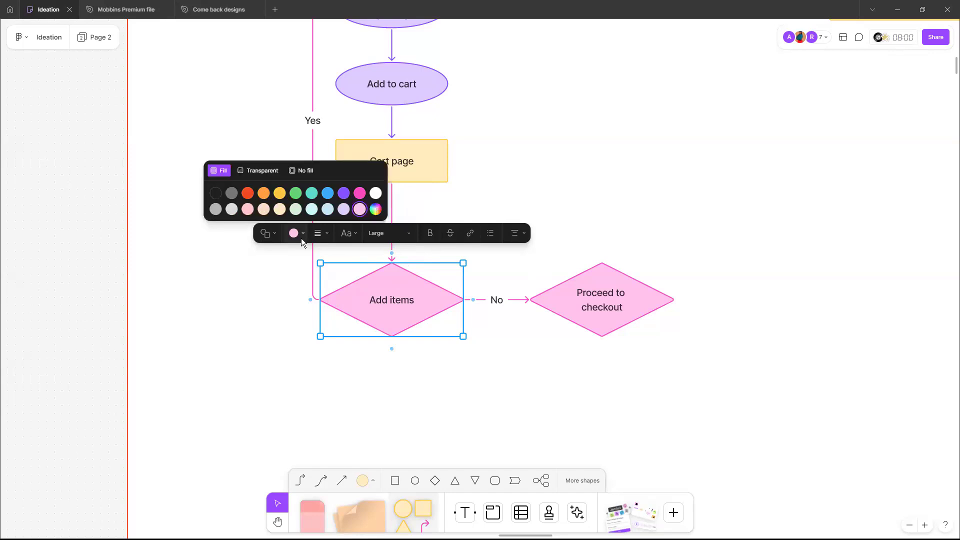
pyautogui.click(297, 195)
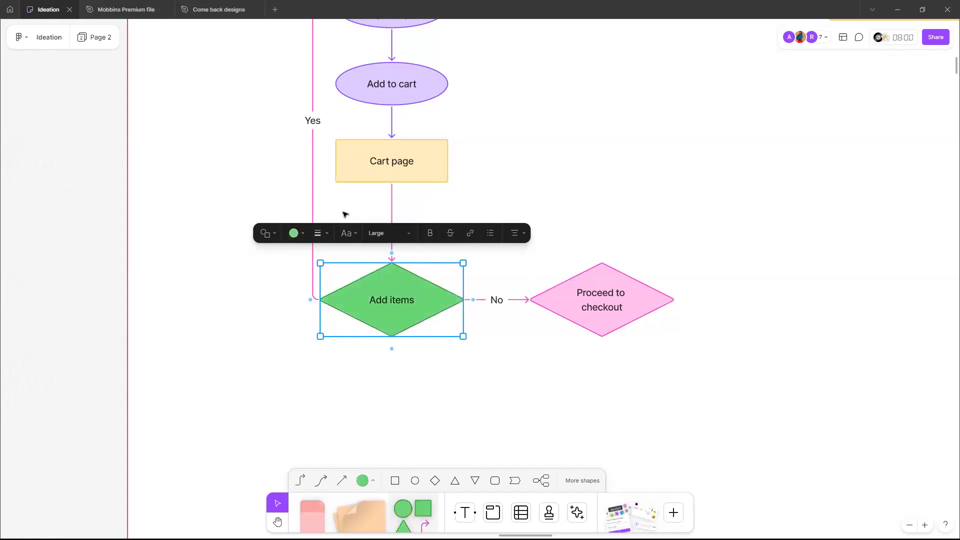
pyautogui.click(303, 236)
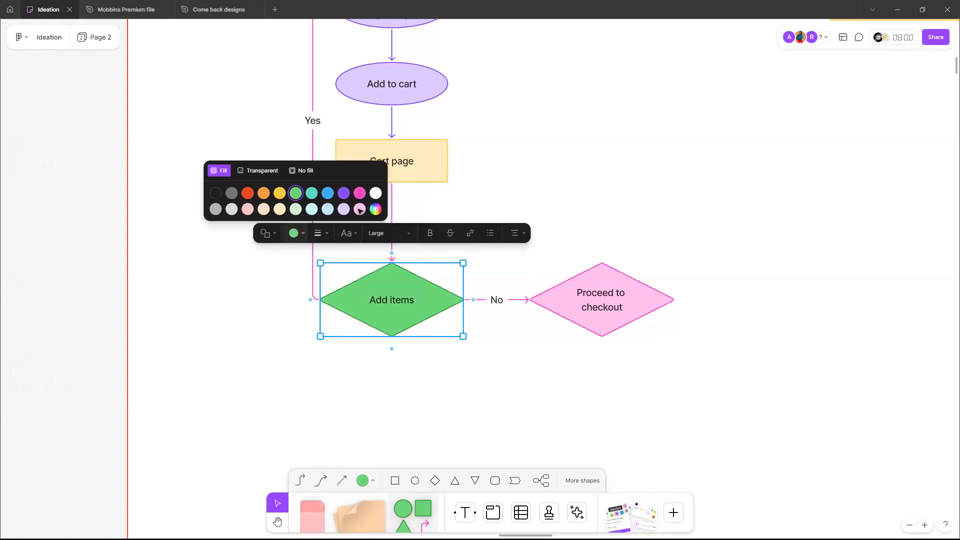
pyautogui.click(359, 211)
pyautogui.click(515, 209)
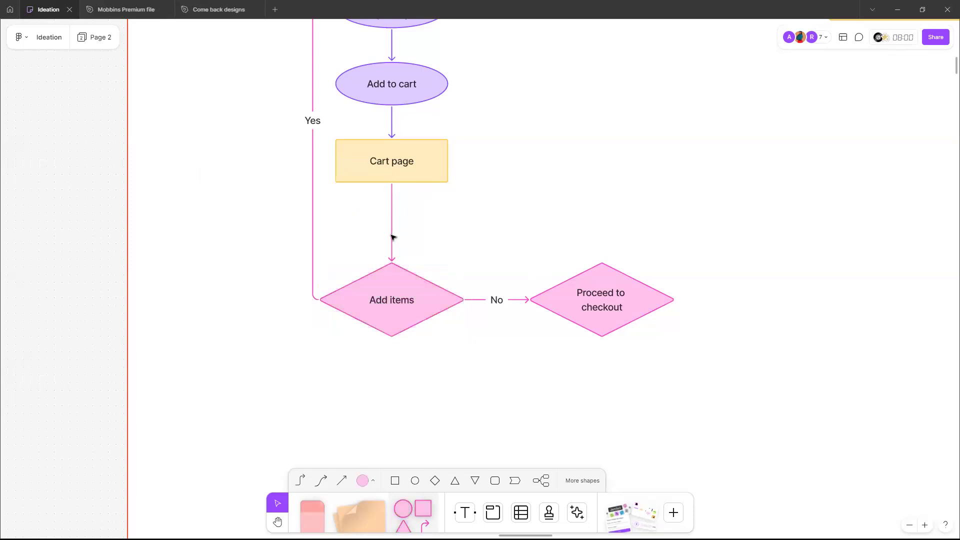
# - Try a thick line on the connector from Cart page to Add items and return it to thin
pyautogui.click(392, 235)
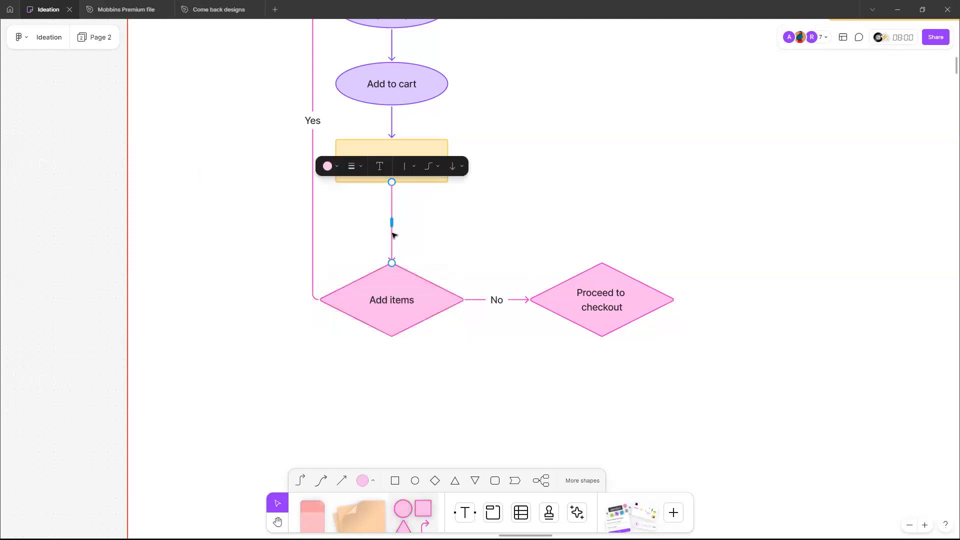
pyautogui.click(353, 167)
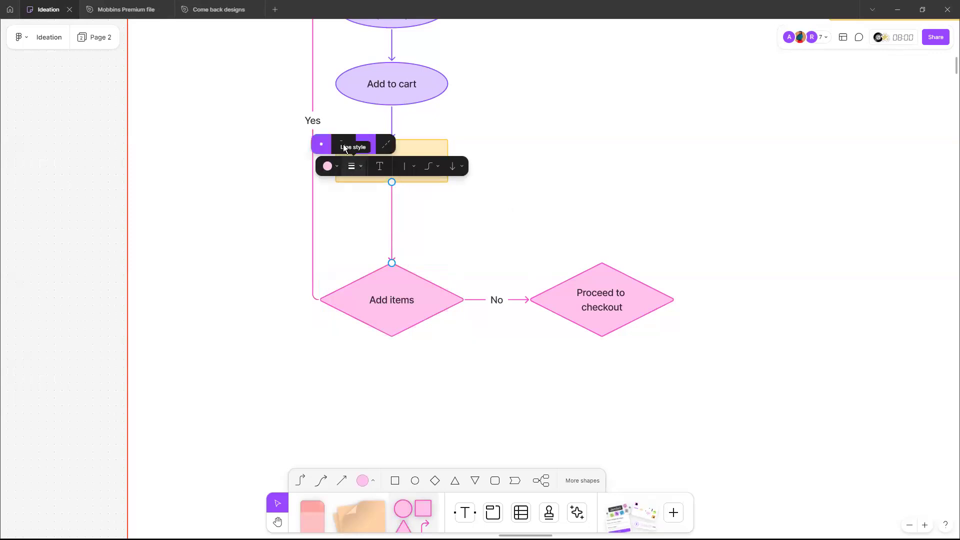
pyautogui.click(342, 144)
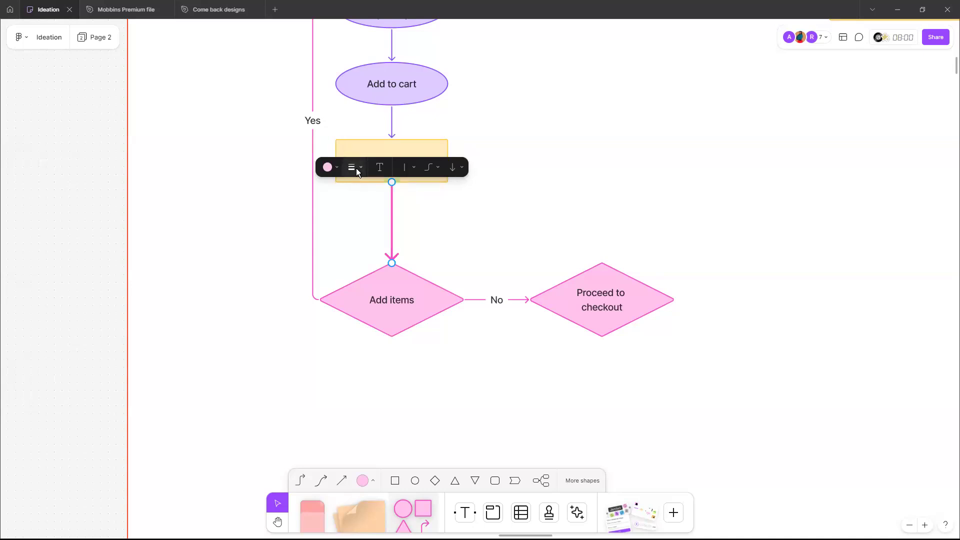
pyautogui.click(354, 167)
pyautogui.click(367, 148)
pyautogui.click(364, 168)
pyautogui.click(339, 146)
pyautogui.click(361, 169)
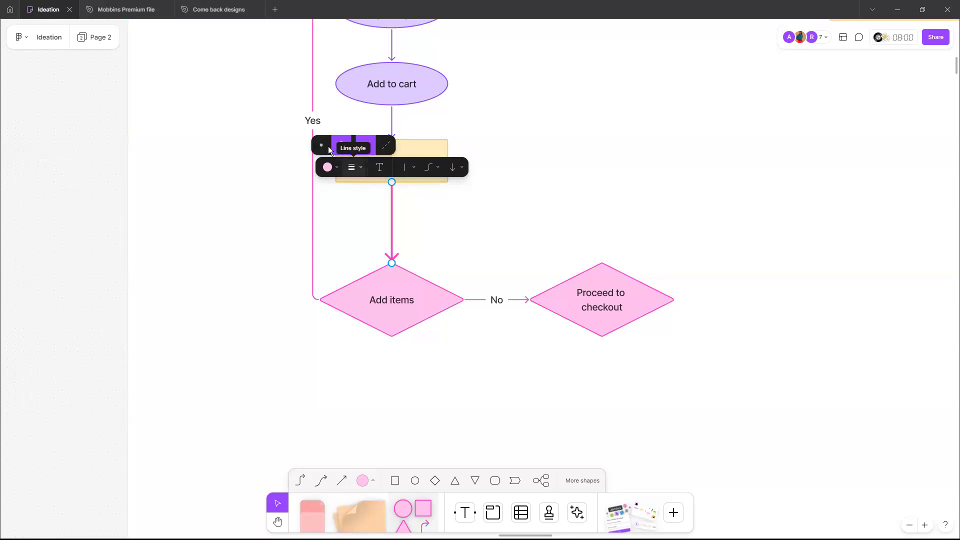
pyautogui.click(342, 147)
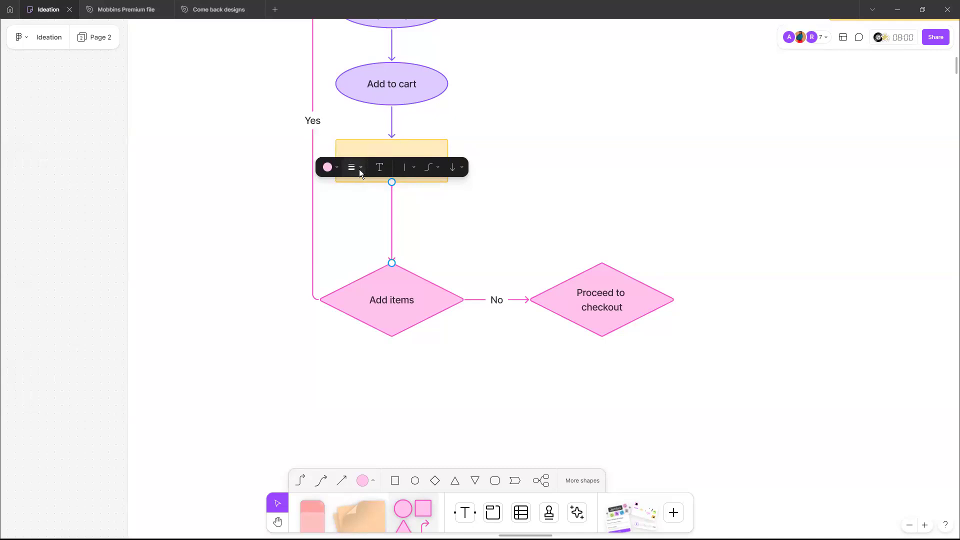
# - Make the connector from Cart page to Add items a dashed line
pyautogui.click(359, 169)
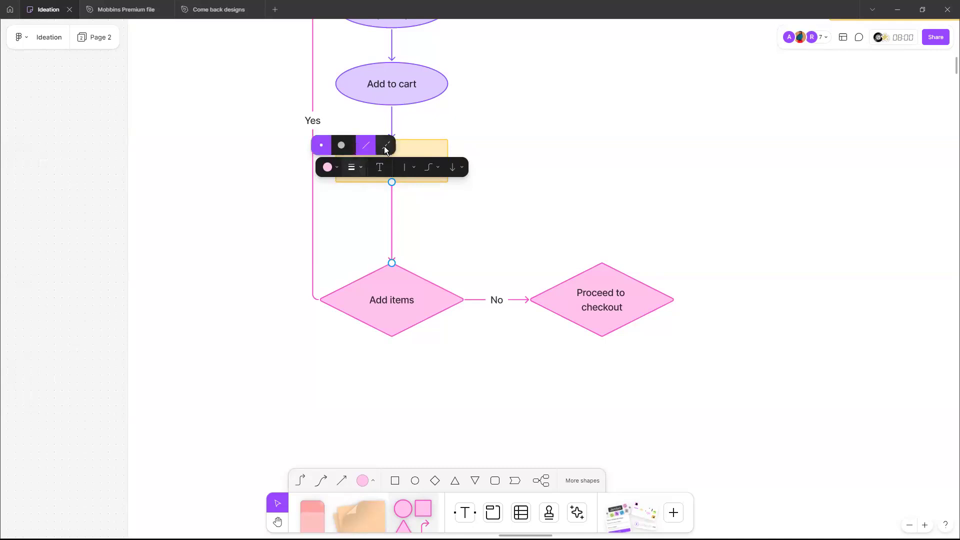
pyautogui.click(386, 146)
pyautogui.click(460, 251)
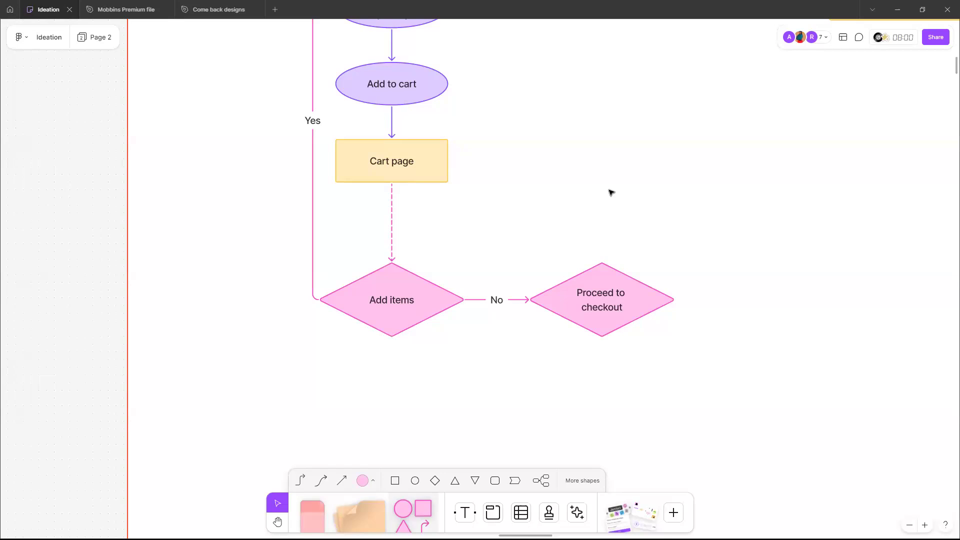
# - Change the connector from Cart page to Add items back to a solid line
pyautogui.click(392, 227)
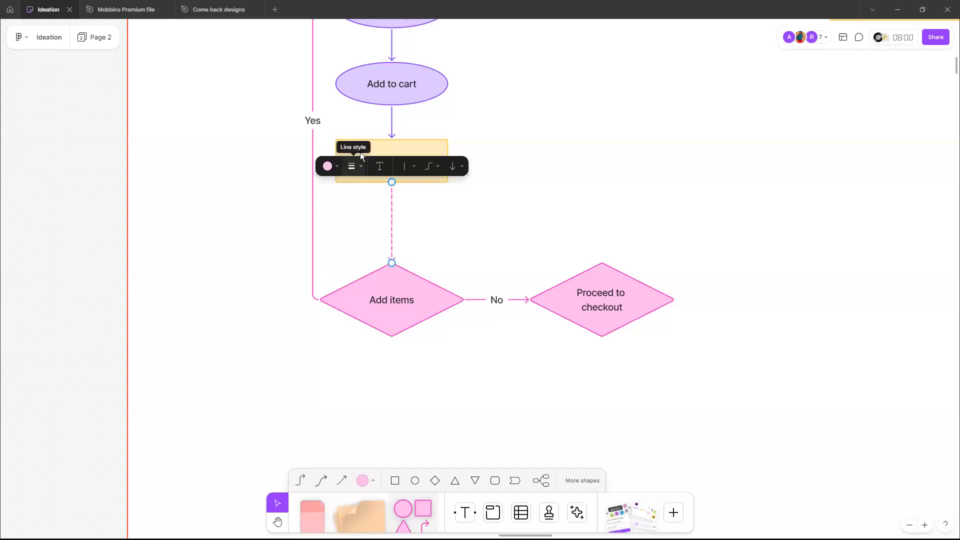
pyautogui.click(356, 166)
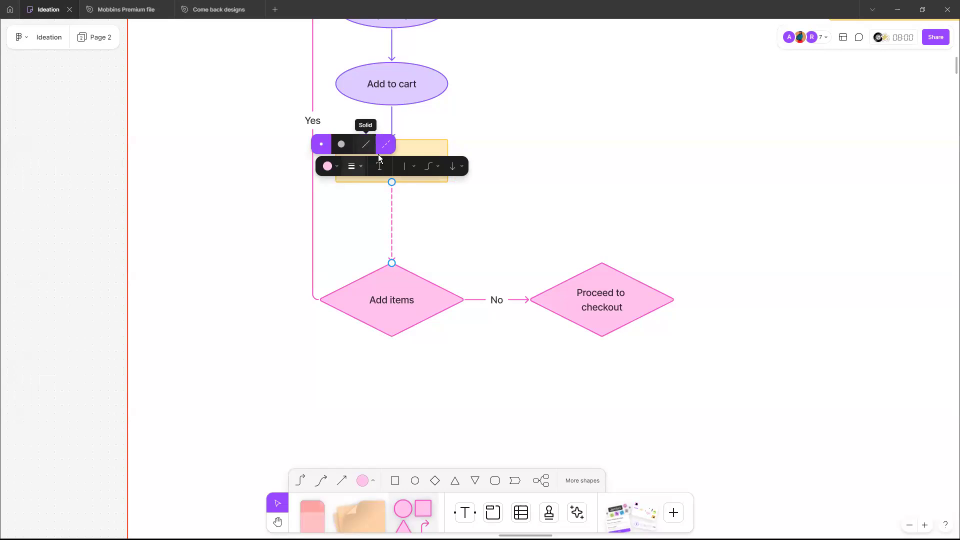
pyautogui.click(366, 145)
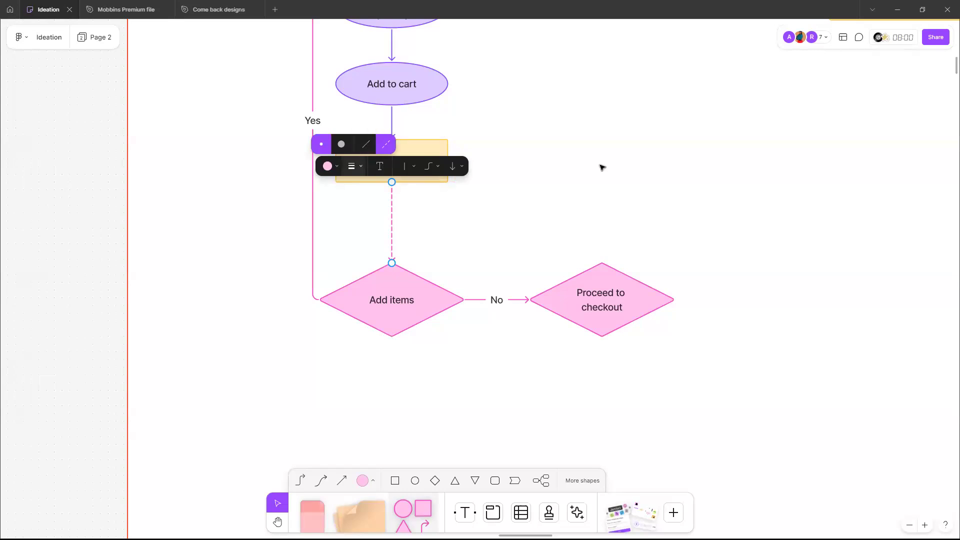
pyautogui.click(616, 184)
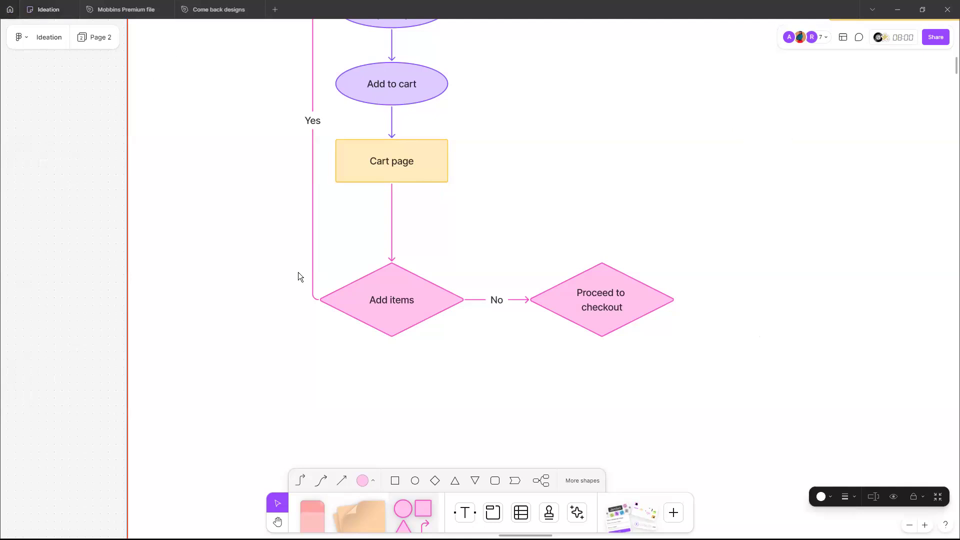
# - Go to the Drafts file overview and check which file types can be created, such as a FigJam board
pyautogui.click(8, 10)
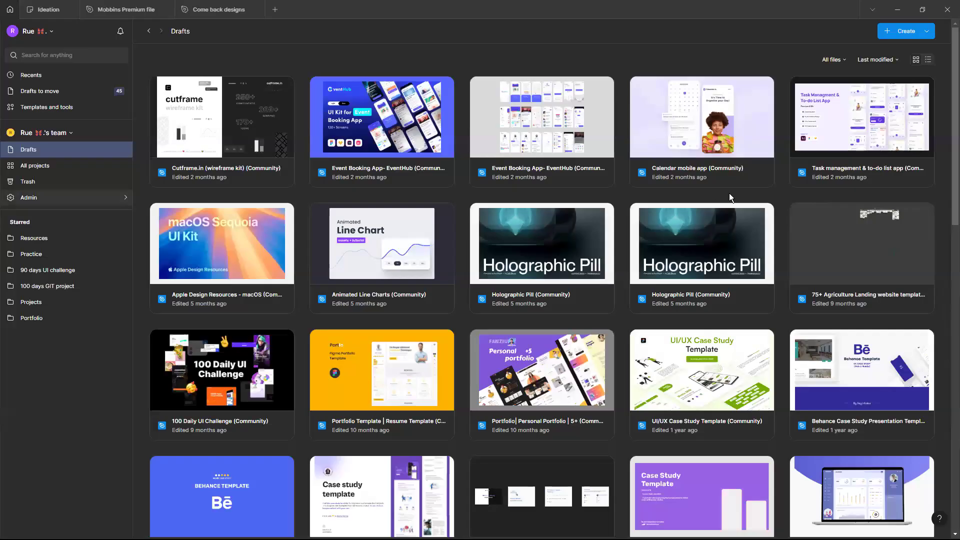
pyautogui.click(908, 33)
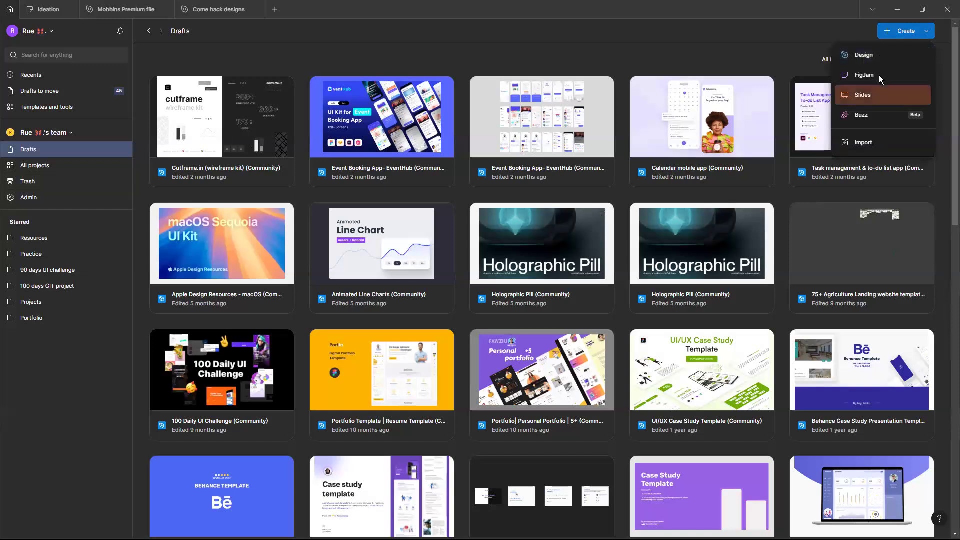
pyautogui.click(888, 35)
pyautogui.click(888, 34)
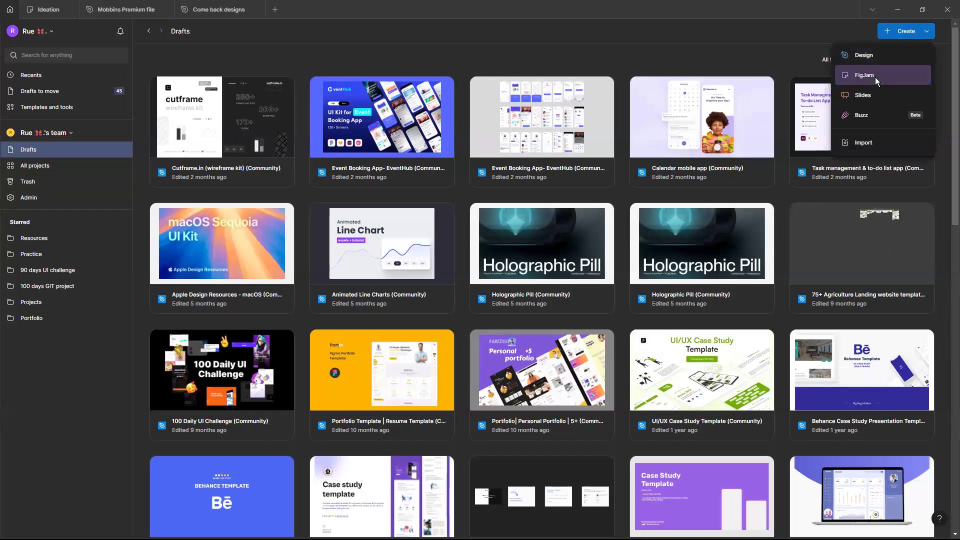
# - Return to the Ideation board and open its file name for editing
pyautogui.click(34, 10)
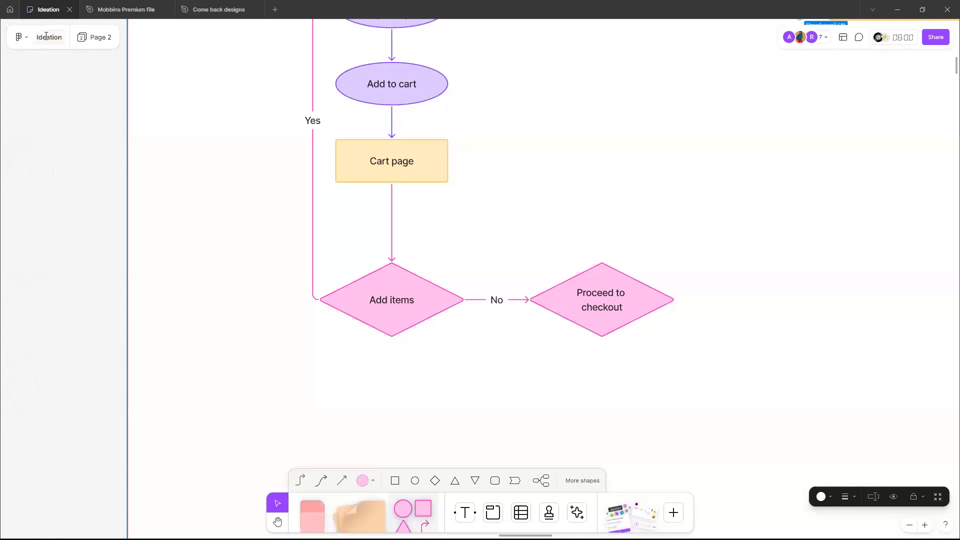
pyautogui.click(46, 36)
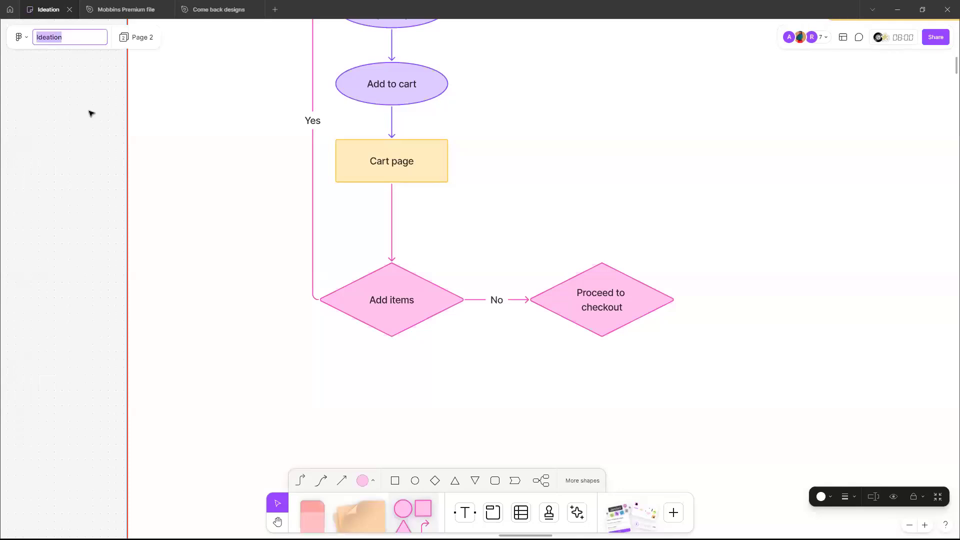
pyautogui.click(553, 195)
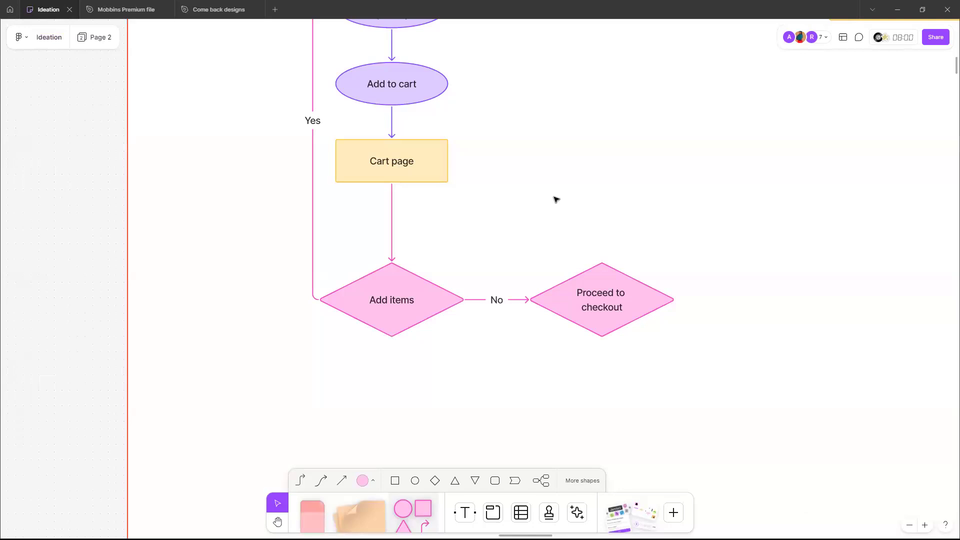
# - Try view access for Anyone in the board's share settings, return it to edit, and copy the board link
pyautogui.click(939, 40)
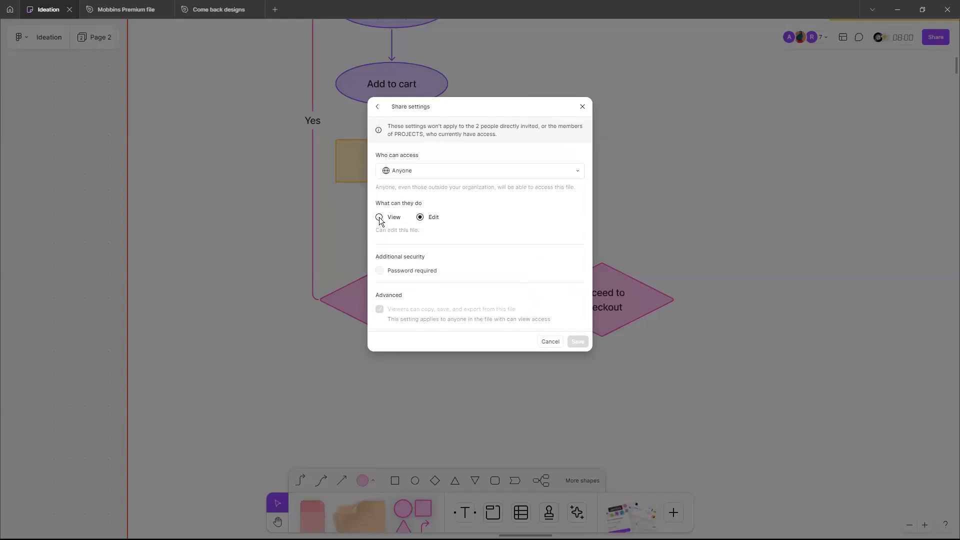
pyautogui.click(380, 218)
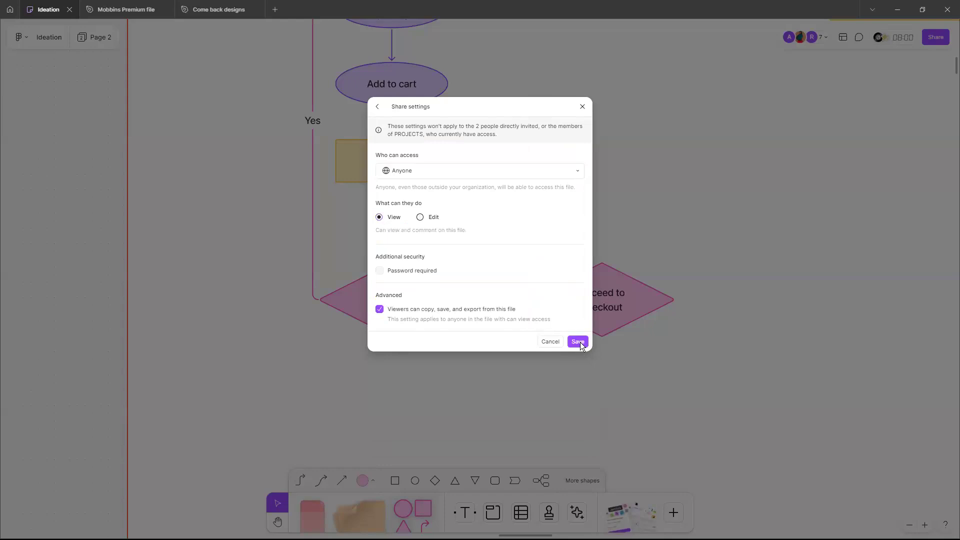
pyautogui.click(420, 217)
pyautogui.click(378, 106)
pyautogui.click(559, 105)
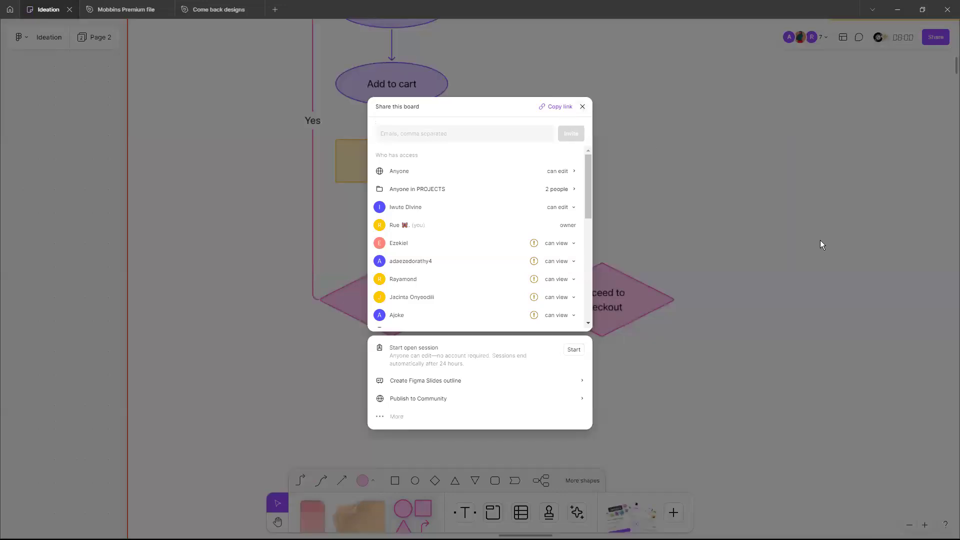
pyautogui.click(788, 95)
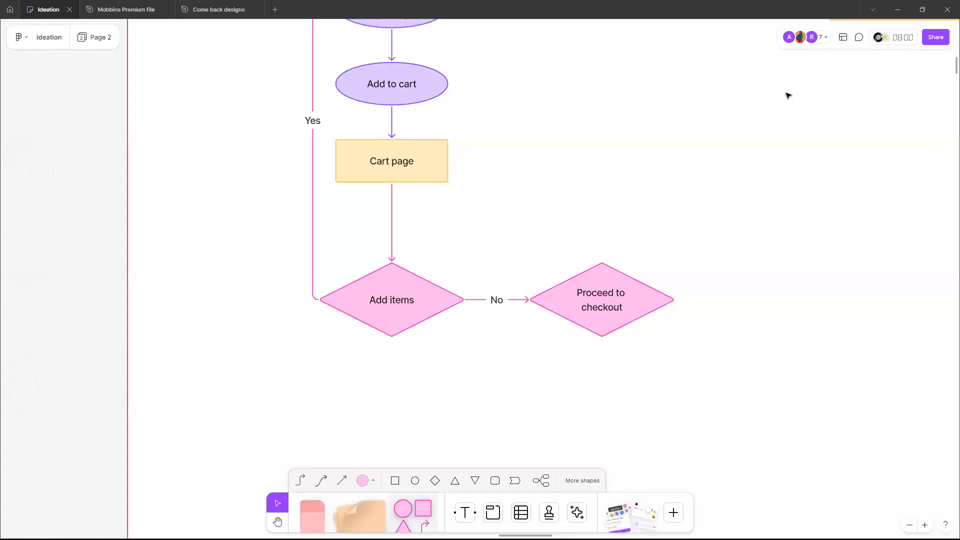